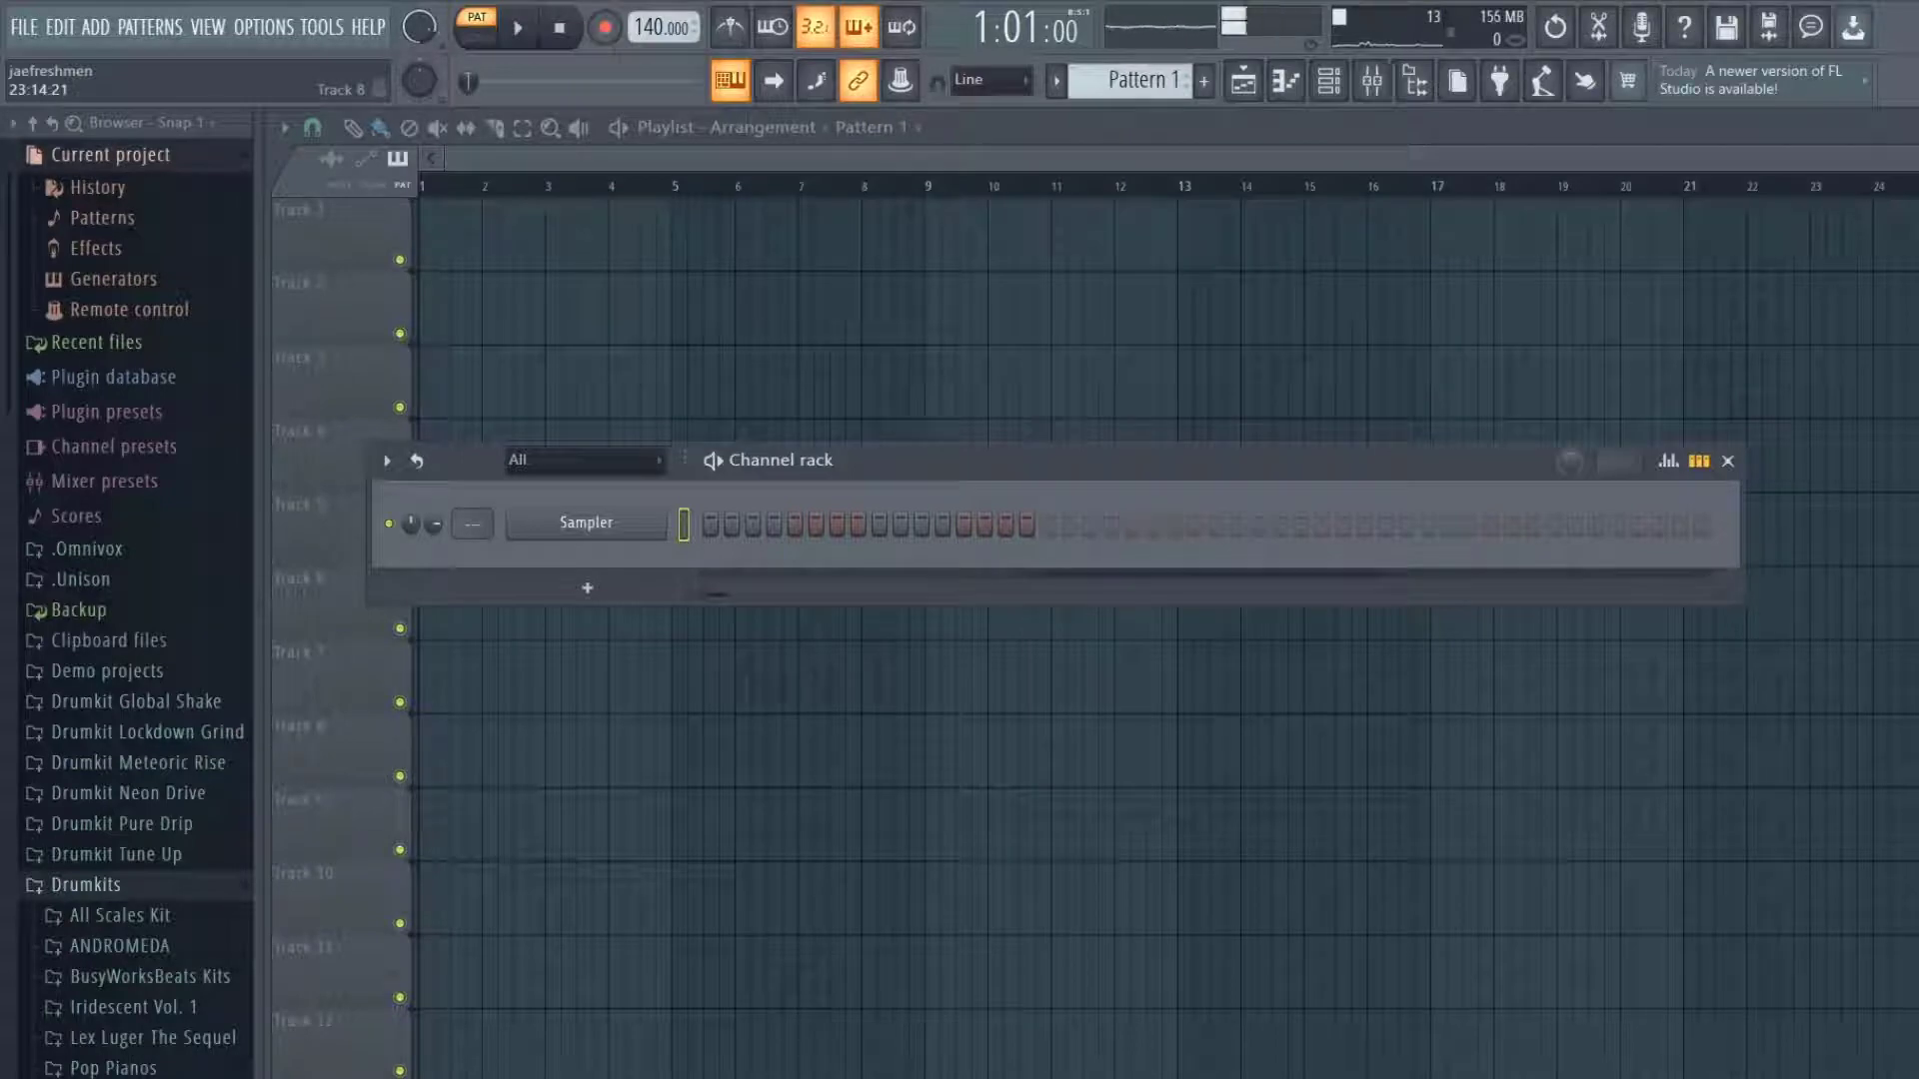
Replace the Sampler channel with the Addictive Keys plugin and close the plugin window.
right_click(661, 521)
mouse_move(759, 736)
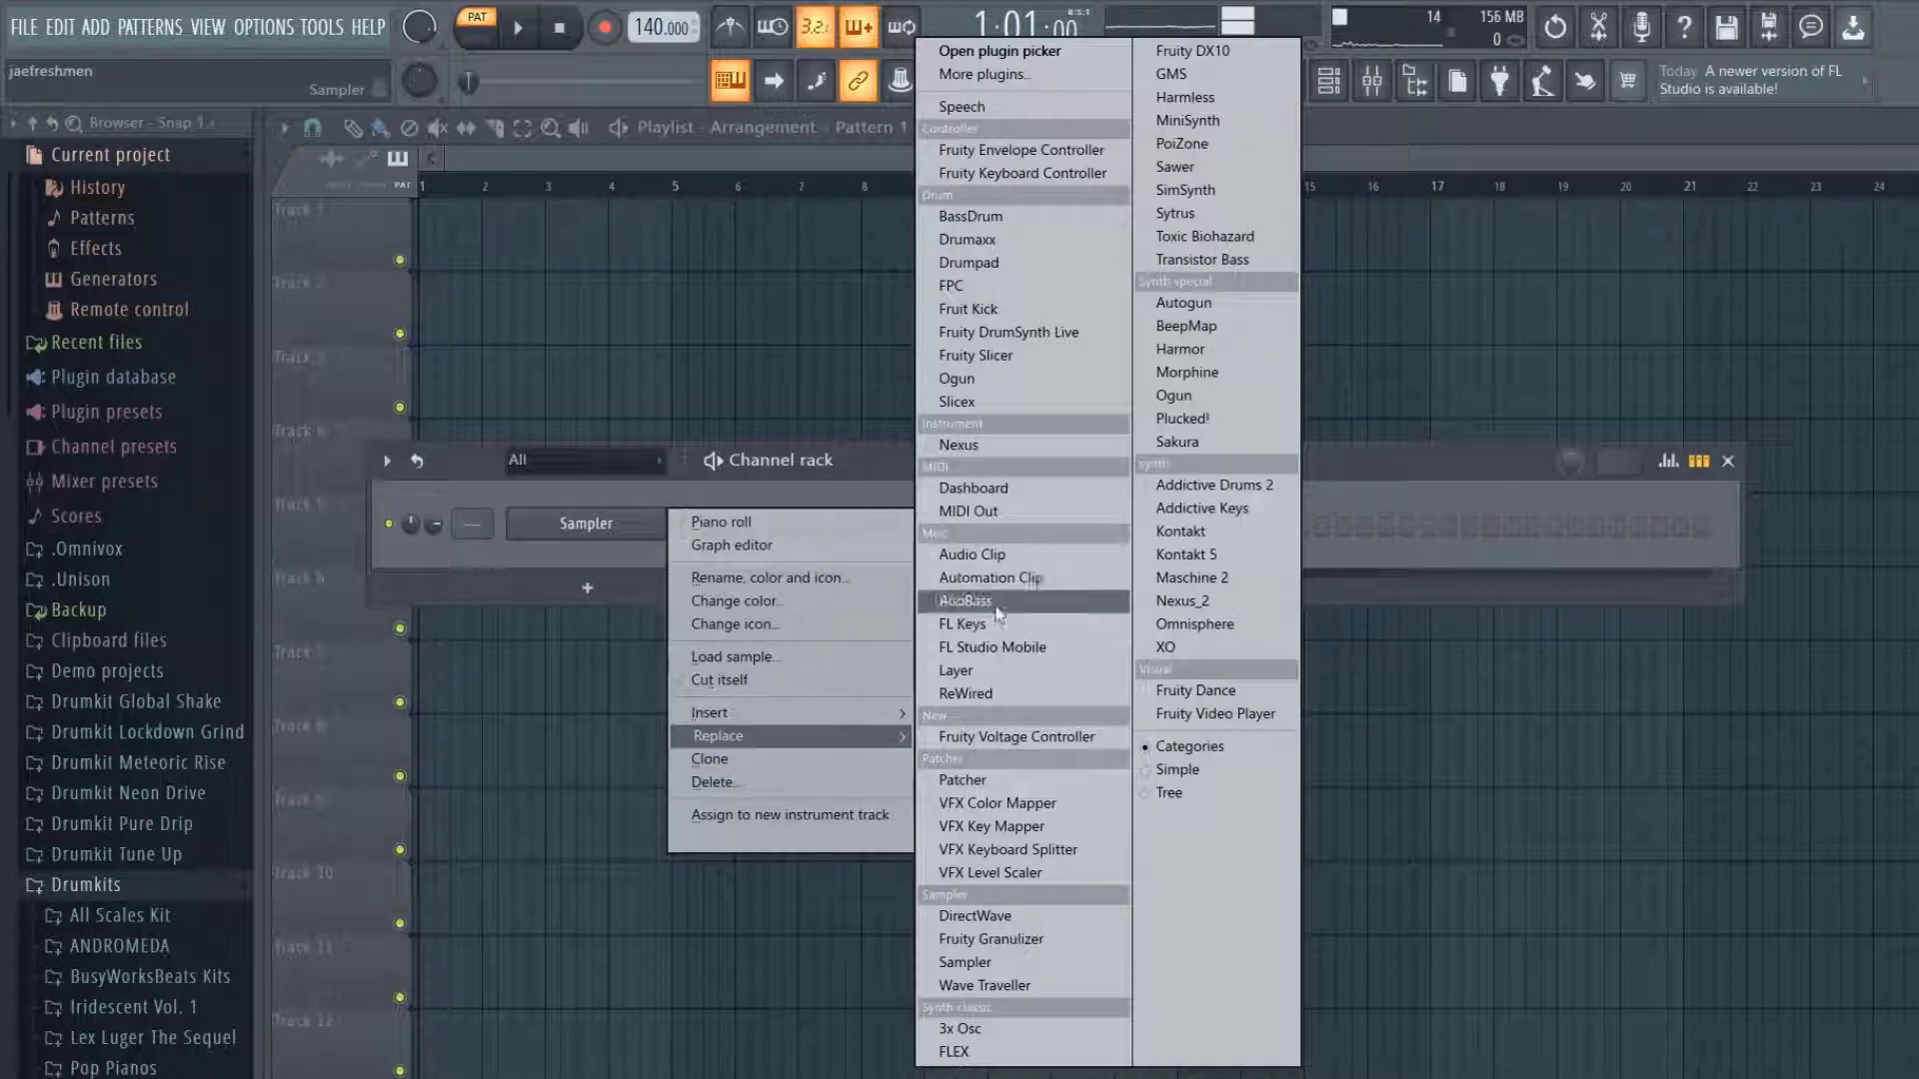
click(1196, 508)
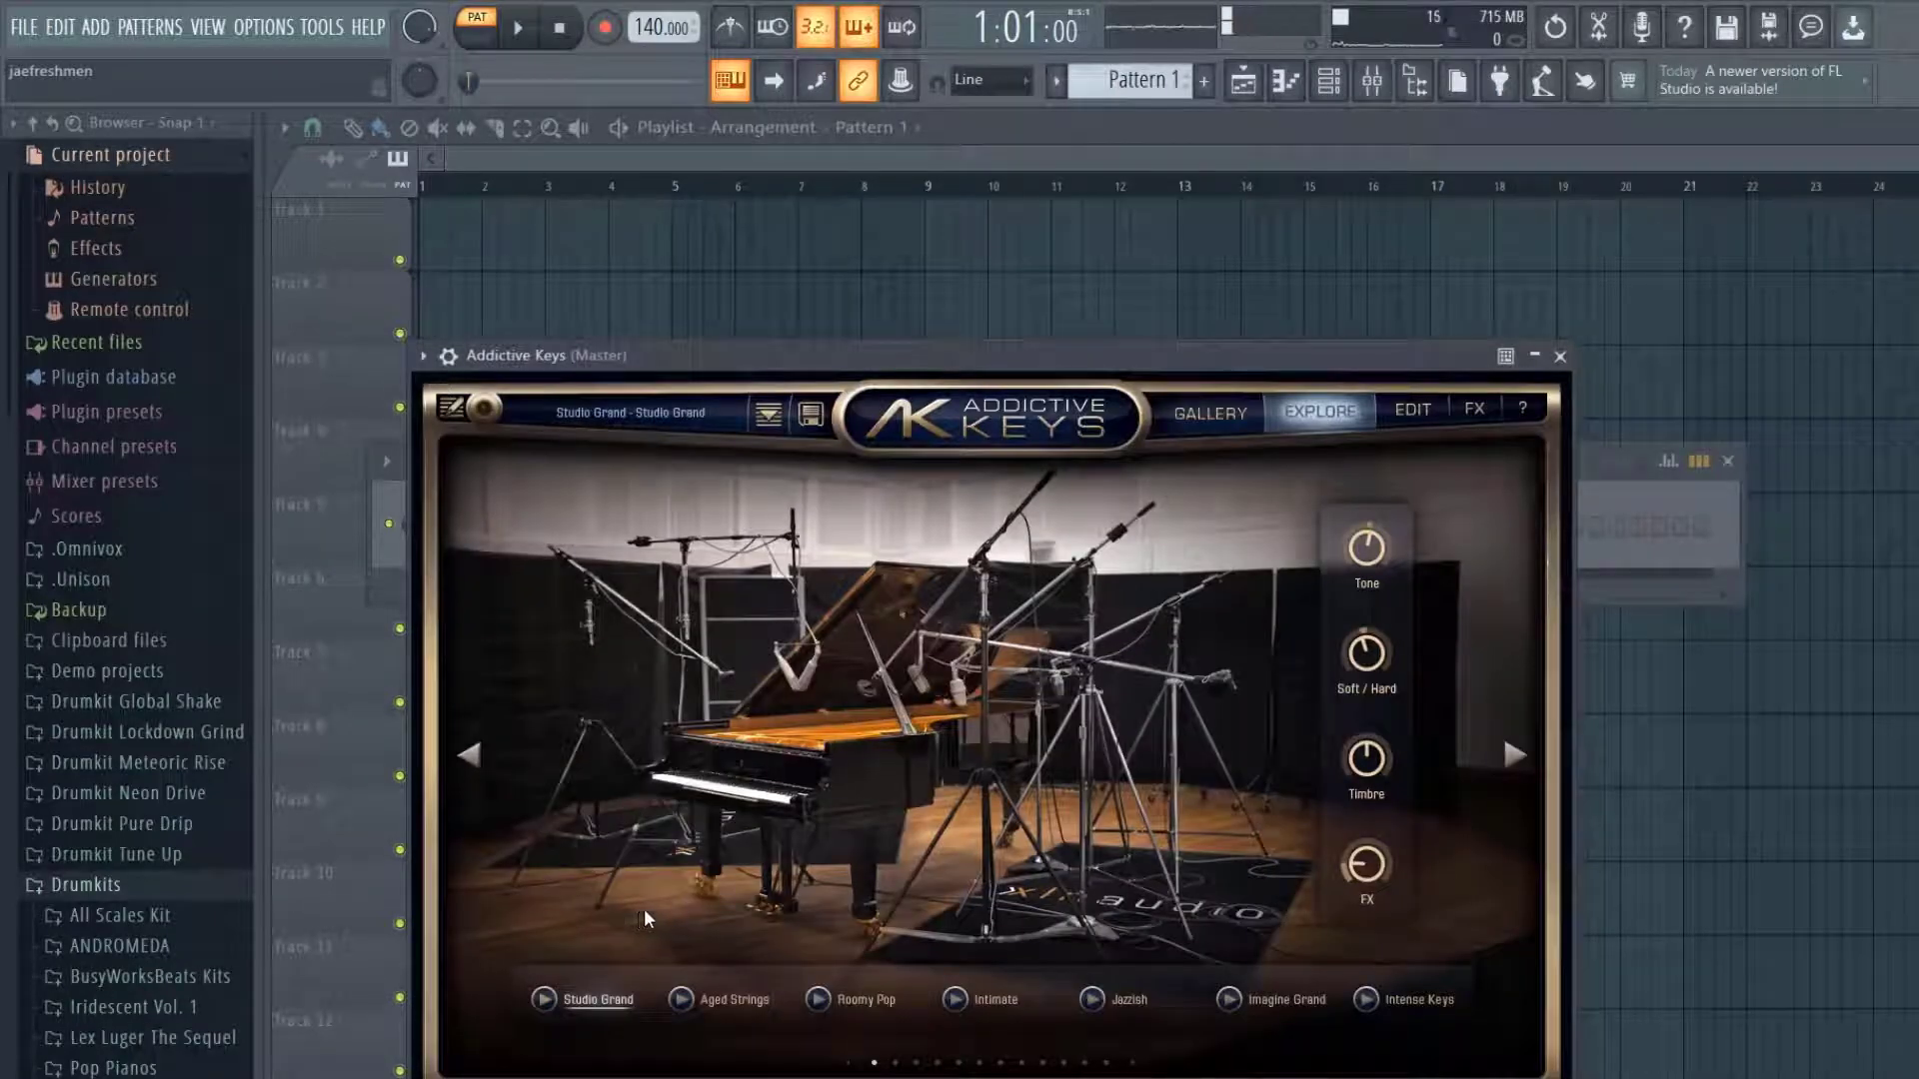
click(1560, 356)
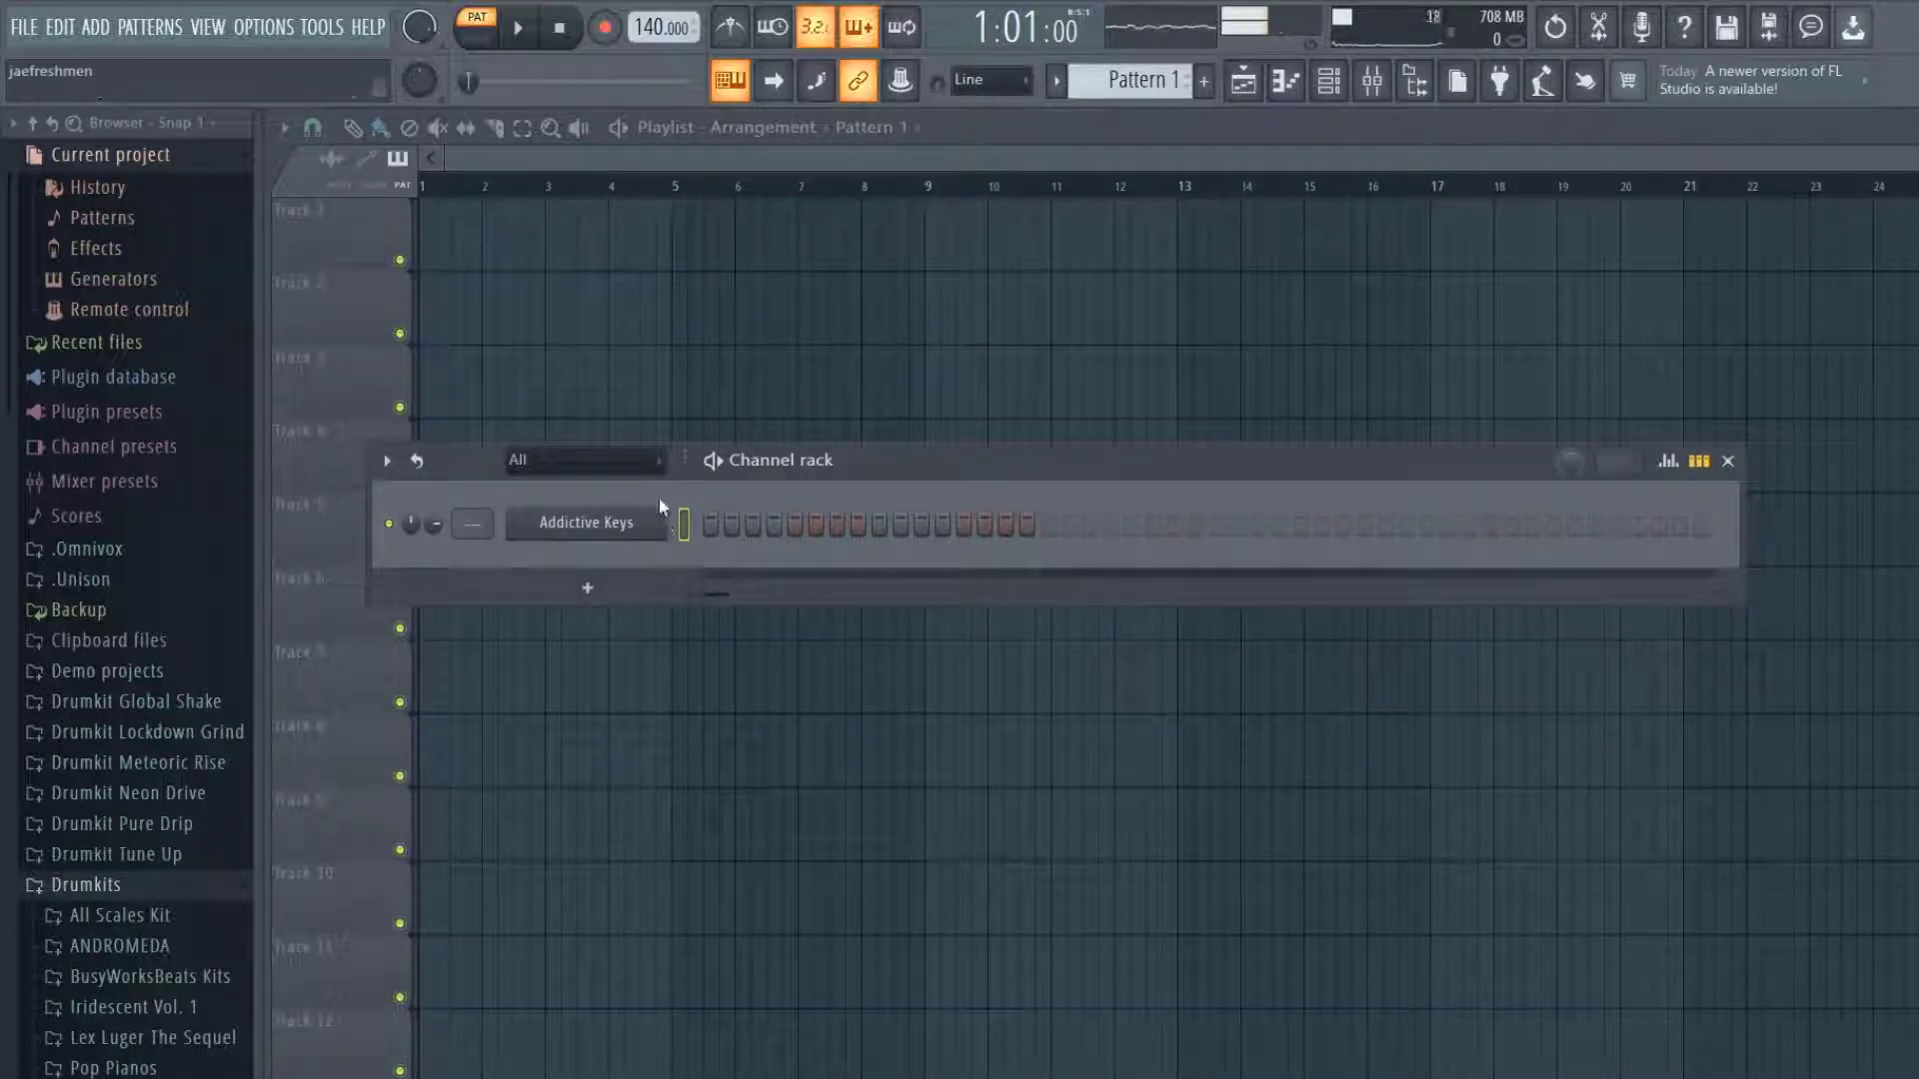
Draw one-beat notes E5, B5, E5 and C6 across bar 1 of the Addictive Keys piano roll and play them back.
key(F7)
scroll(819, 646, up, 3)
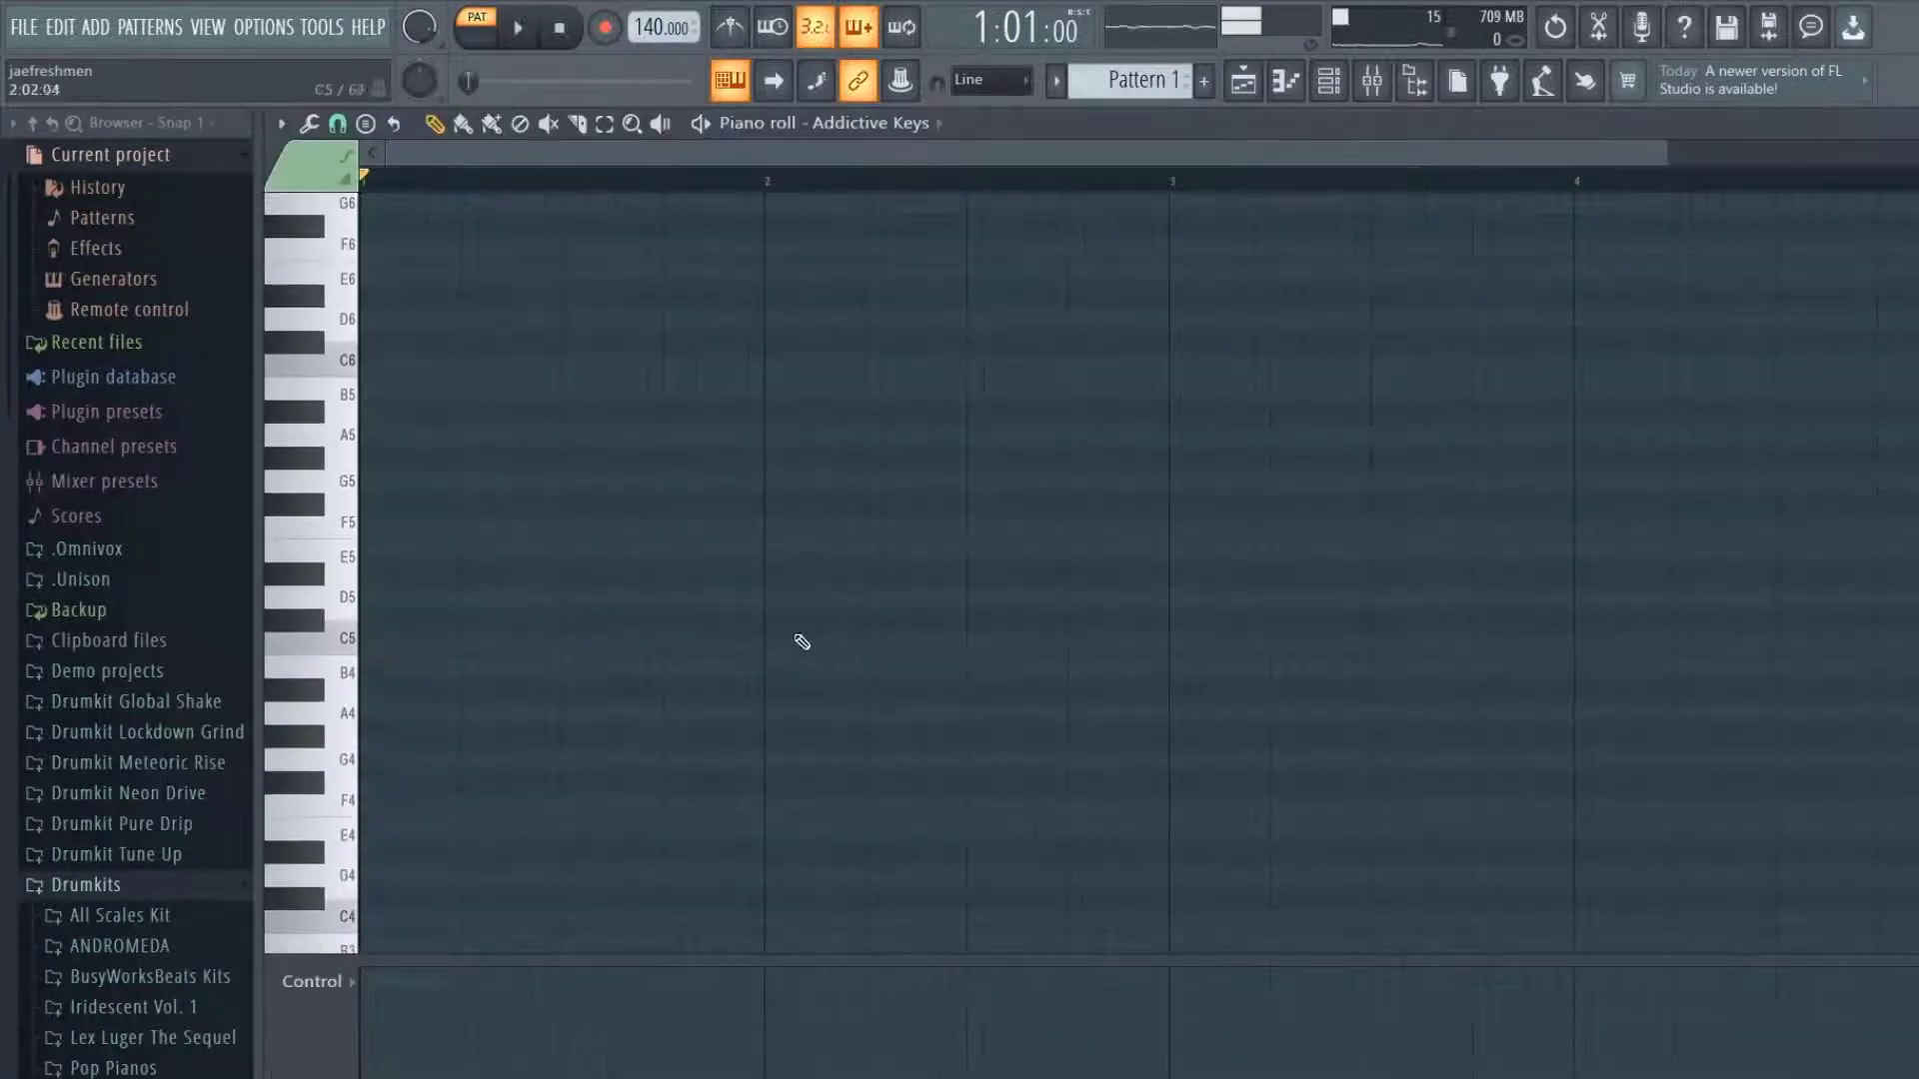
click(340, 683)
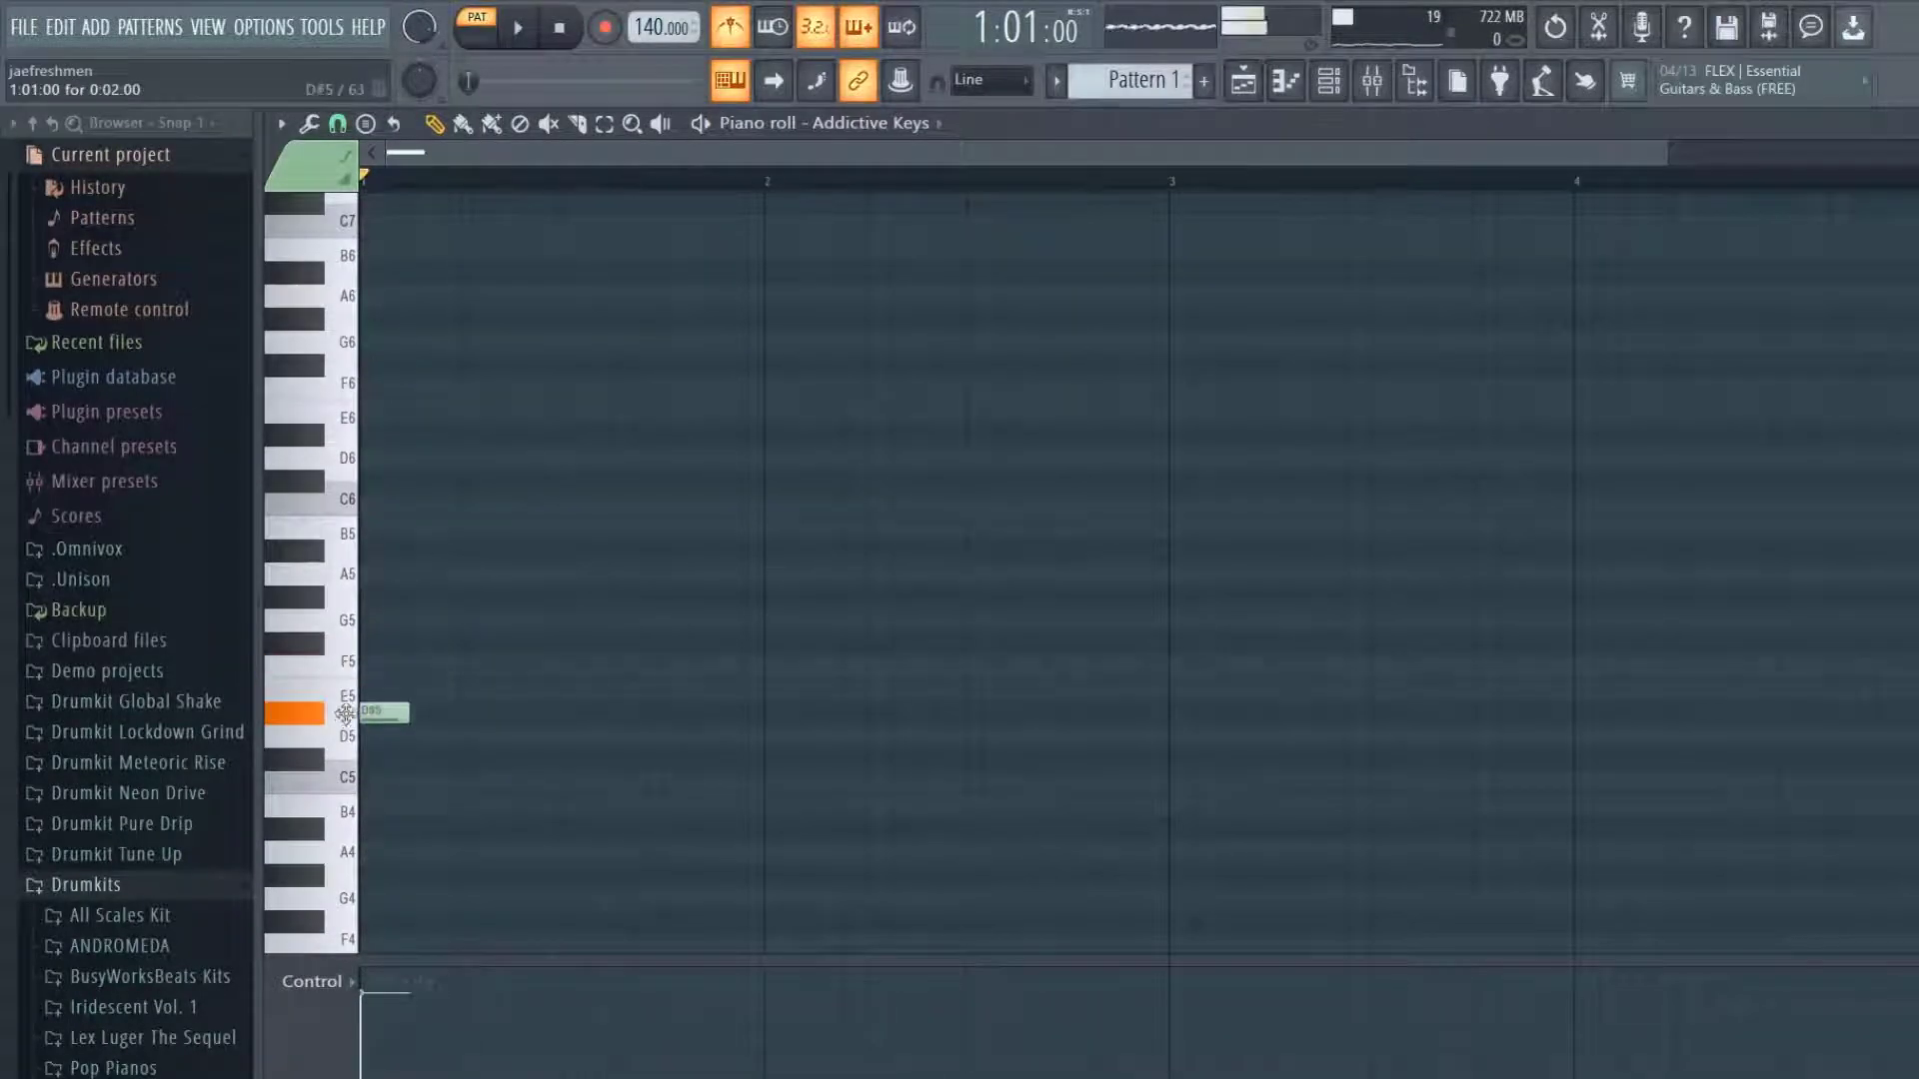
click(465, 527)
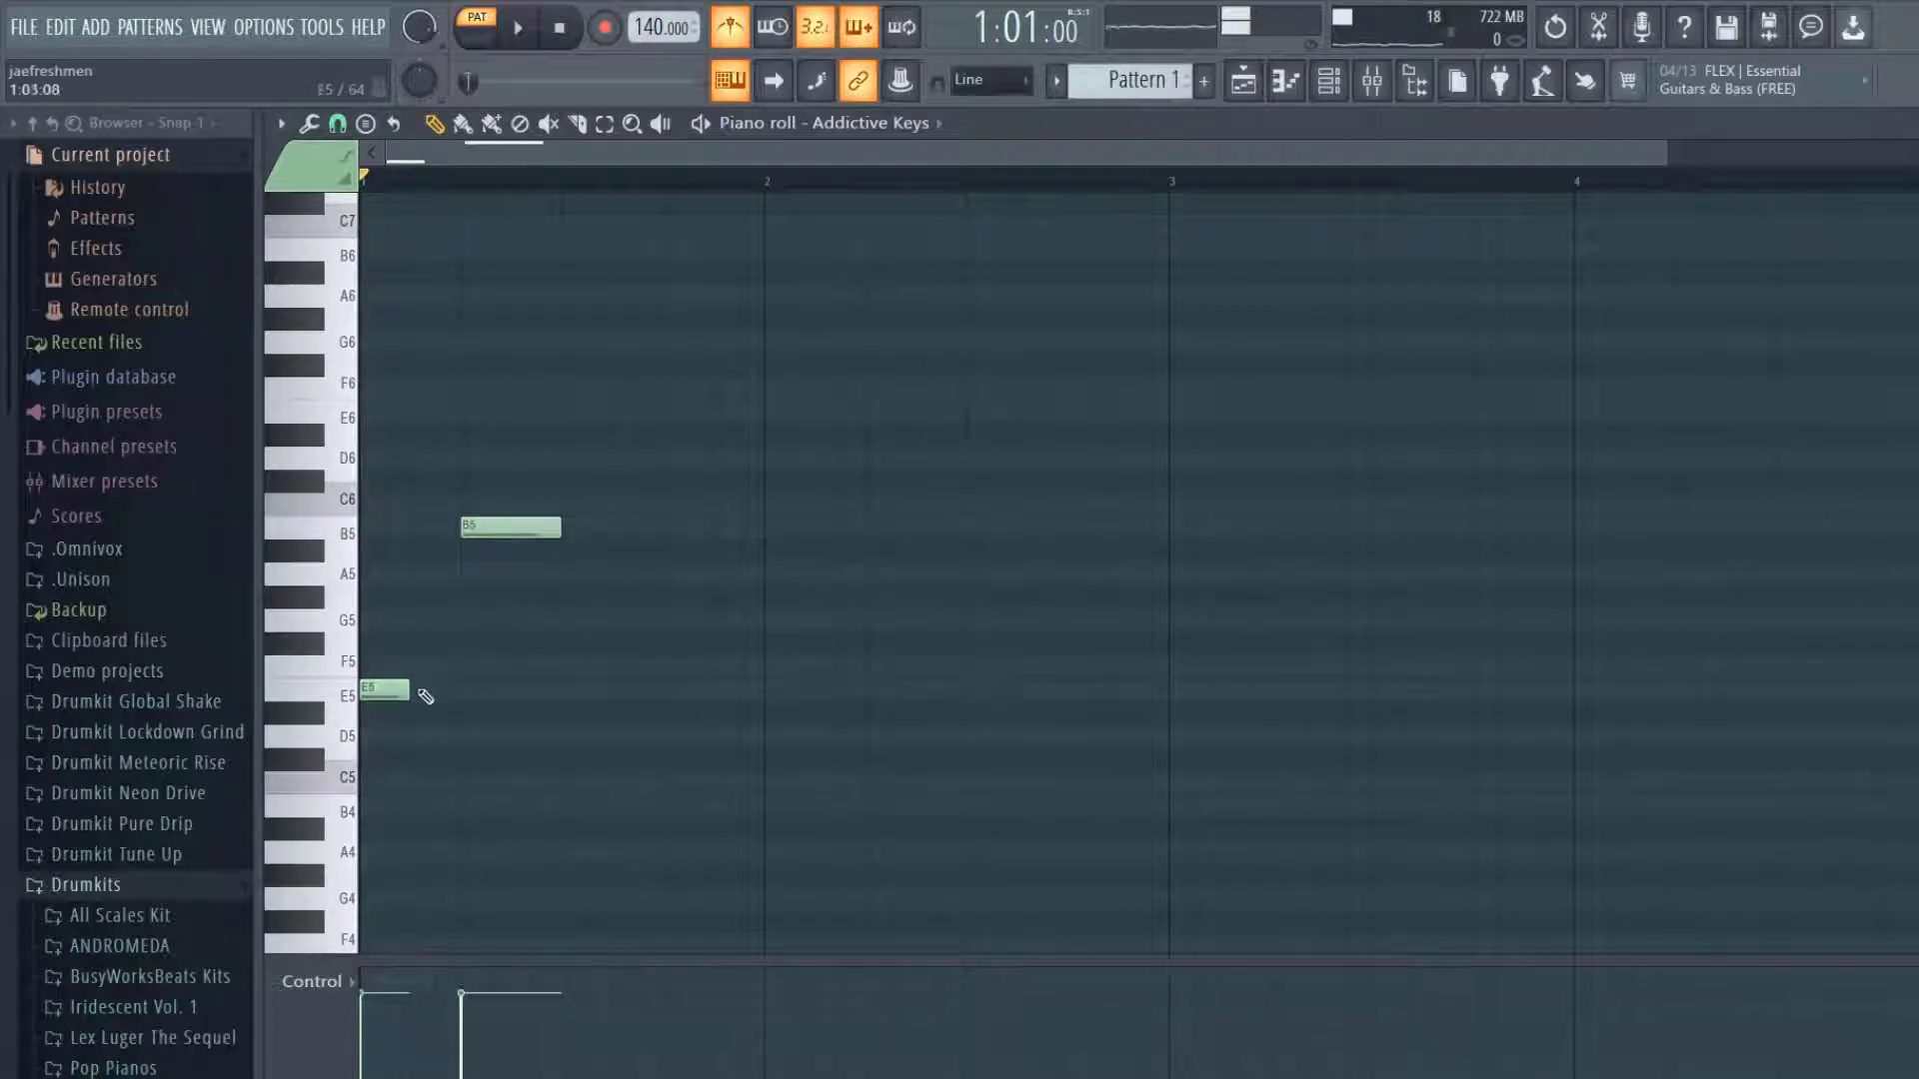
drag(413, 692, 458, 692)
mouse_move(560, 504)
mouse_down()
mouse_move(505, 736)
mouse_move(562, 664)
mouse_move(562, 694)
mouse_up()
click(665, 501)
key(space)
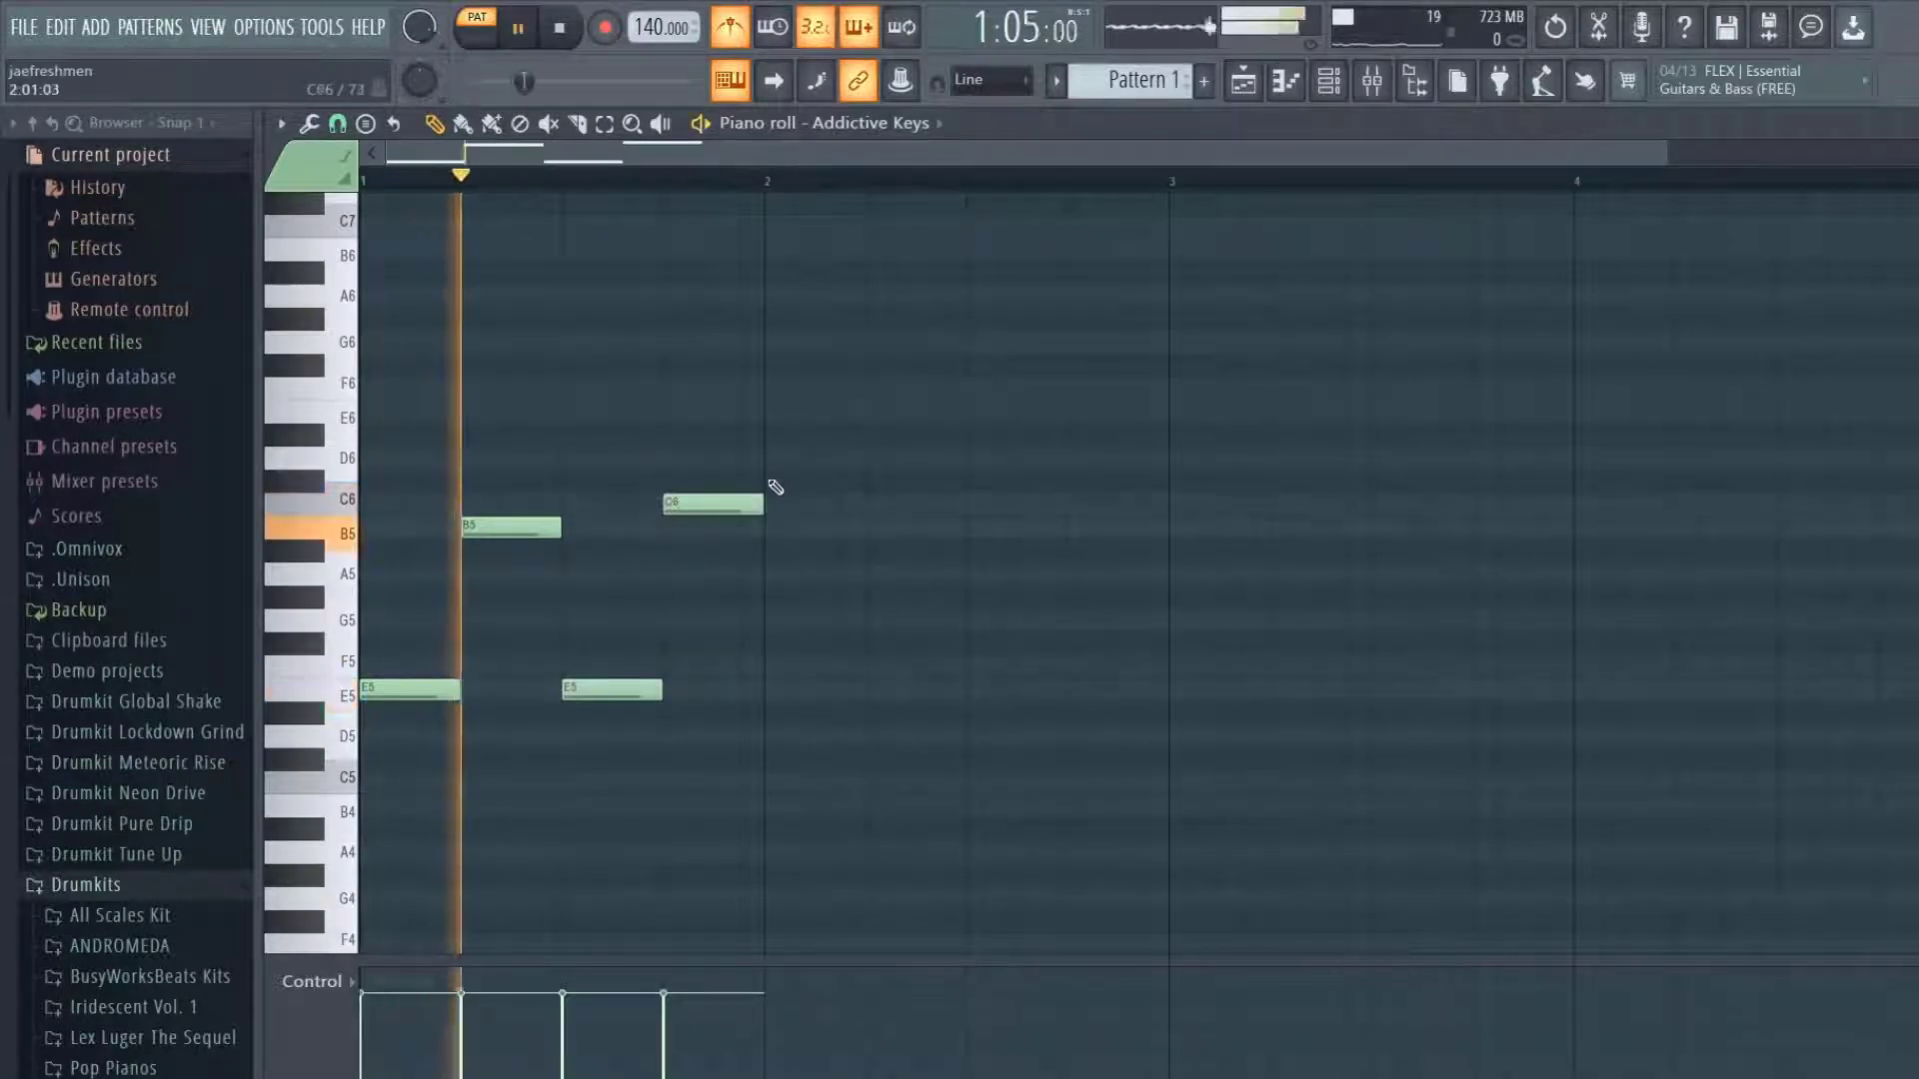
key(space)
Duplicate the four notes into bar 2, replace the duplicated B5 with D6, and play the melody.
key(ctrl+b)
key(space)
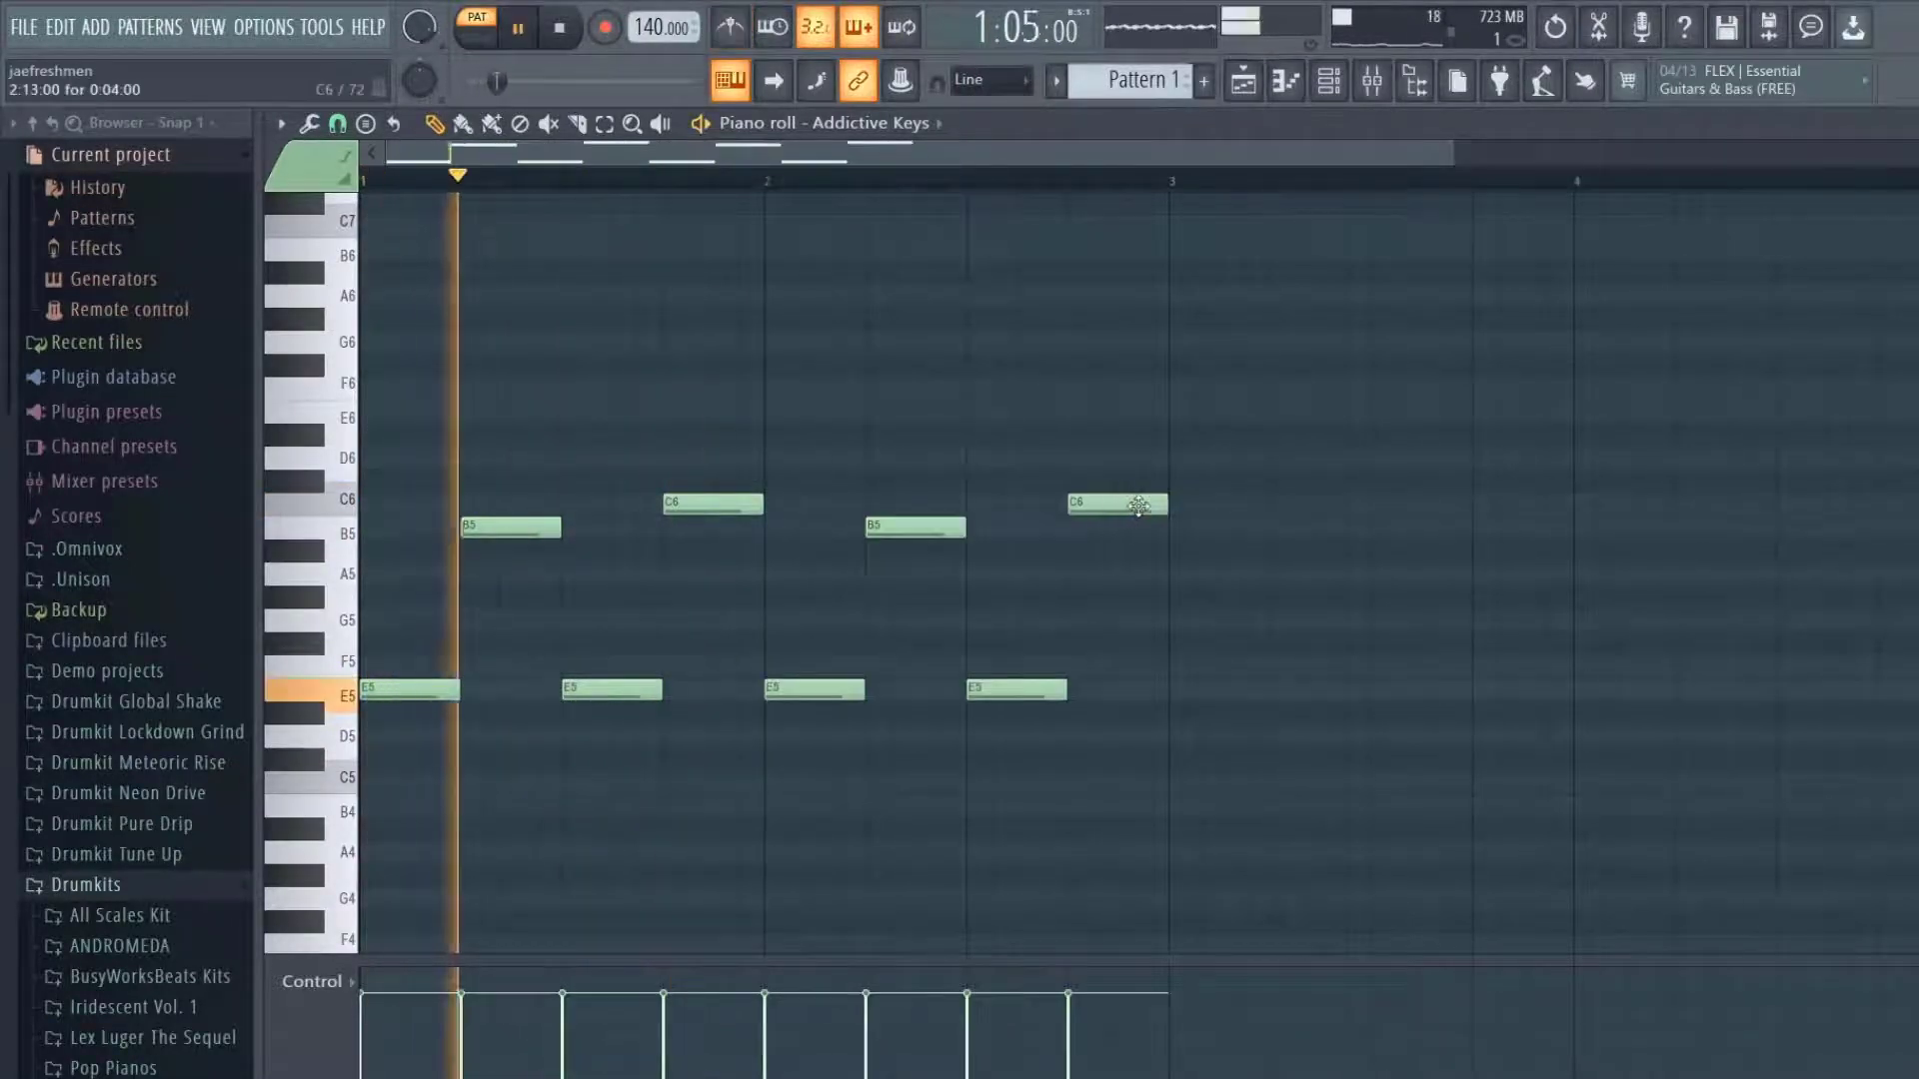
key(space)
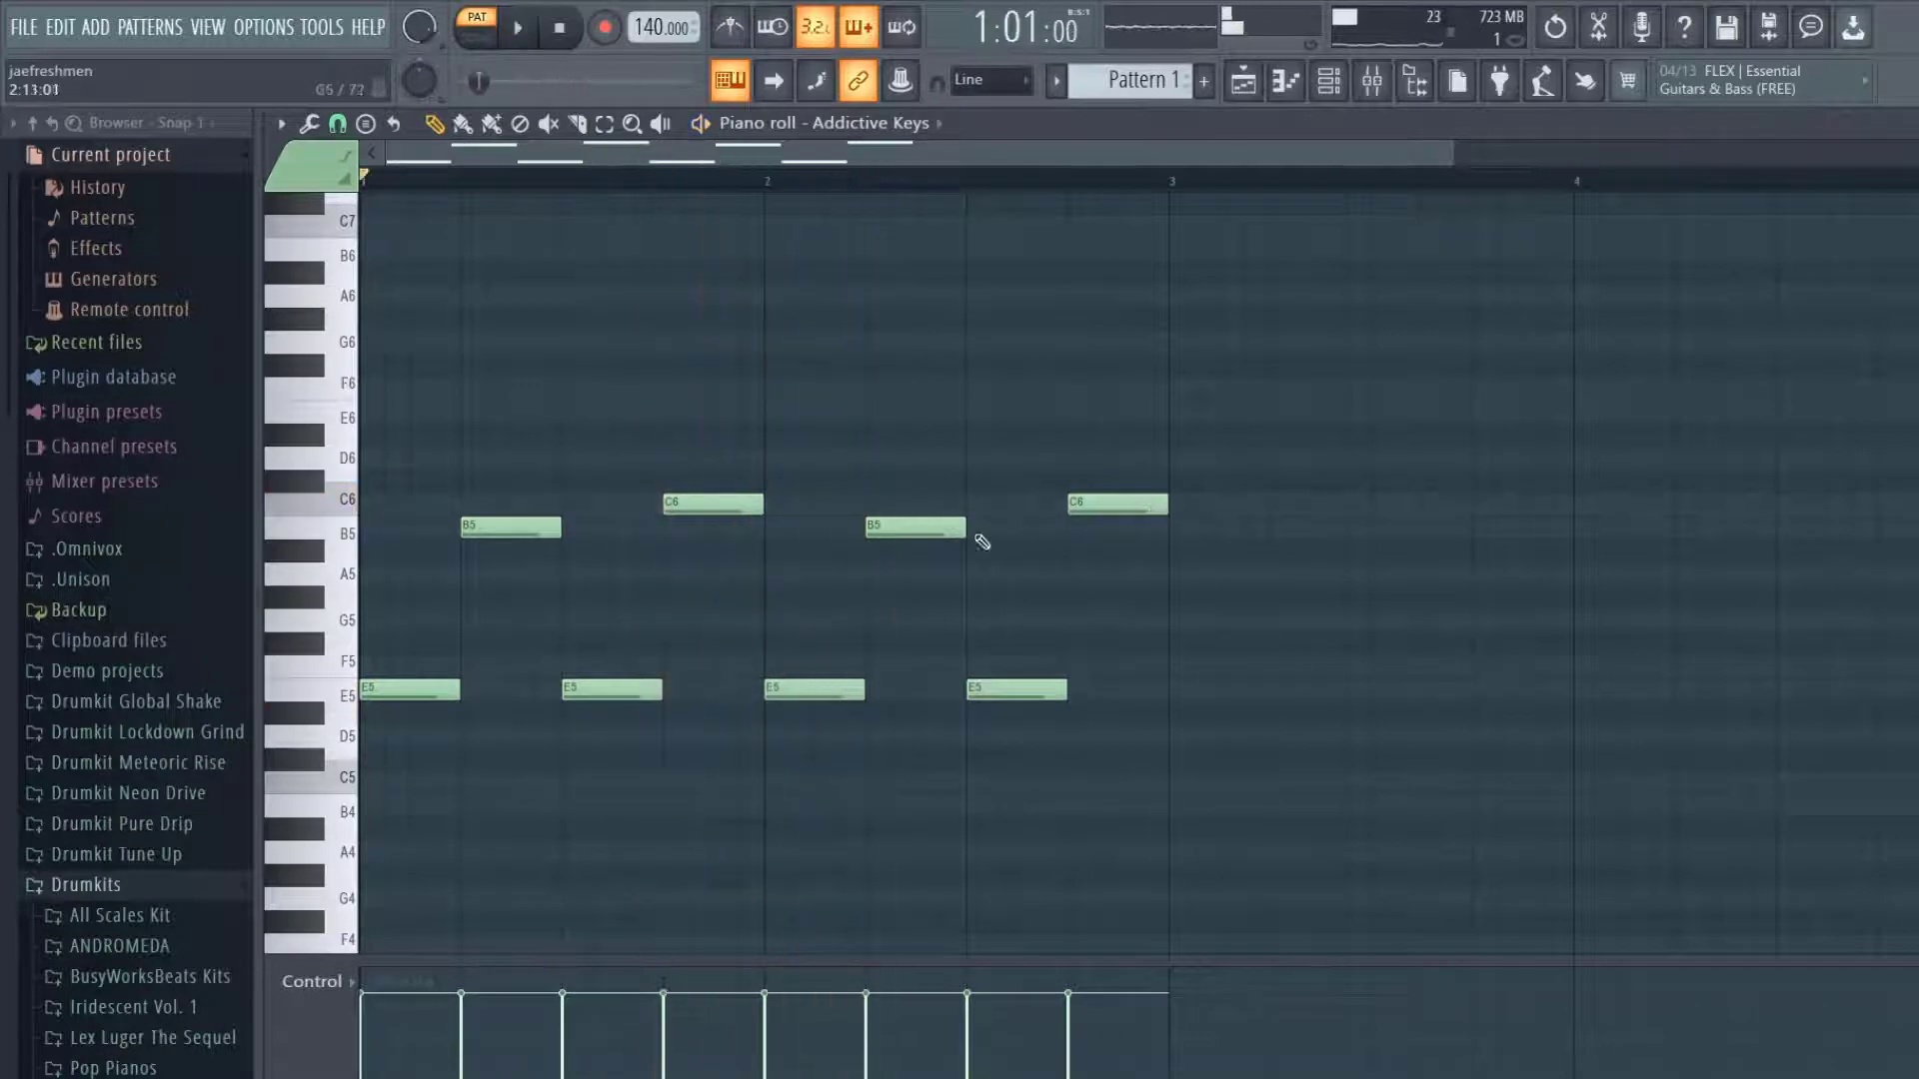
click(901, 466)
right_click(909, 527)
key(space)
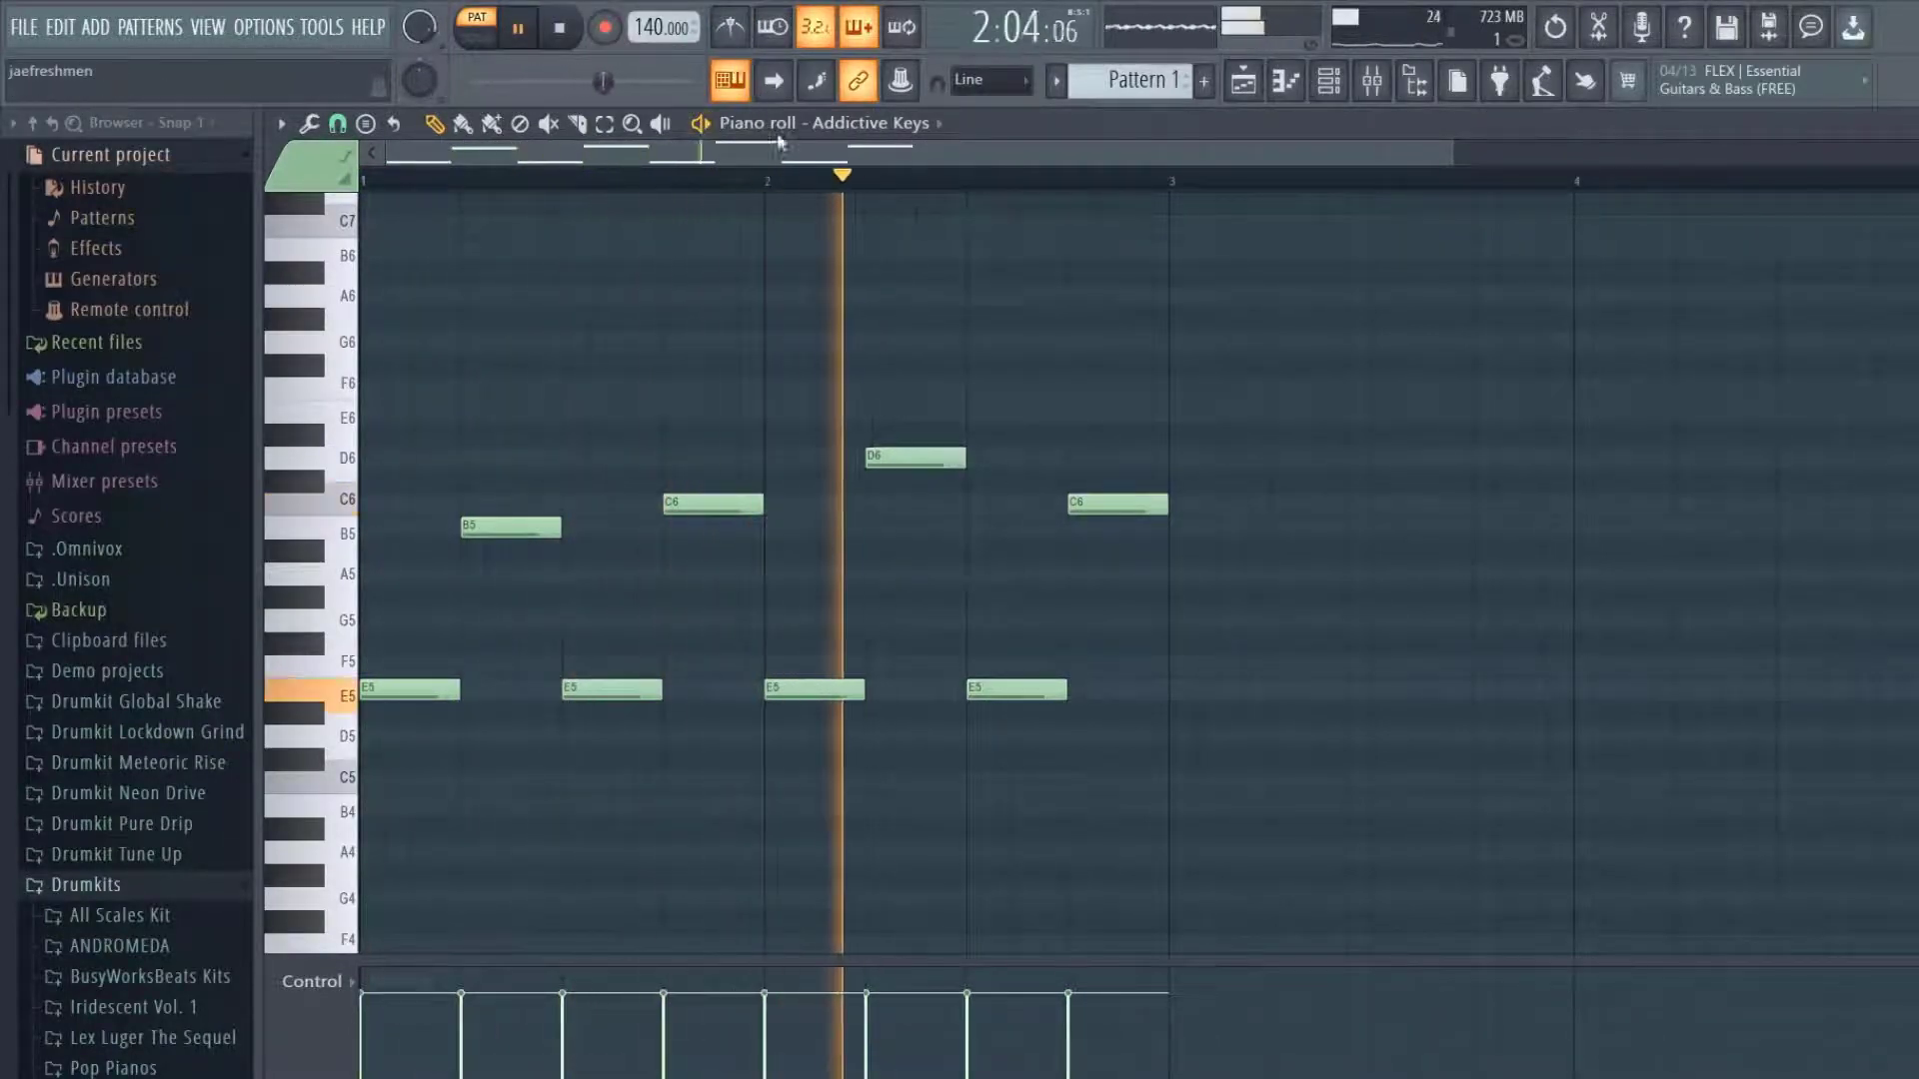
key(space)
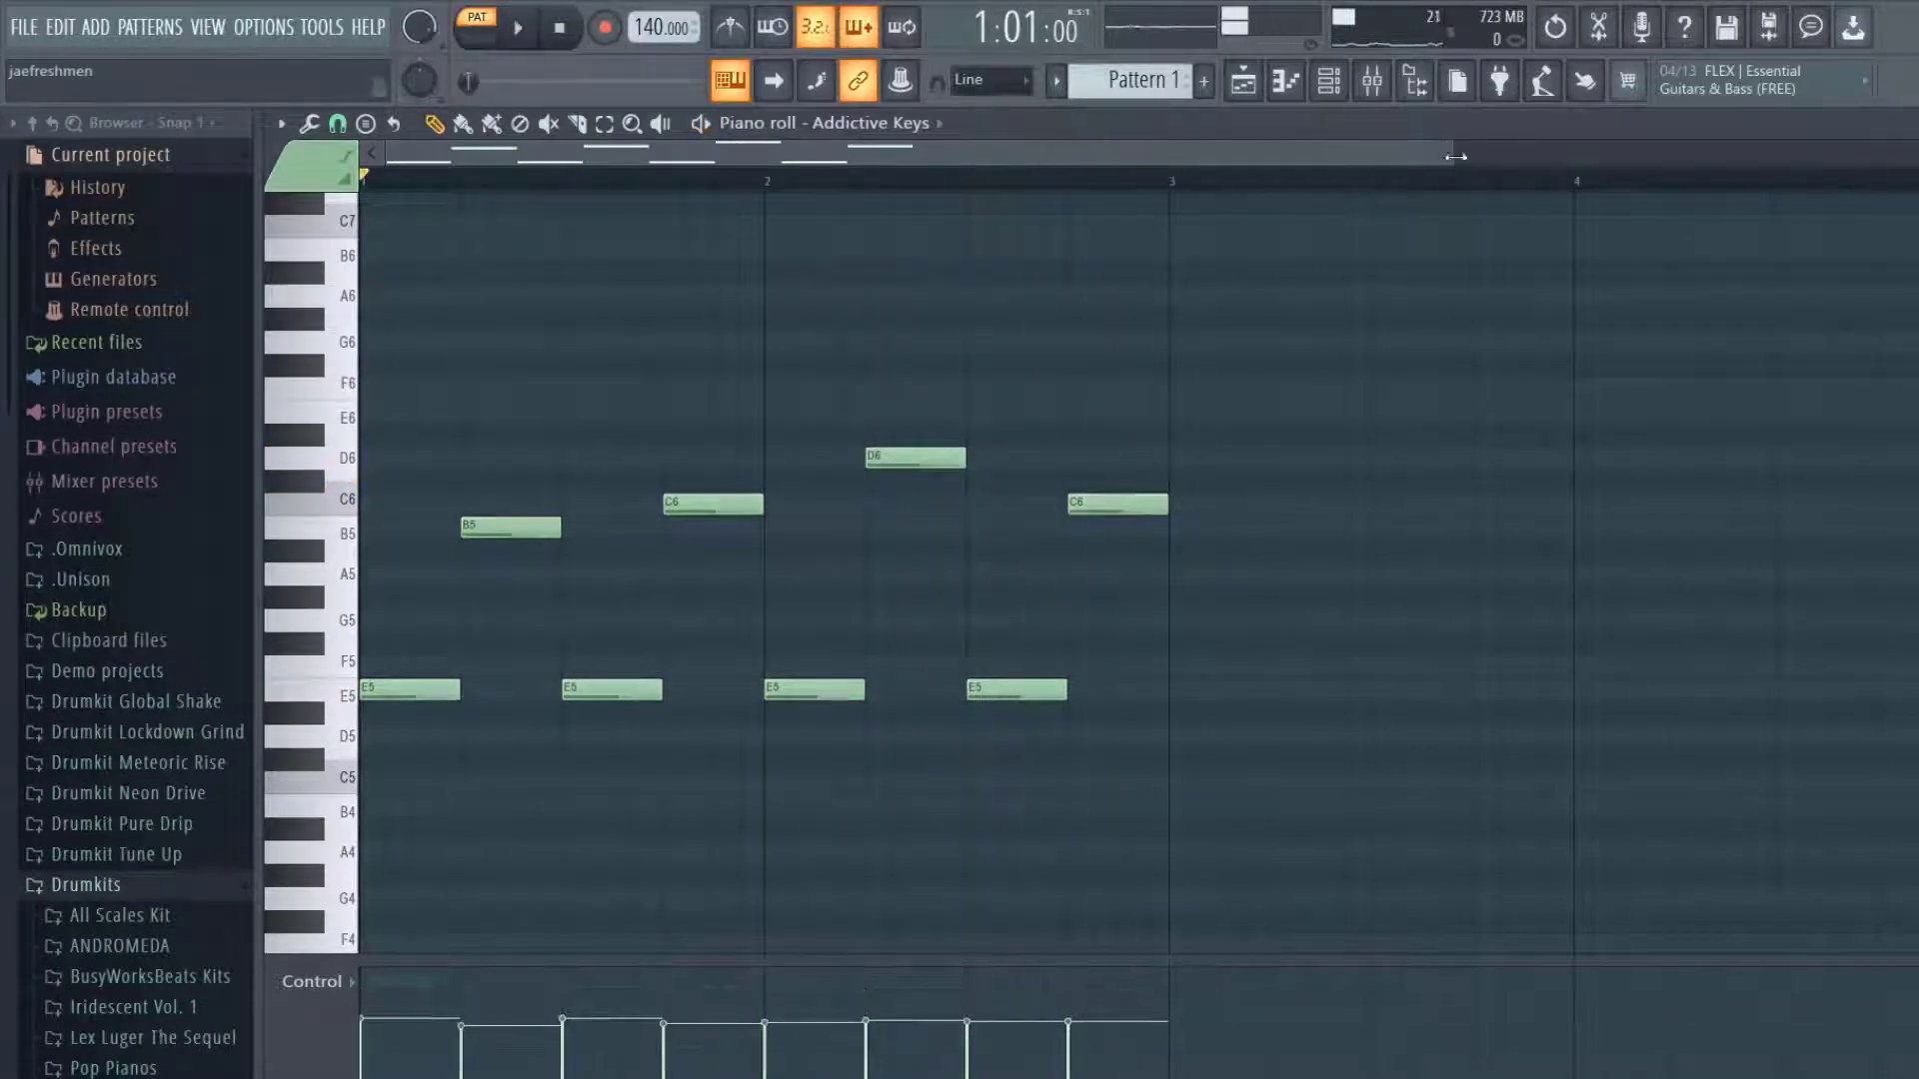
Duplicate the two-bar melody into bars 3 and 4, leaving no notes selected.
drag(1455, 155, 1732, 157)
key(ctrl+b)
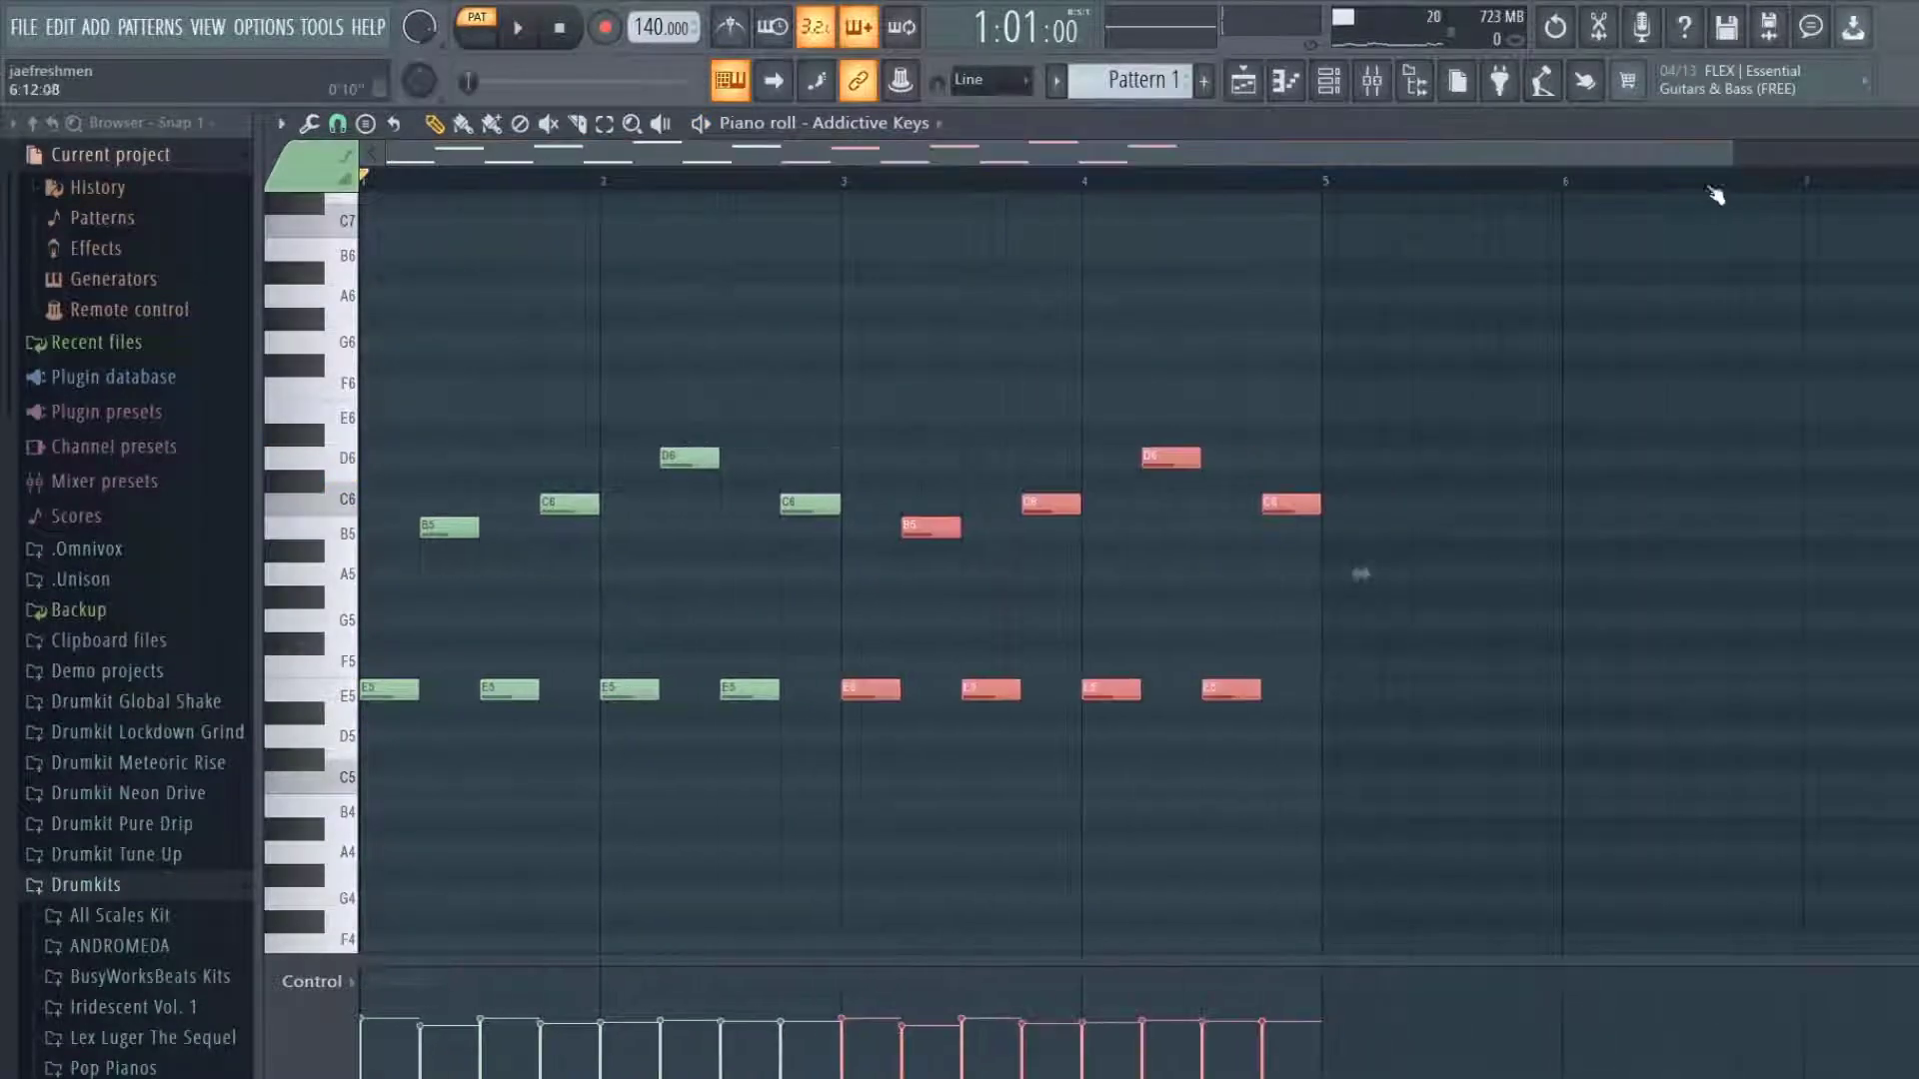
click(865, 414)
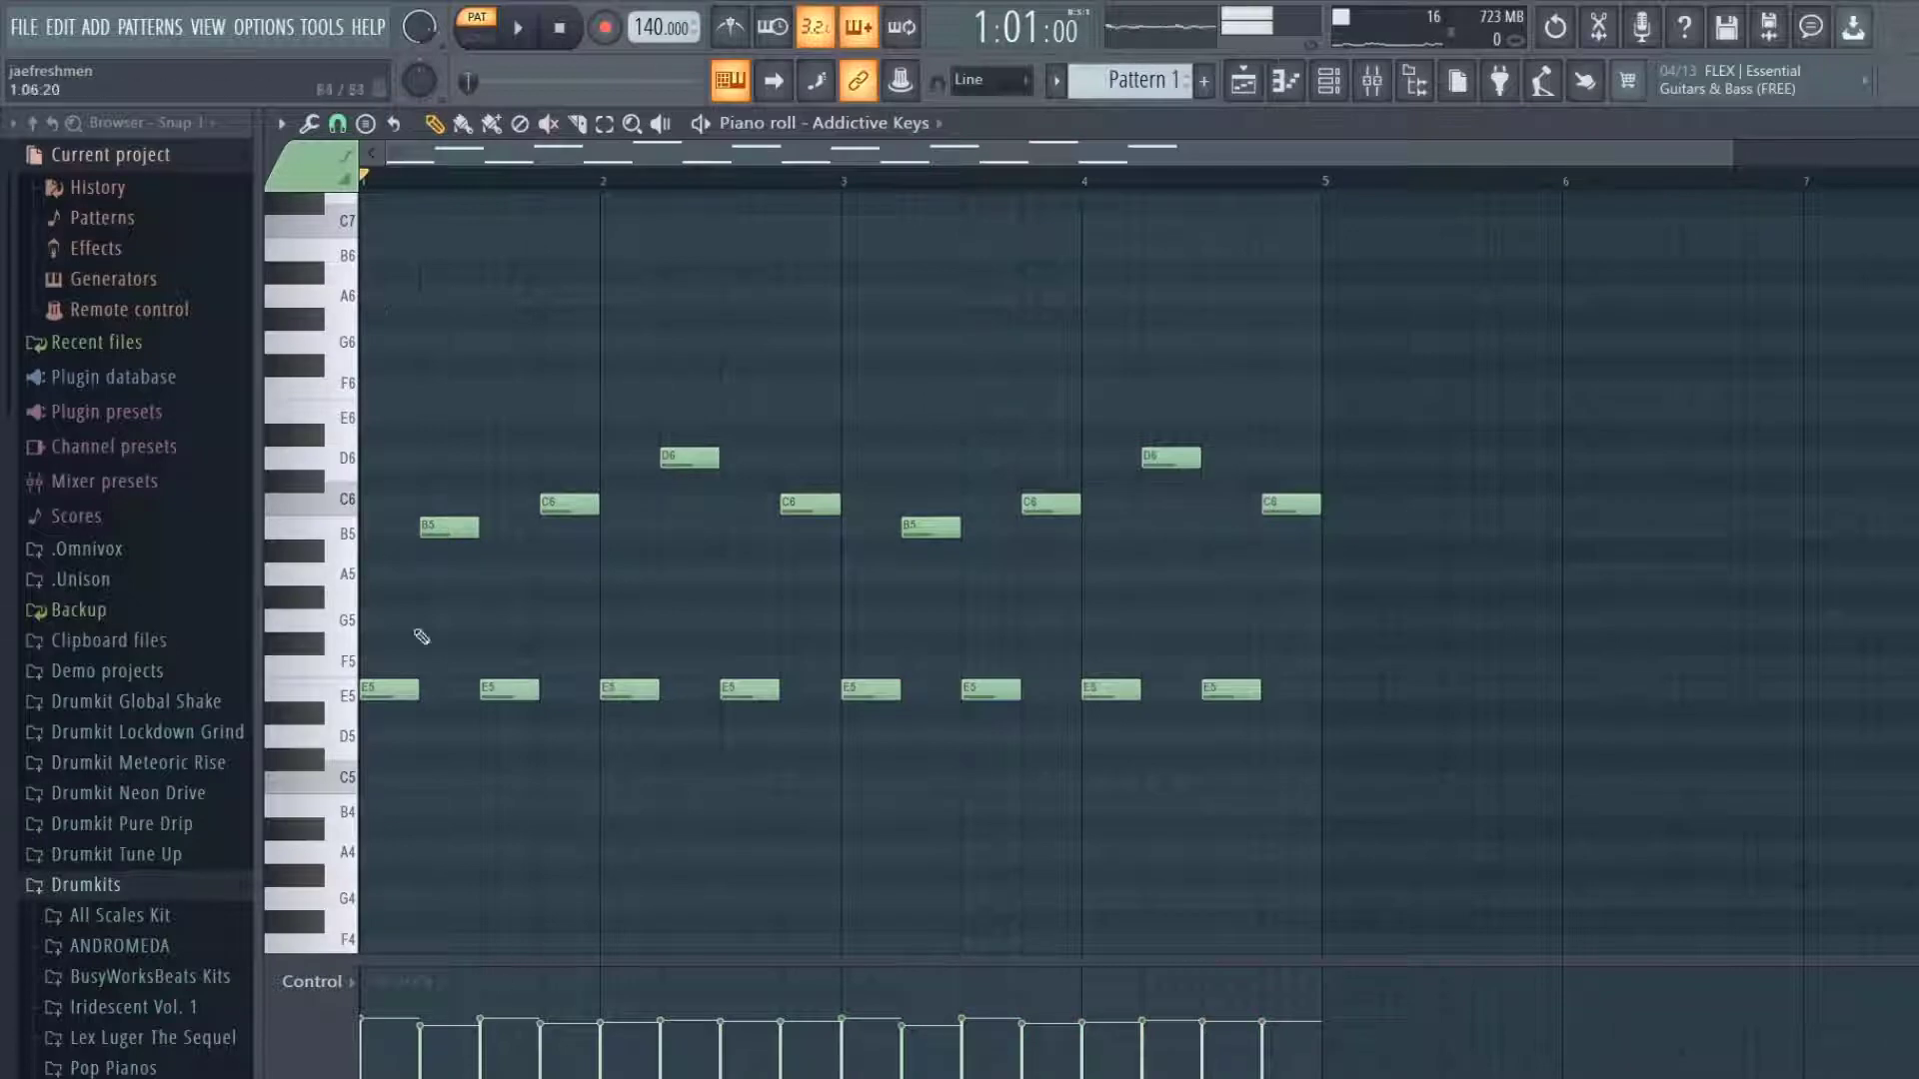
Turn on the metronome and add half-beat notes in bar 1: F#6 on the second half of beat one and A4 at the start.
click(335, 352)
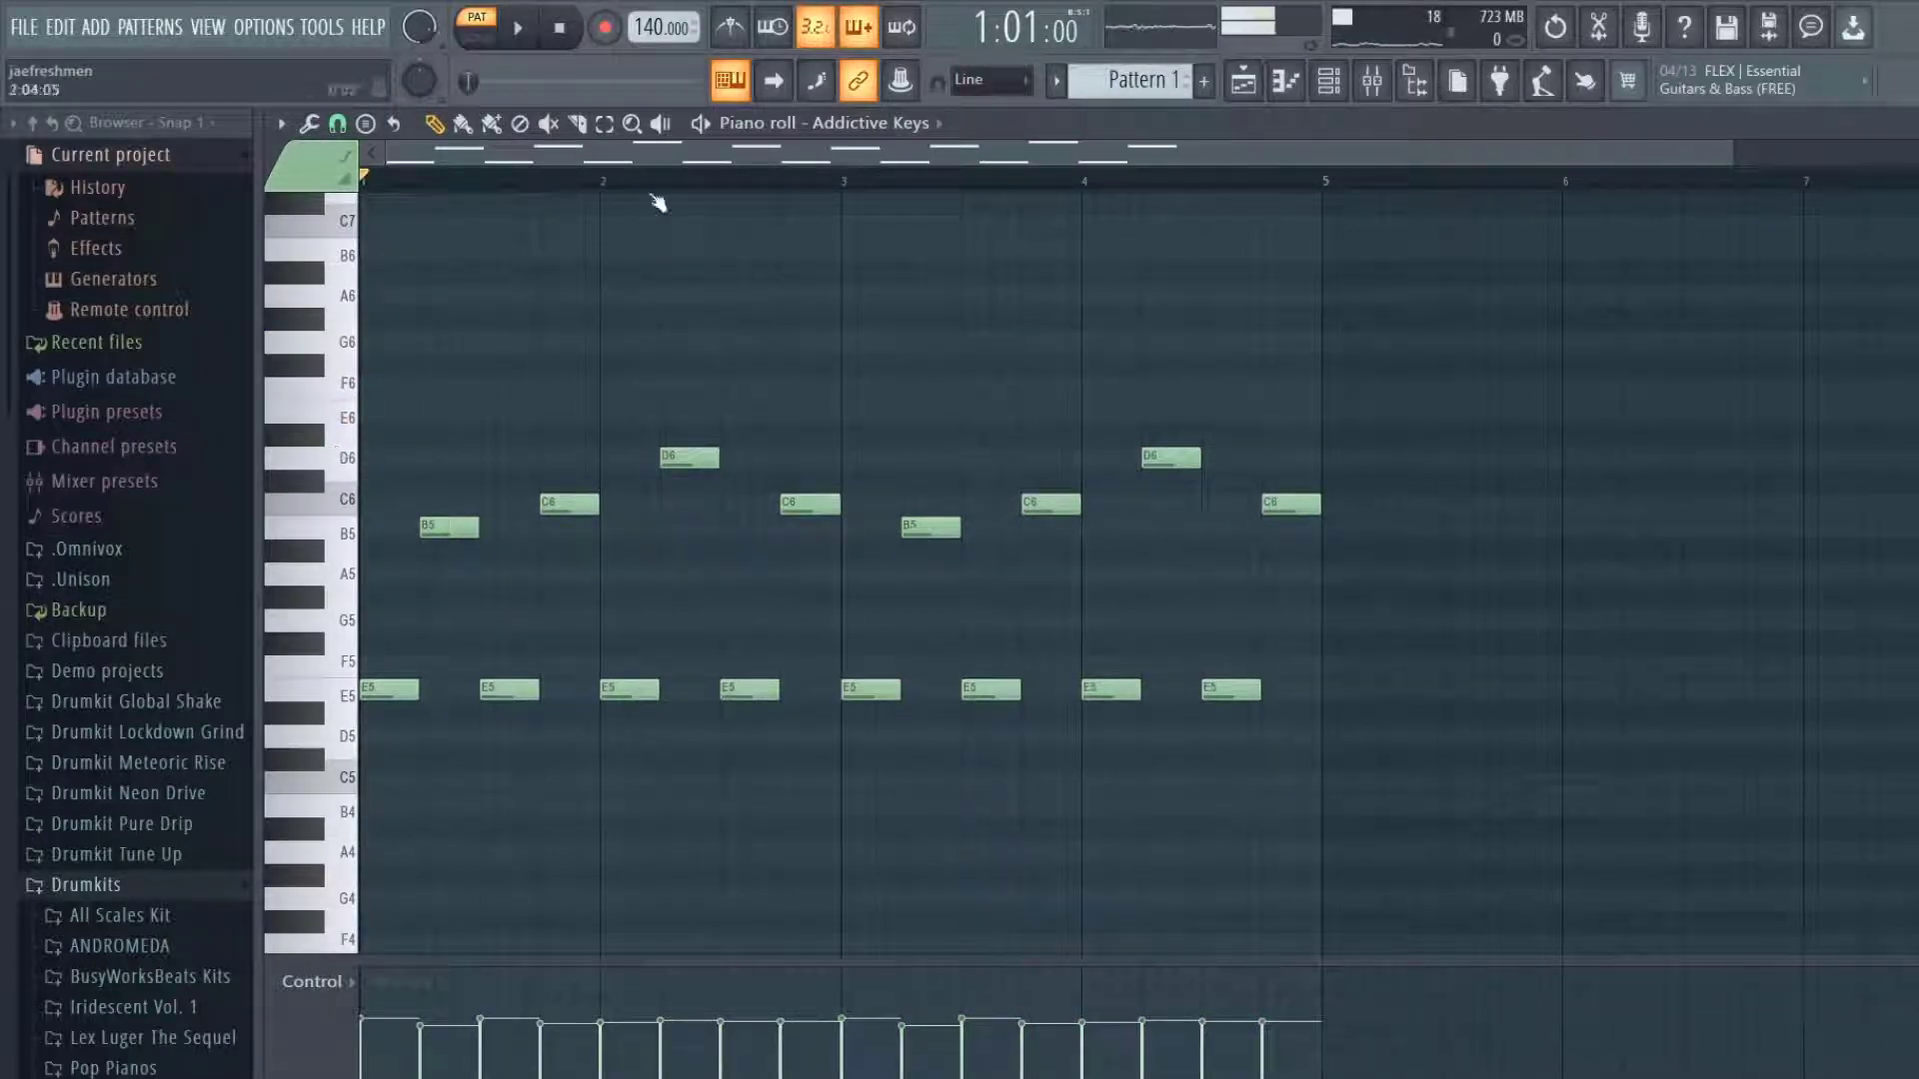
key(ctrl+m)
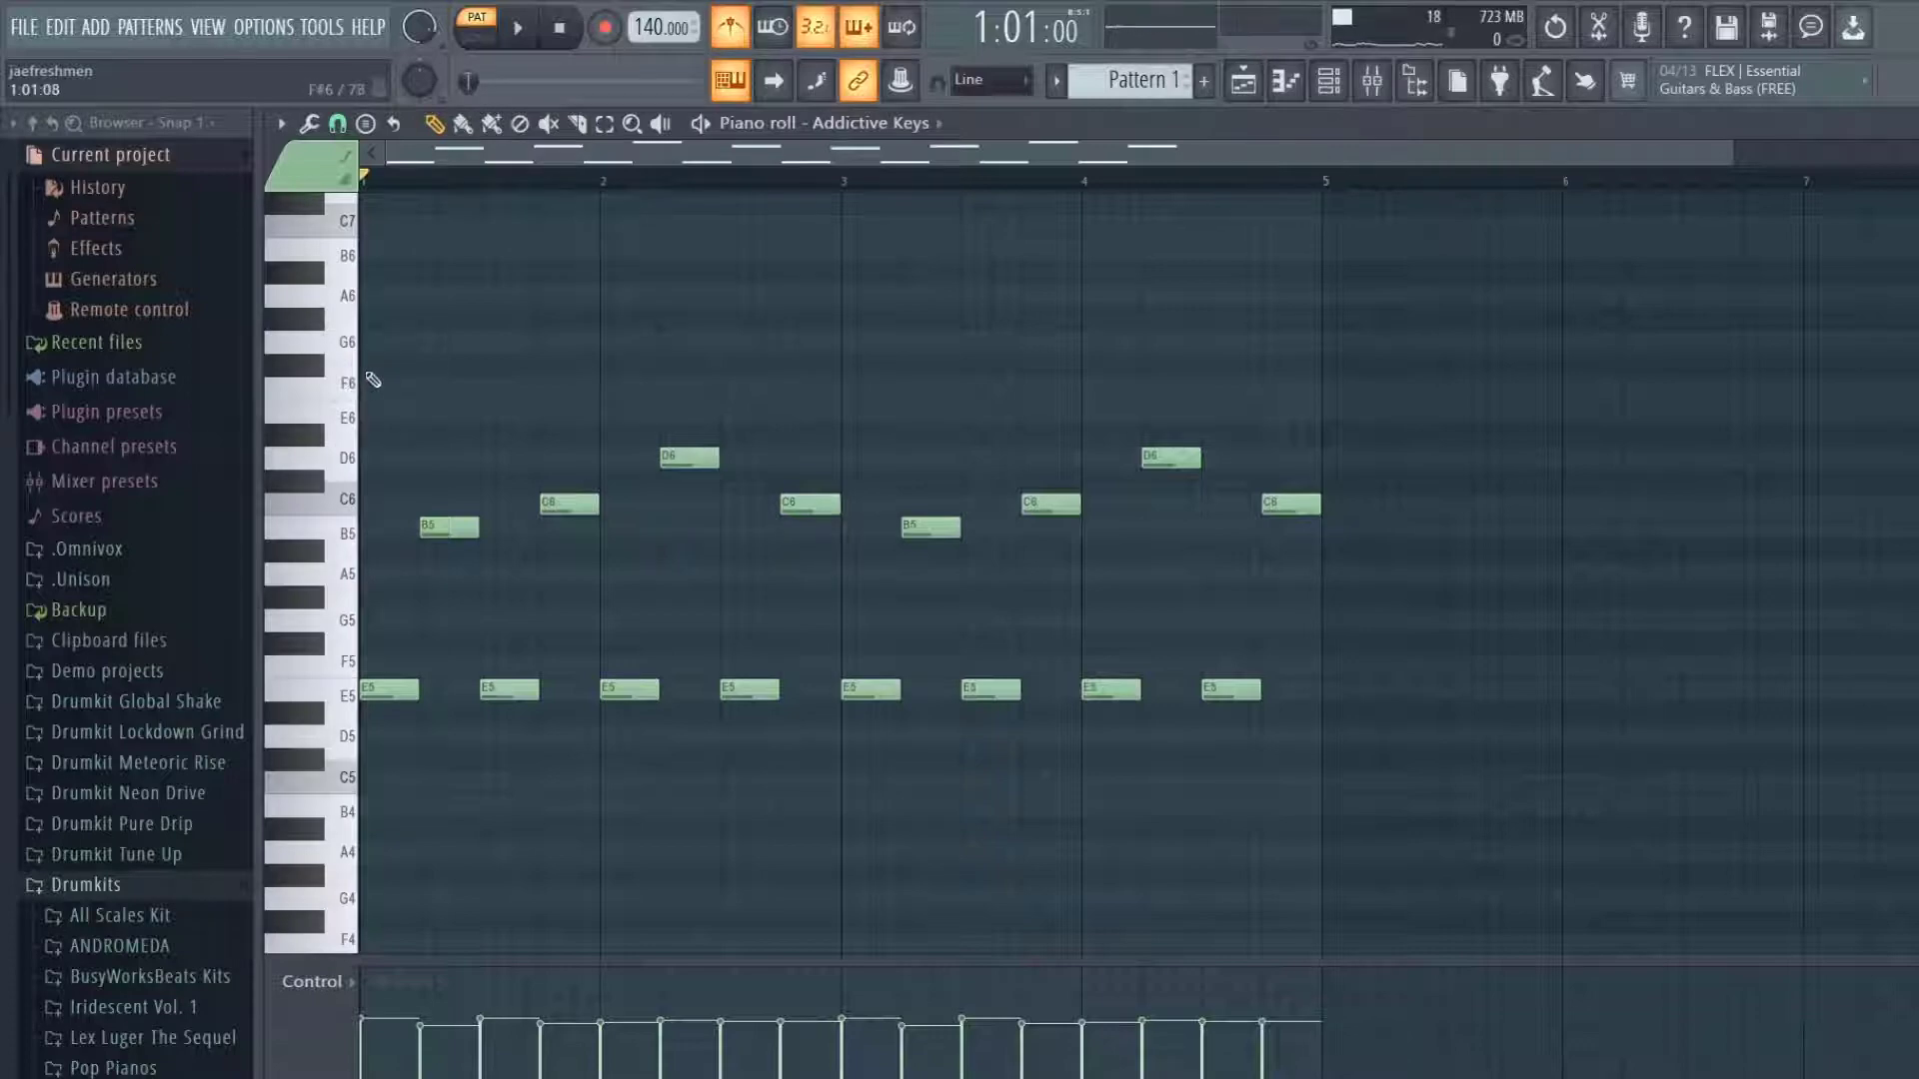
key(space)
key(space)
drag(417, 319, 403, 354)
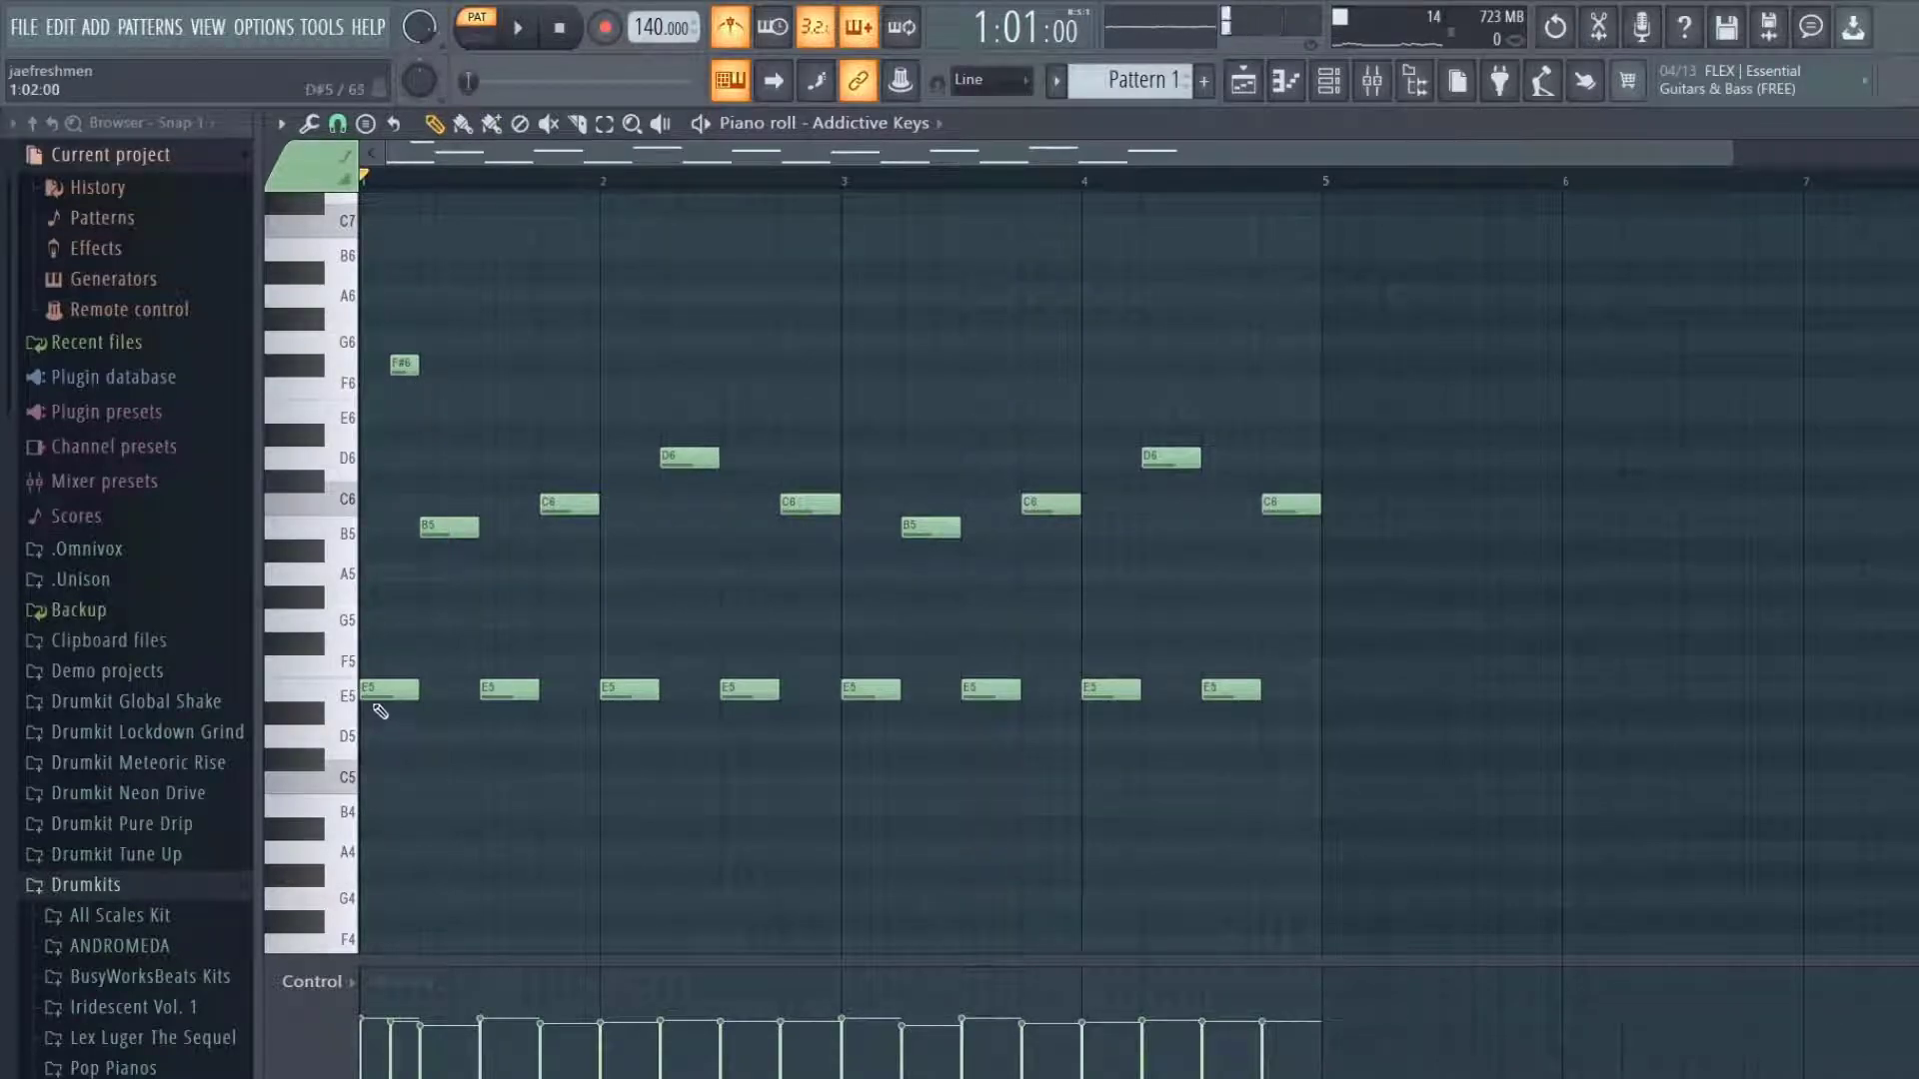
click(376, 852)
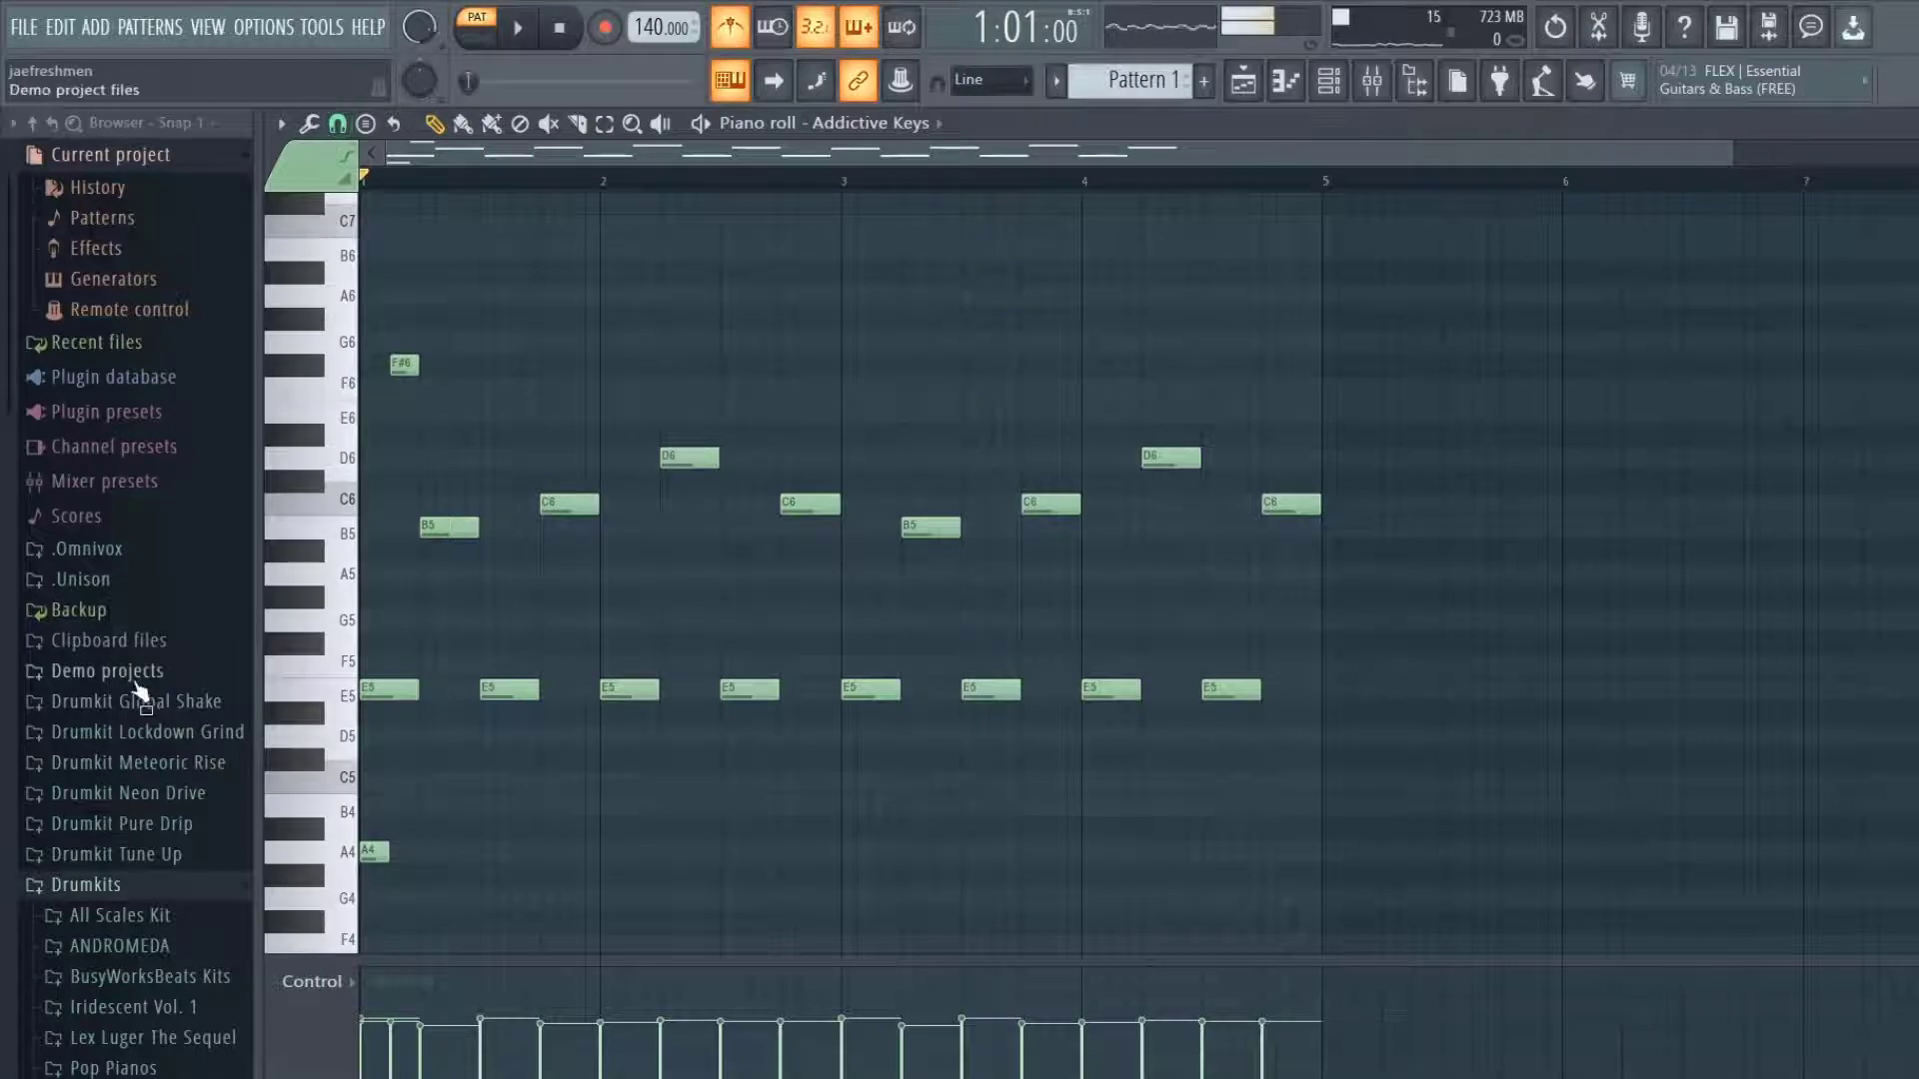
Browse the sample folders to Drumkits, All Scales Kit, Best Scales and expand Best Major Scales.
scroll(165, 690, down, 6)
scroll(150, 650, up, 6)
scroll(162, 800, down, 4)
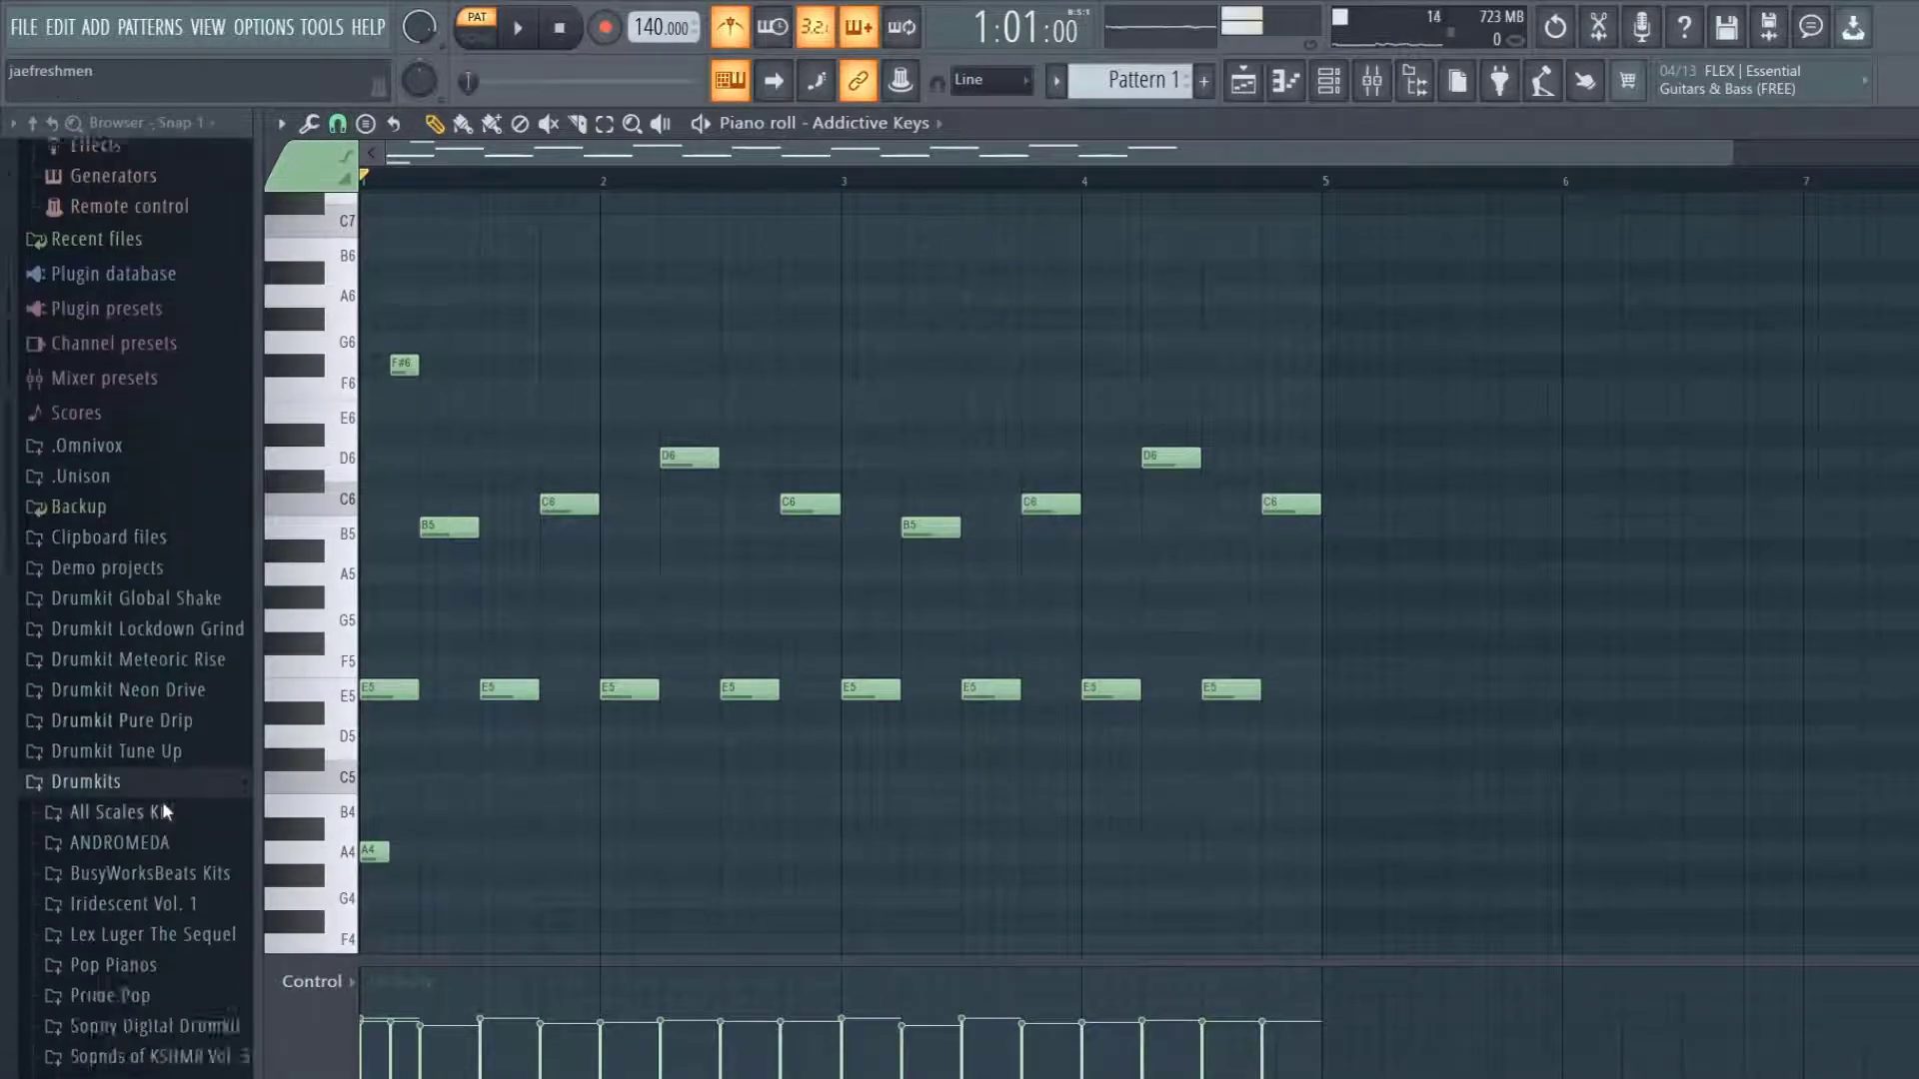
click(174, 545)
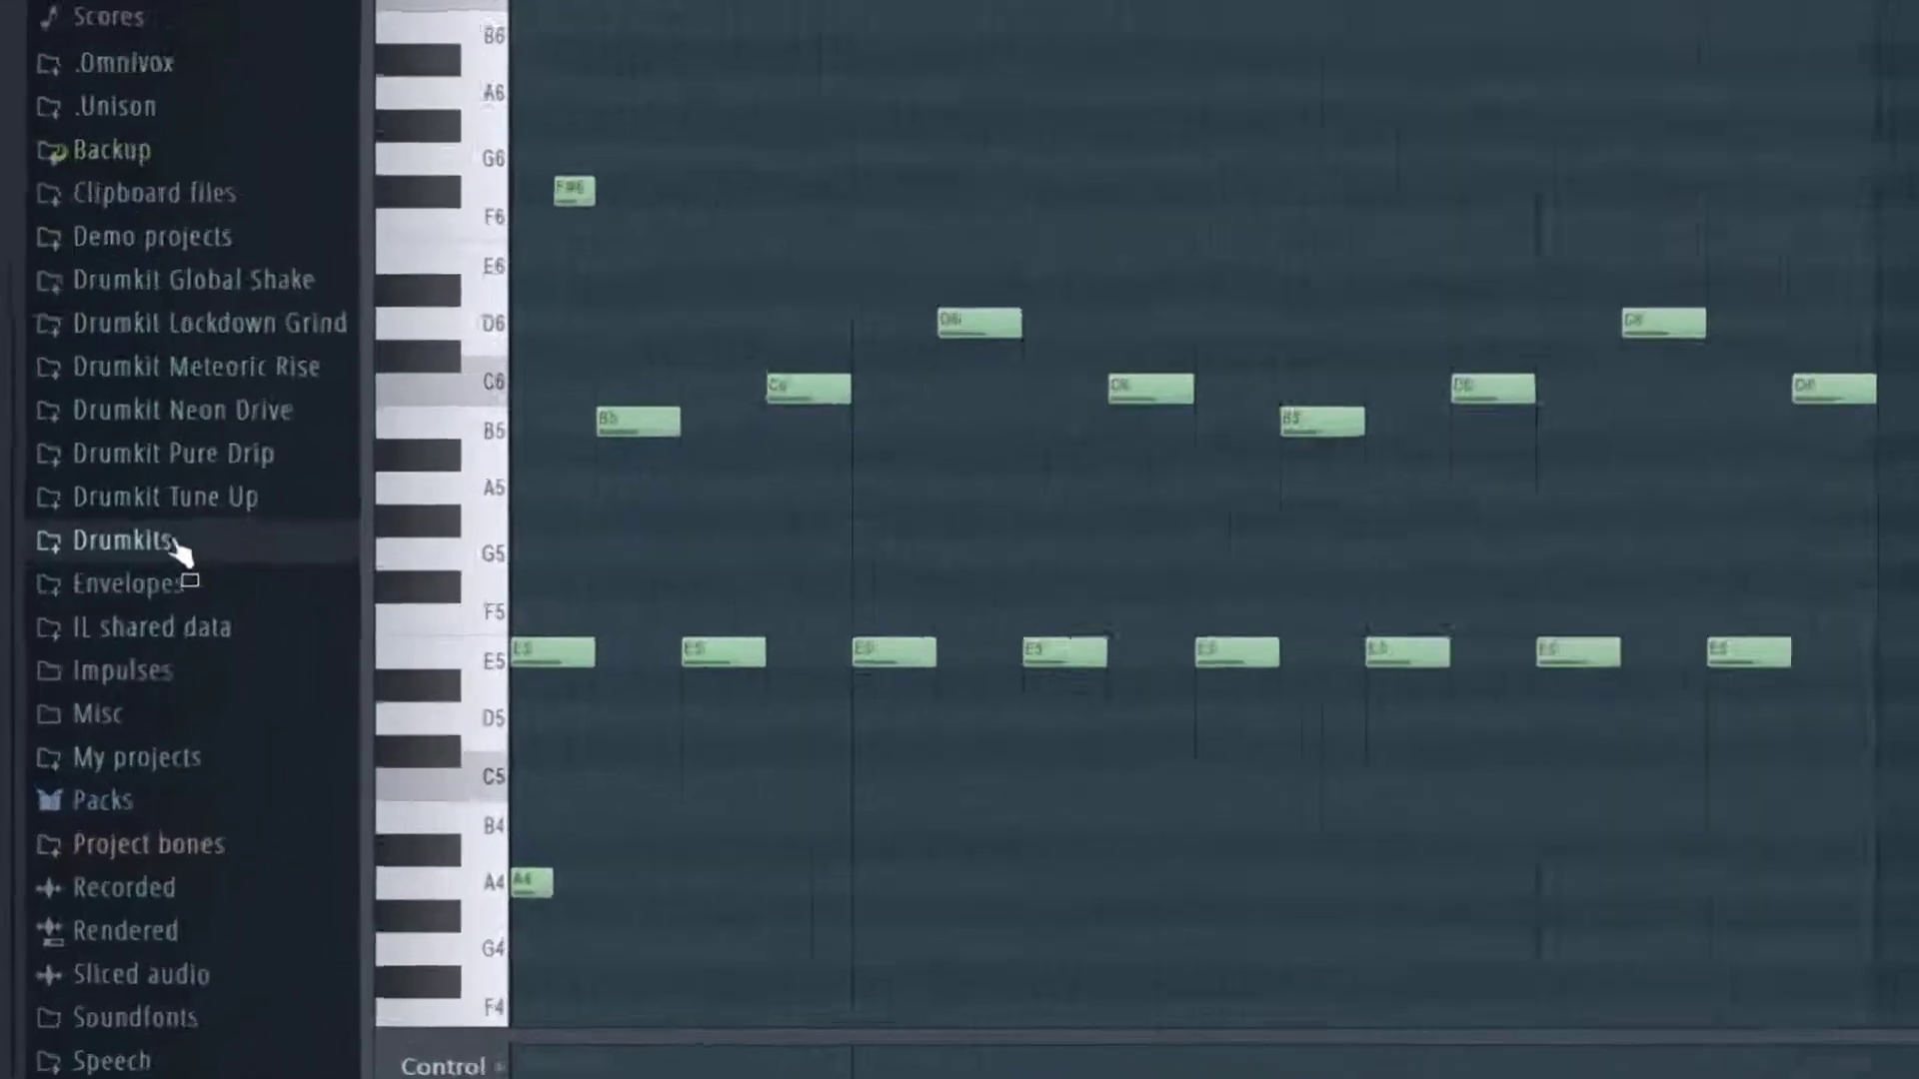
click(125, 612)
click(290, 500)
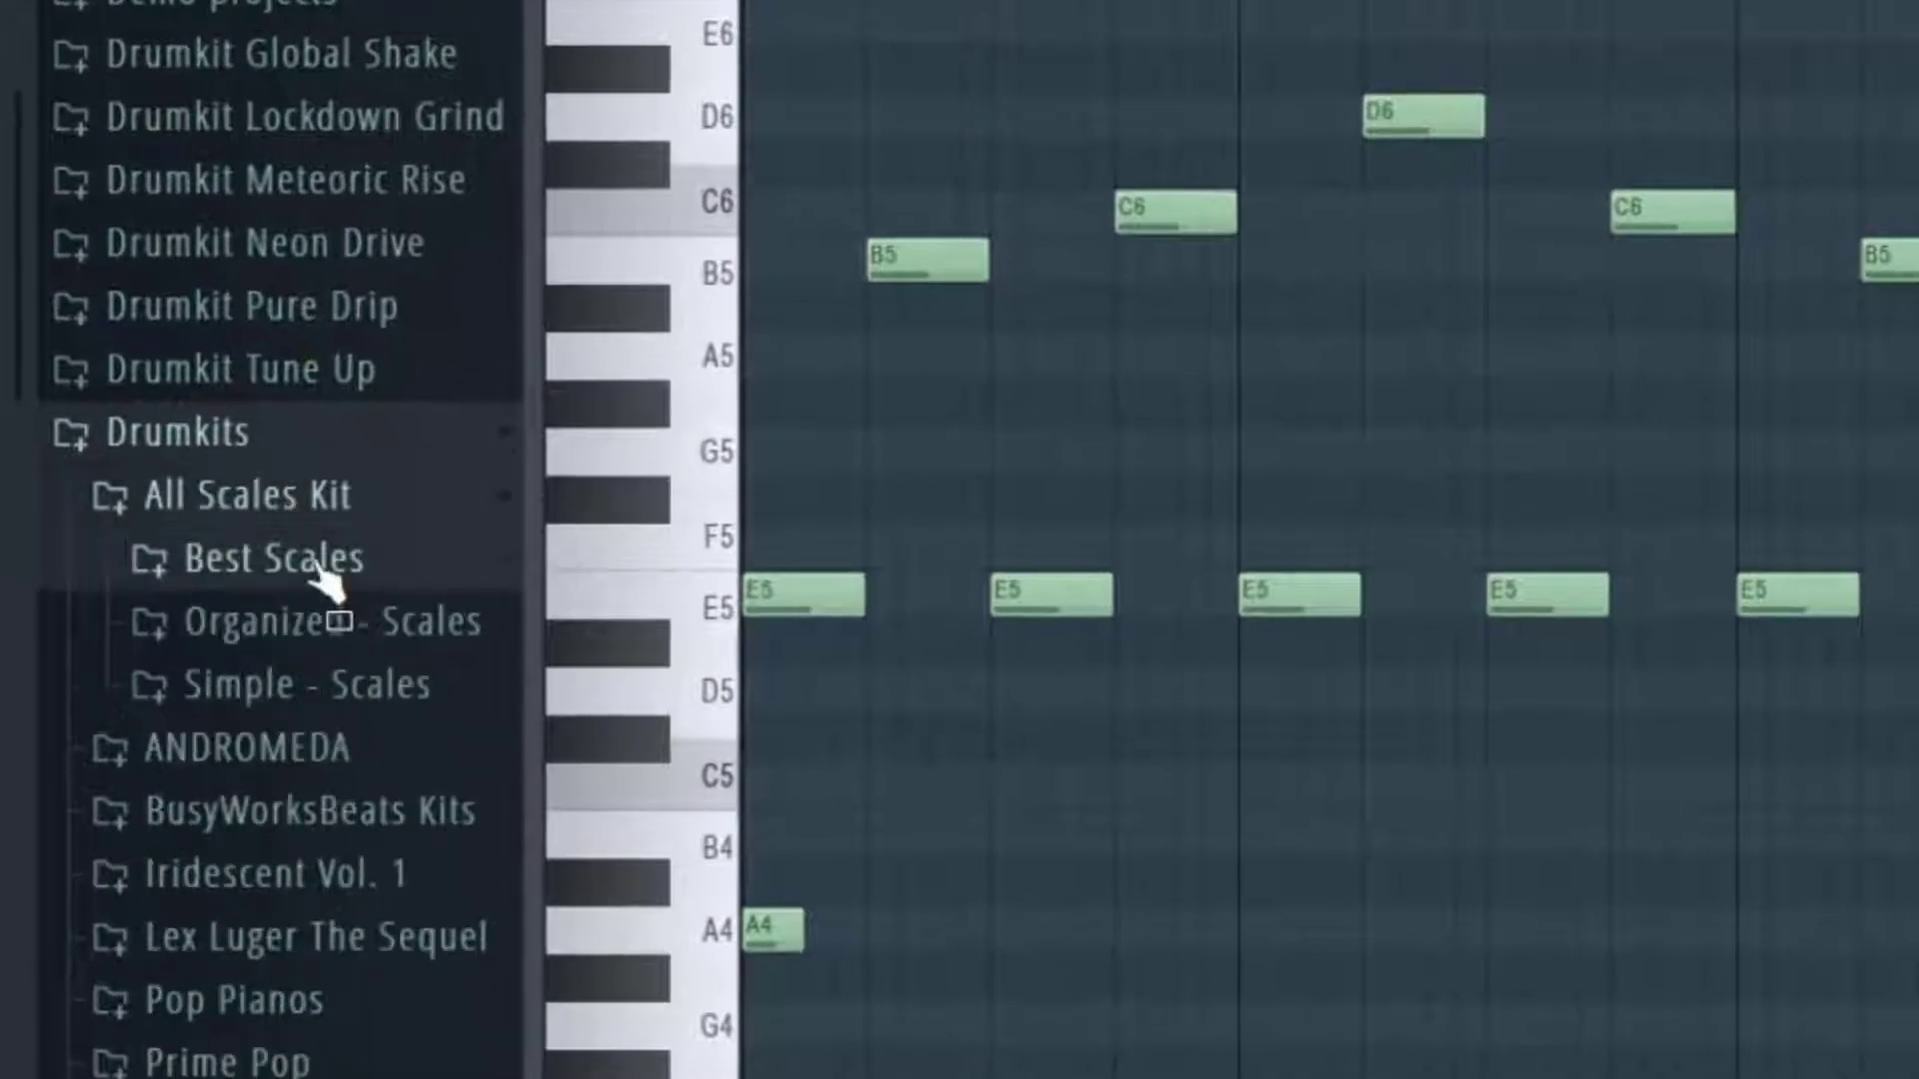
click(330, 559)
click(320, 625)
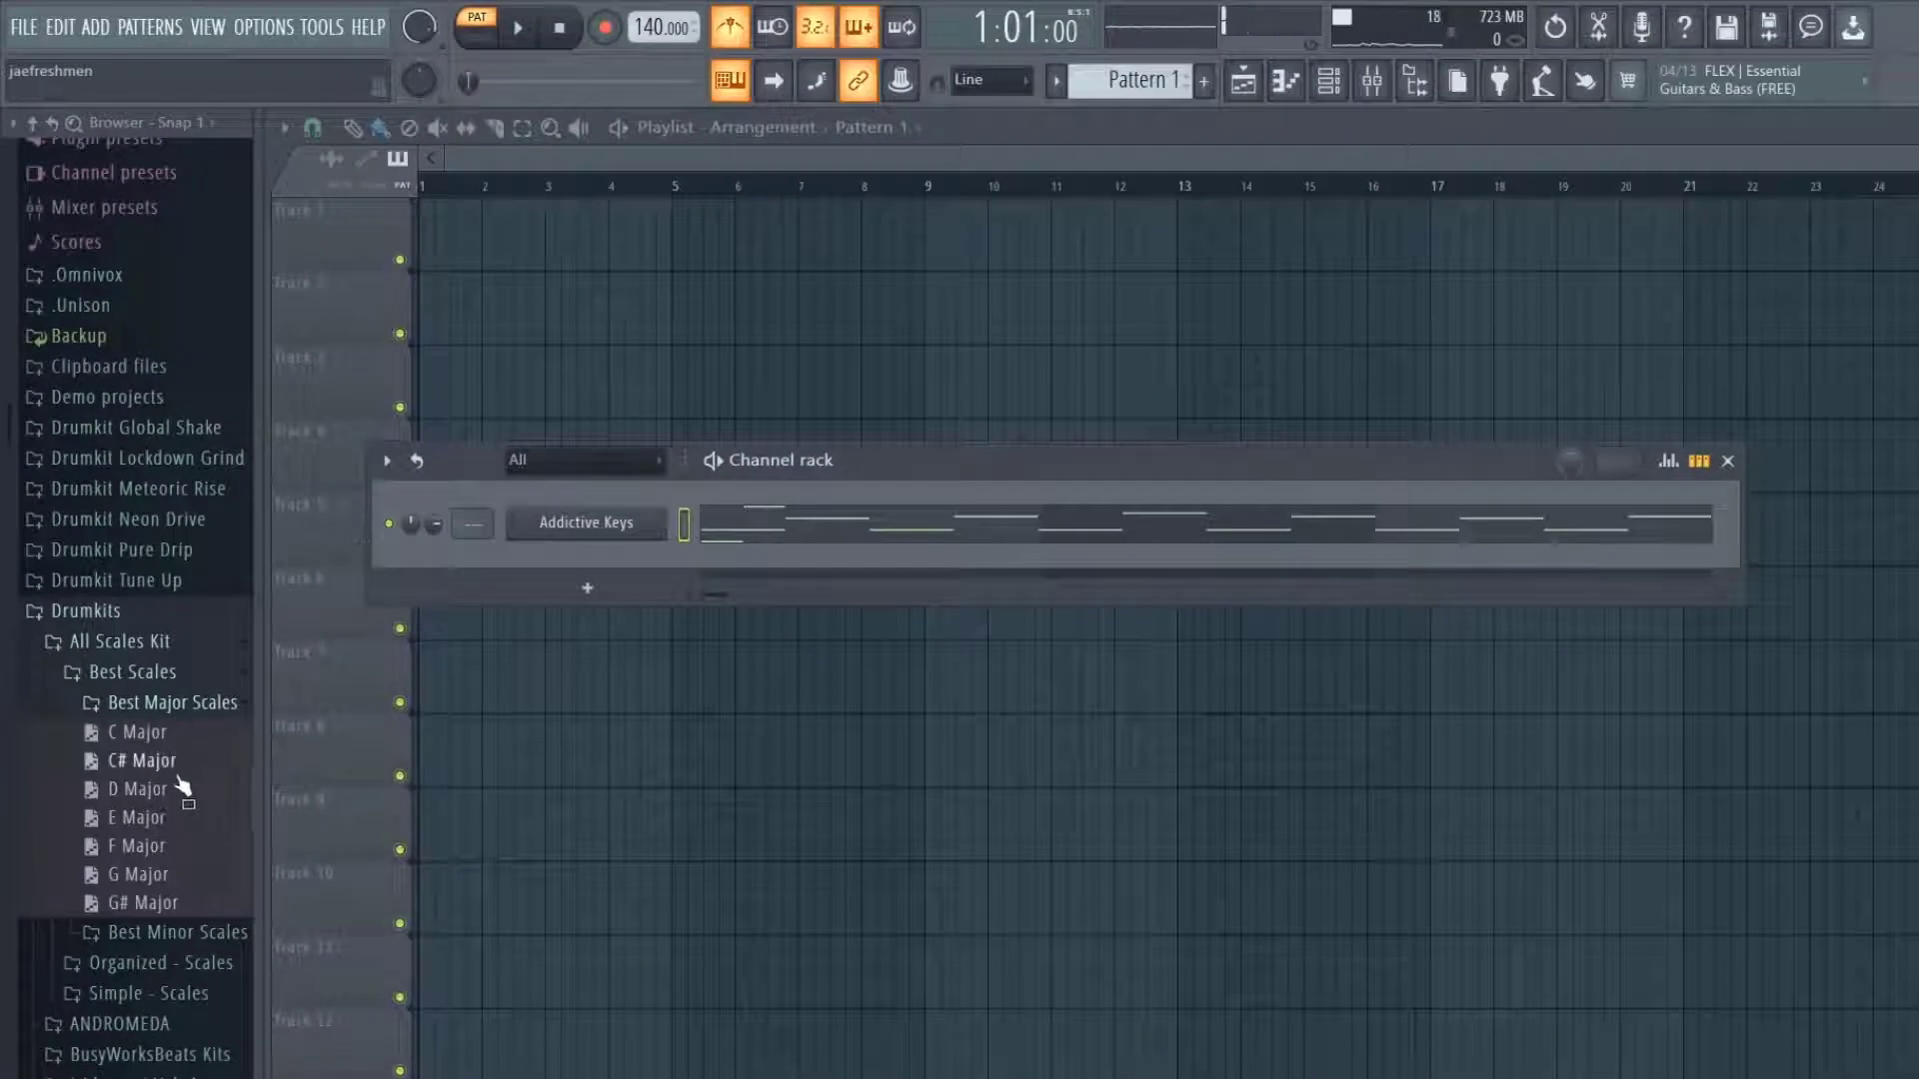
Add the C# Major scale as a new channel, then clear its notes in the piano roll.
drag(183, 789, 609, 558)
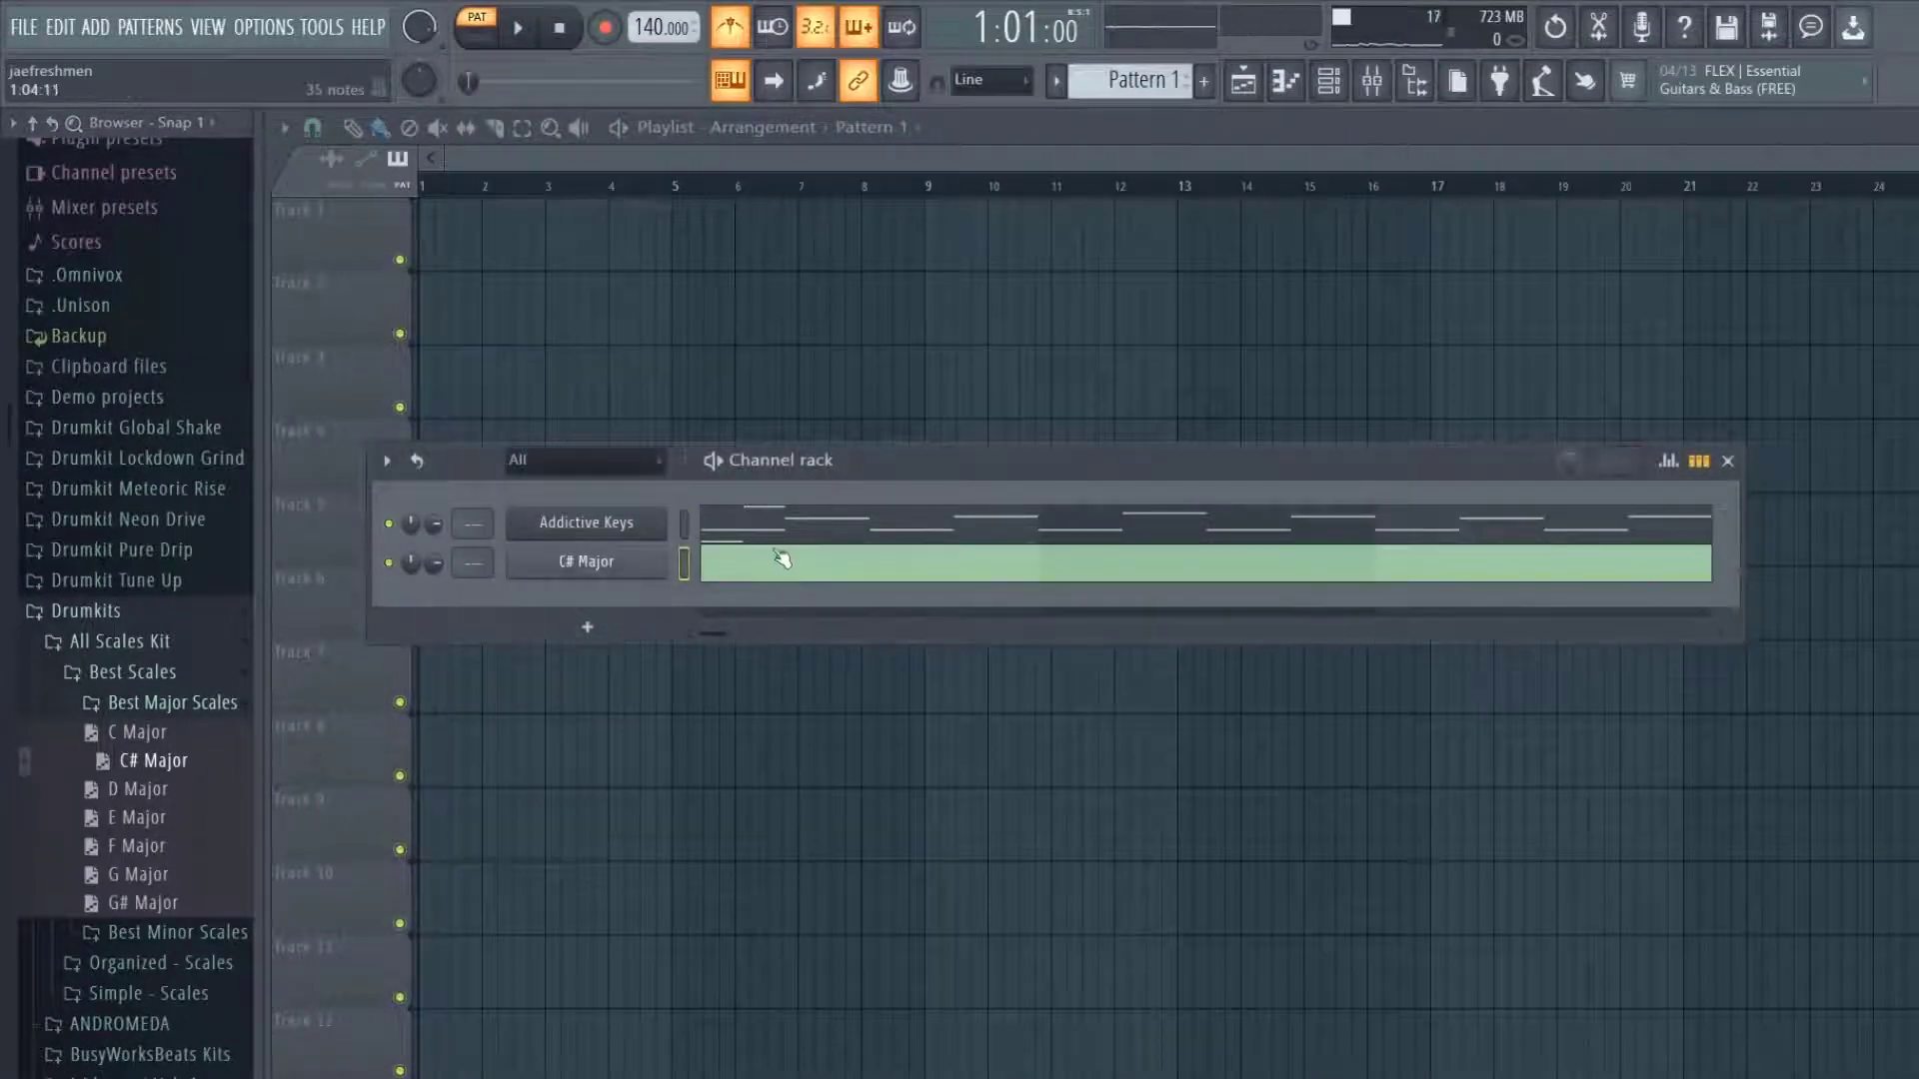
click(781, 559)
scroll(937, 523, up, 3)
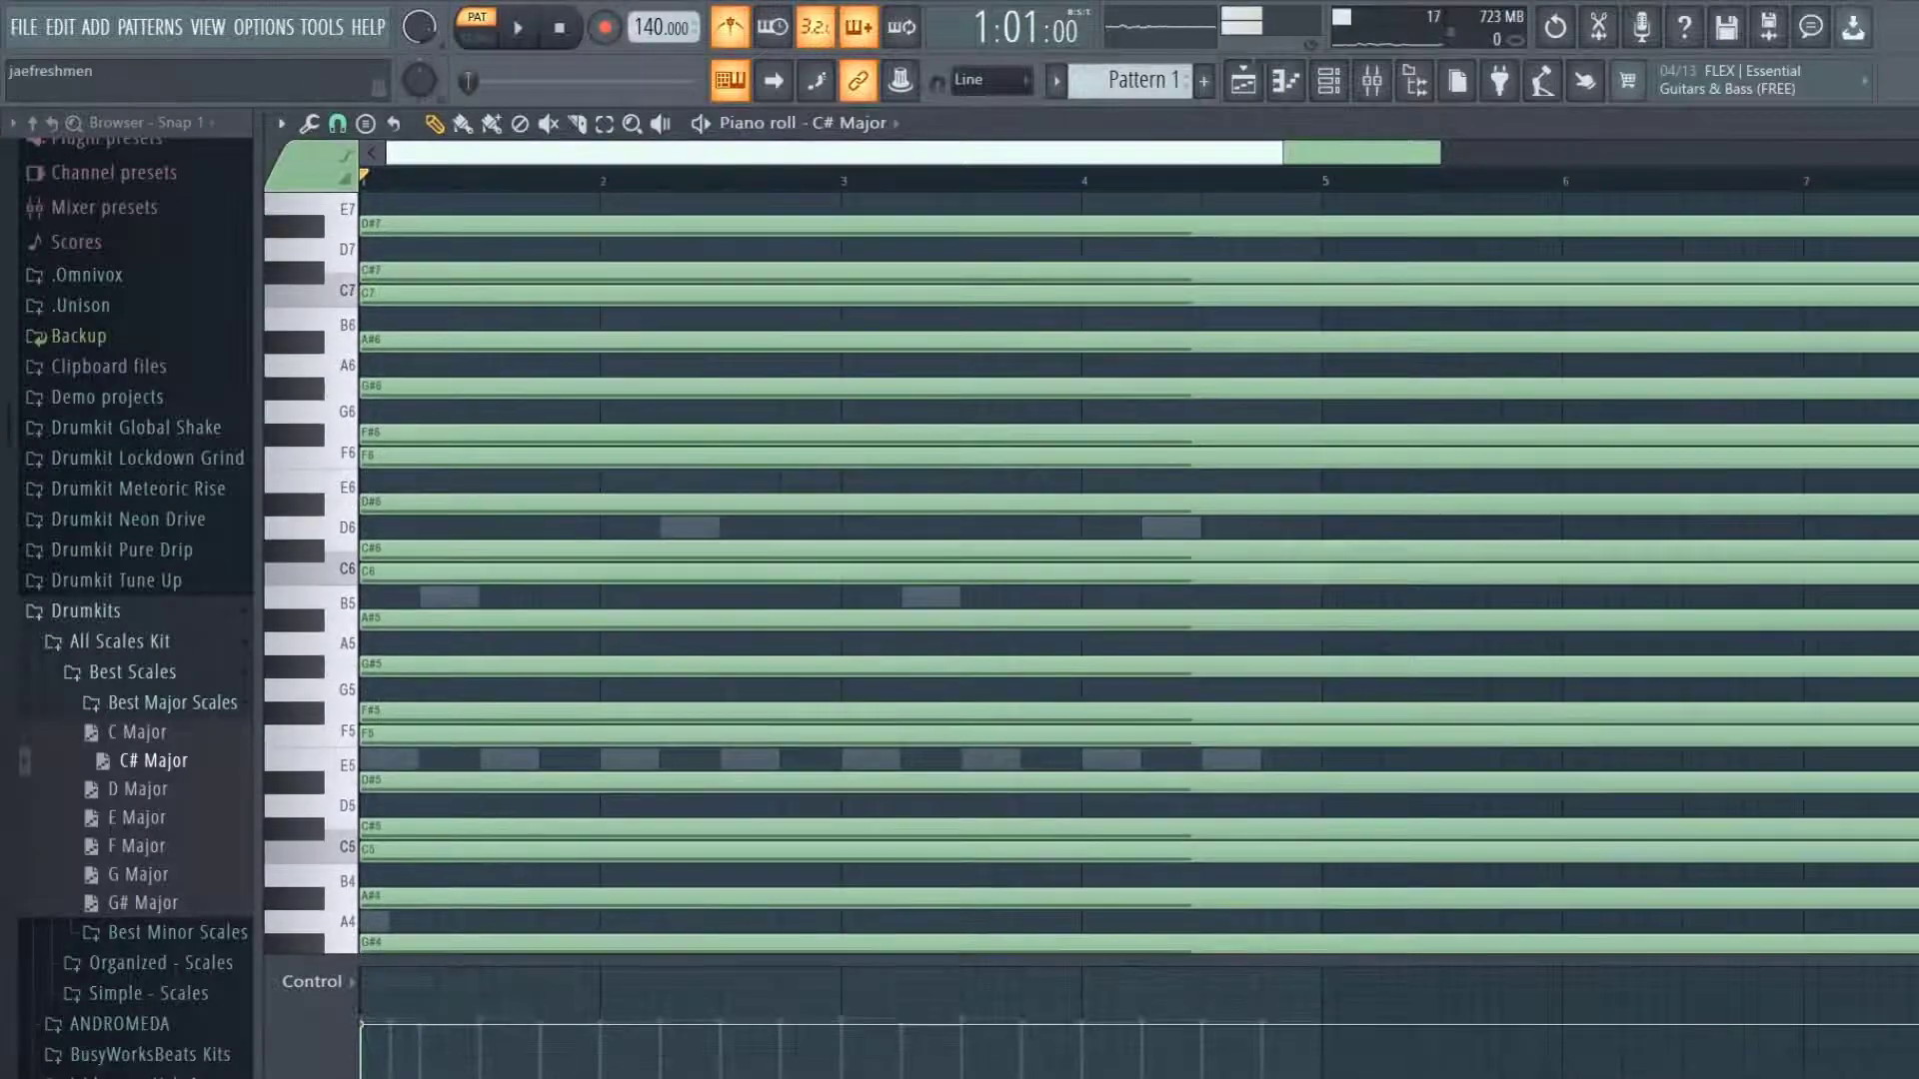
key(Escape)
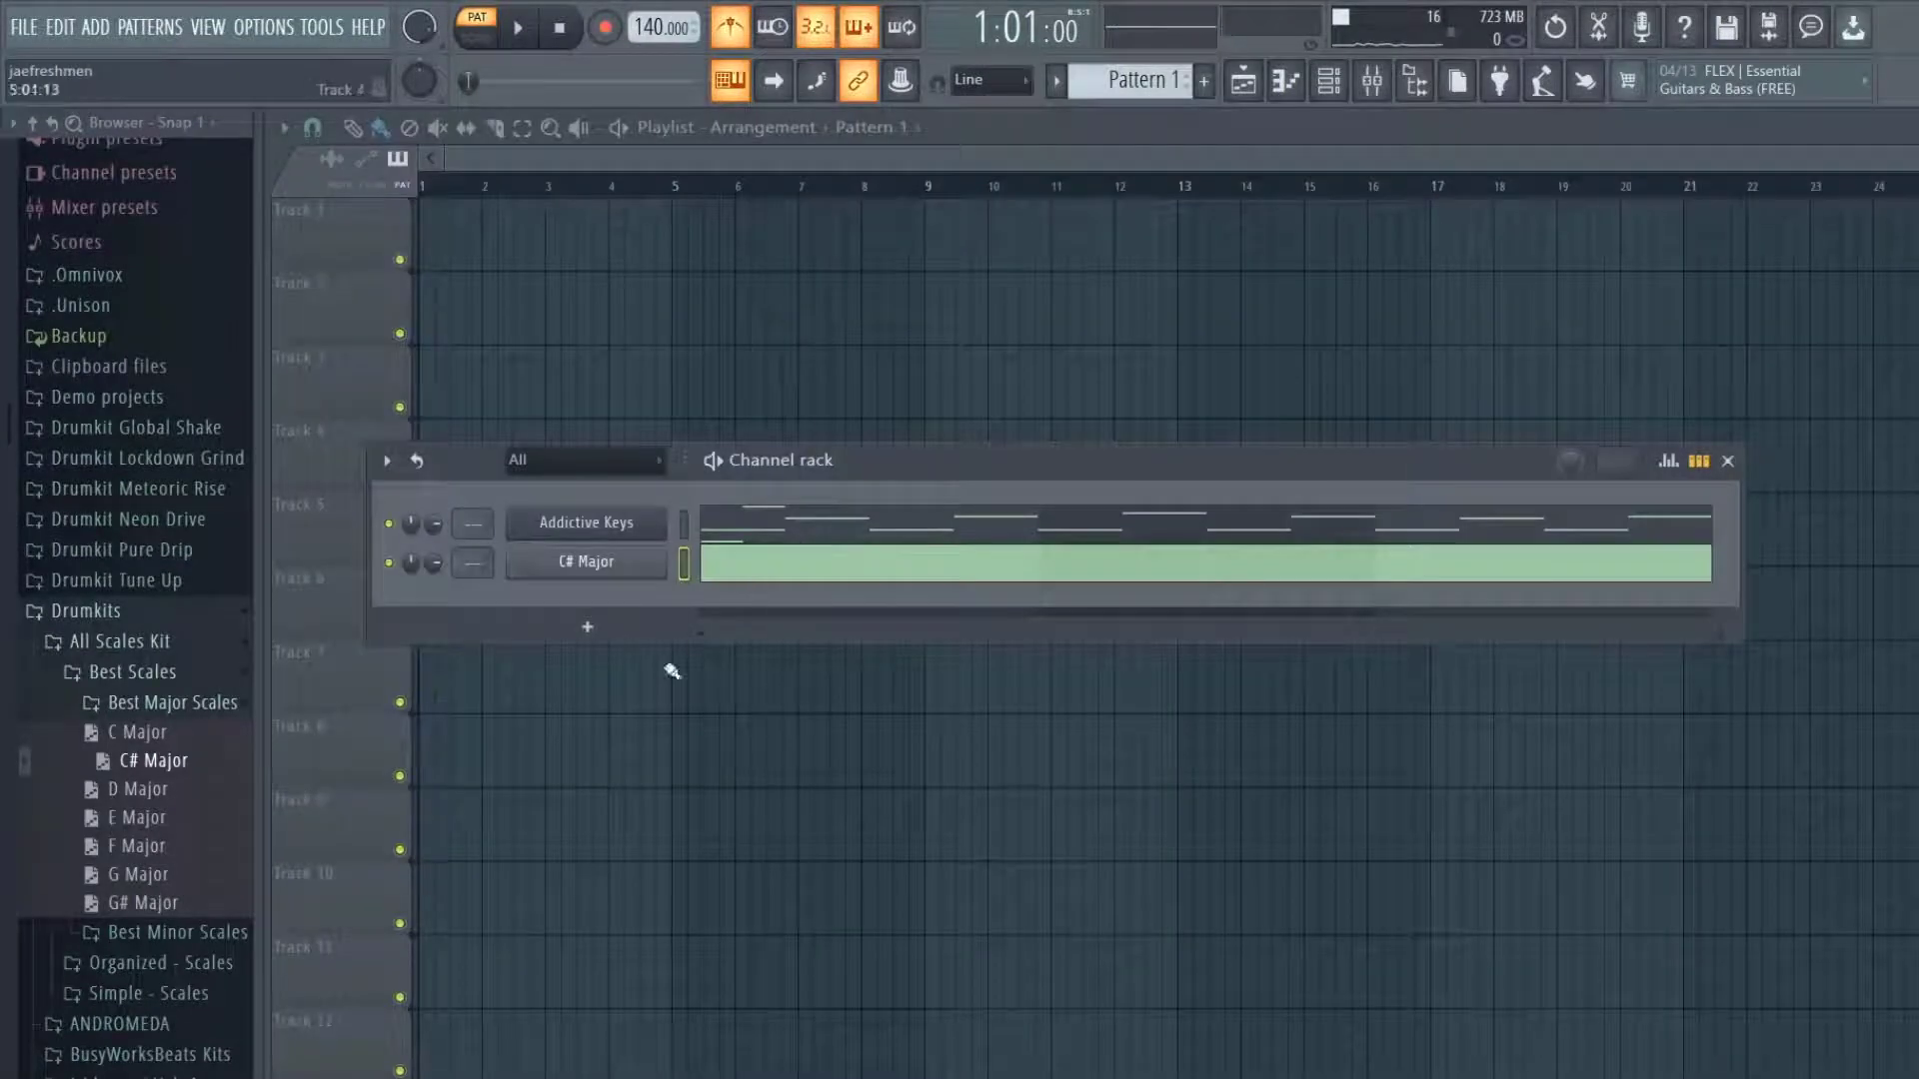
click(797, 574)
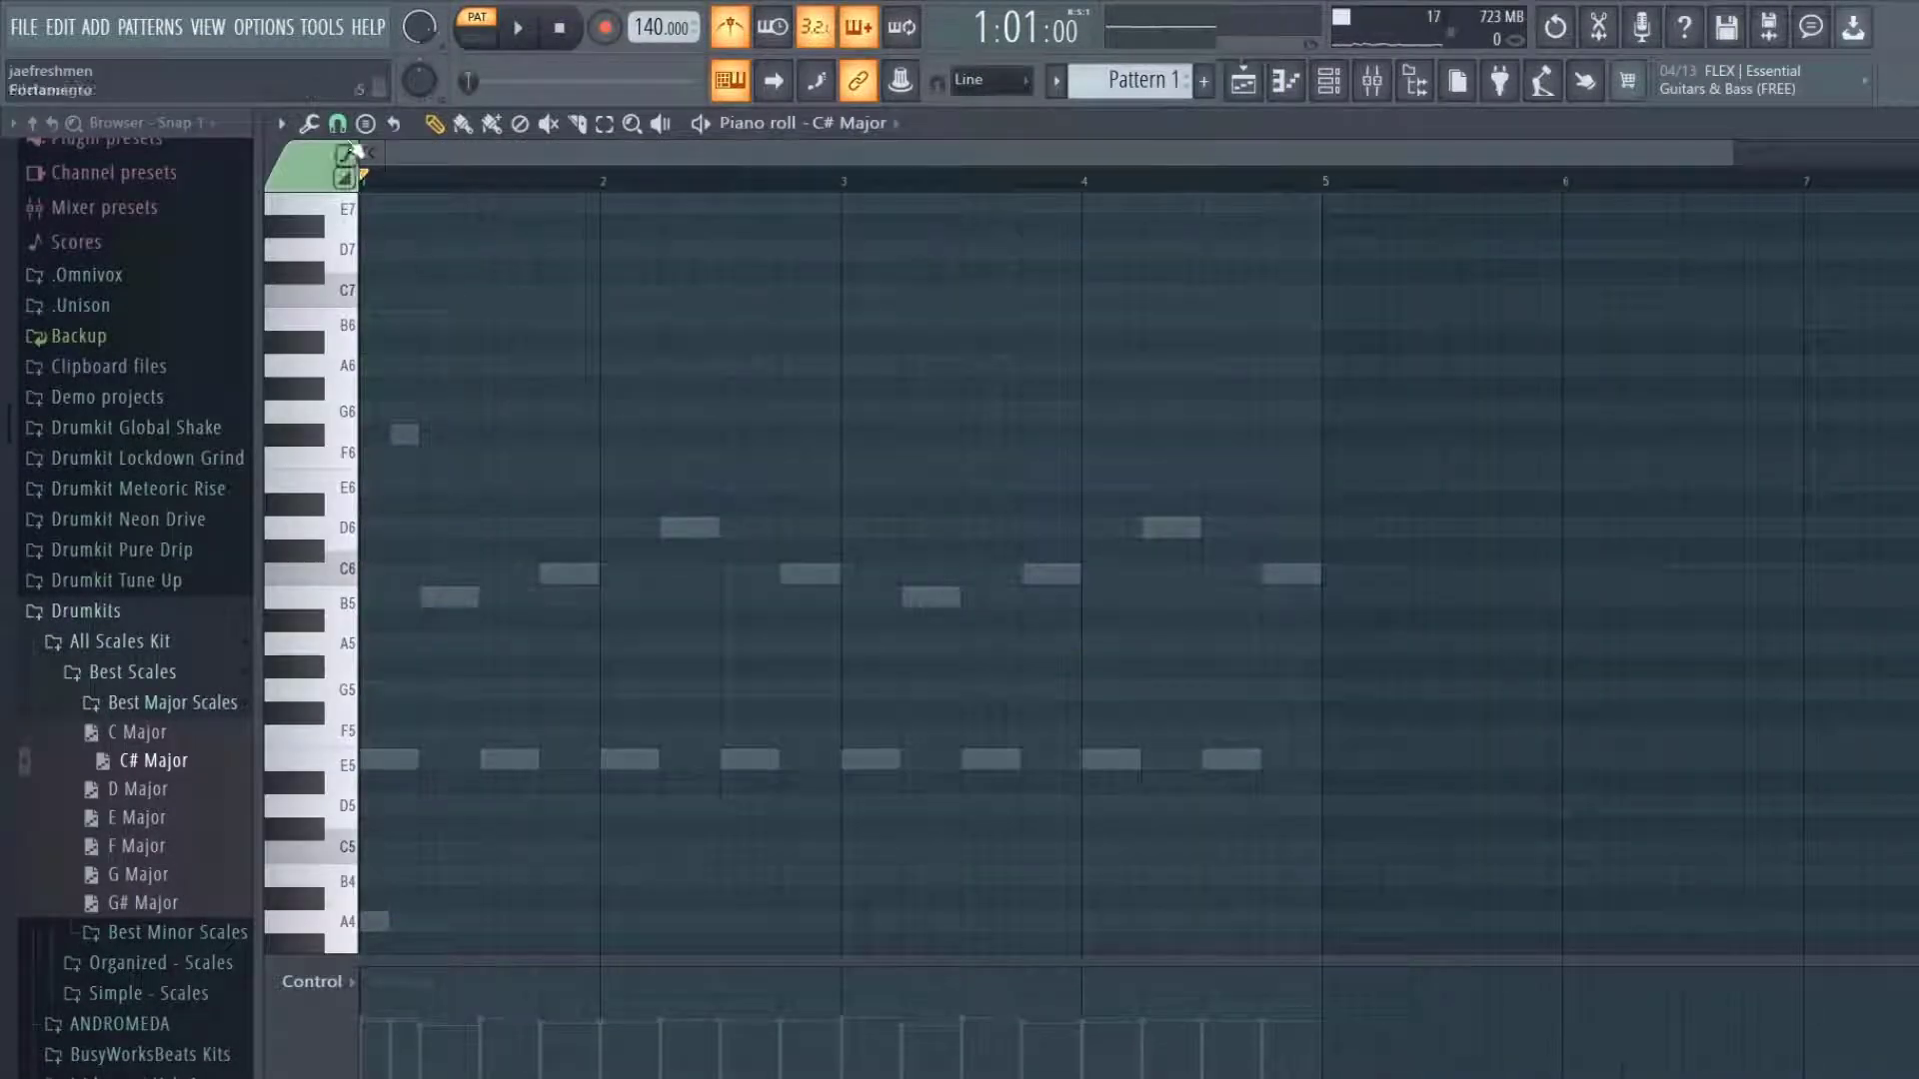
Stamp a Major scale starting on D#6 at bar 1, stretch its notes to nearly the end of bar 4, and delete them.
click(337, 122)
click(366, 123)
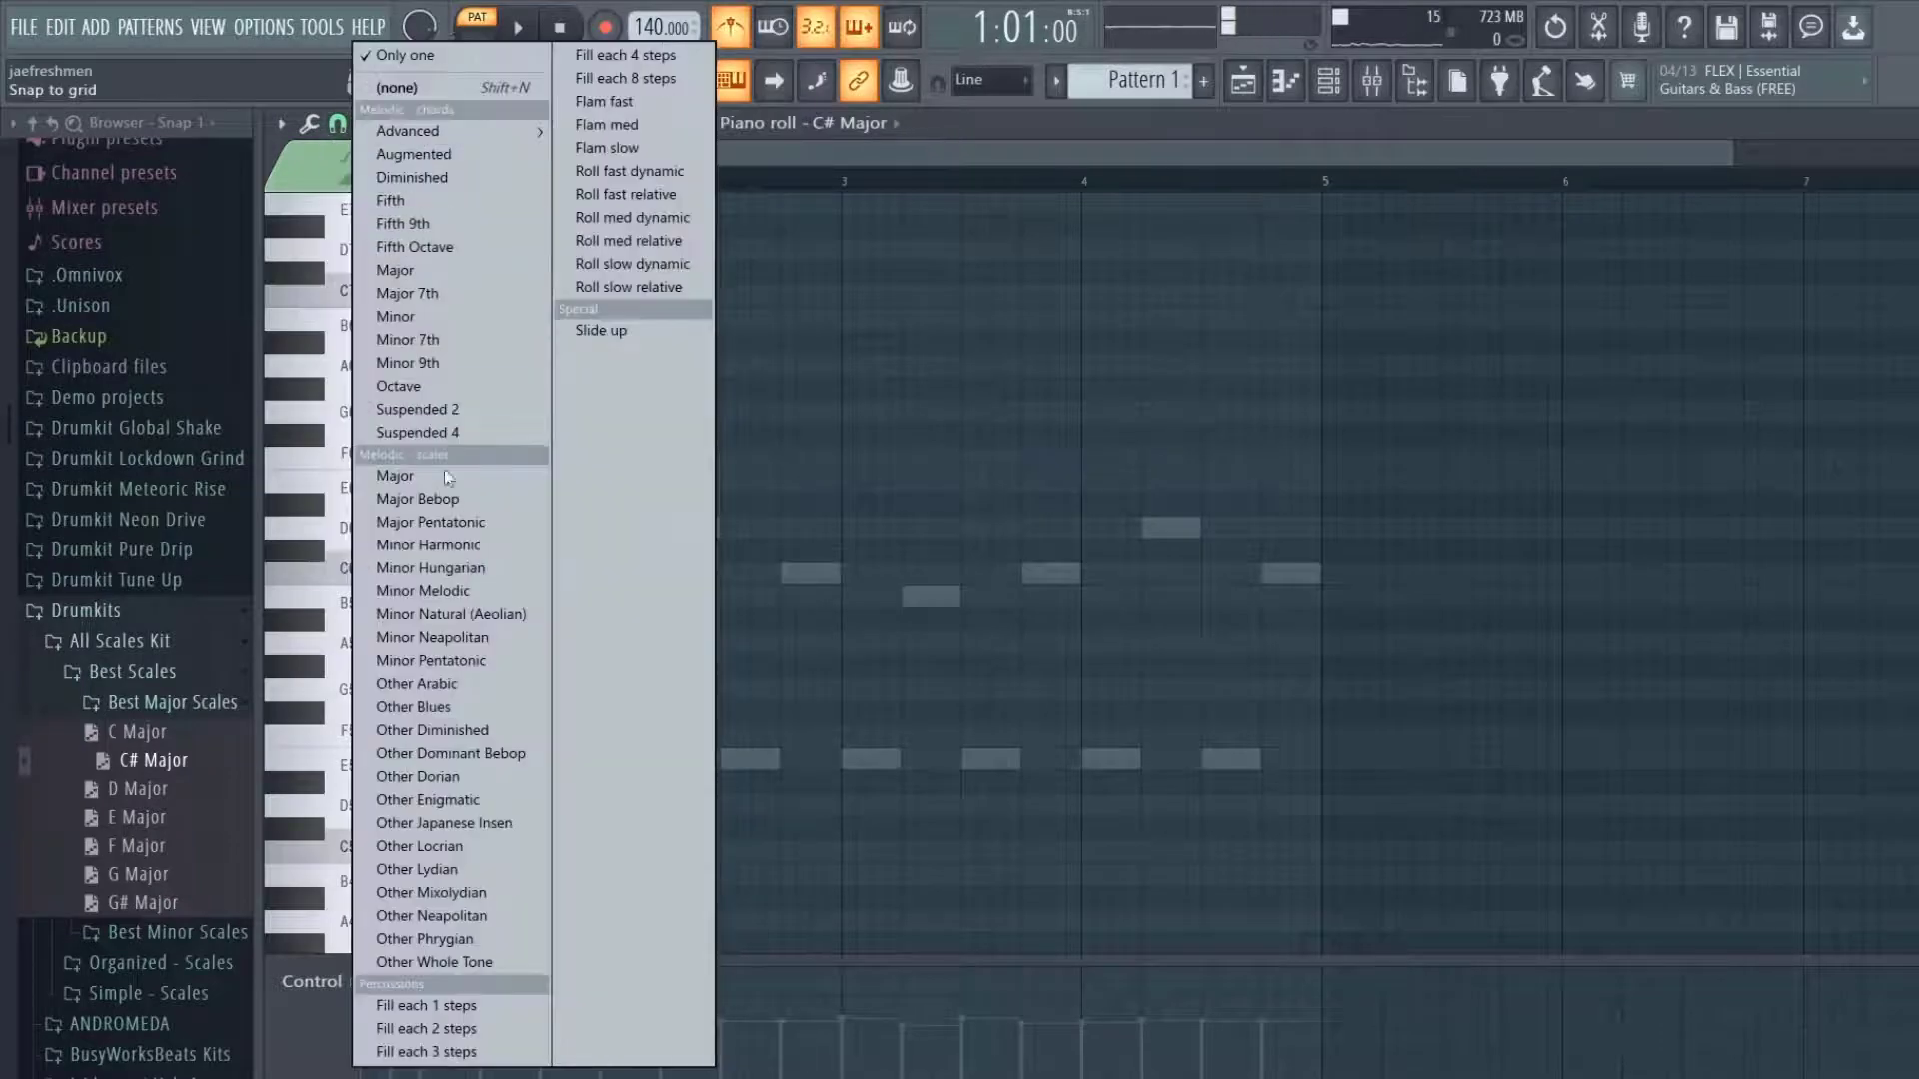
click(315, 121)
click(360, 124)
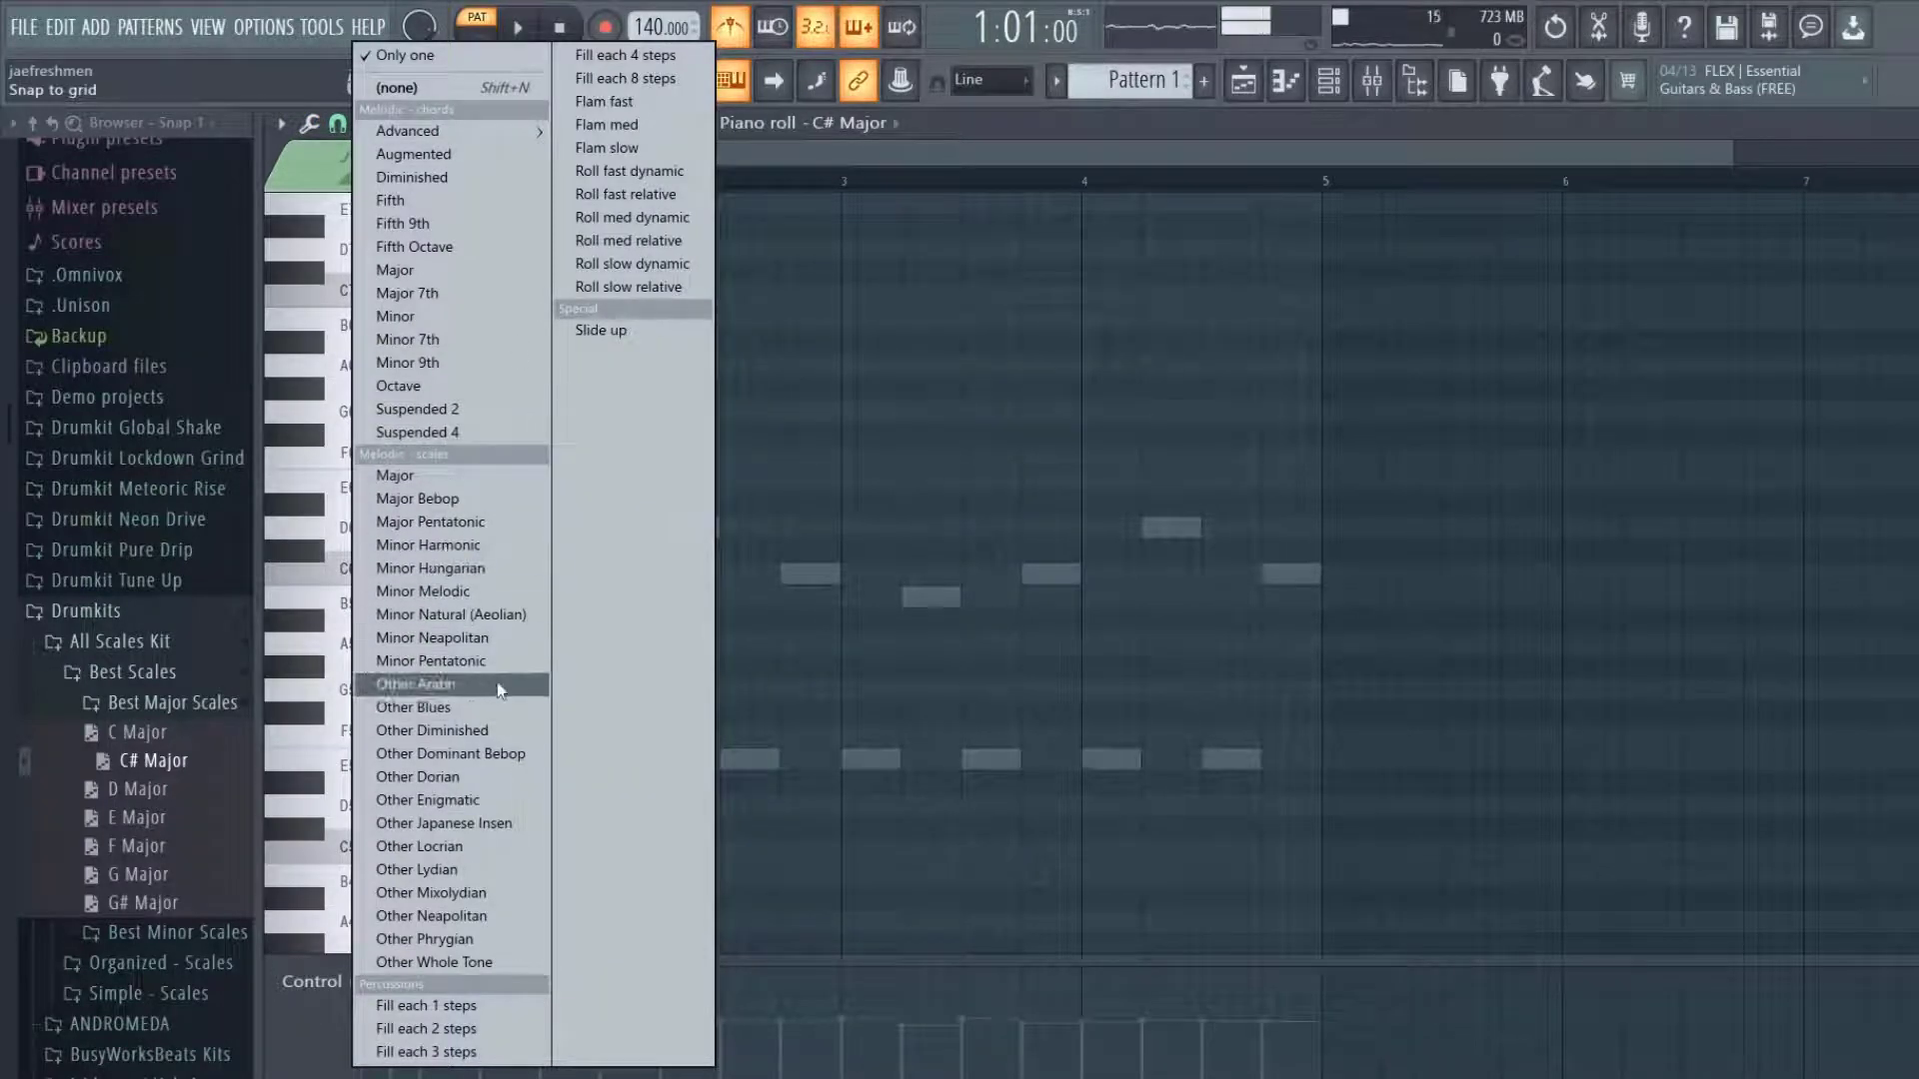
click(444, 477)
click(406, 504)
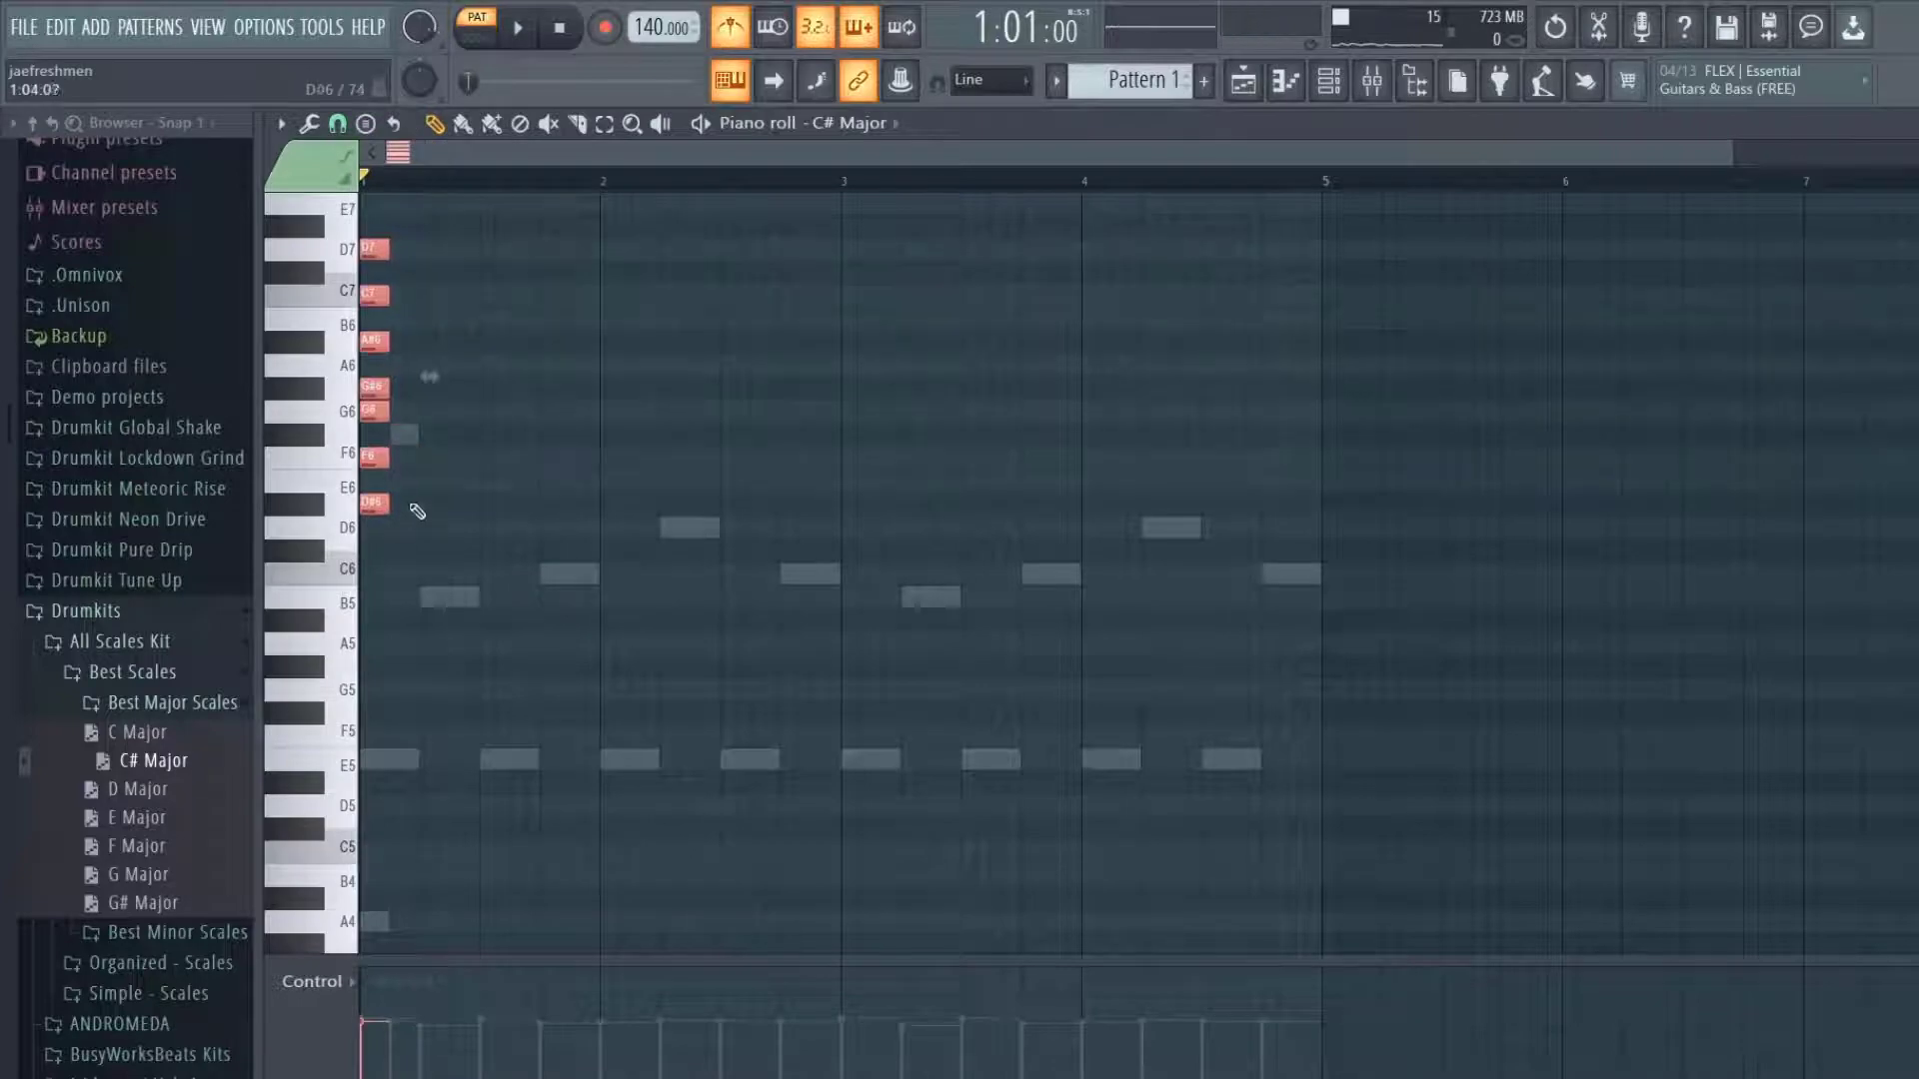
drag(389, 503, 1304, 537)
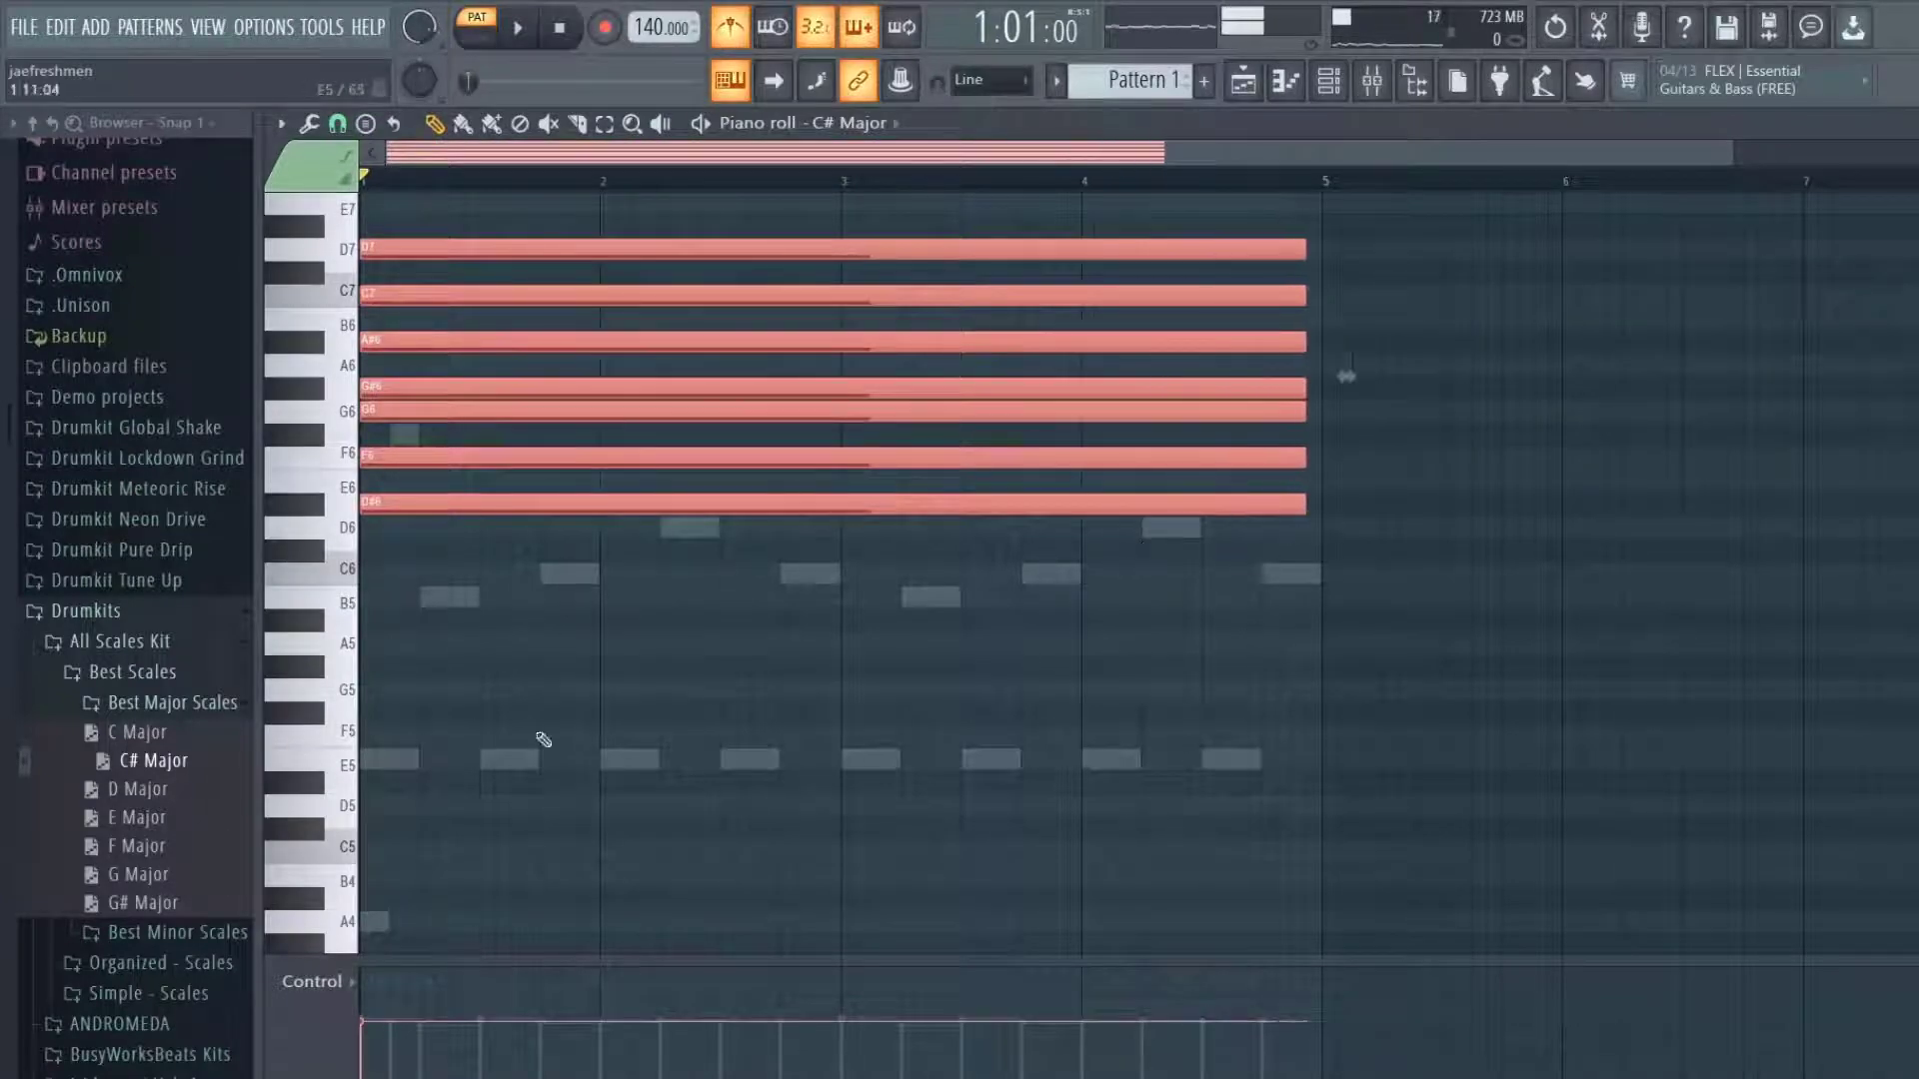
key(Delete)
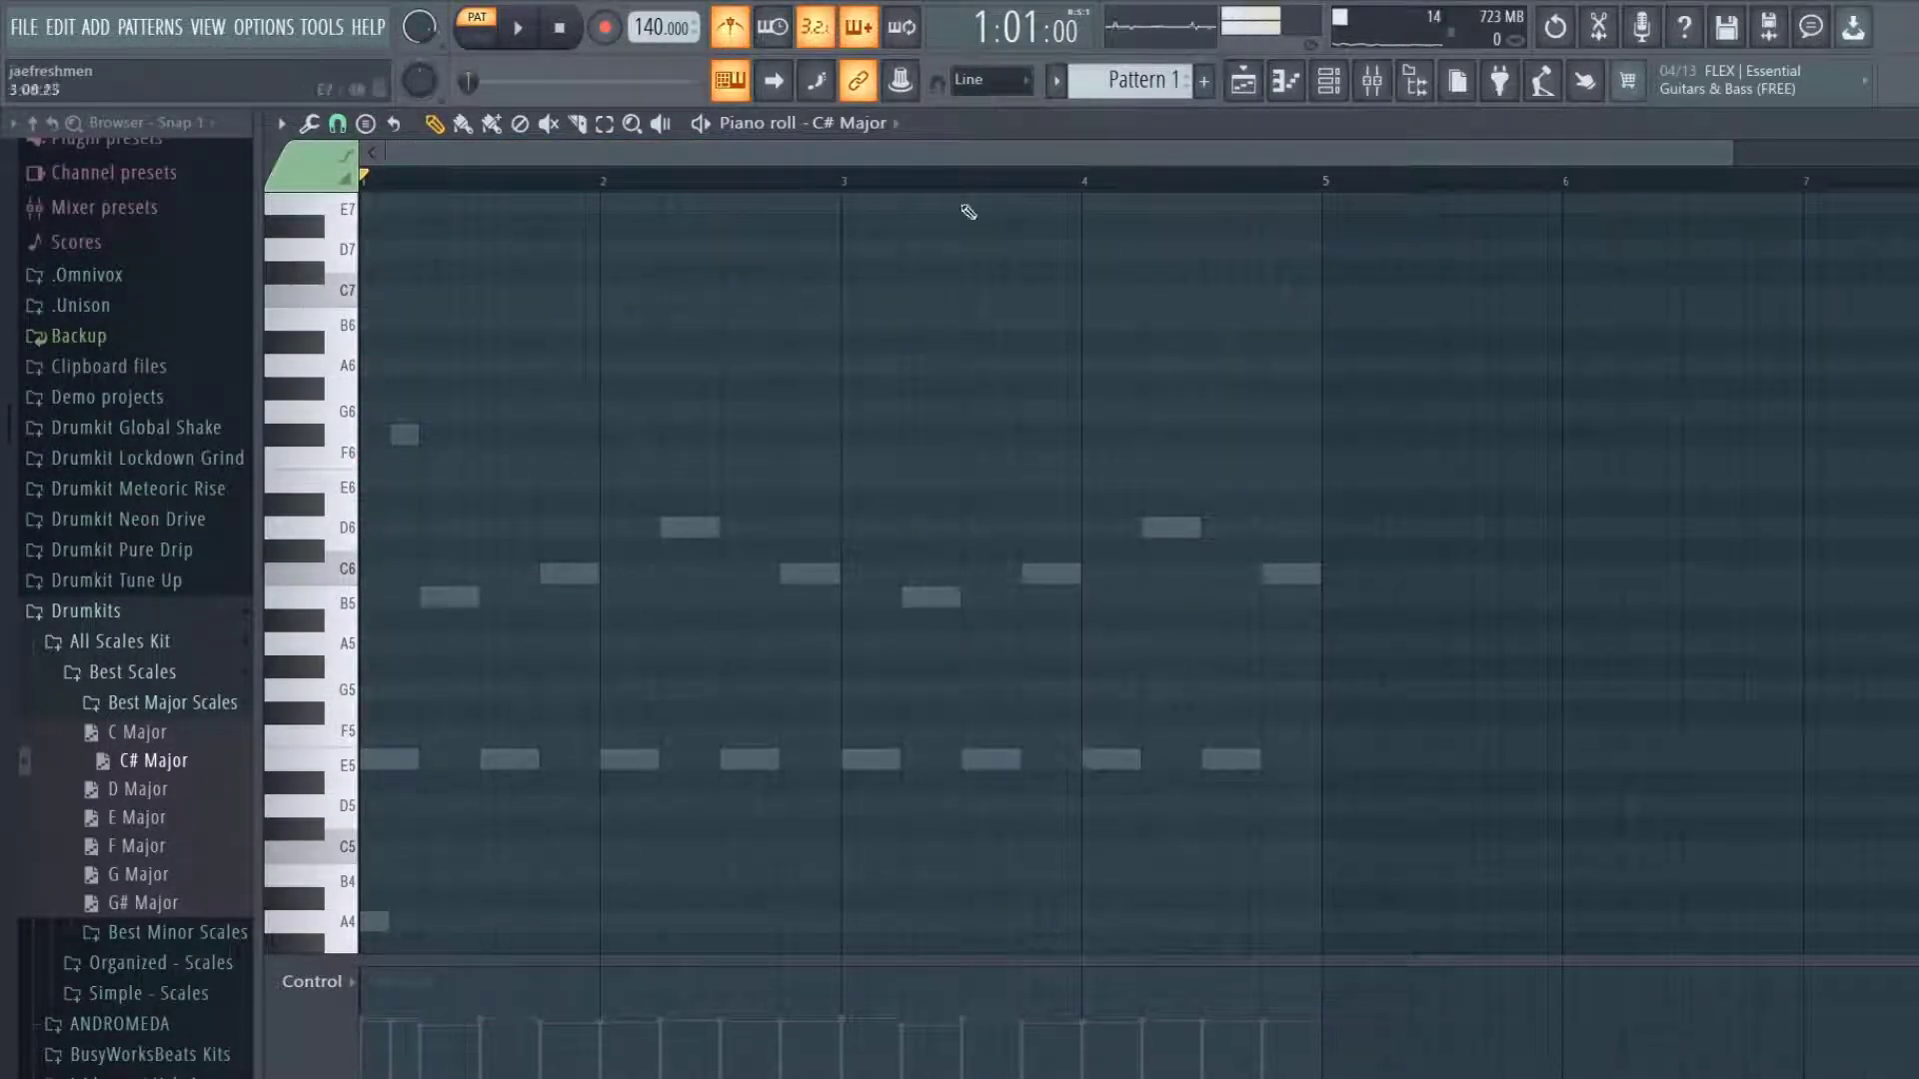
Load the E Major scale into the C# Major channel's piano roll and close the piano roll.
drag(142, 817, 539, 549)
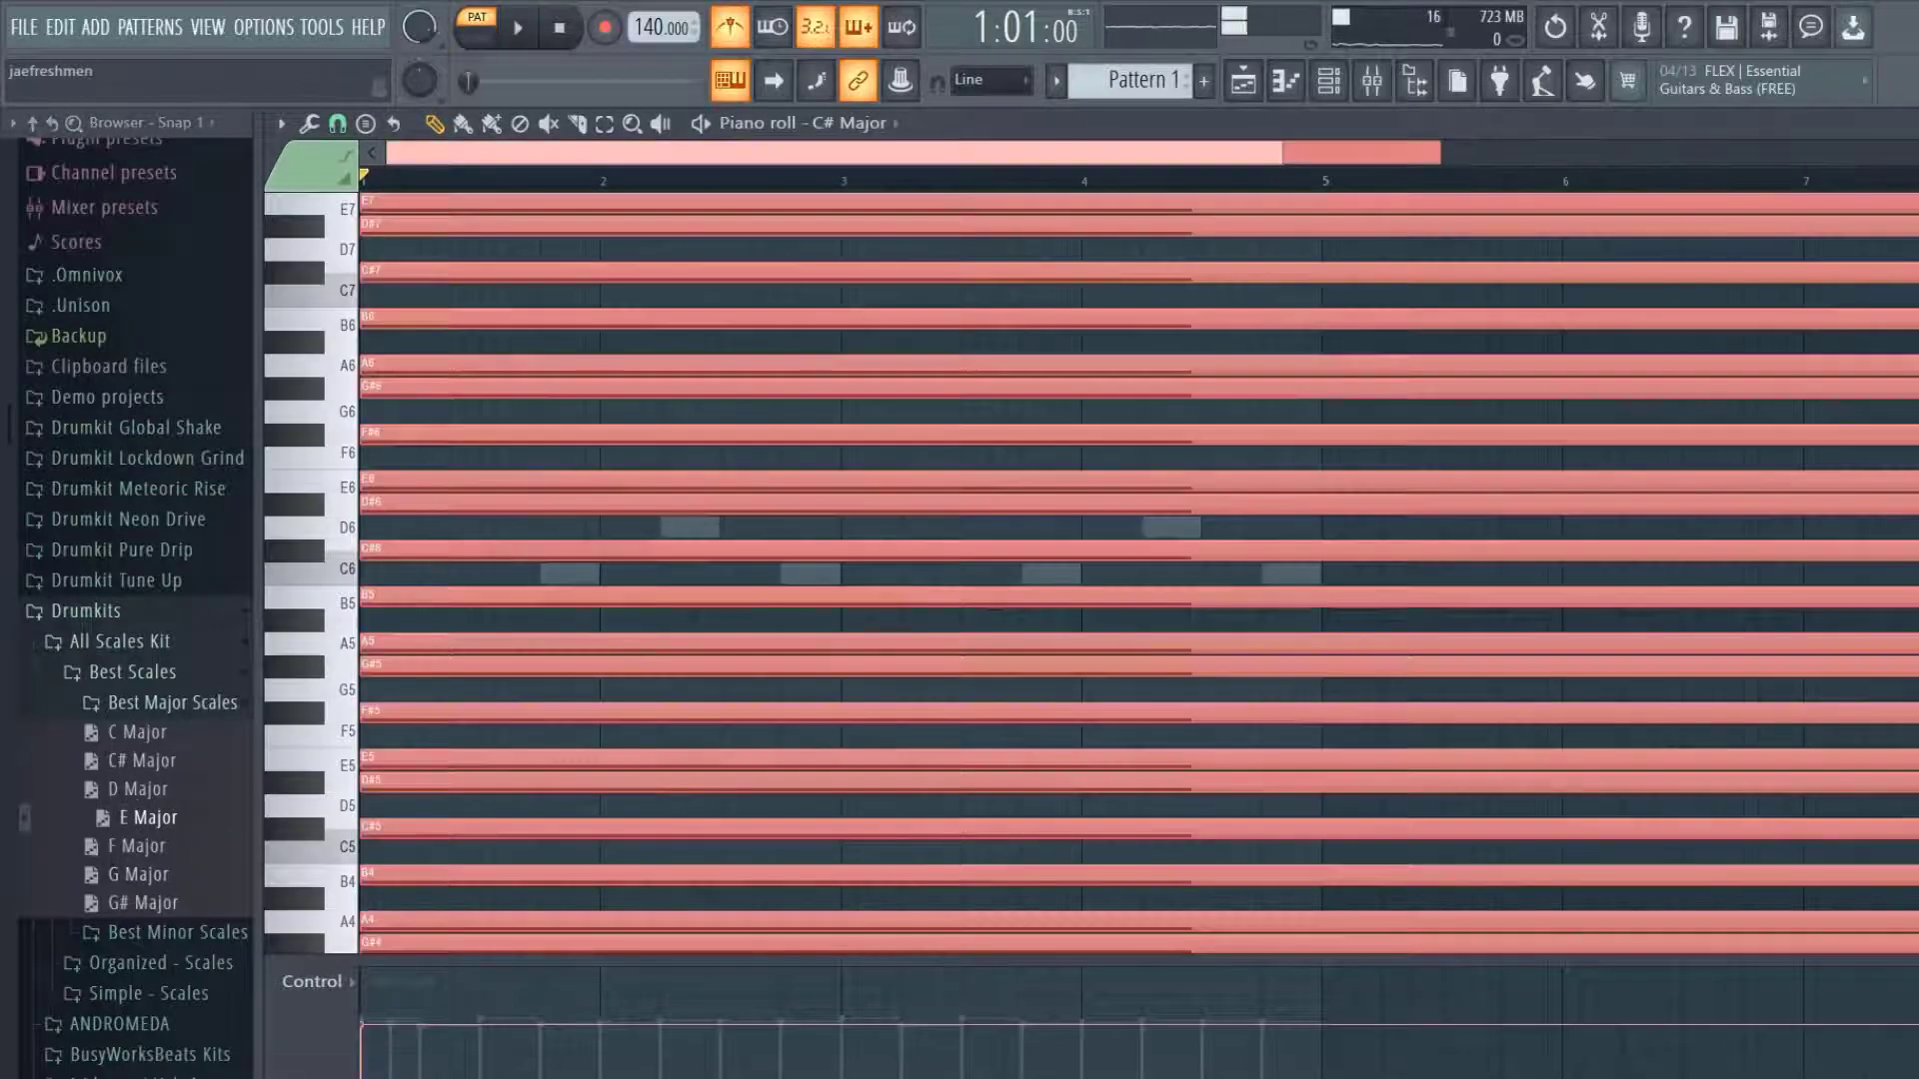
key(Escape)
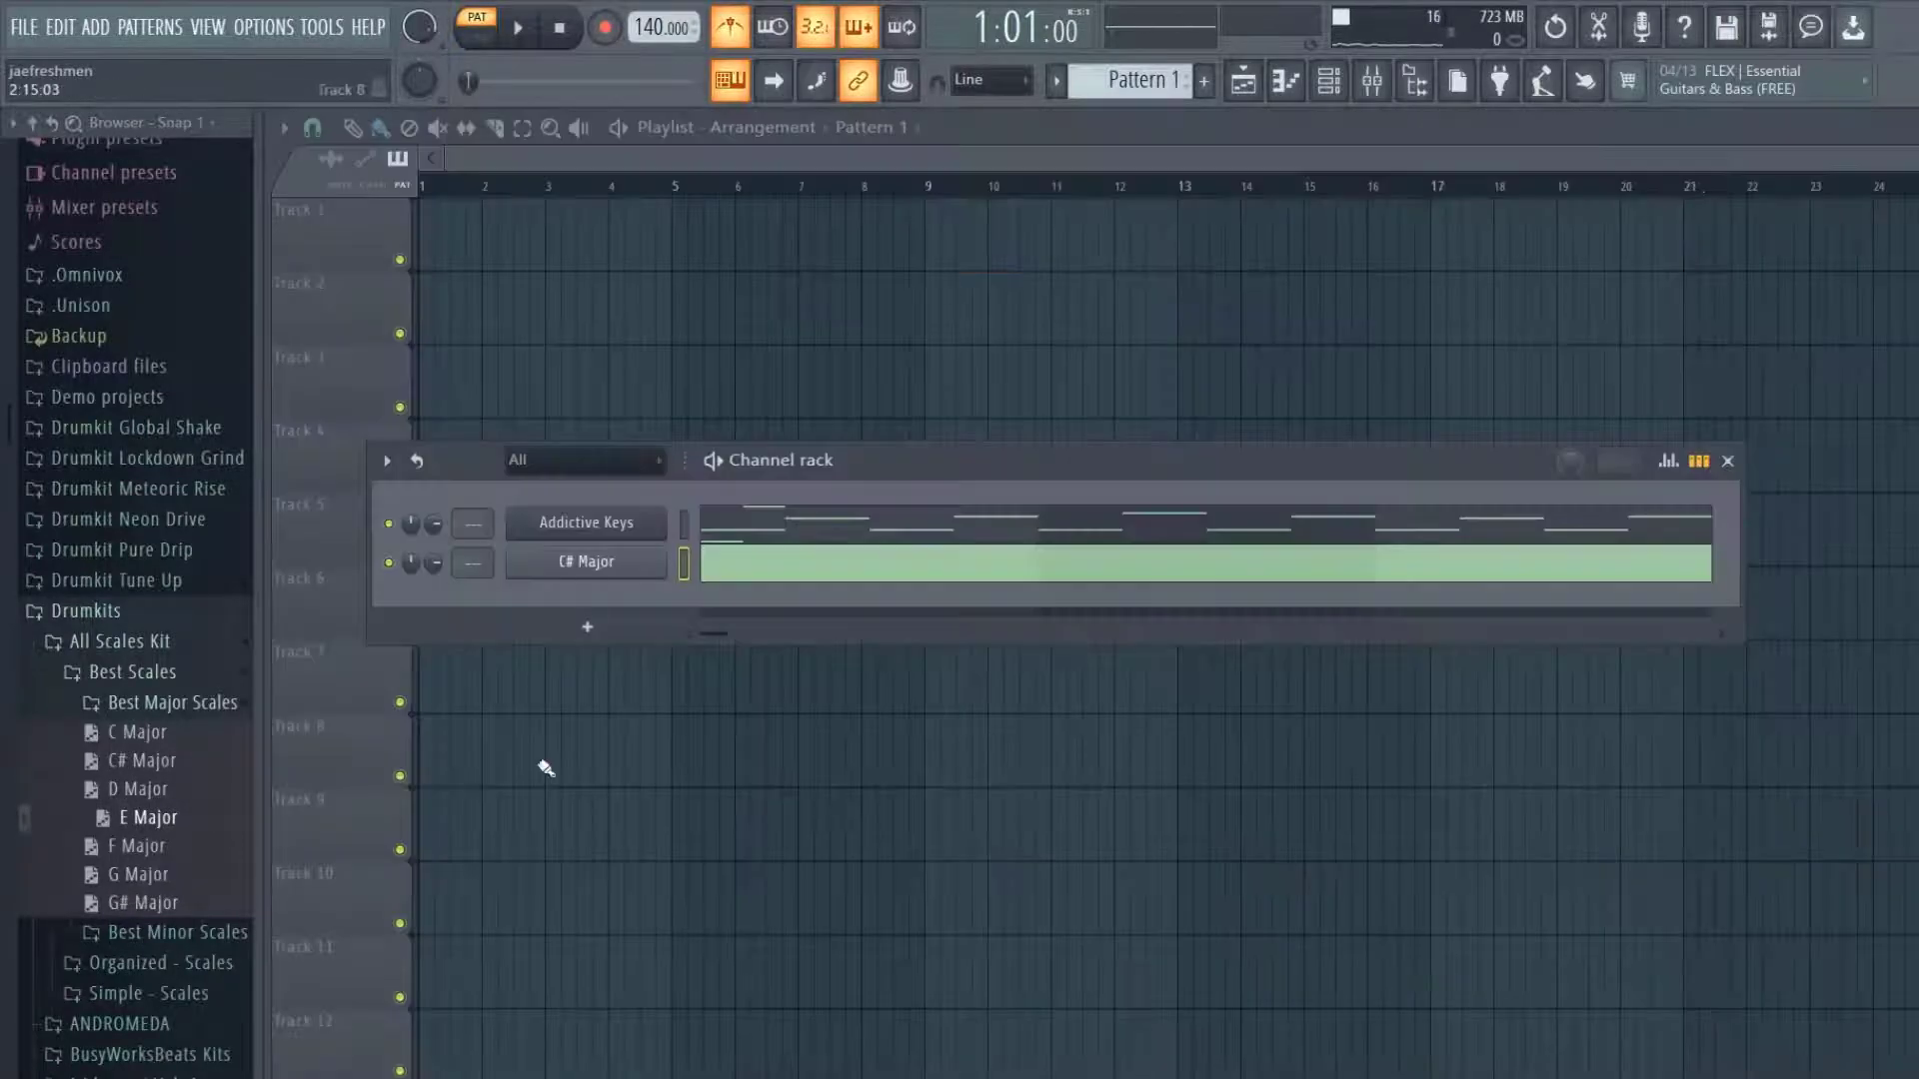
Delete the C# Major channel and reopen the Addictive Keys piano roll.
right_click(614, 580)
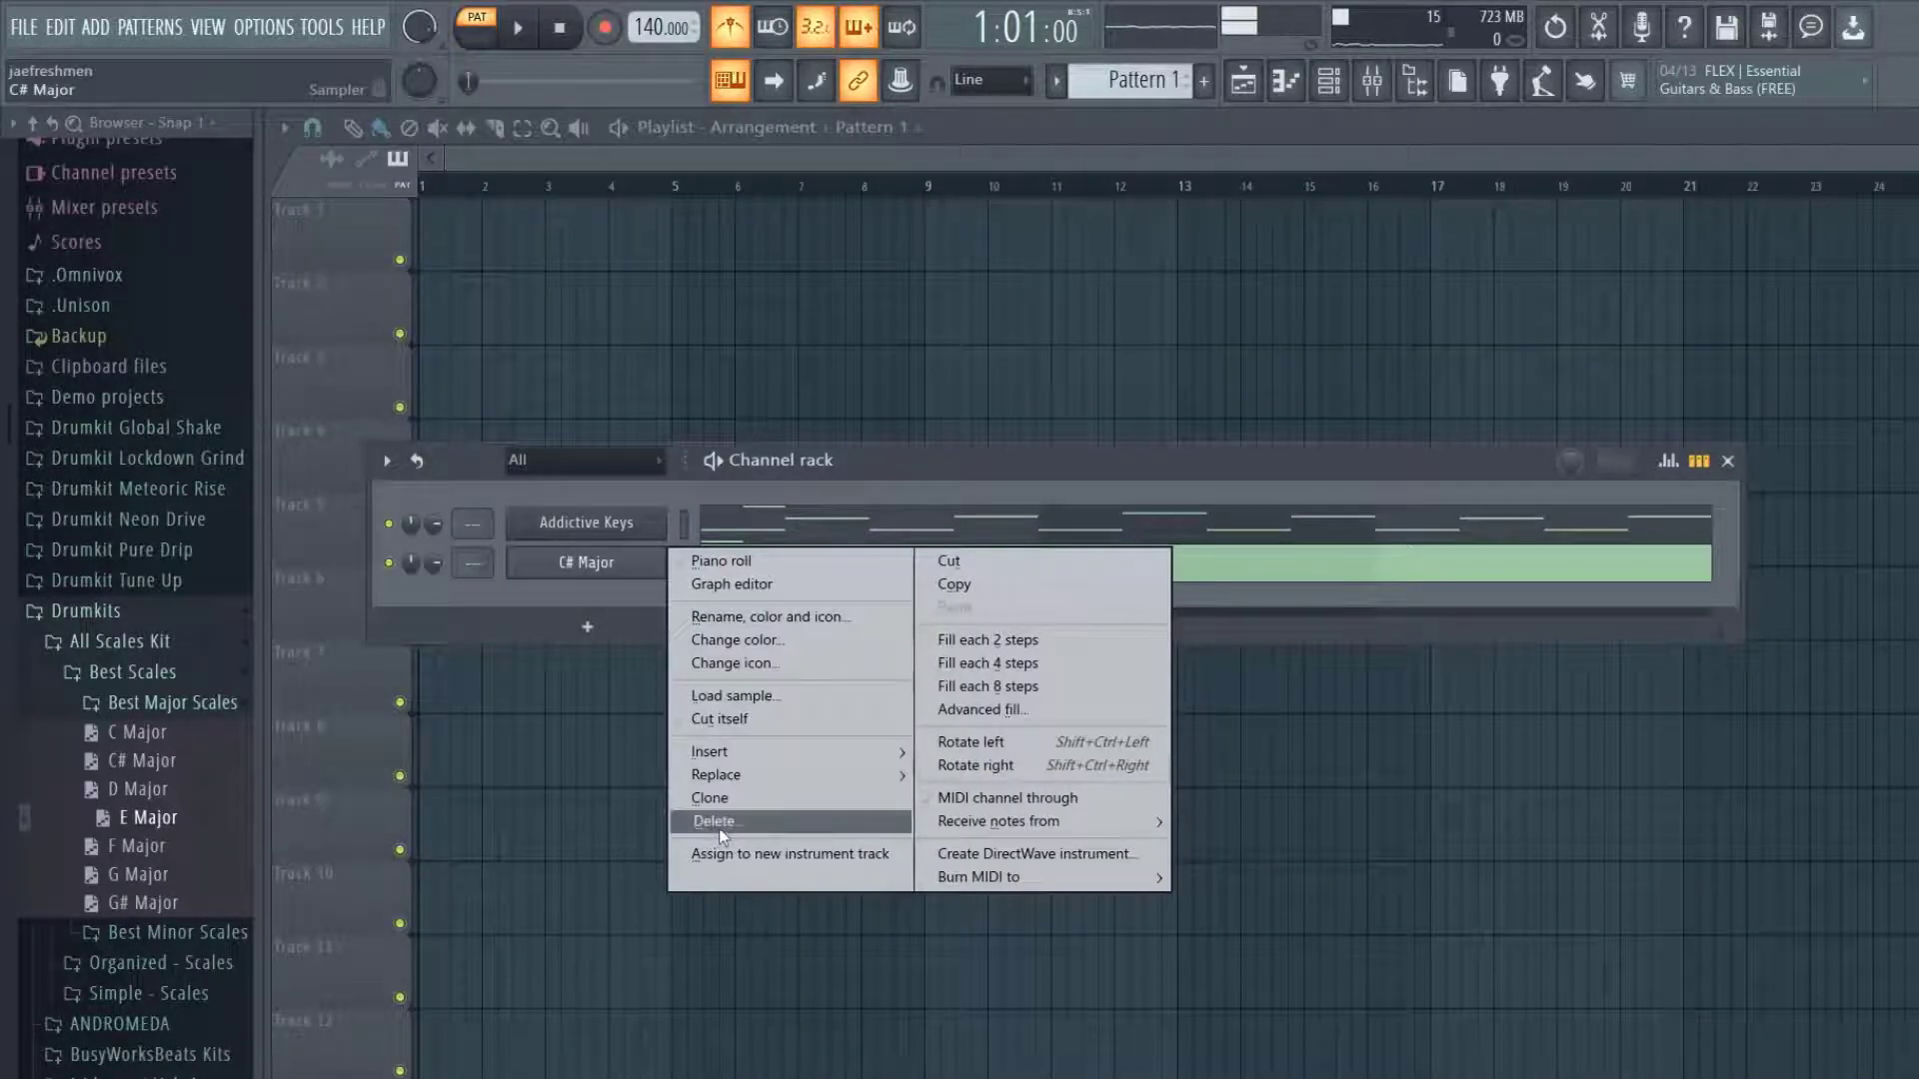
click(717, 824)
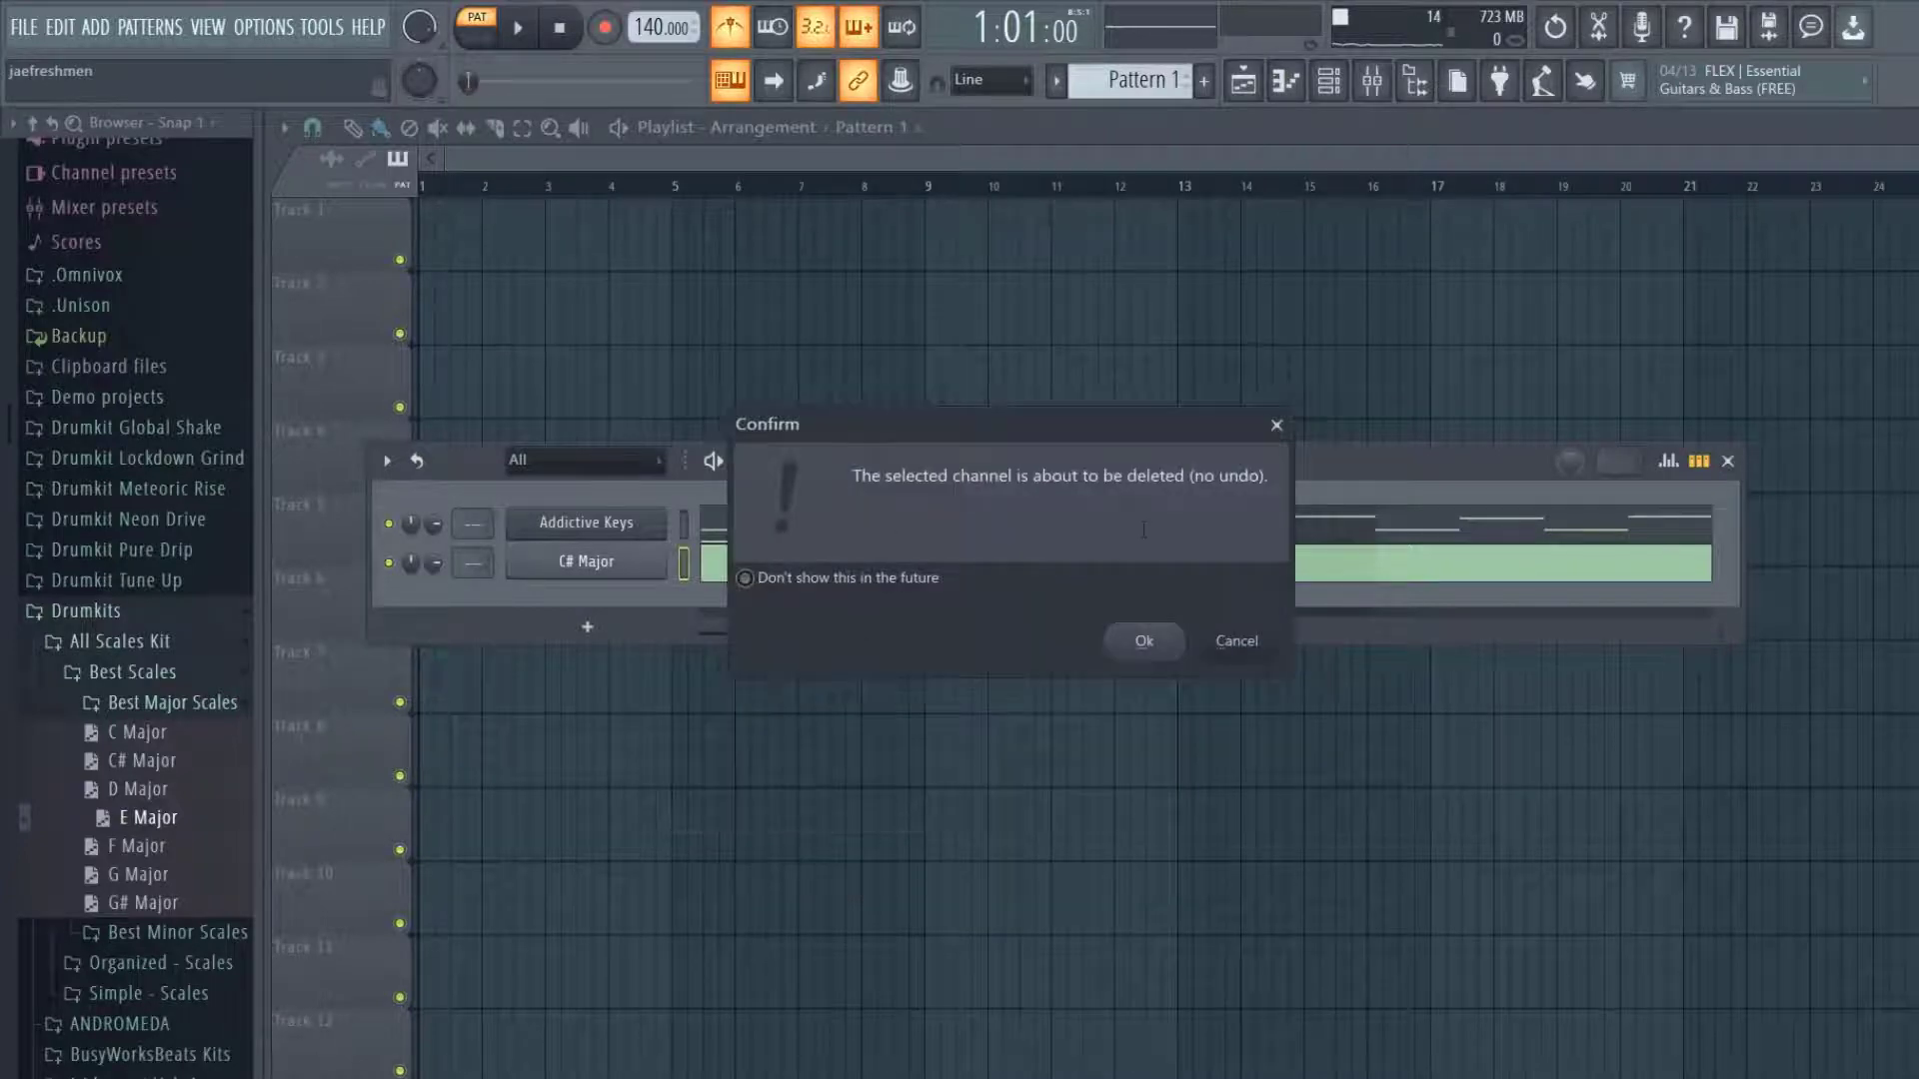
click(1140, 645)
click(1000, 544)
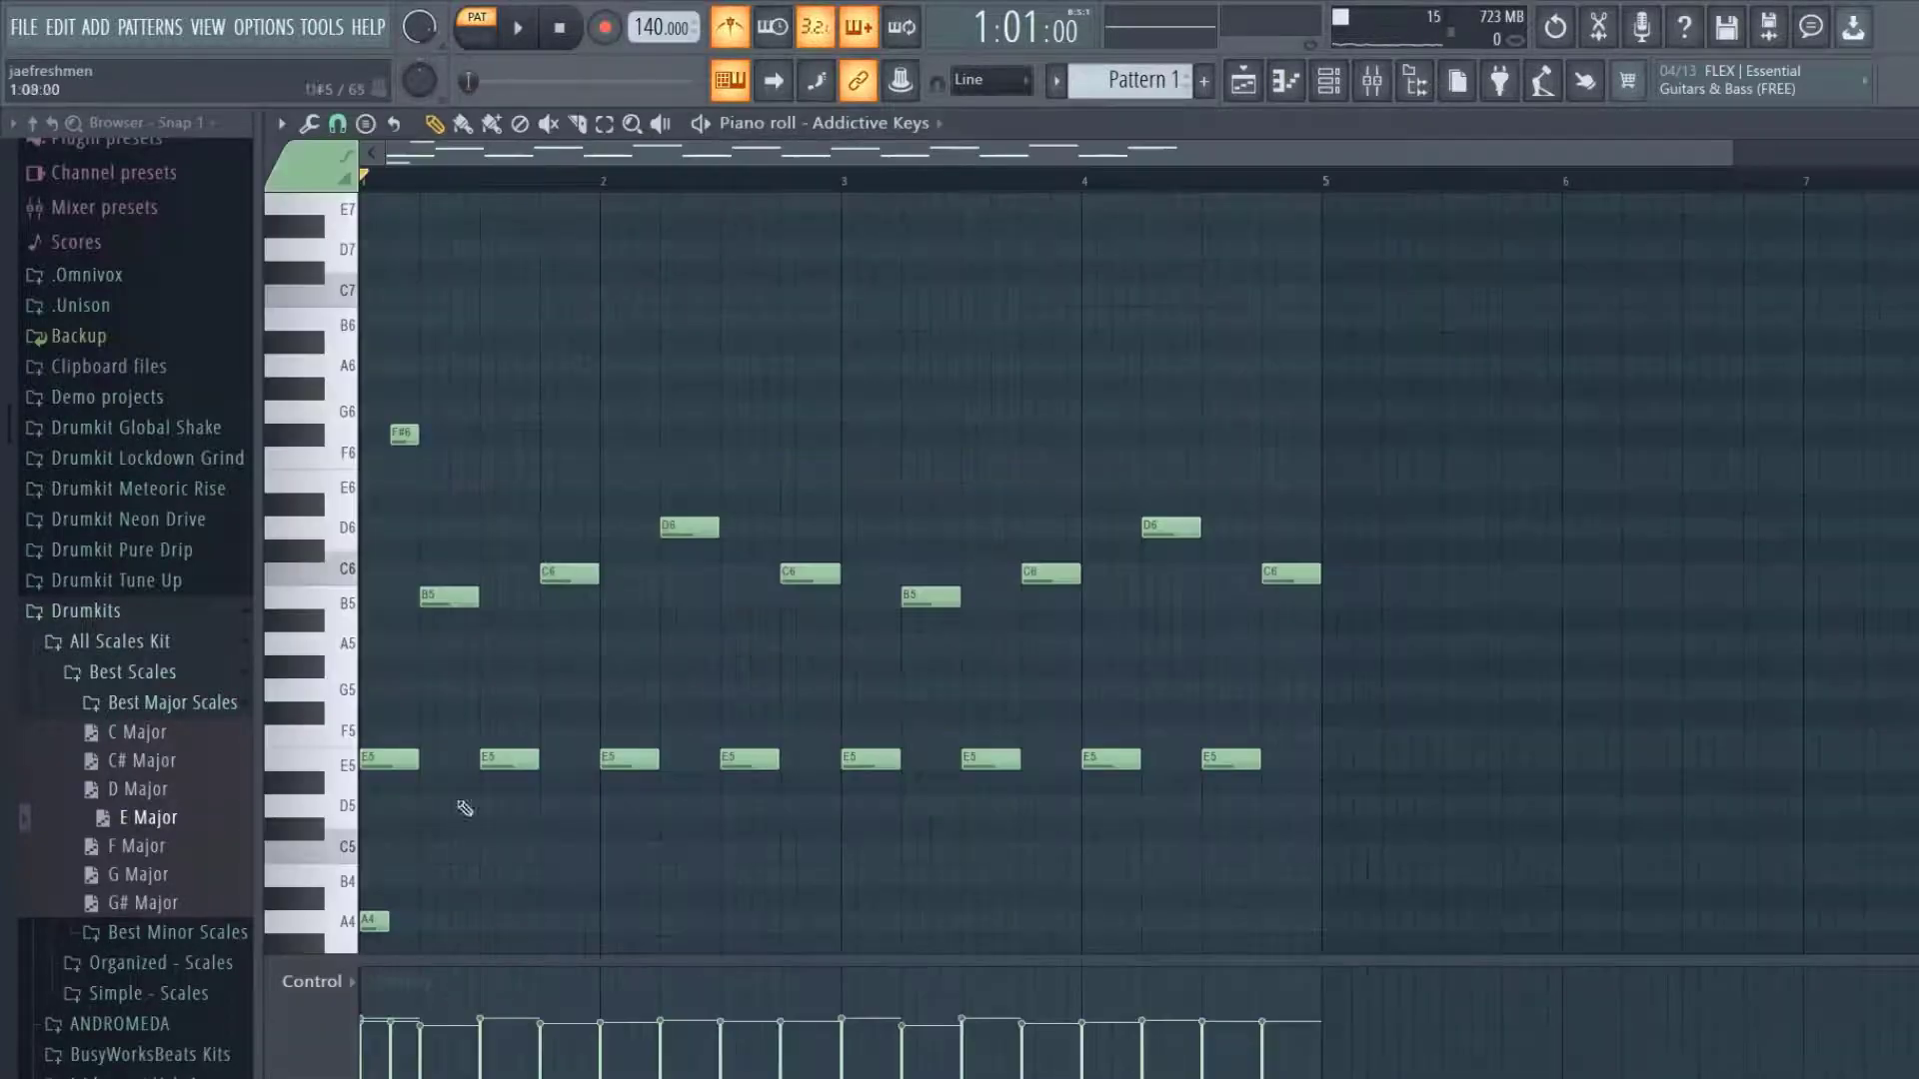
Delete the A4 note at the start of bar 1 and lengthen the F#6 note to six steps.
right_click(391, 919)
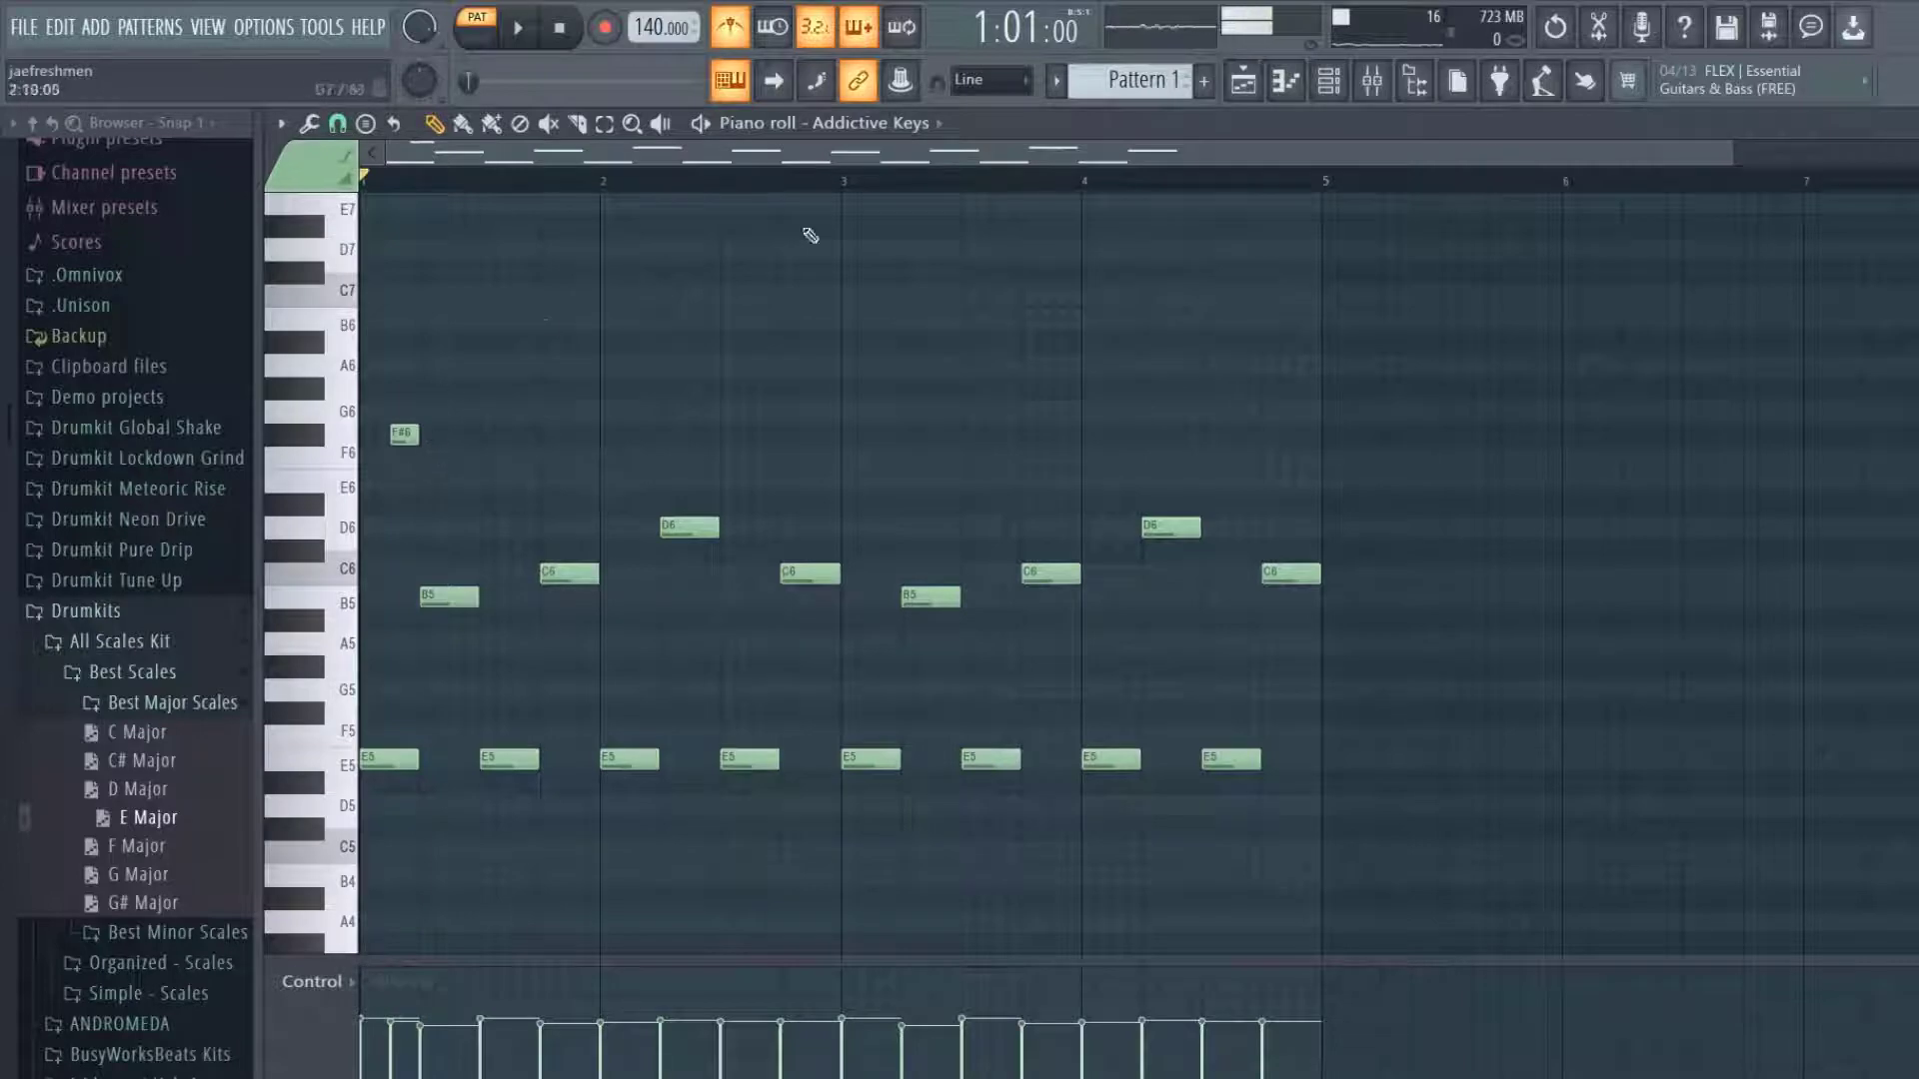
drag(404, 436, 474, 445)
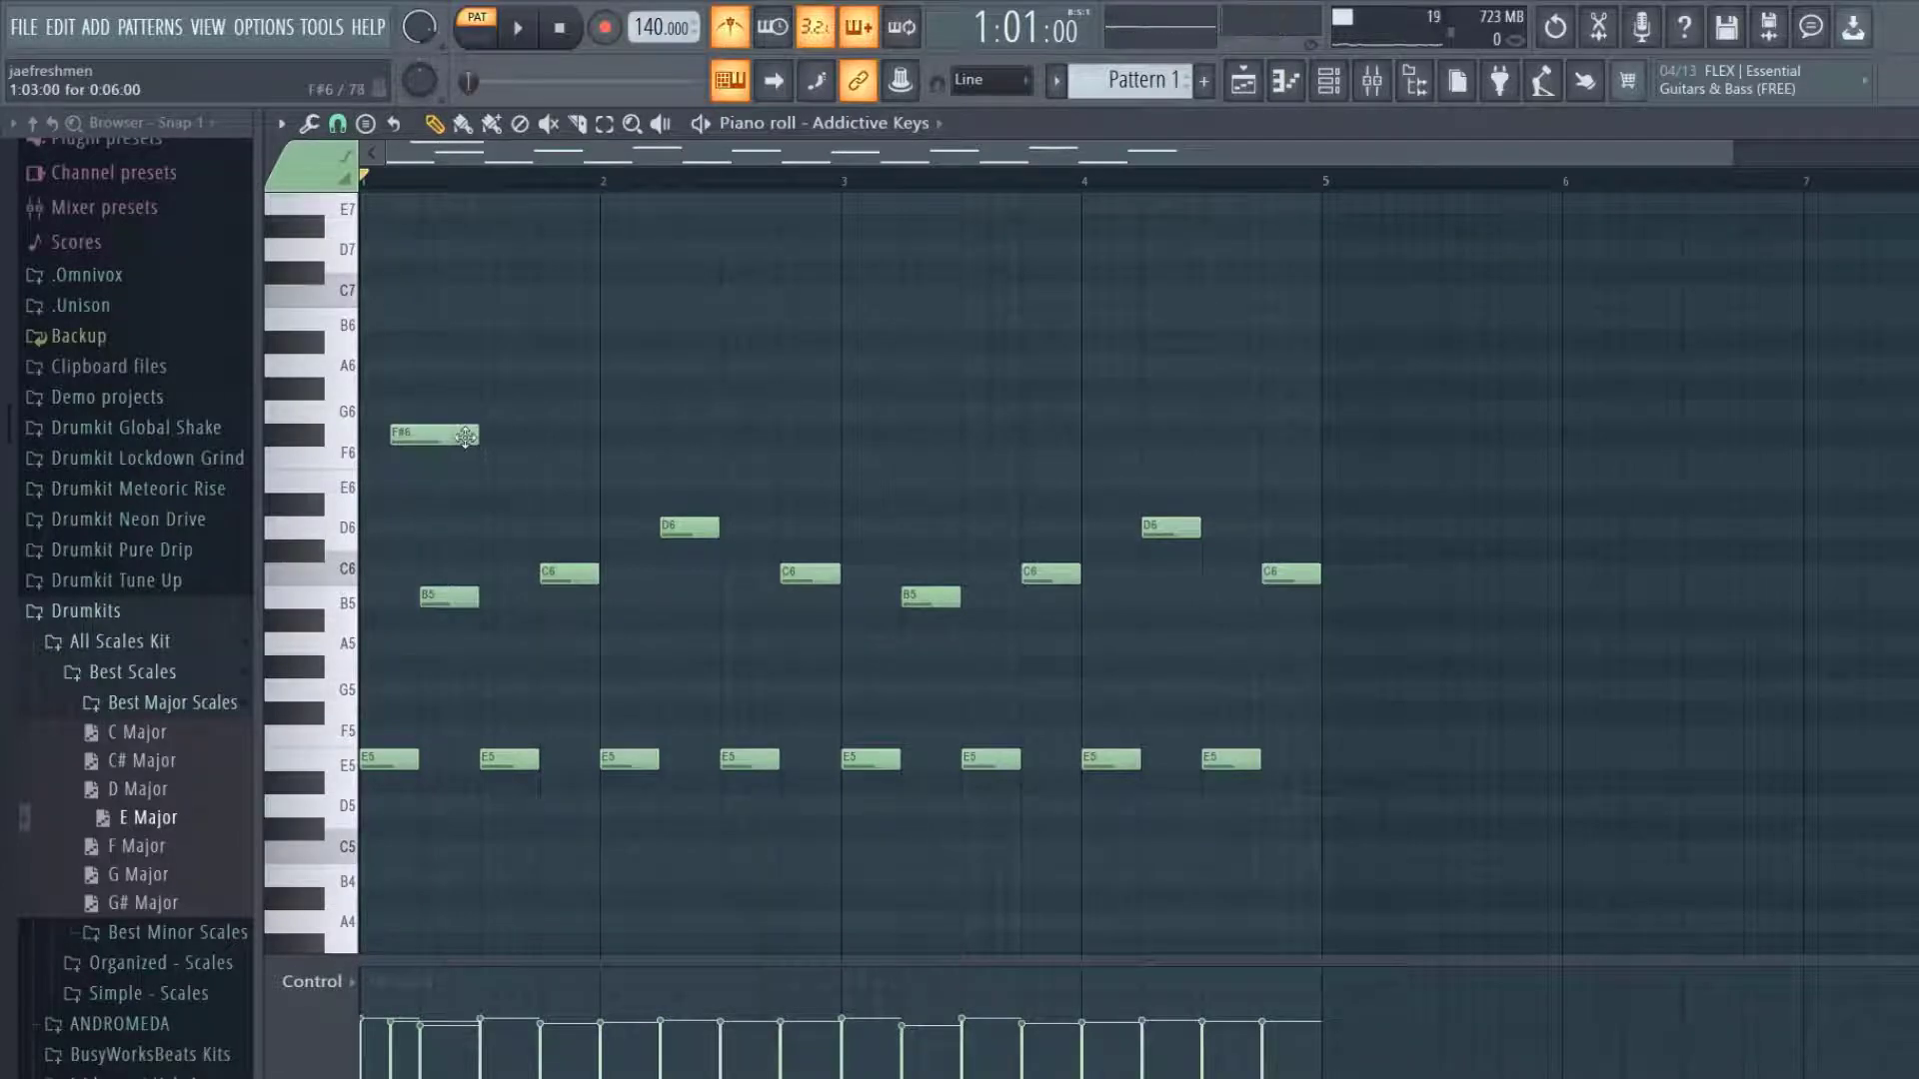
Add a four-step E6 note on the third beat of bar 1 and play the pattern to check it.
click(500, 480)
key(space)
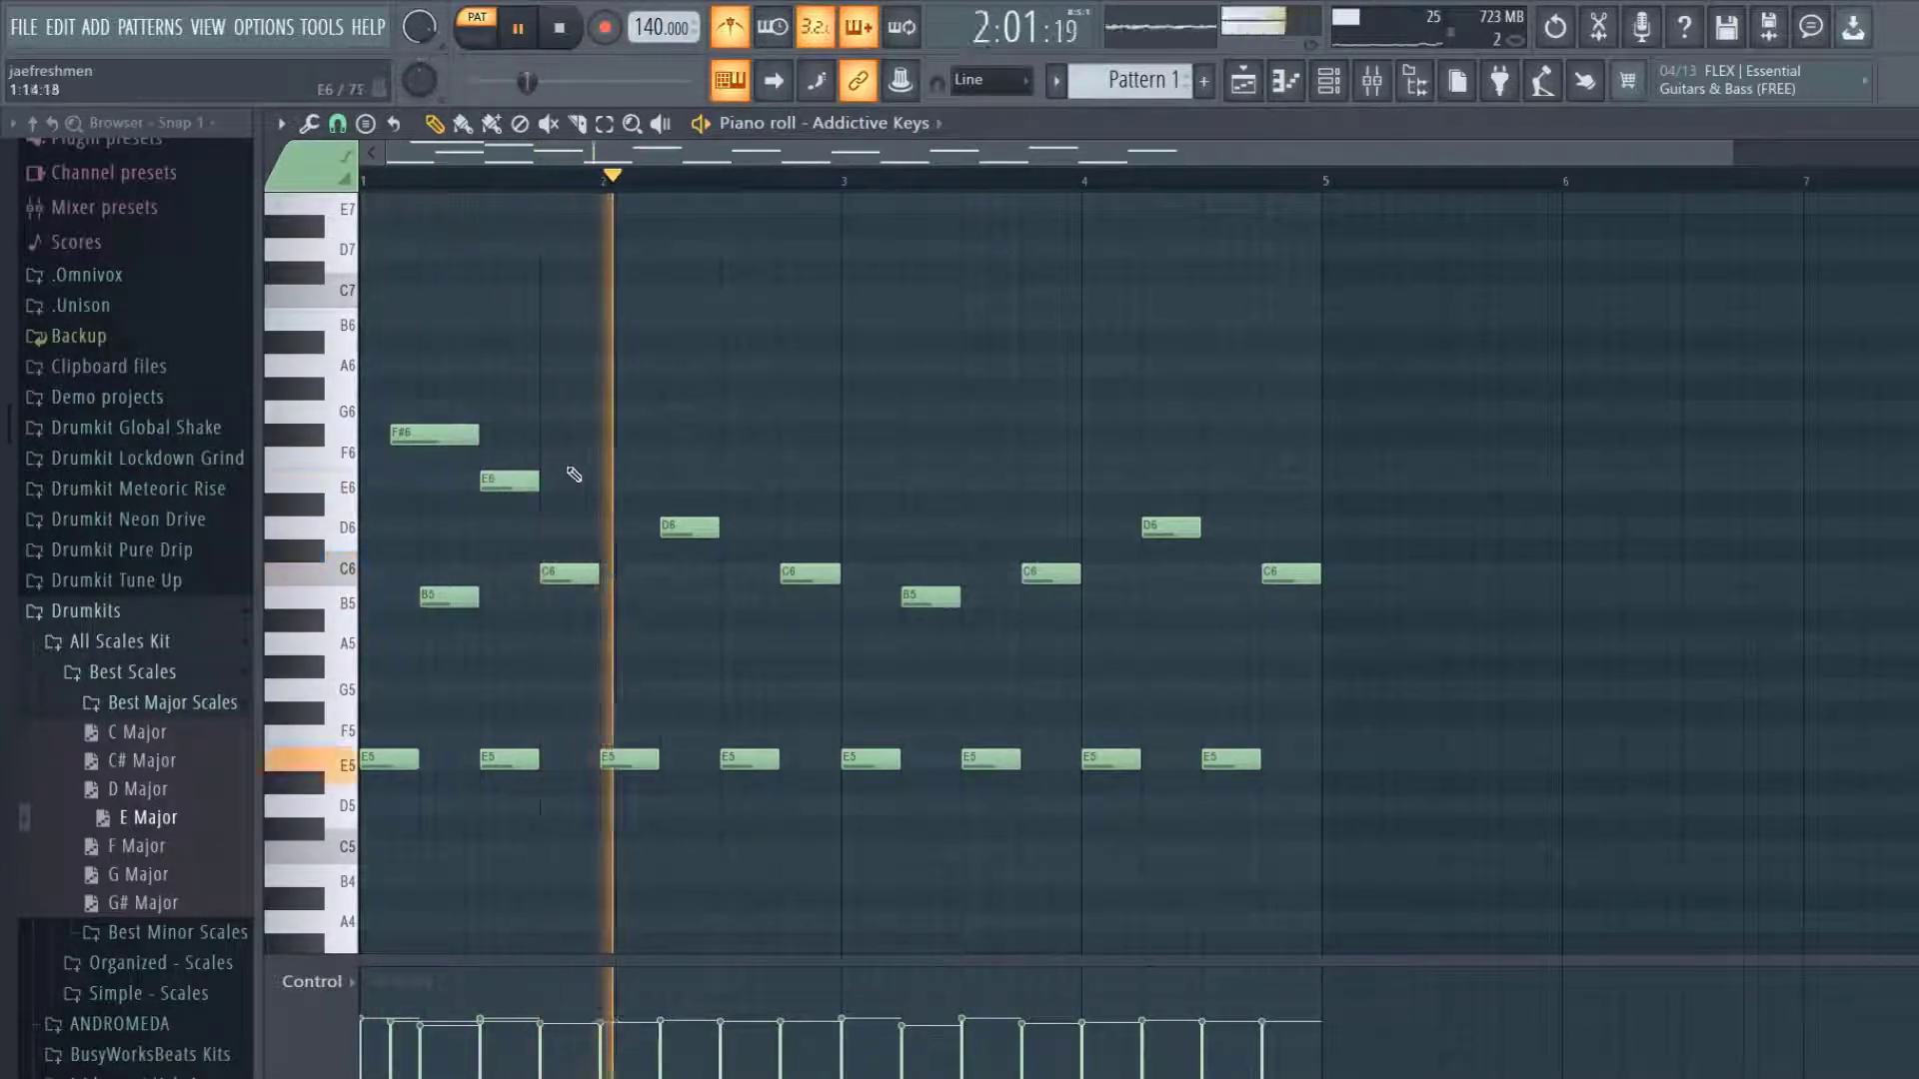
key(space)
Add a four-step note at the start of bar 2, trying B5 and settling on C6 while auditioning the pattern.
drag(608, 501, 600, 601)
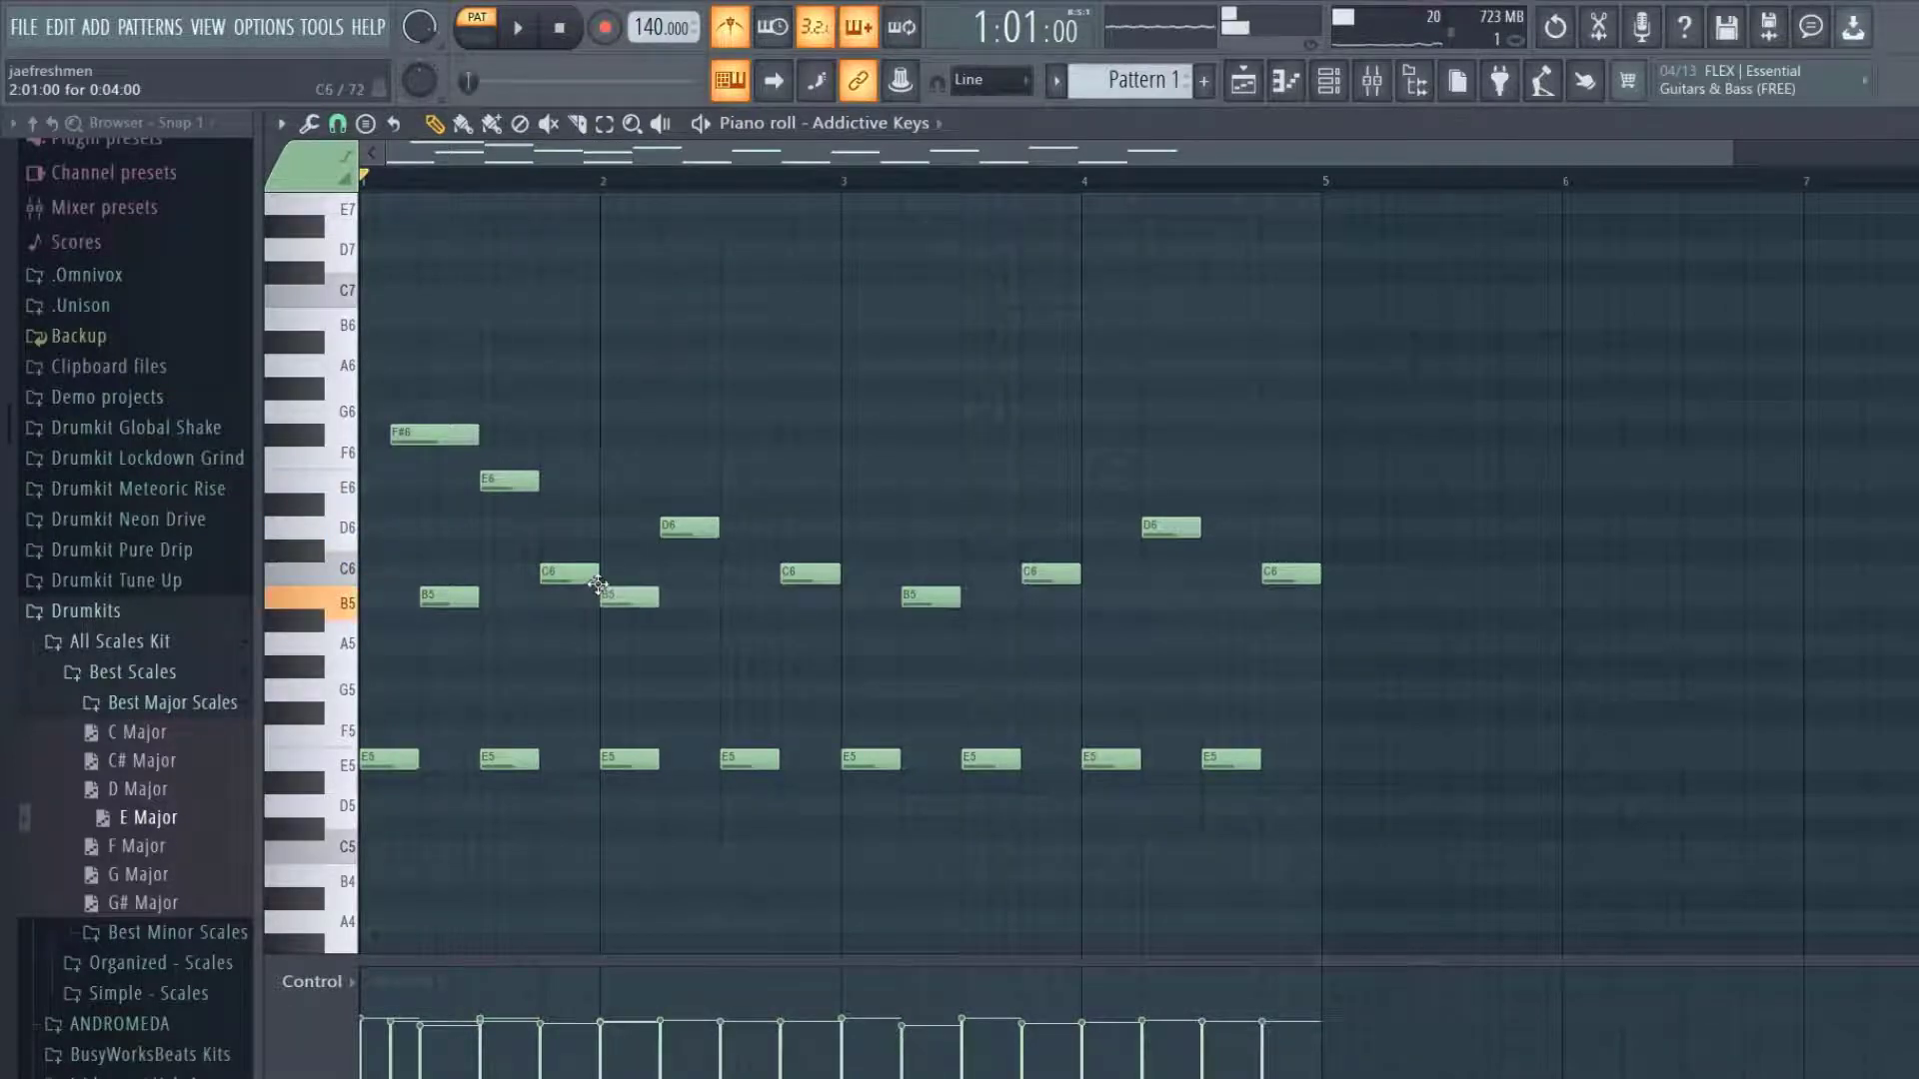
key(space)
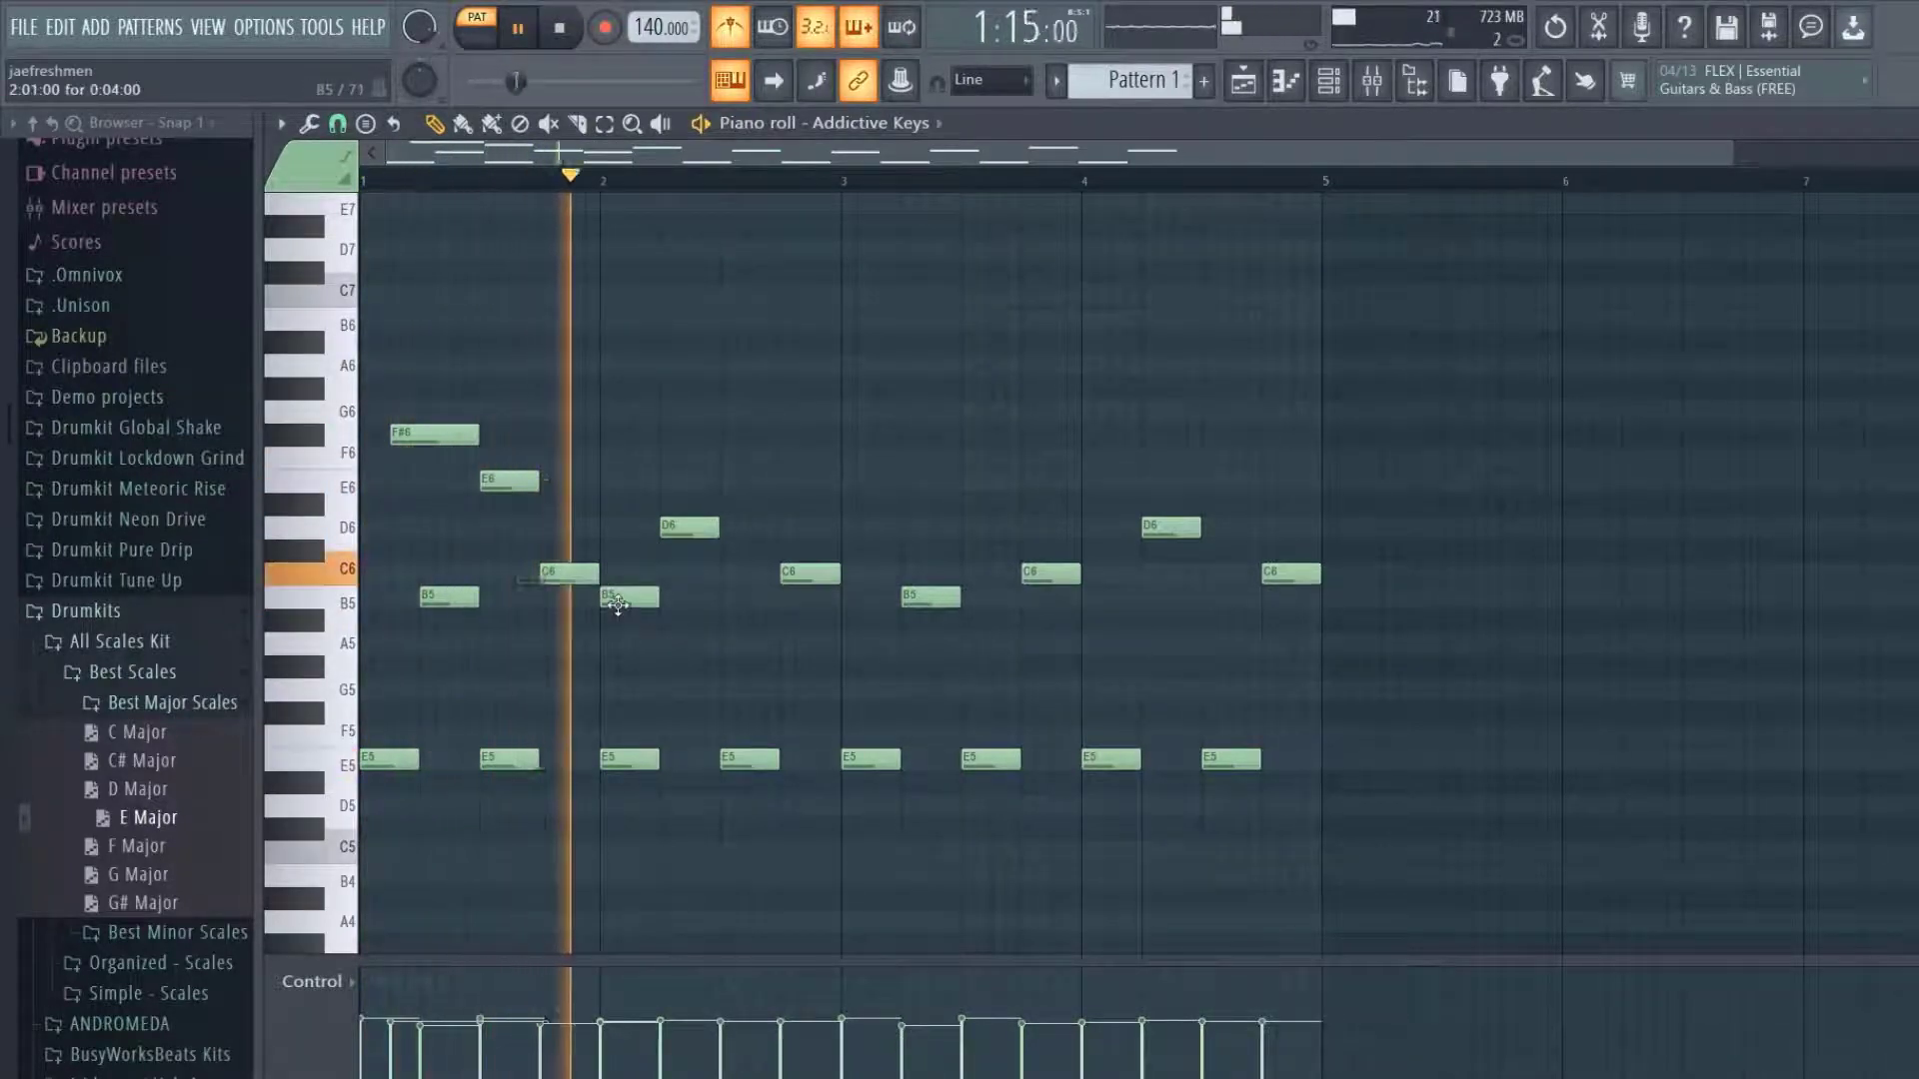
key(space)
mouse_move(618, 603)
mouse_down()
mouse_move(614, 625)
mouse_move(620, 572)
mouse_up()
key(space)
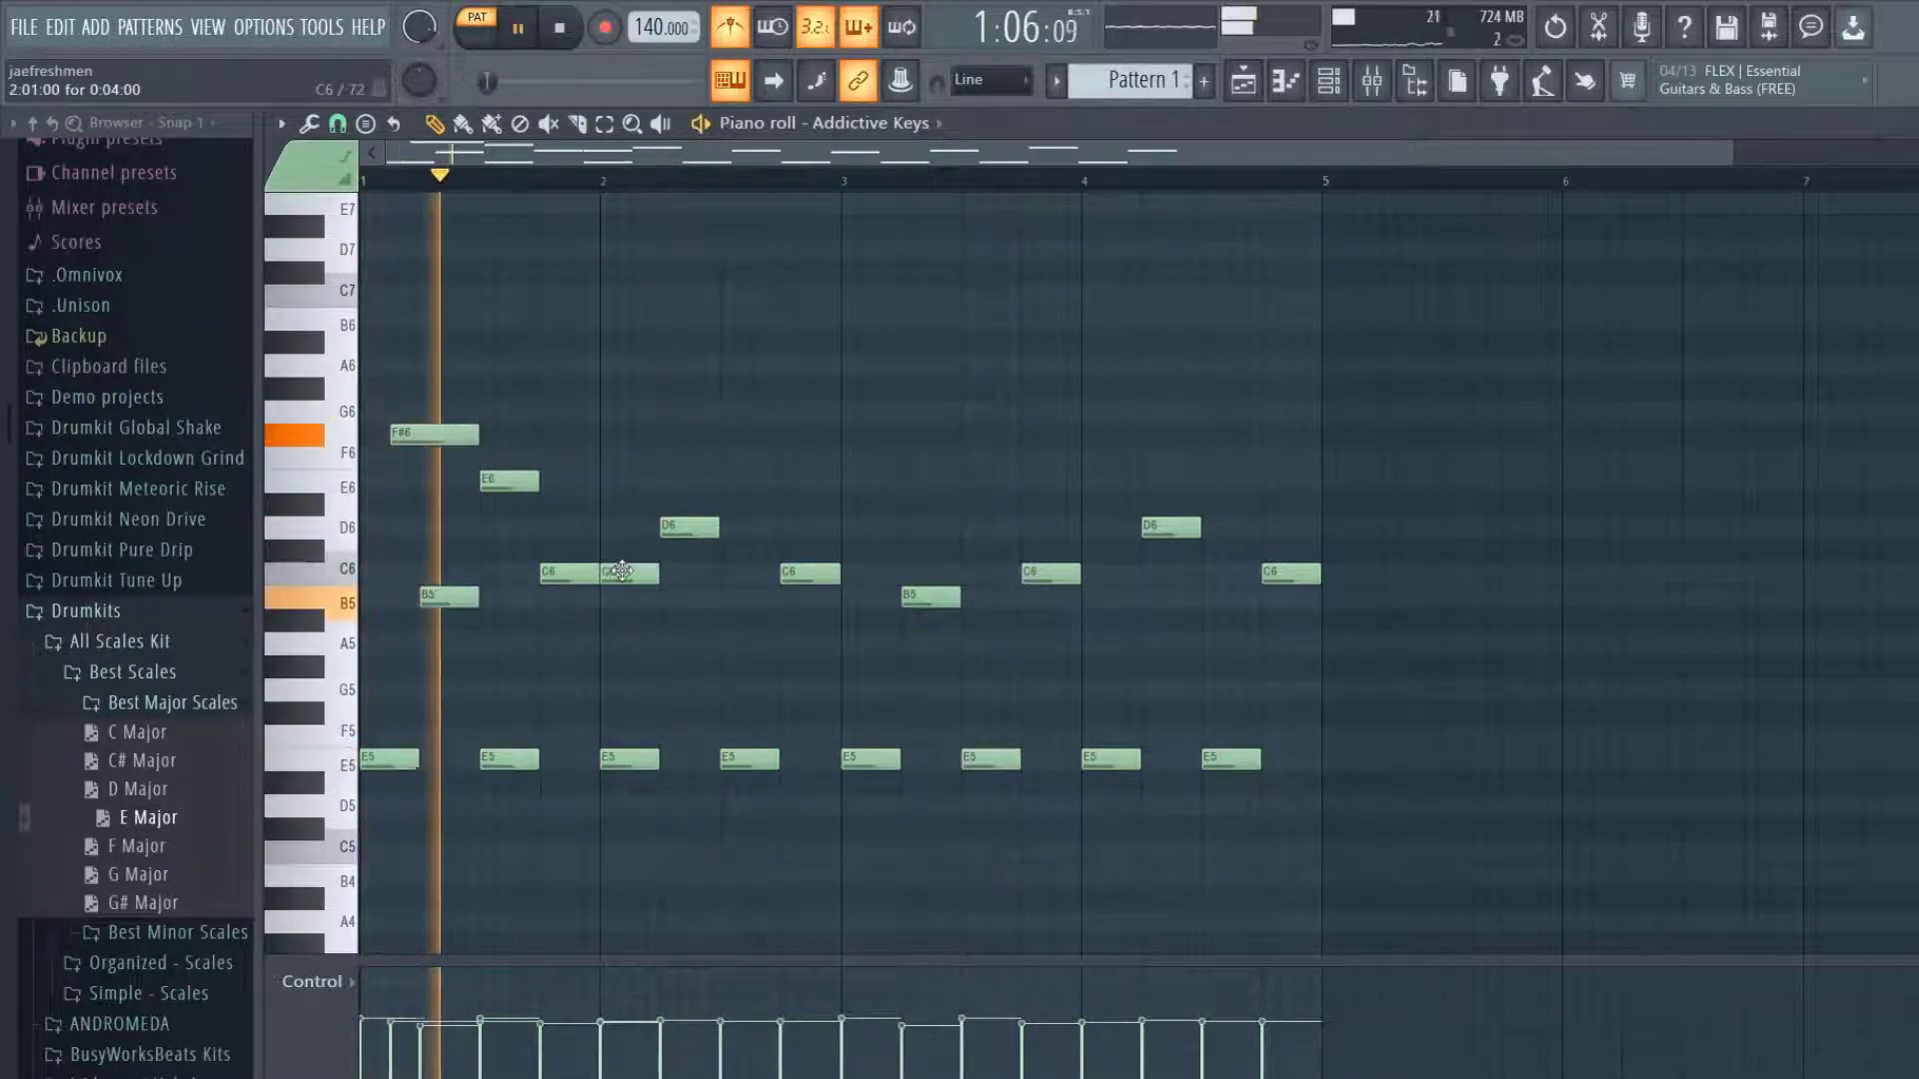
key(space)
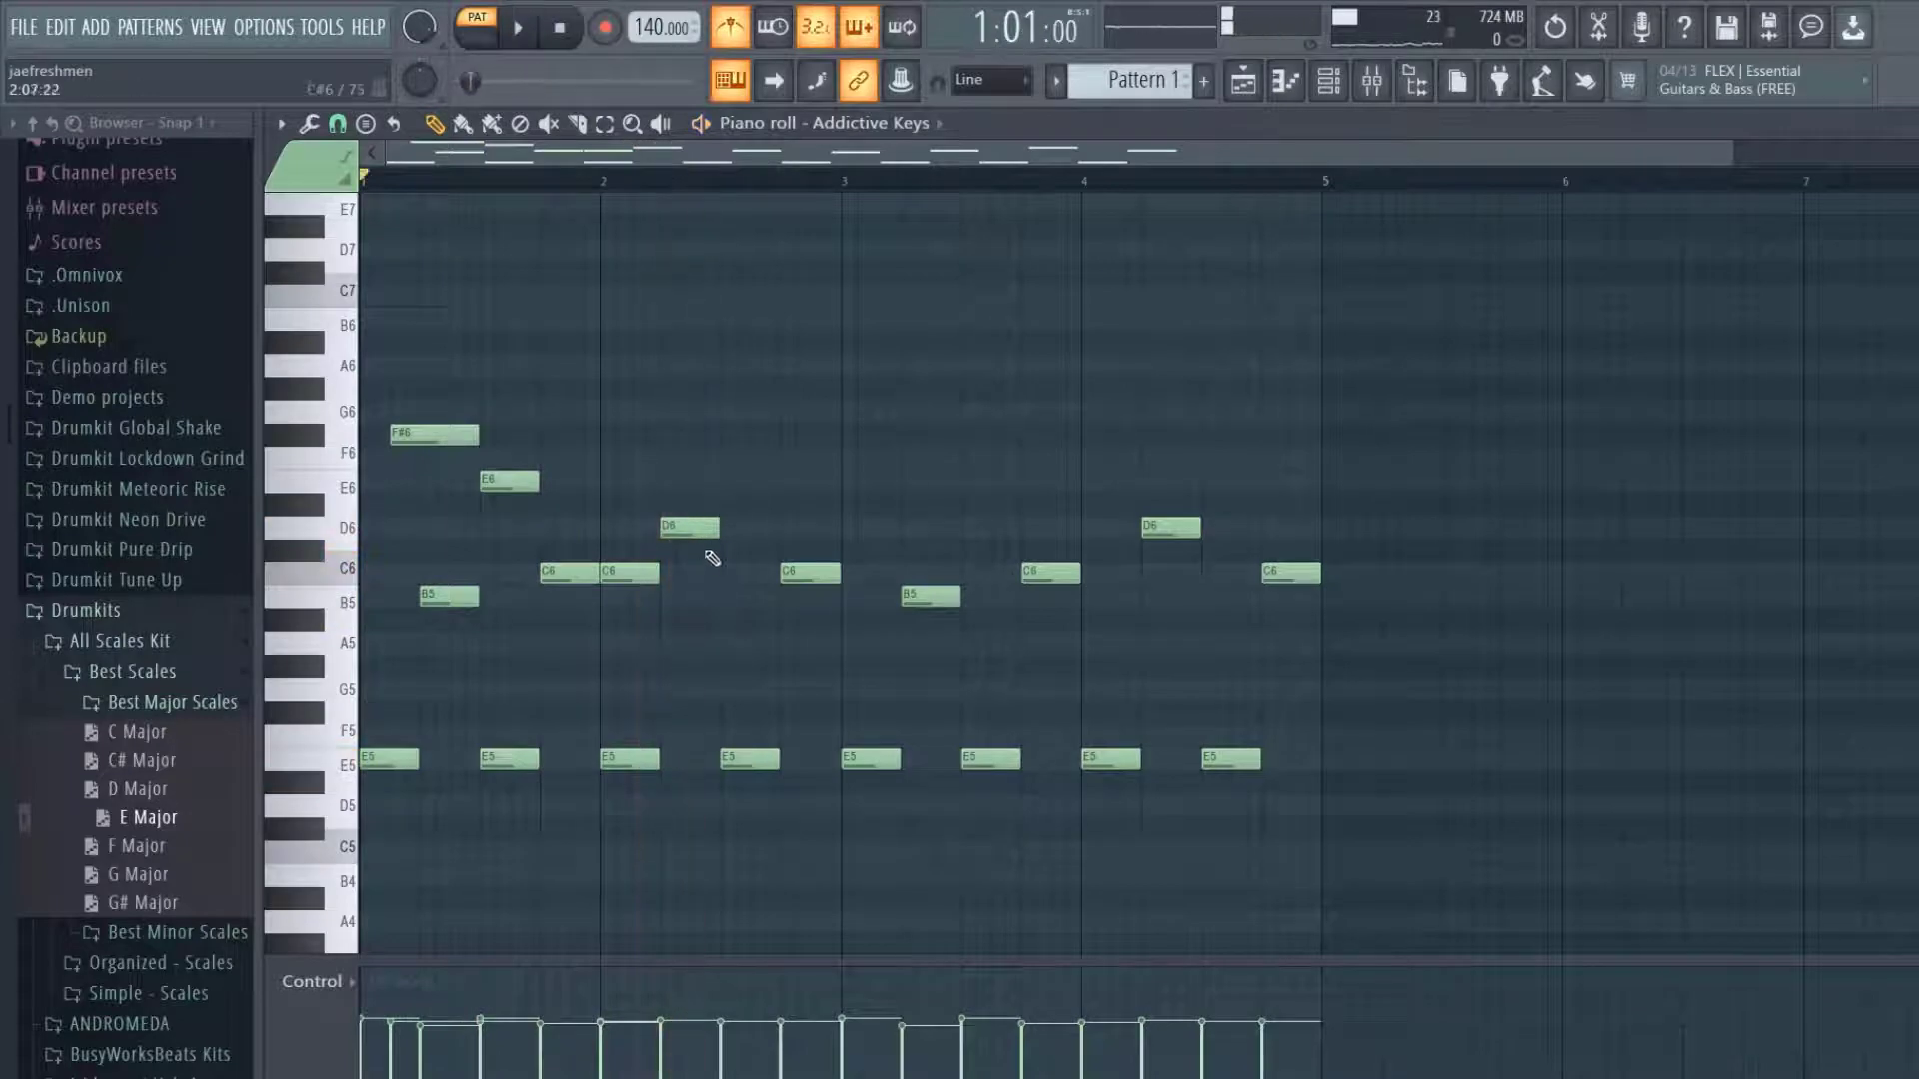
Add a four-step B5 note on the third beat of bar 2 and play the pattern to check it.
click(718, 598)
key(space)
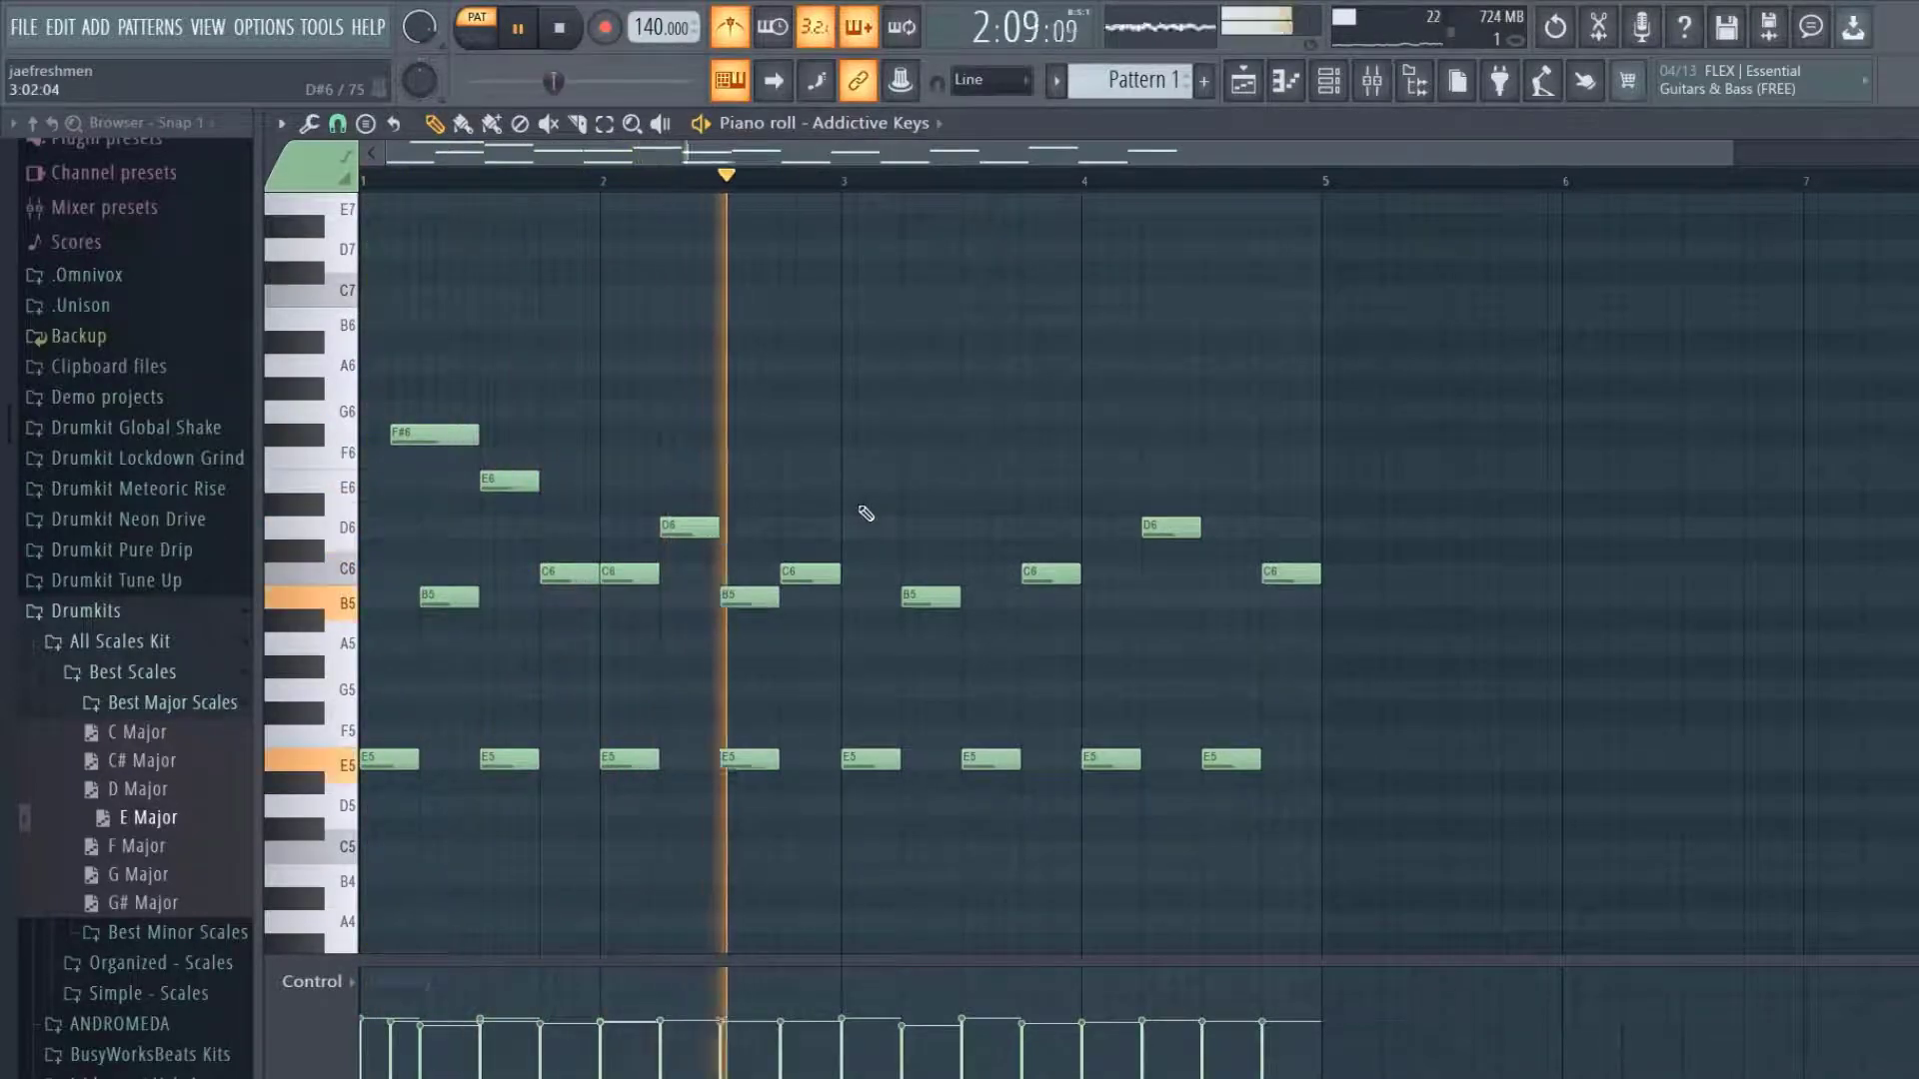
key(space)
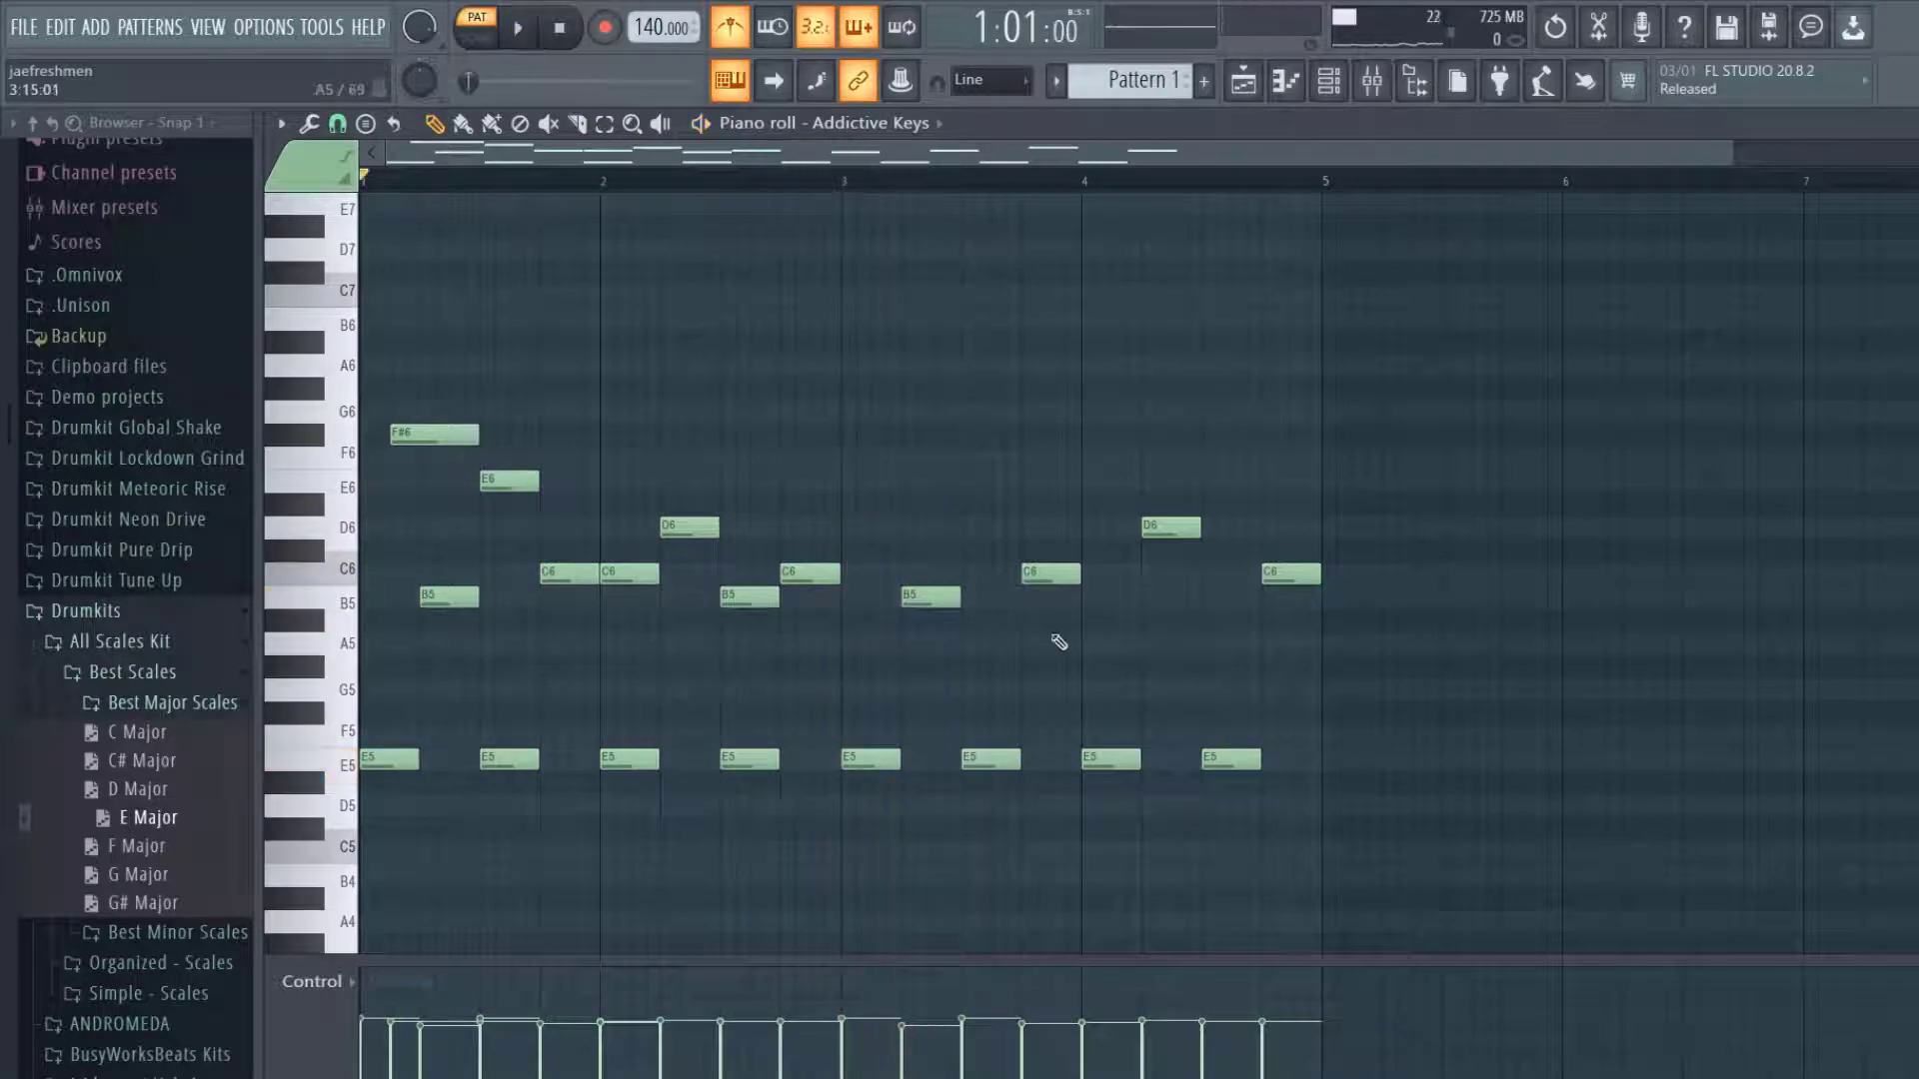
Delete all notes in bars 3 and 4 and duplicate the two-bar melody into them.
right_click(869, 759)
right_click(930, 596)
right_click(990, 760)
right_click(1050, 572)
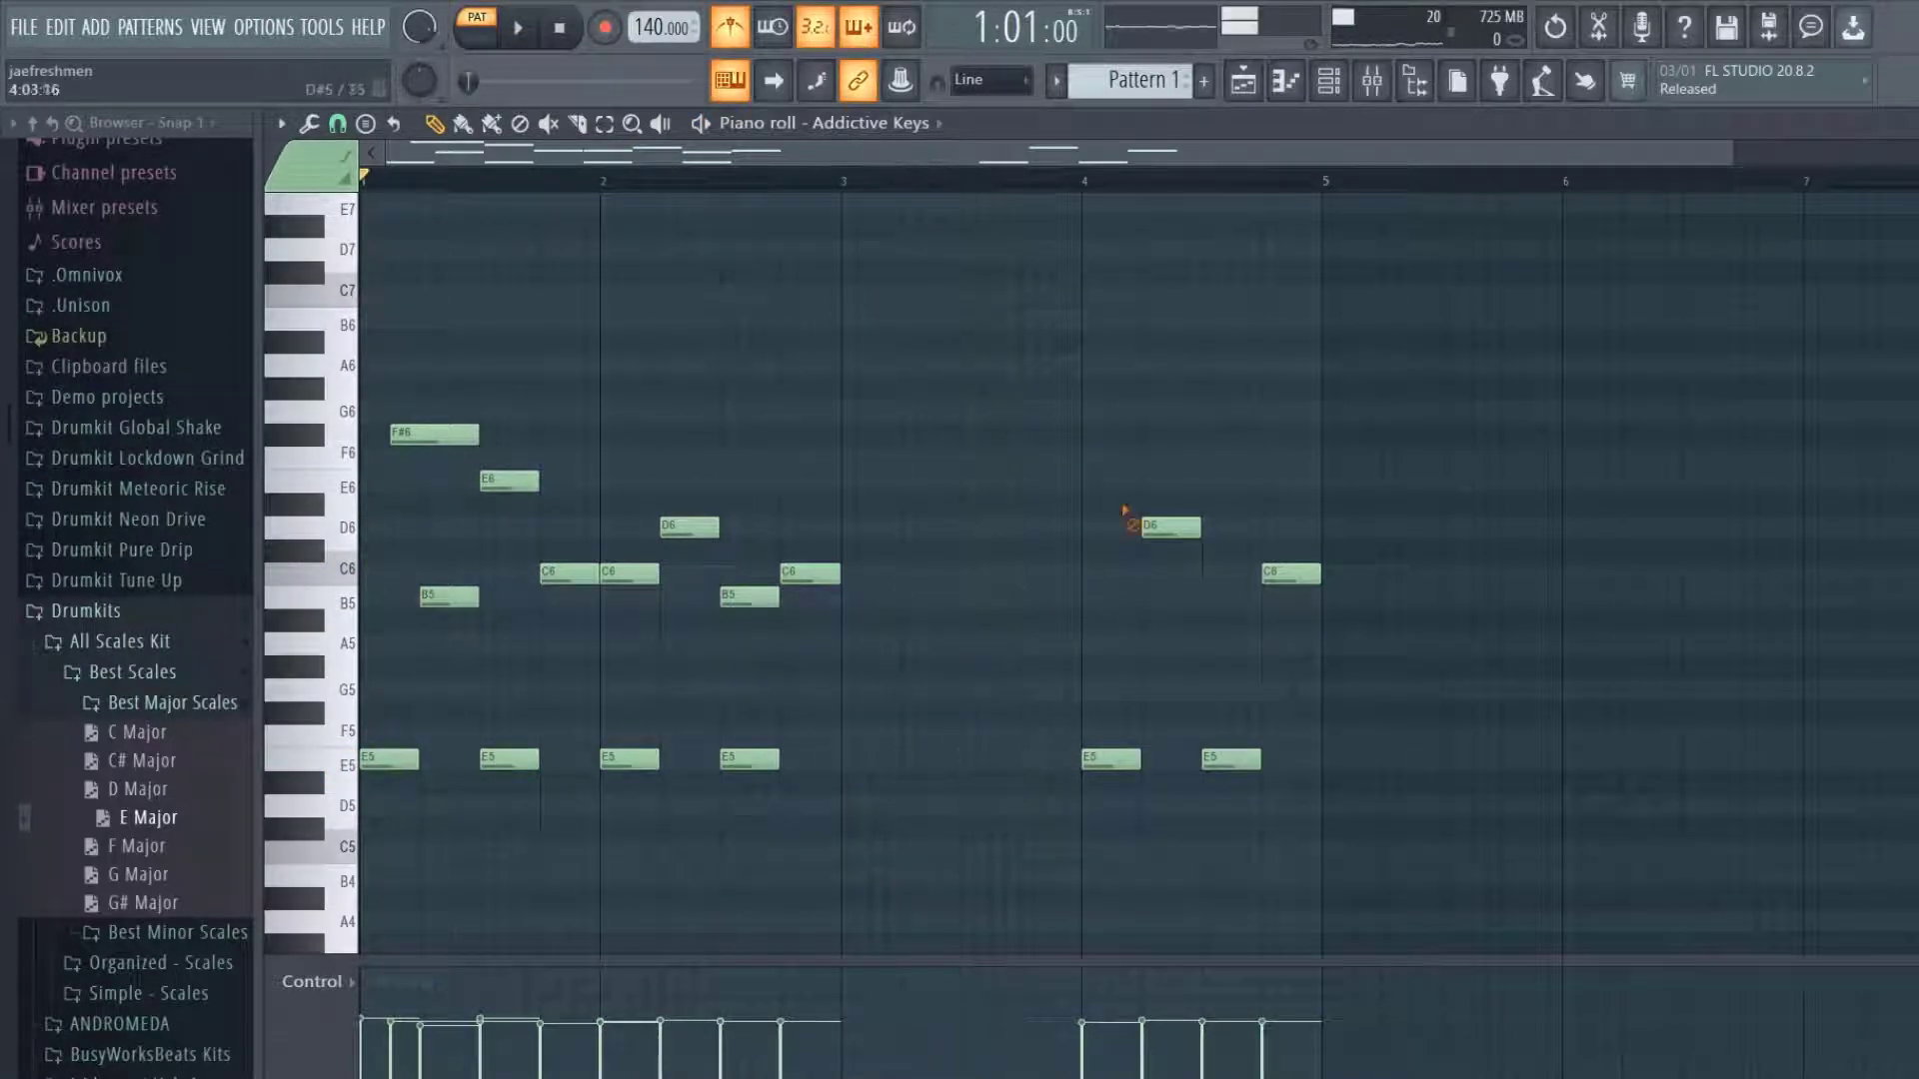
right_click(1111, 760)
right_click(1170, 527)
right_click(1230, 759)
right_click(1291, 572)
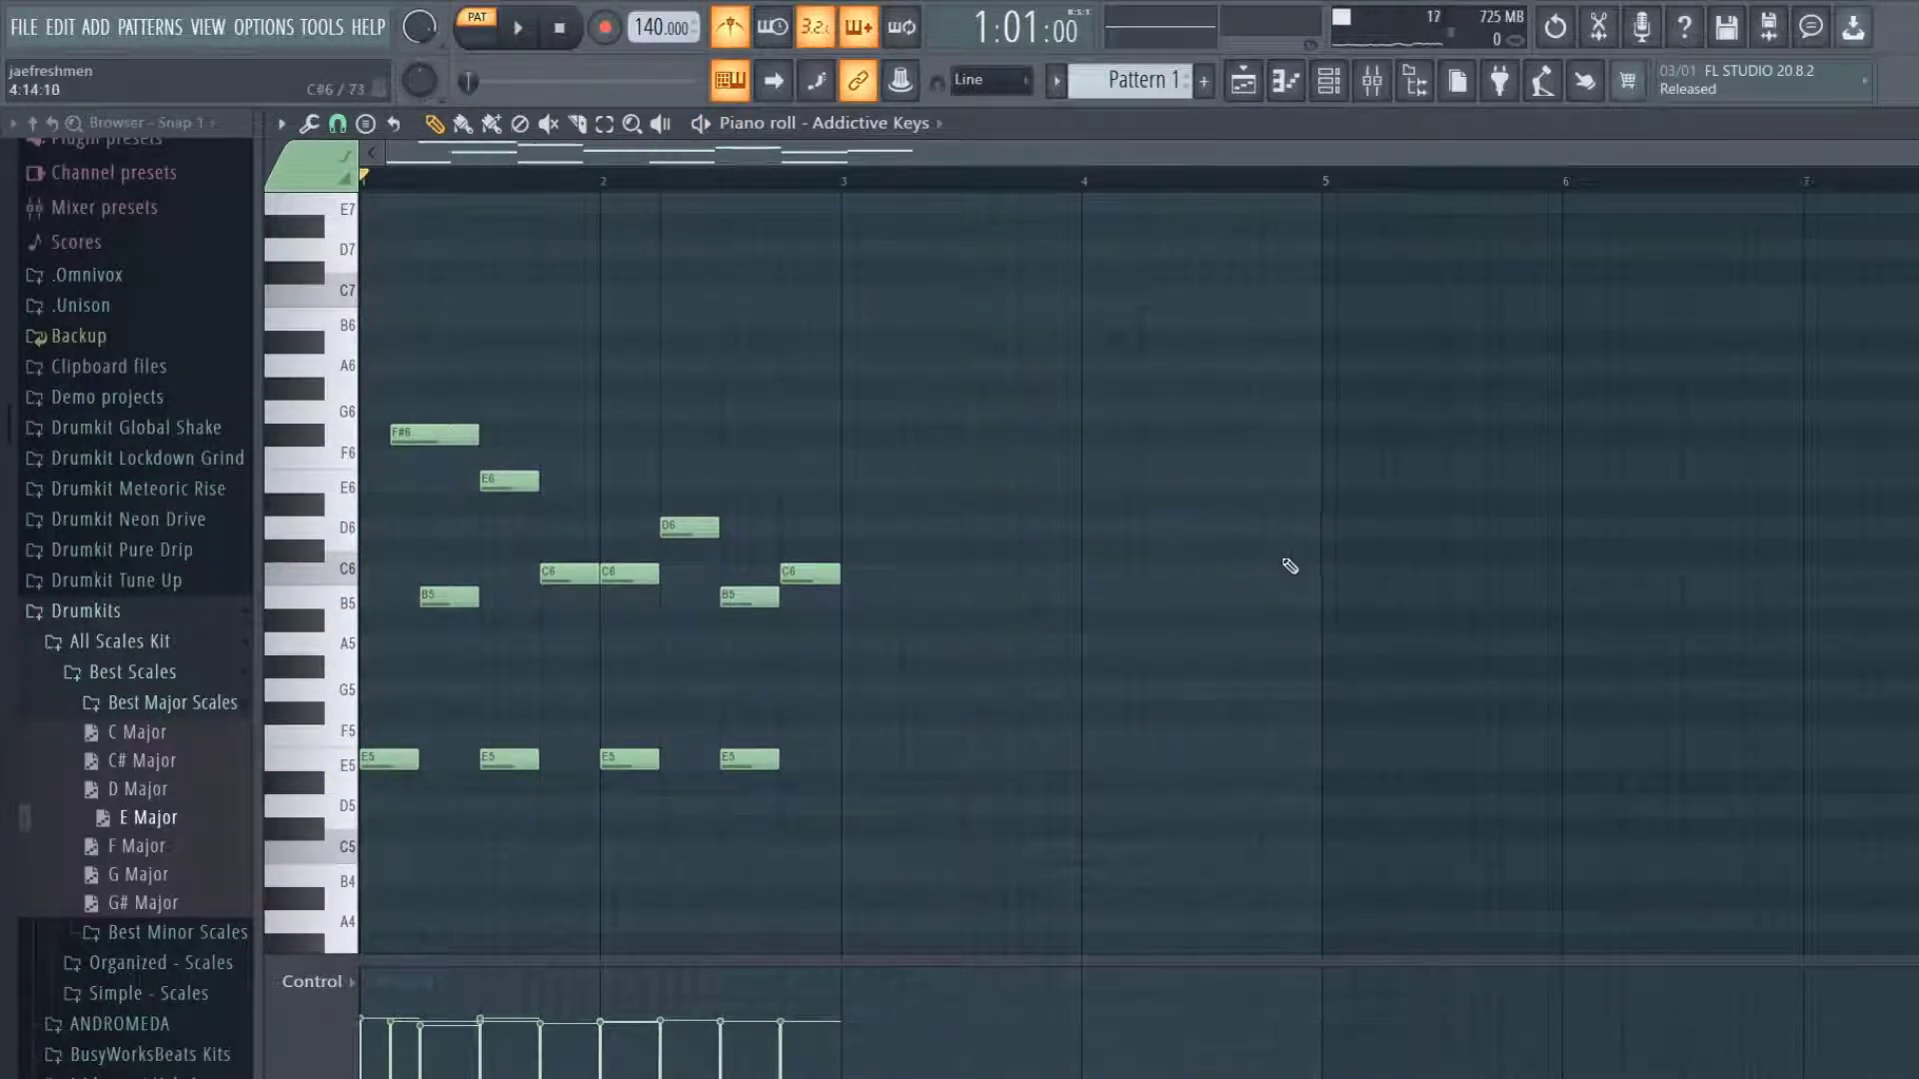
key(ctrl+b)
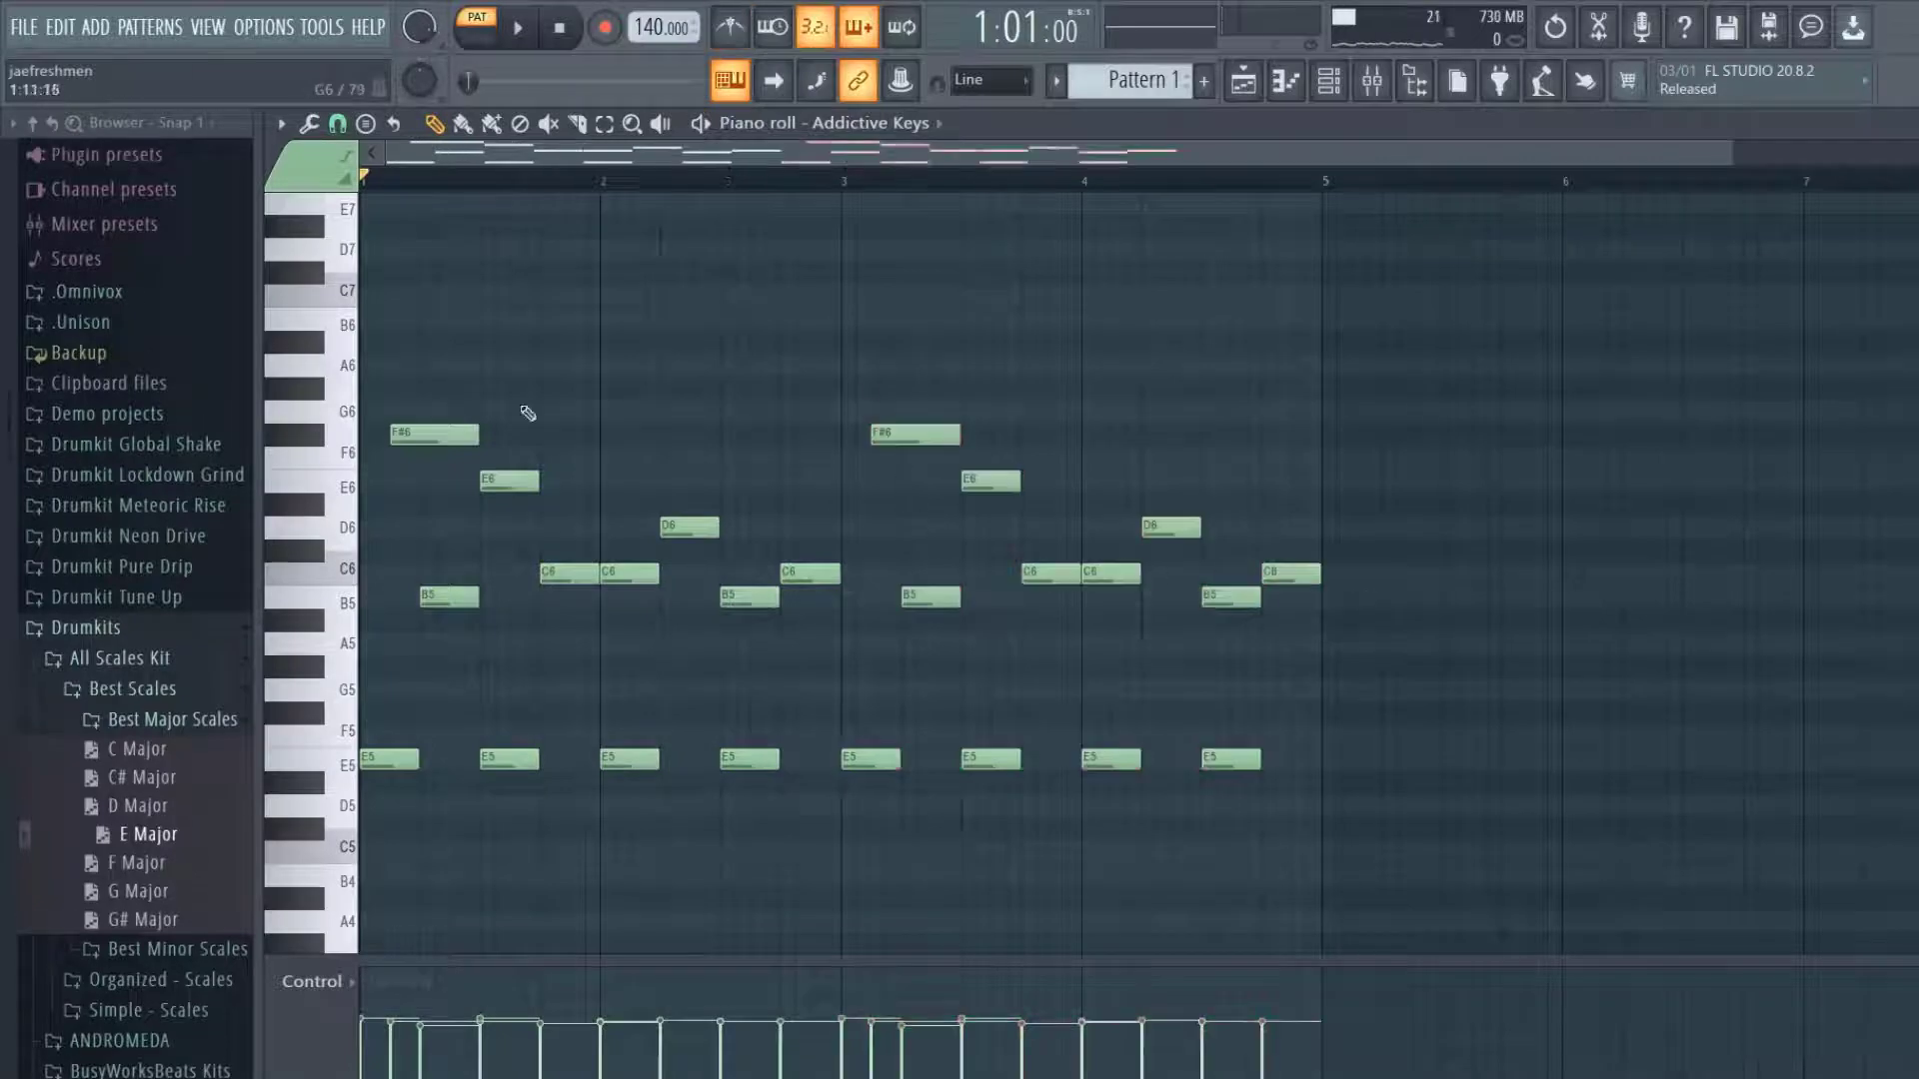
Add a two-step note at step 11 of bar 1, trying A6 and settling on G6 while auditioning the pattern.
drag(527, 414, 511, 354)
key(space)
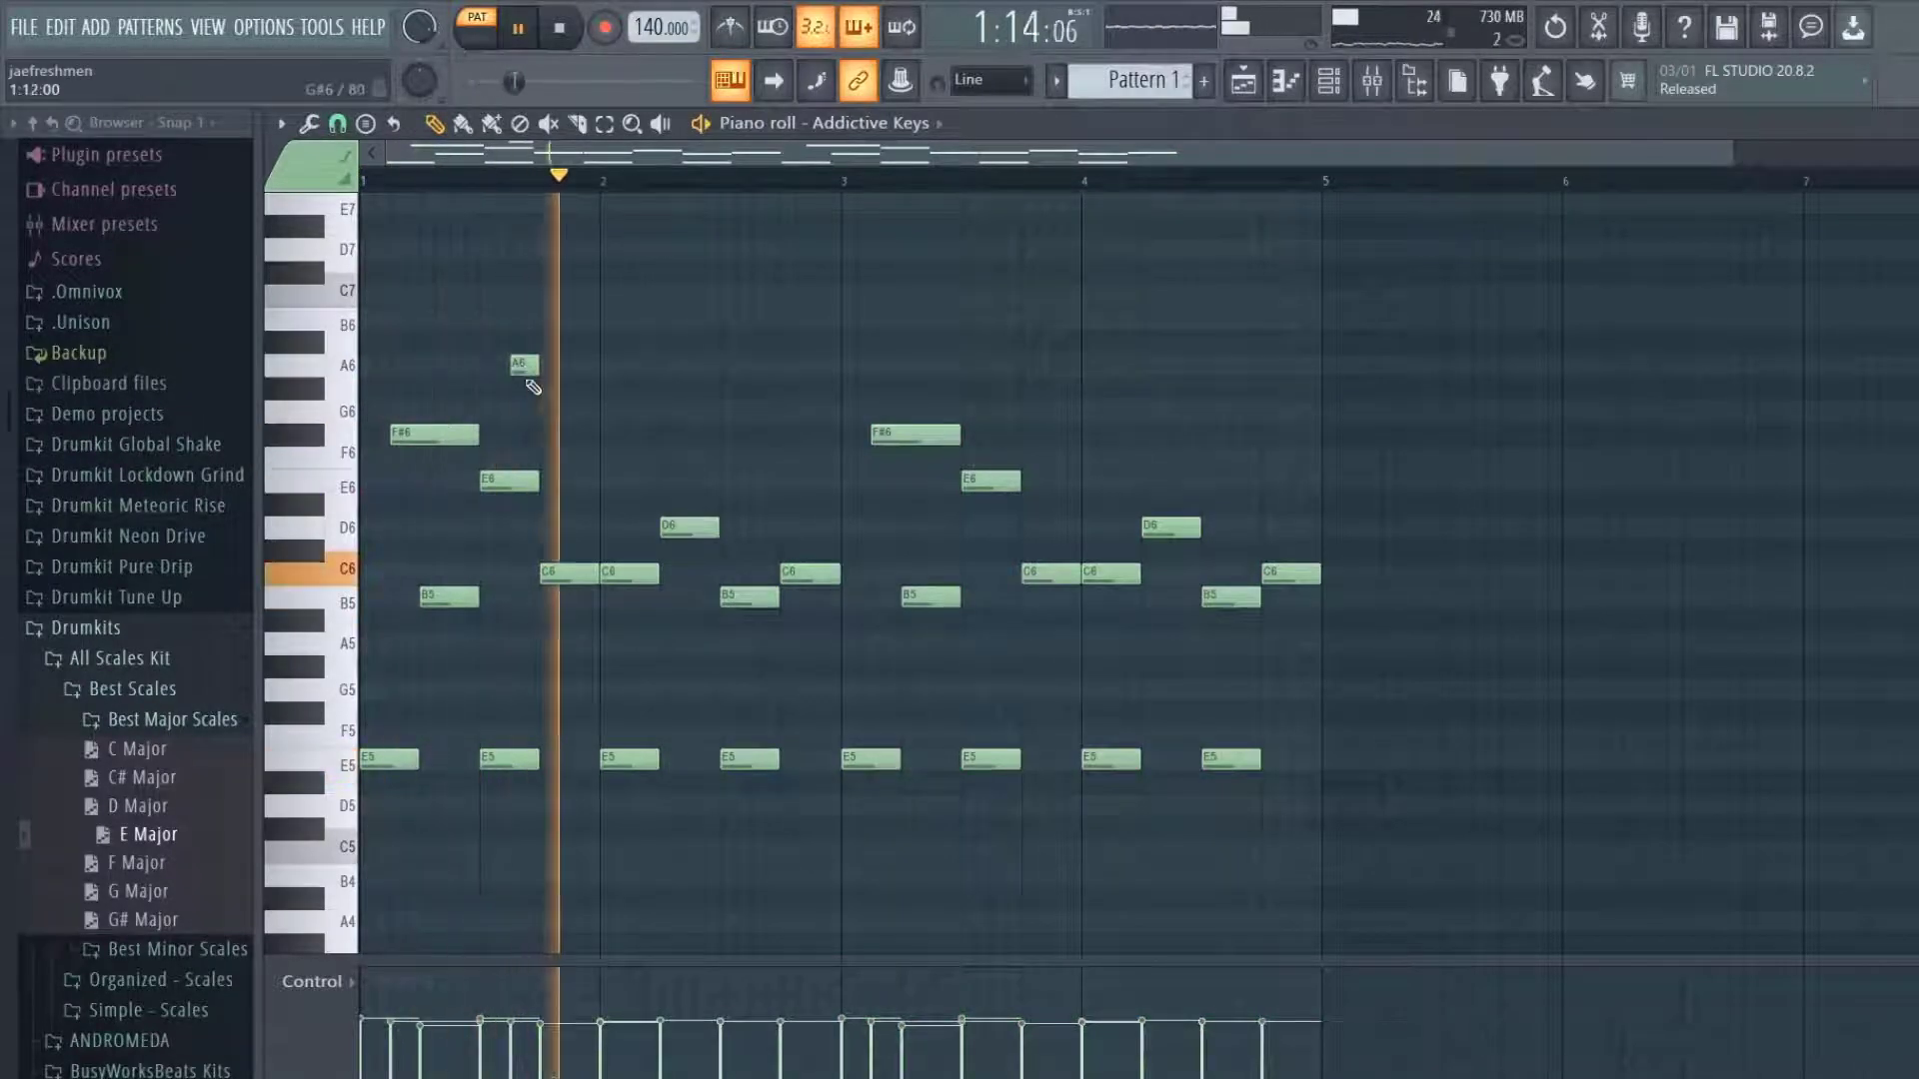
key(space)
click(522, 367)
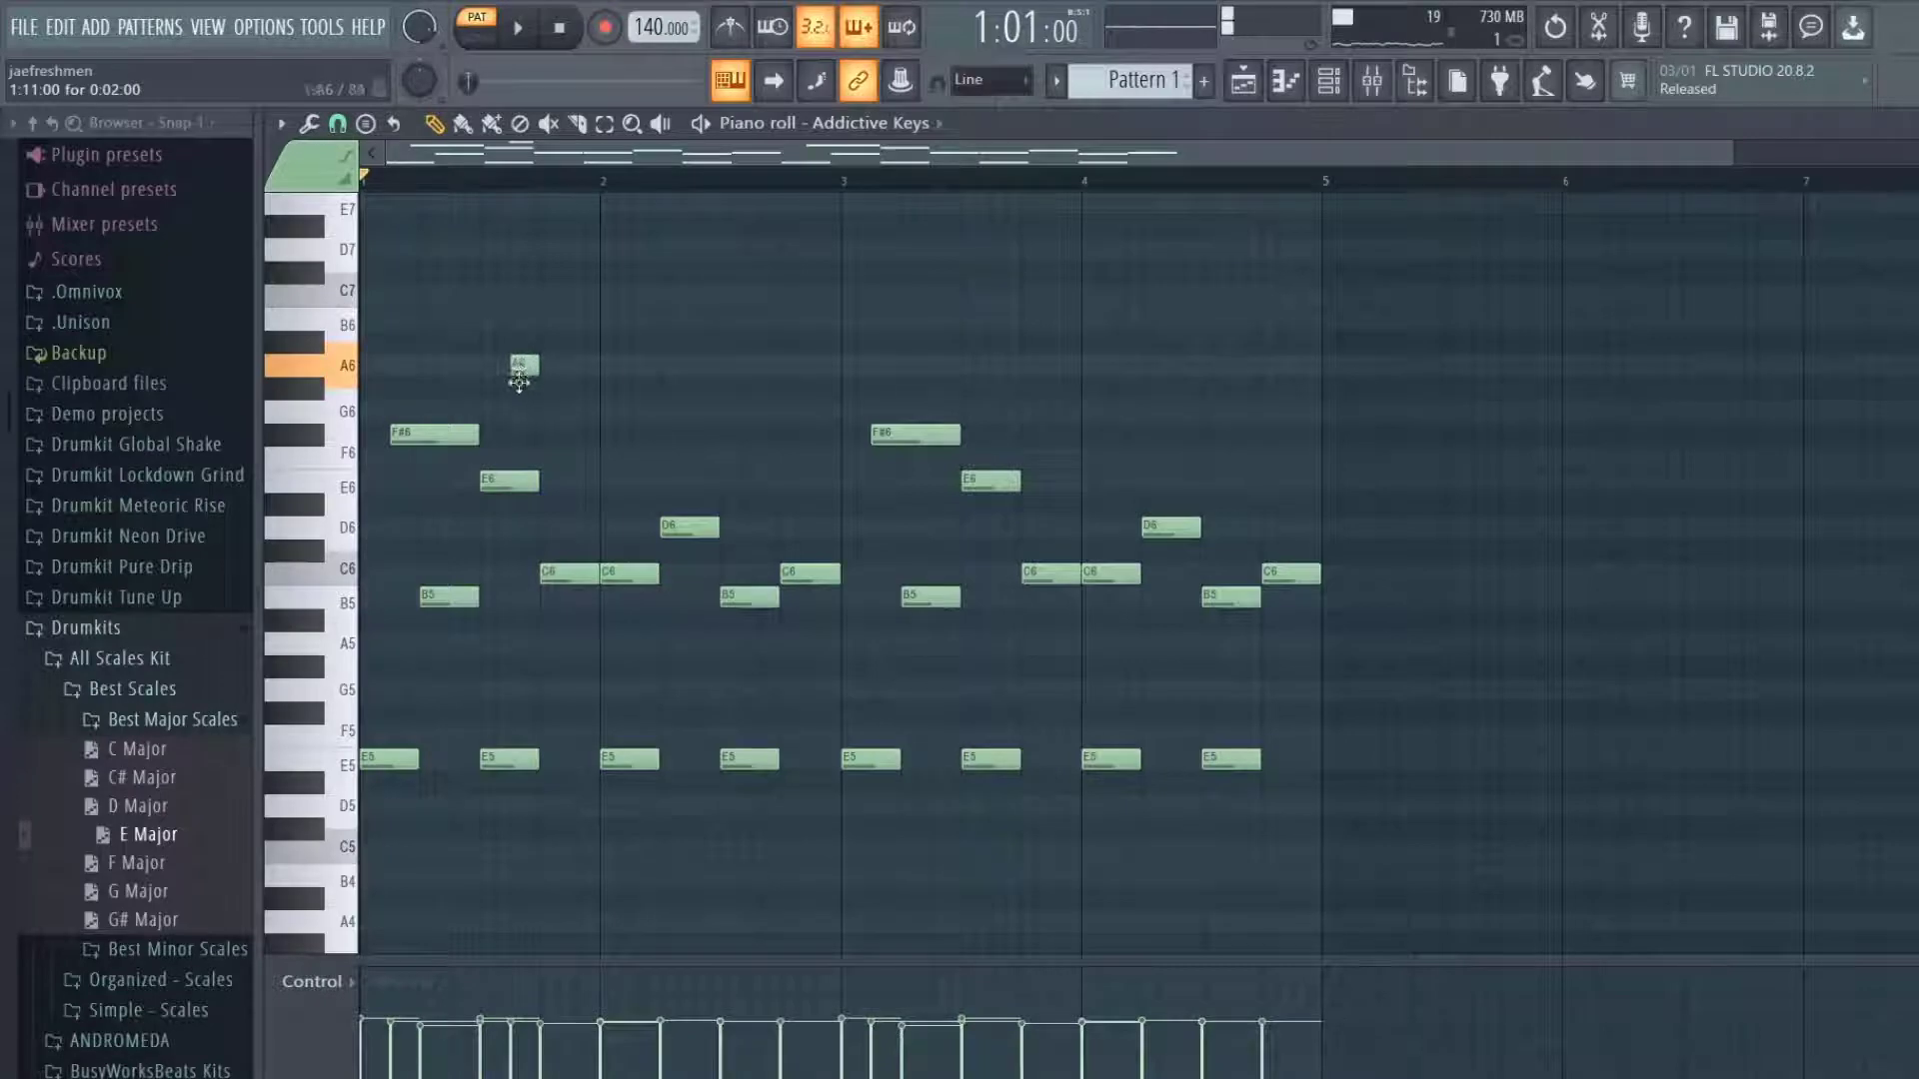
drag(519, 381, 519, 412)
key(space)
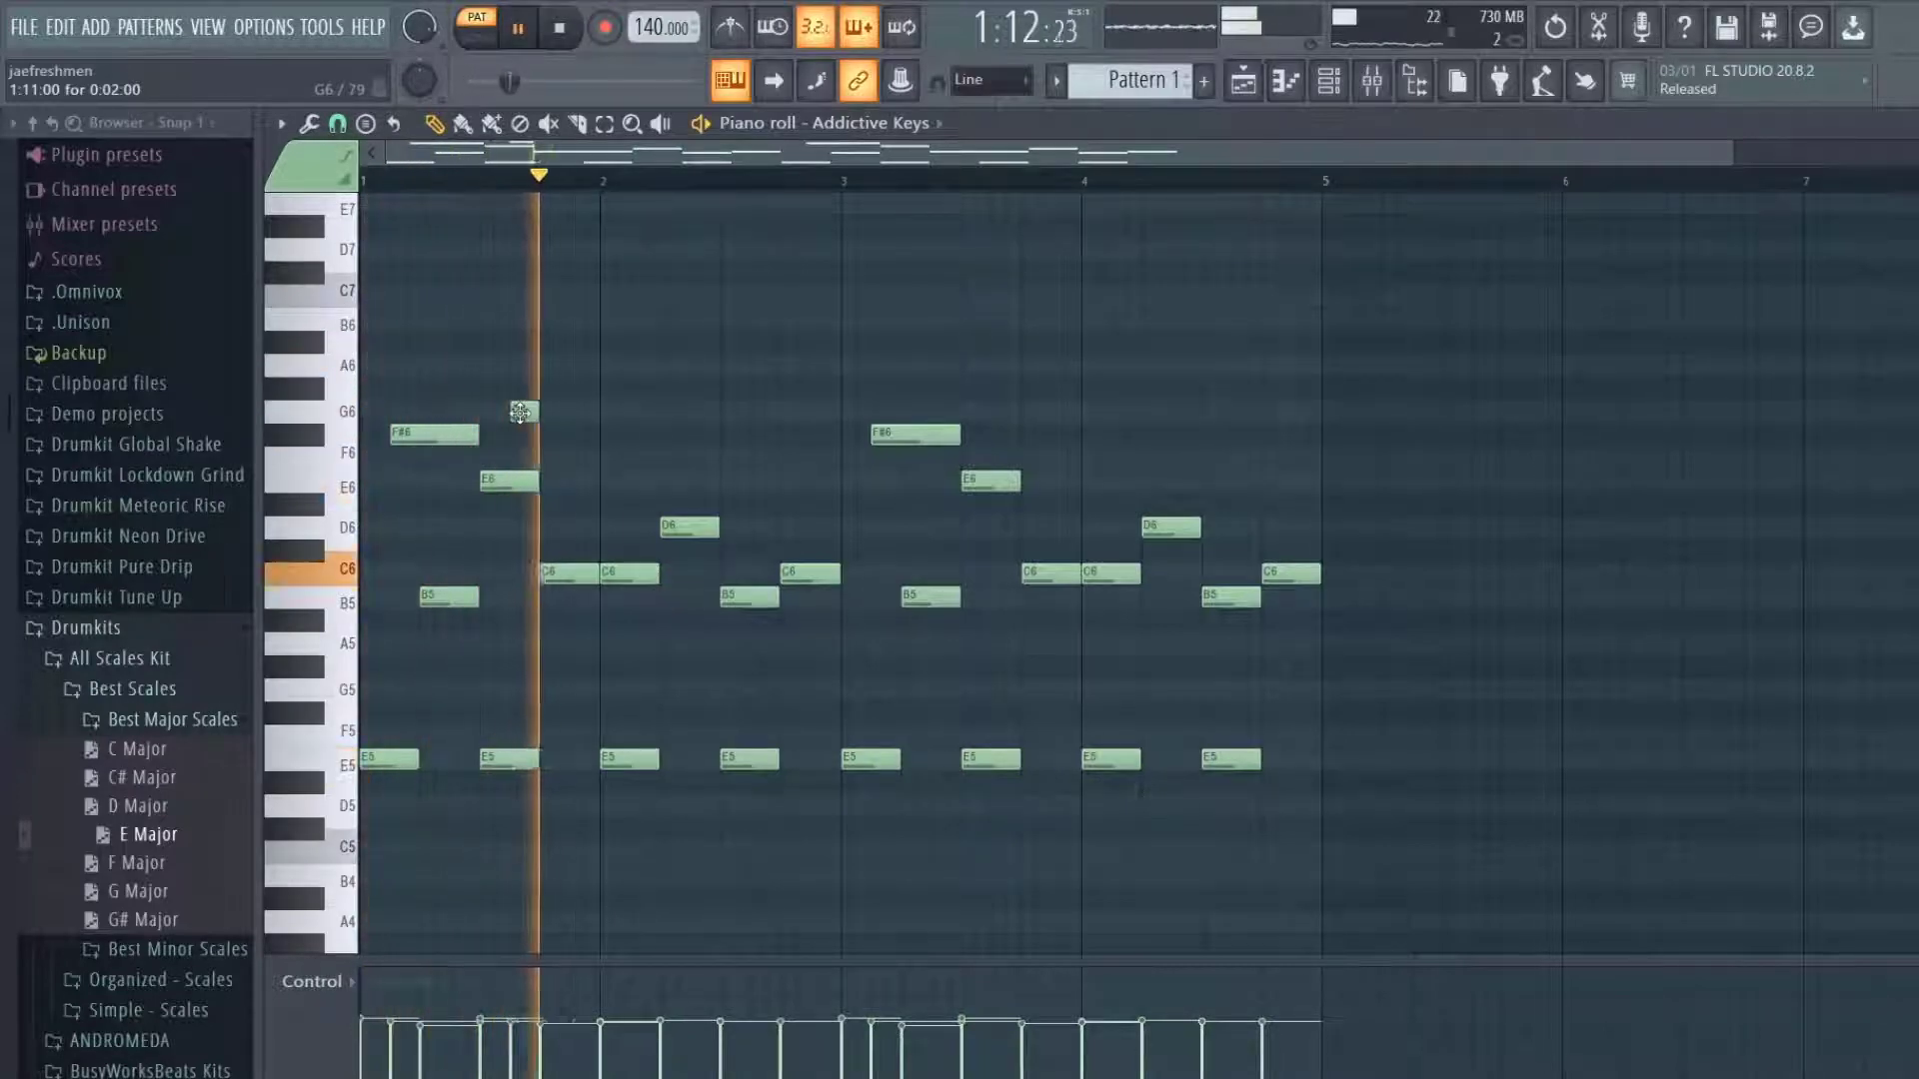
key(space)
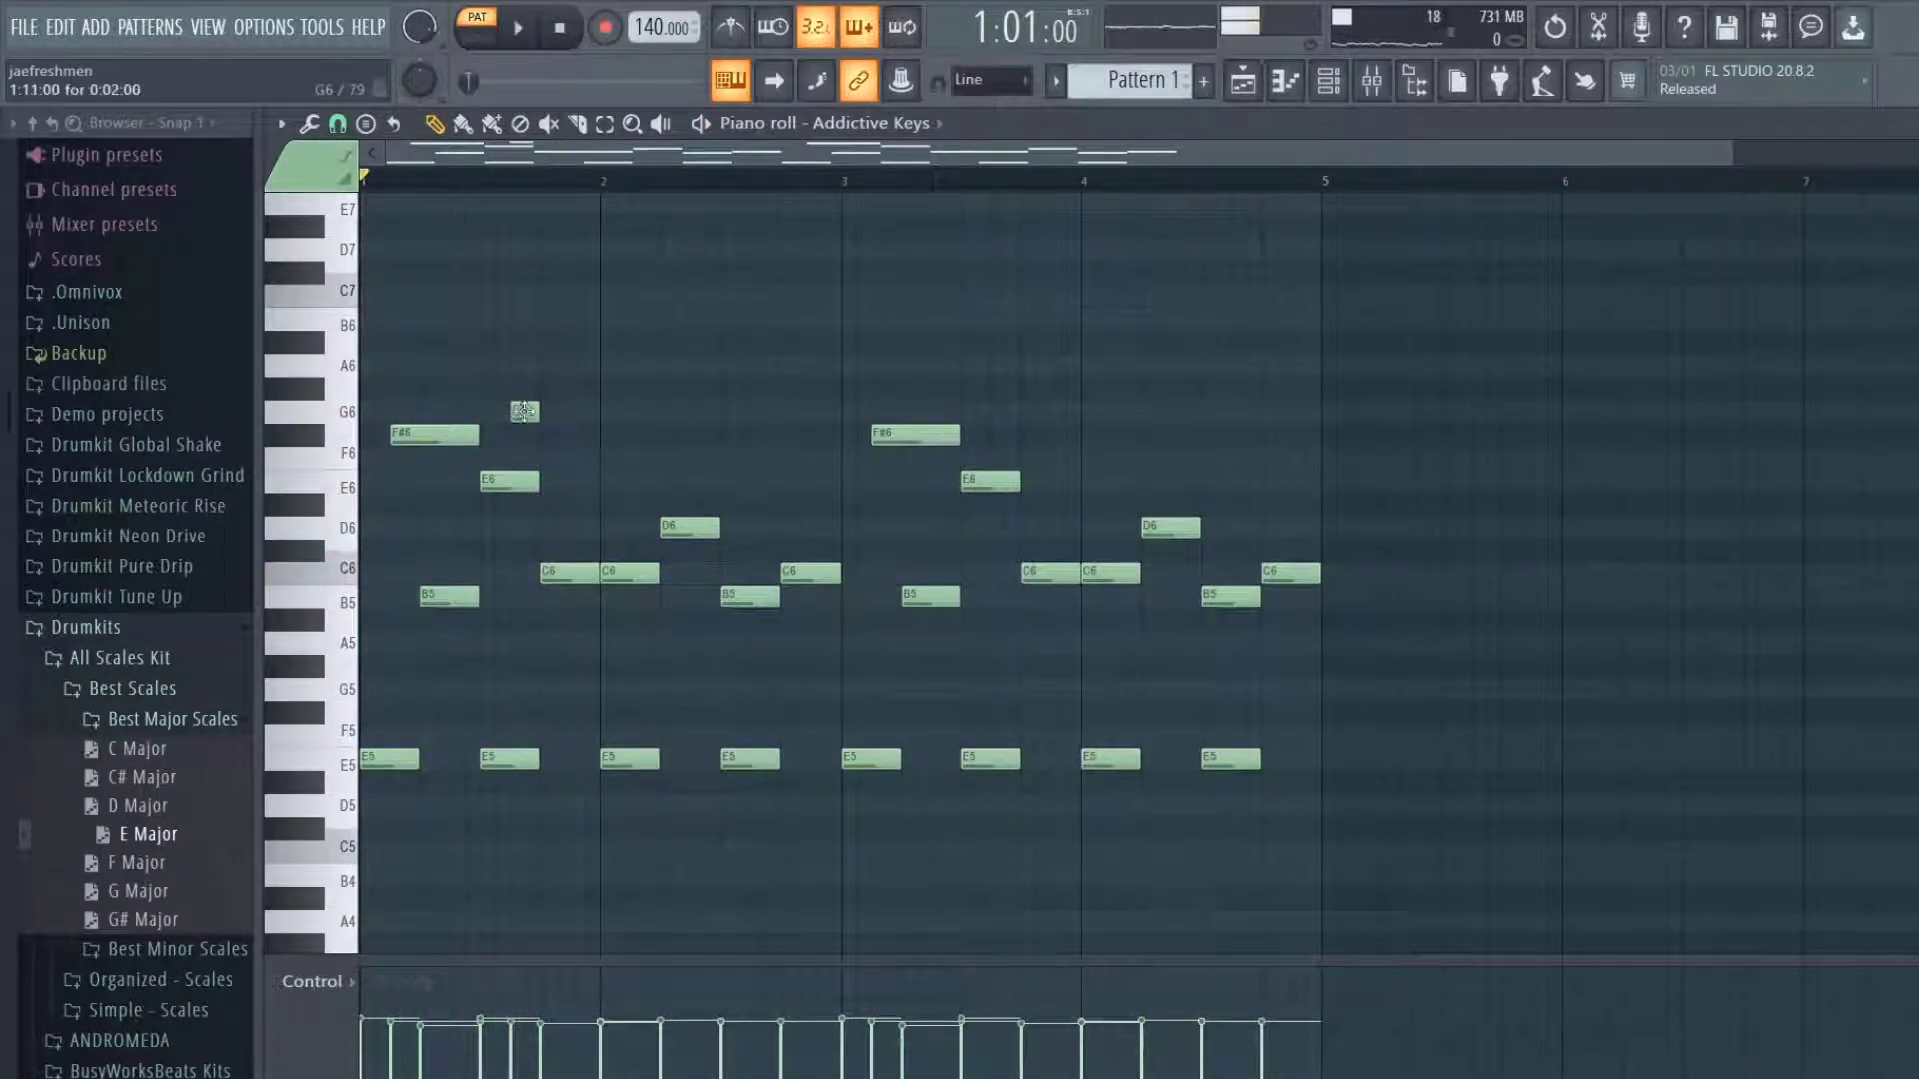
Resize the G6 note in bar 1, trying six steps and settling on four while auditioning the pattern.
drag(540, 416, 594, 435)
key(space)
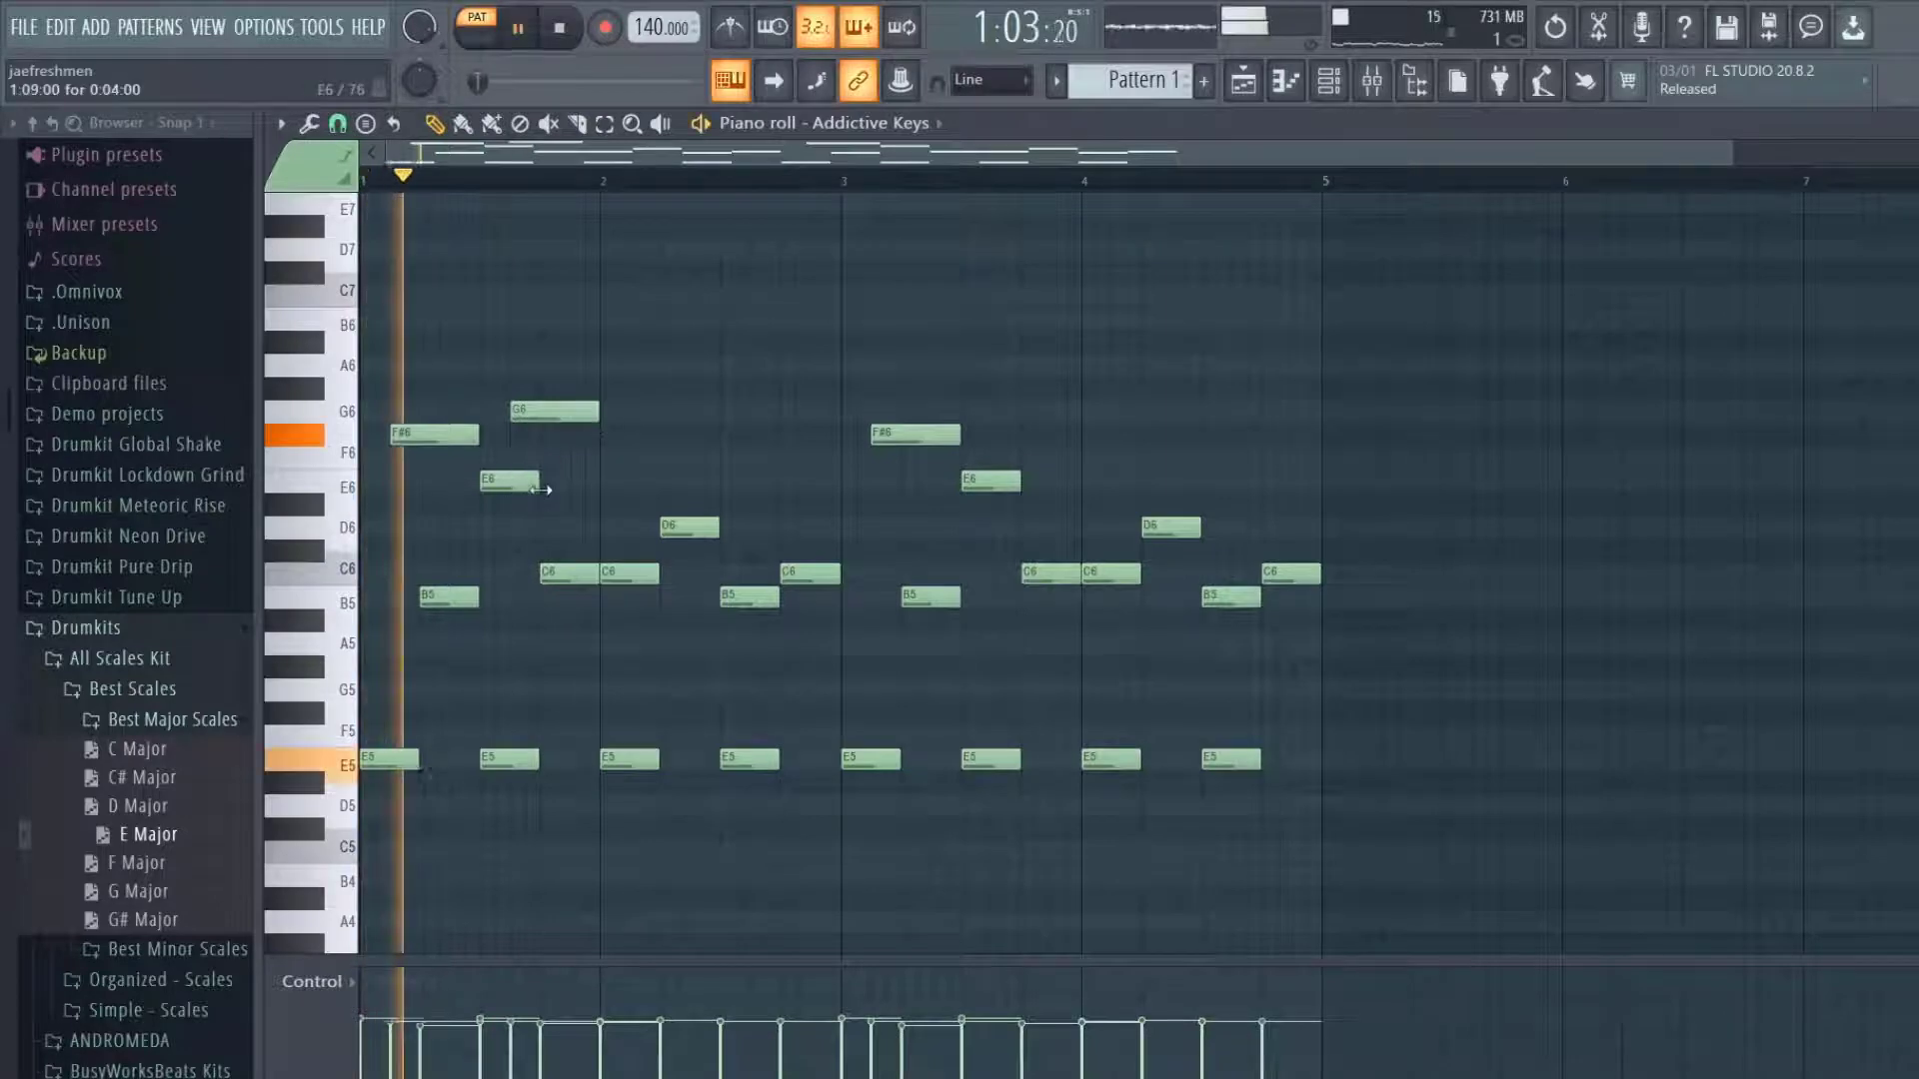
key(space)
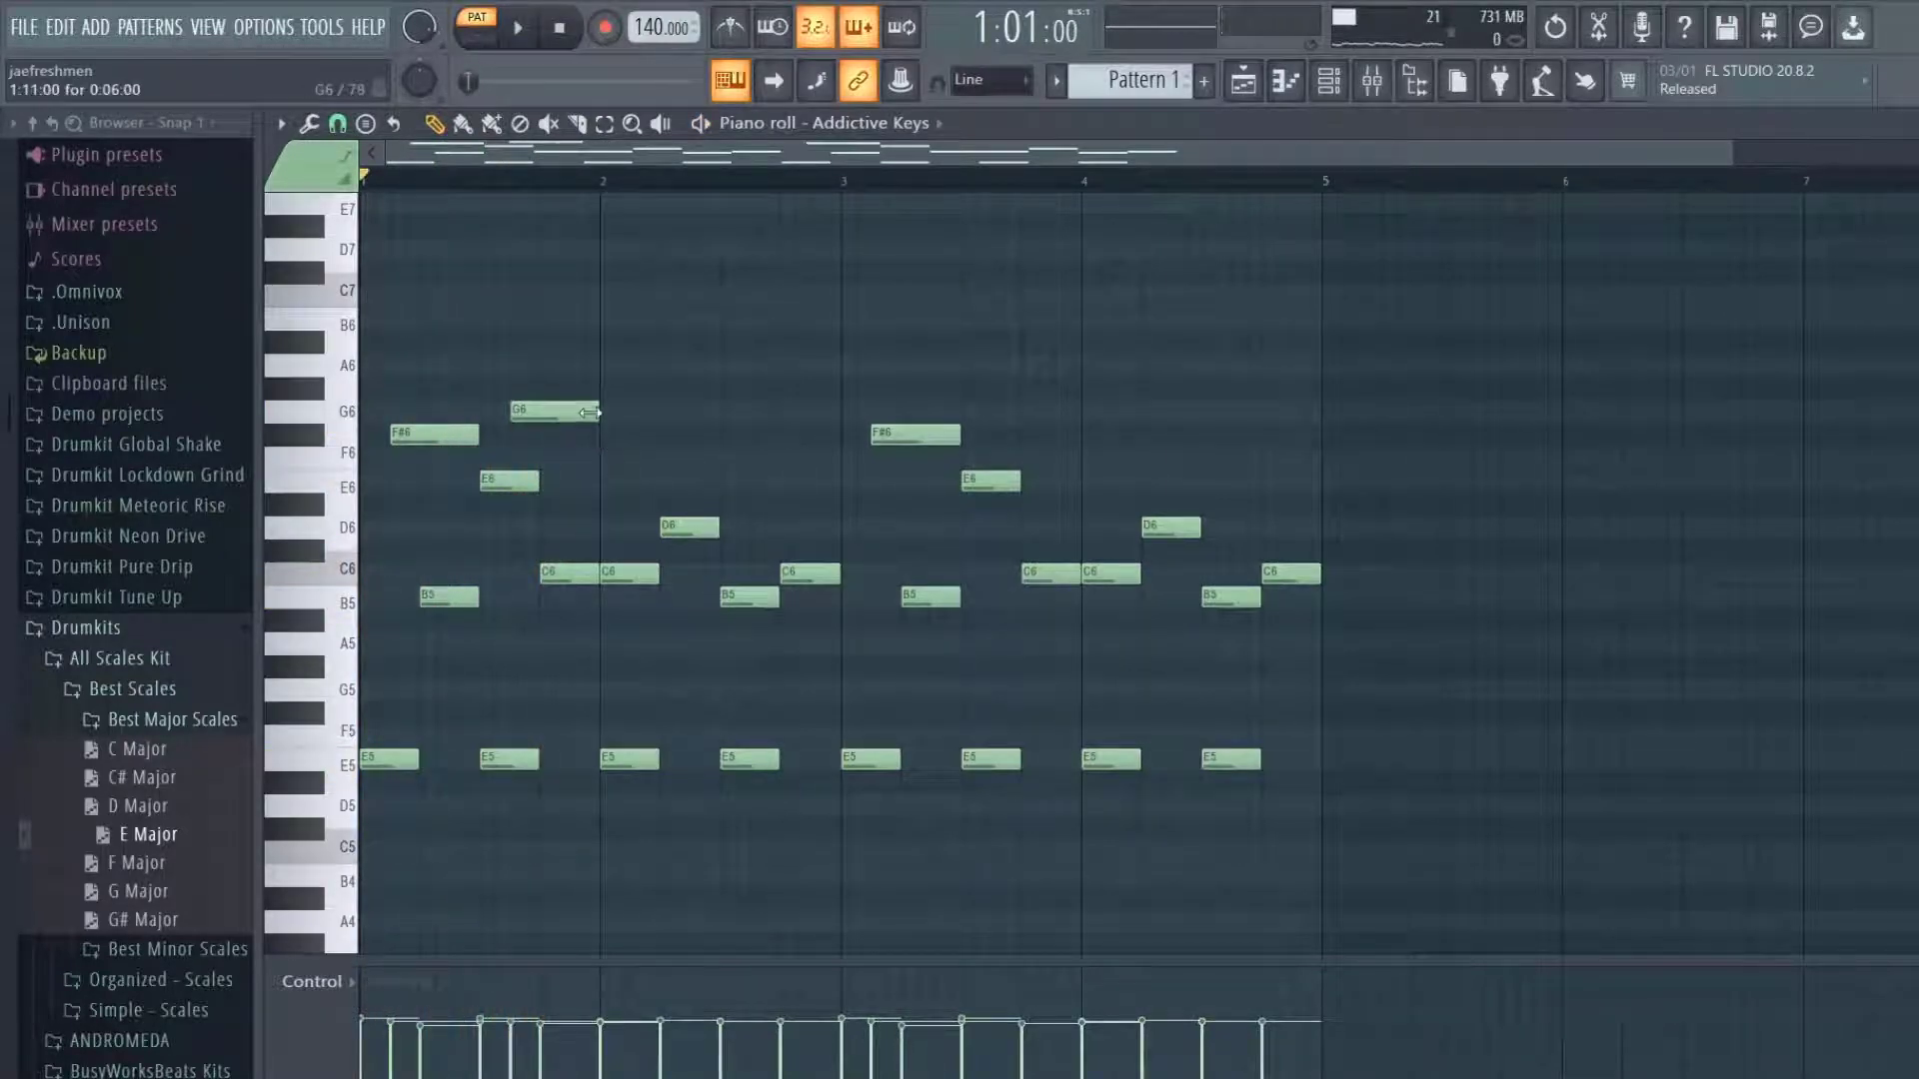
key(space)
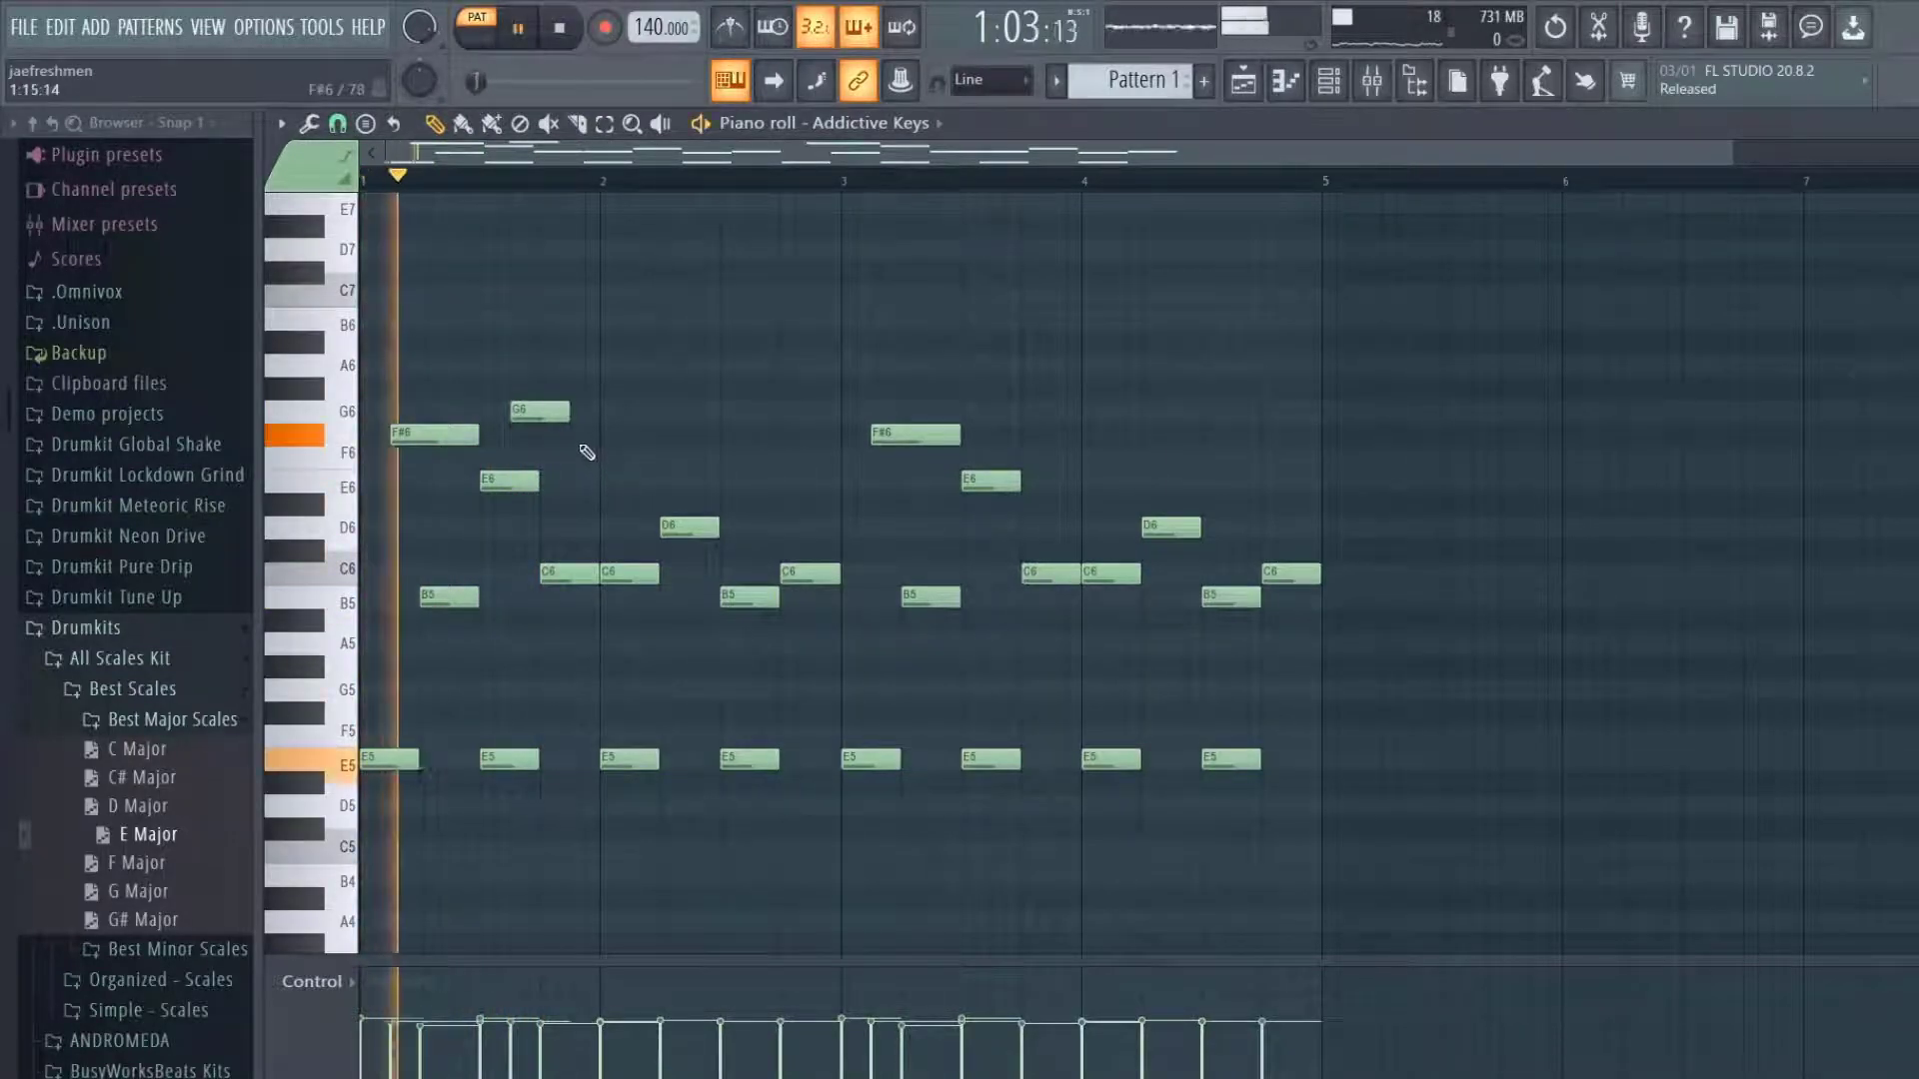
key(space)
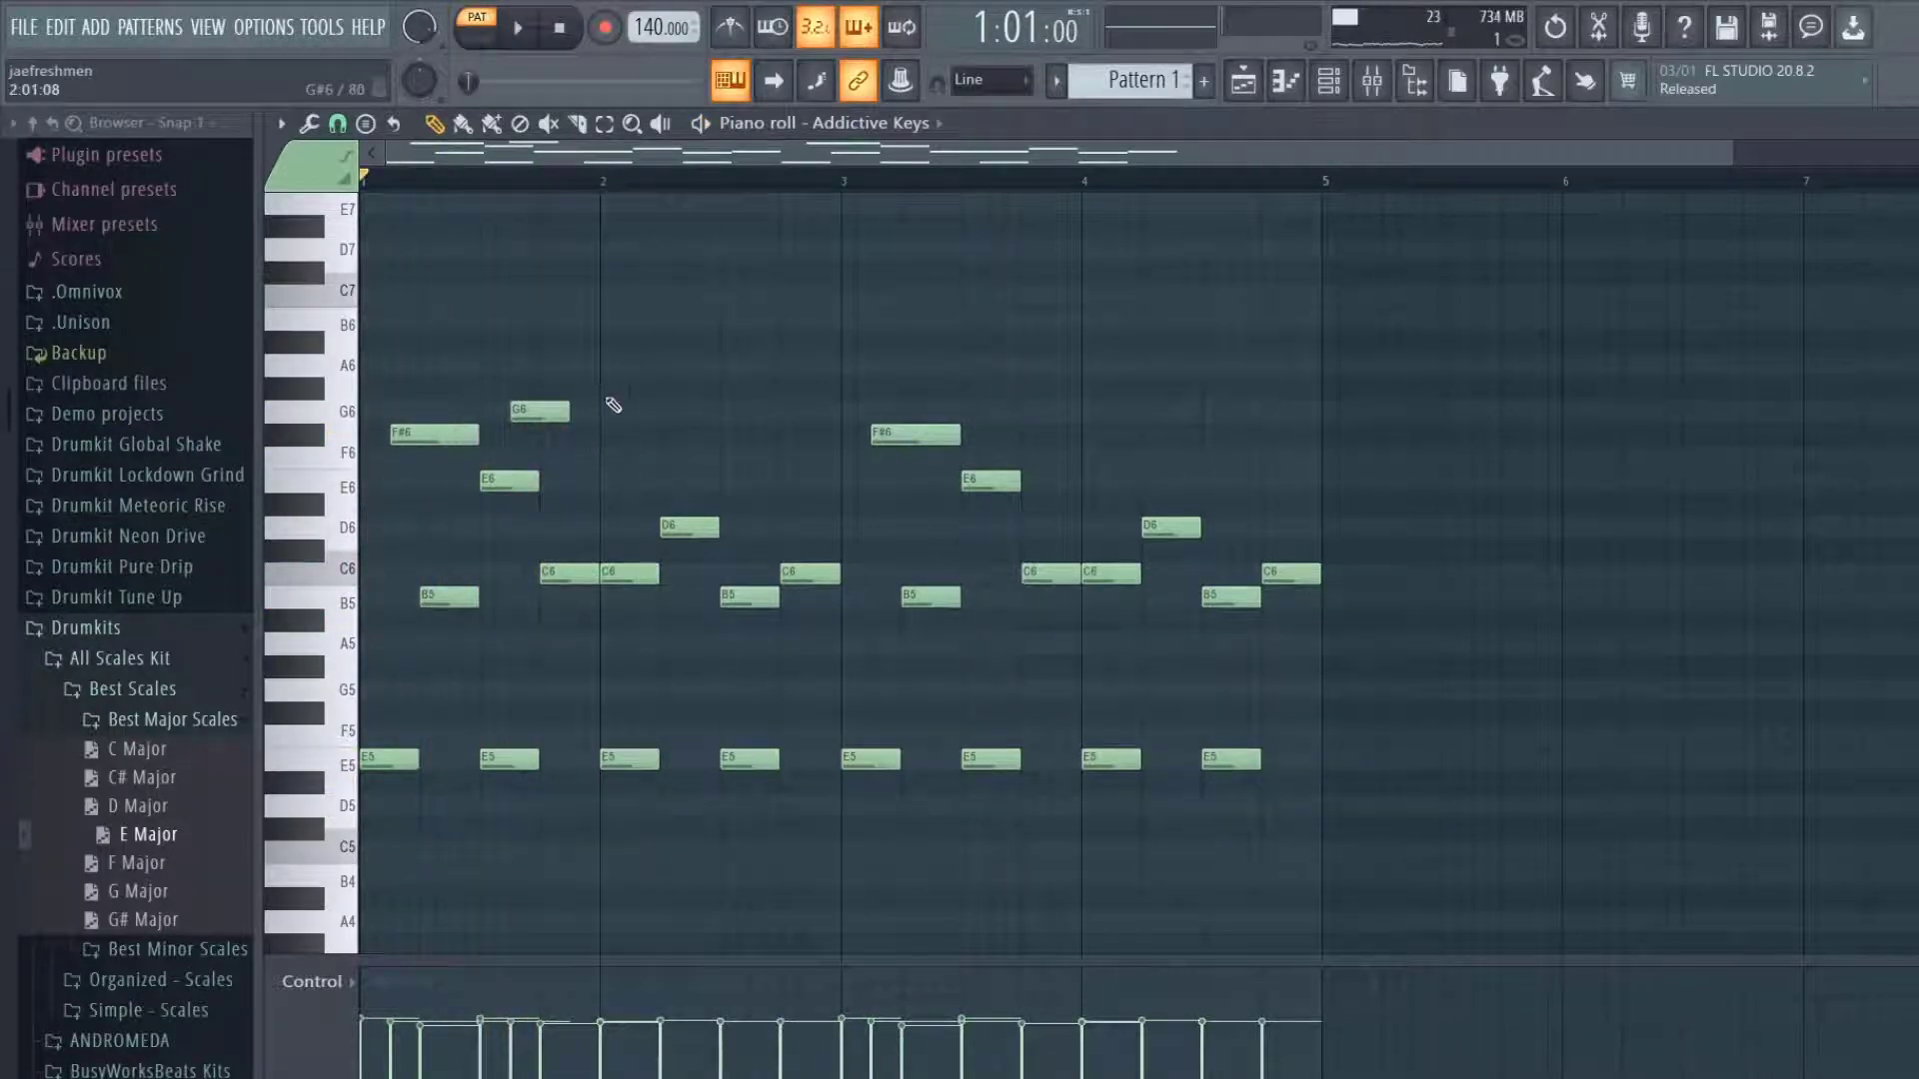
key(space)
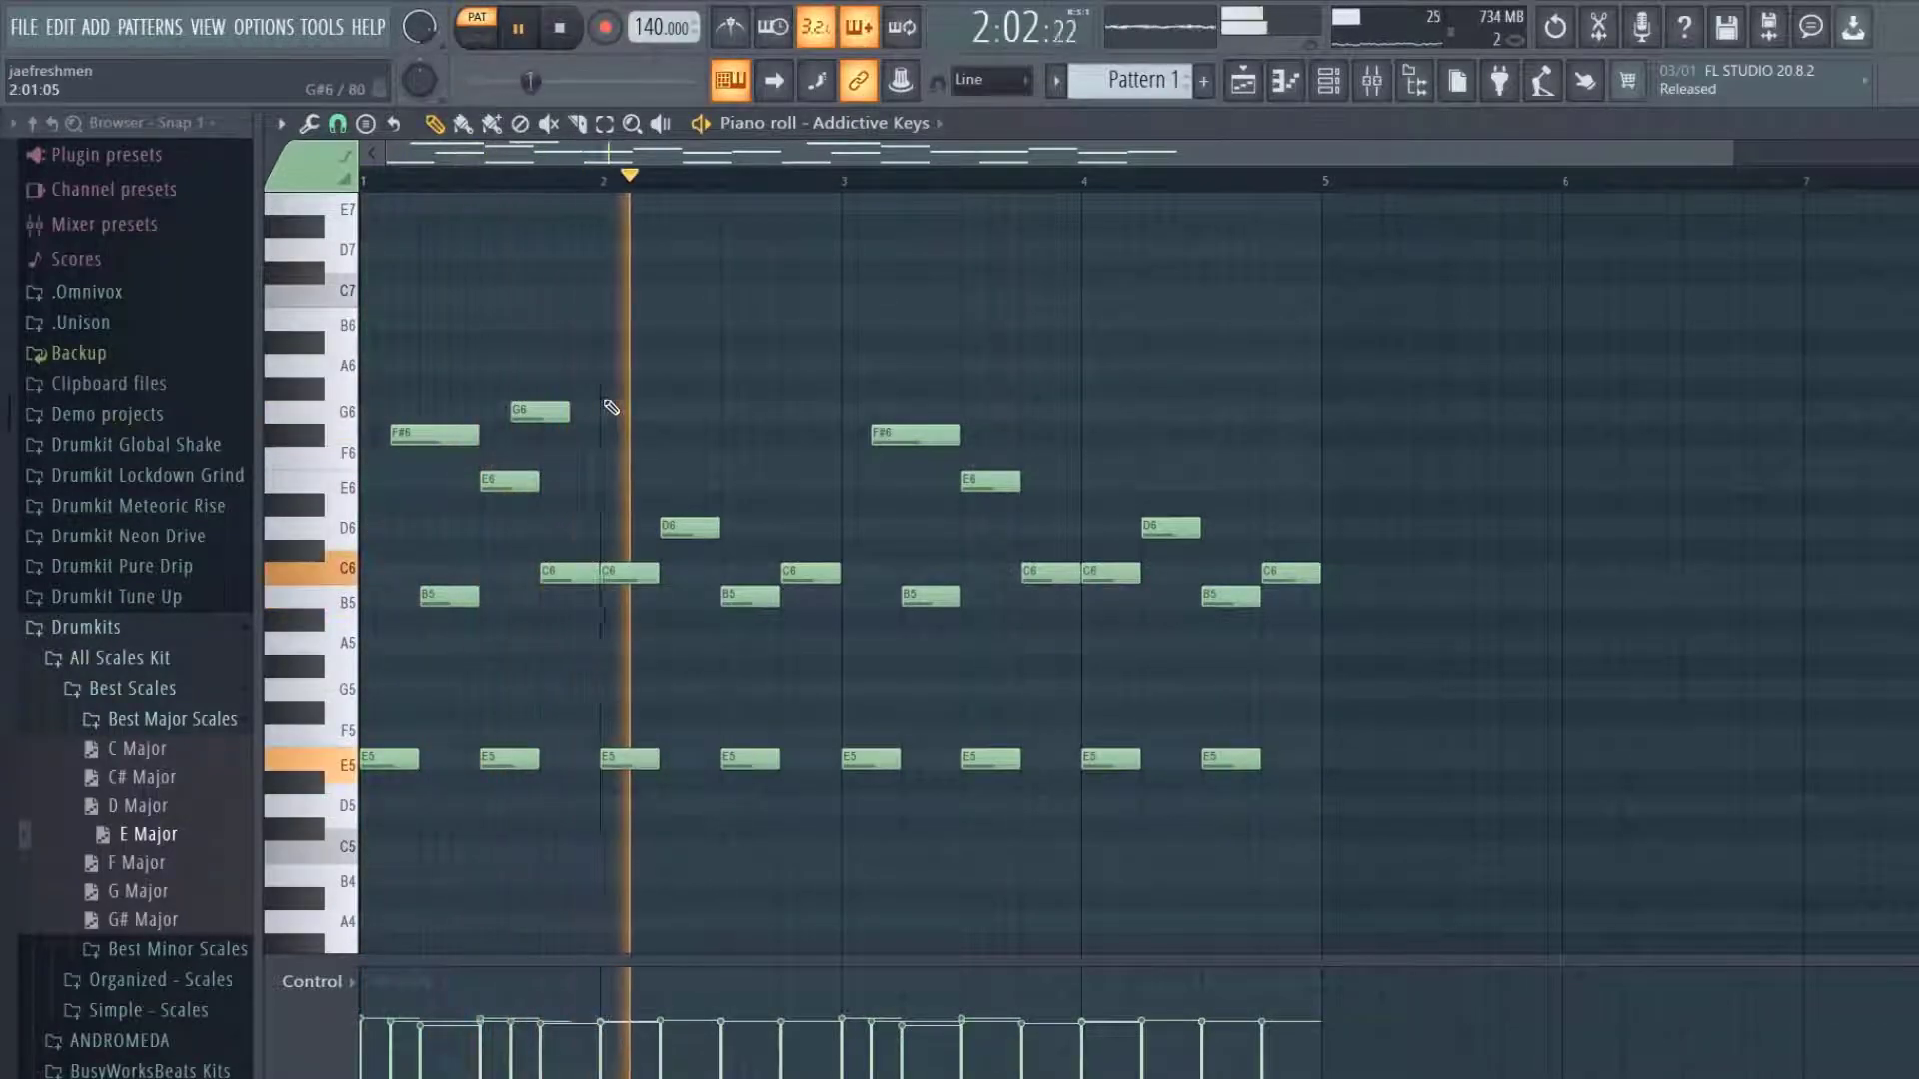
key(space)
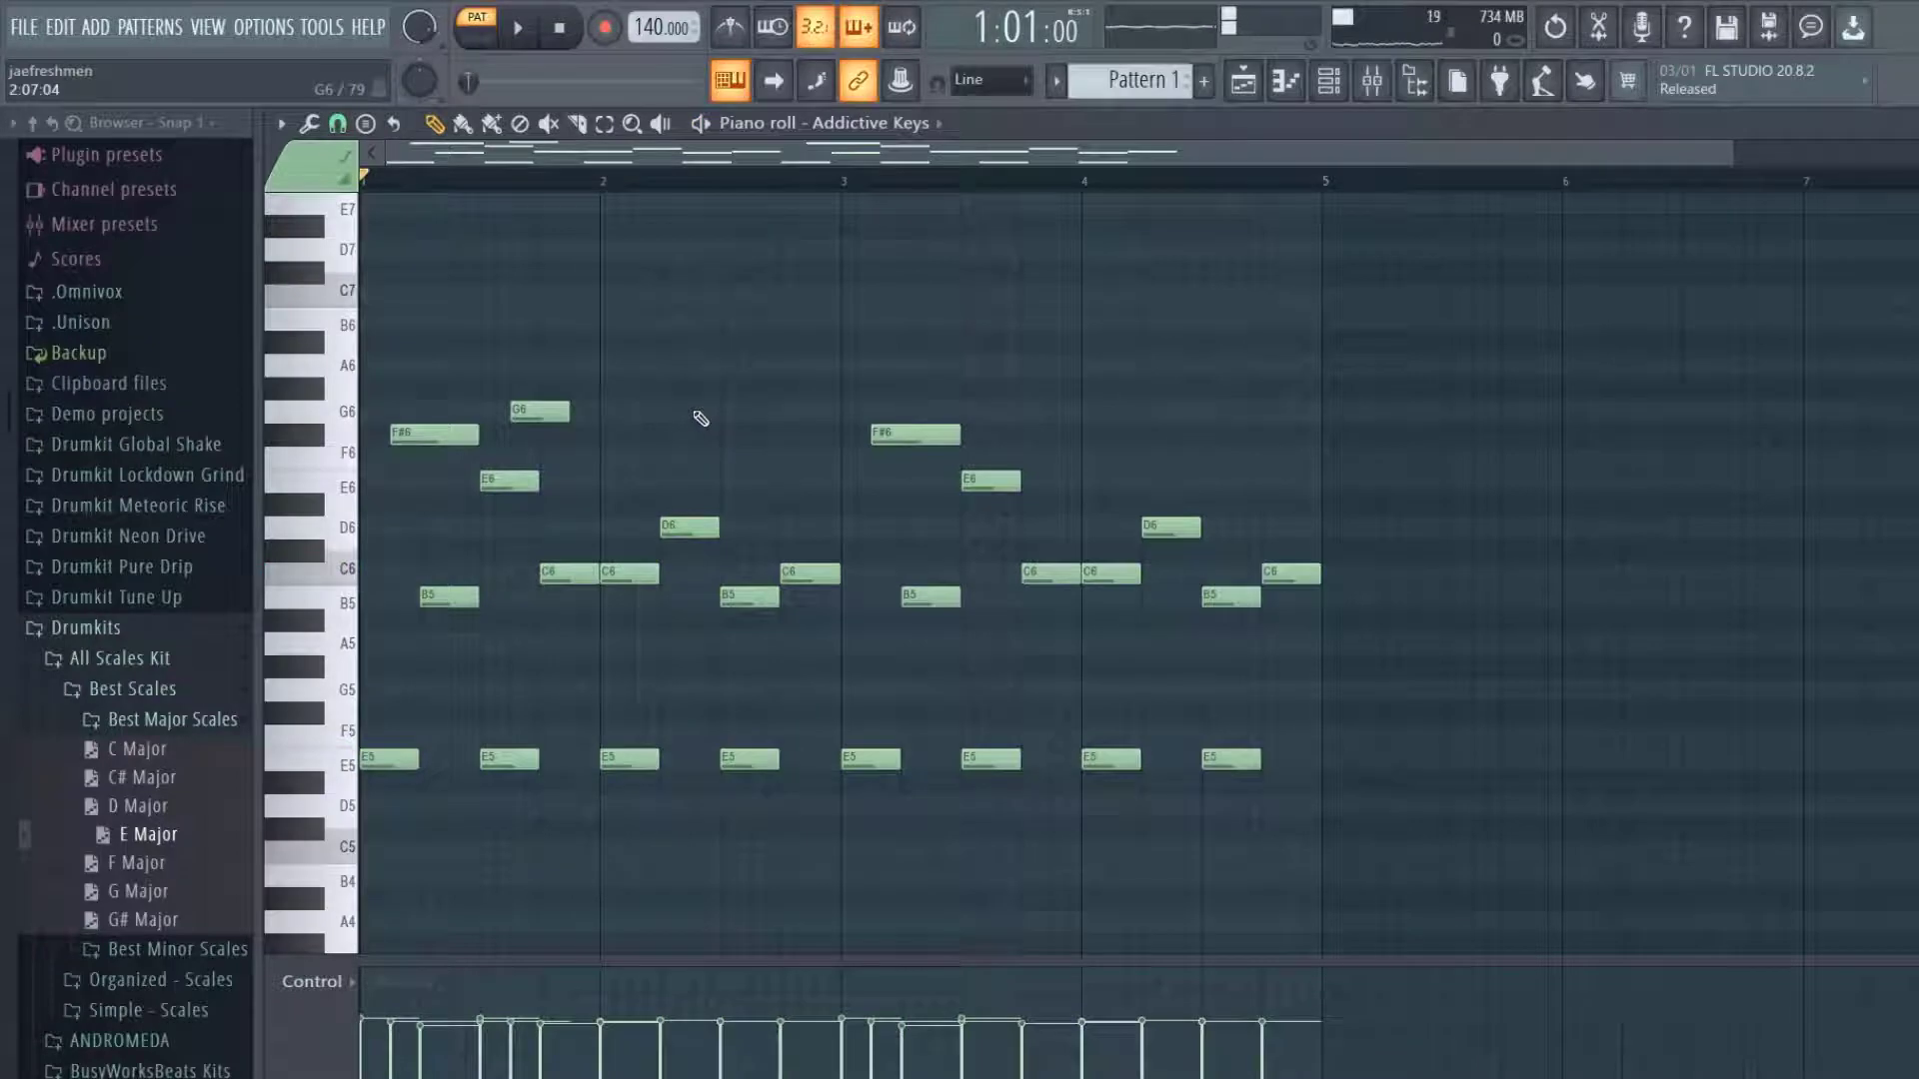
Add a two-step C6 note at step 7 of bar 2 and end the bar with two-step C6 and B5 notes.
mouse_move(700, 418)
mouse_down()
mouse_move(685, 292)
mouse_move(684, 527)
mouse_move(722, 575)
mouse_move(692, 572)
mouse_up()
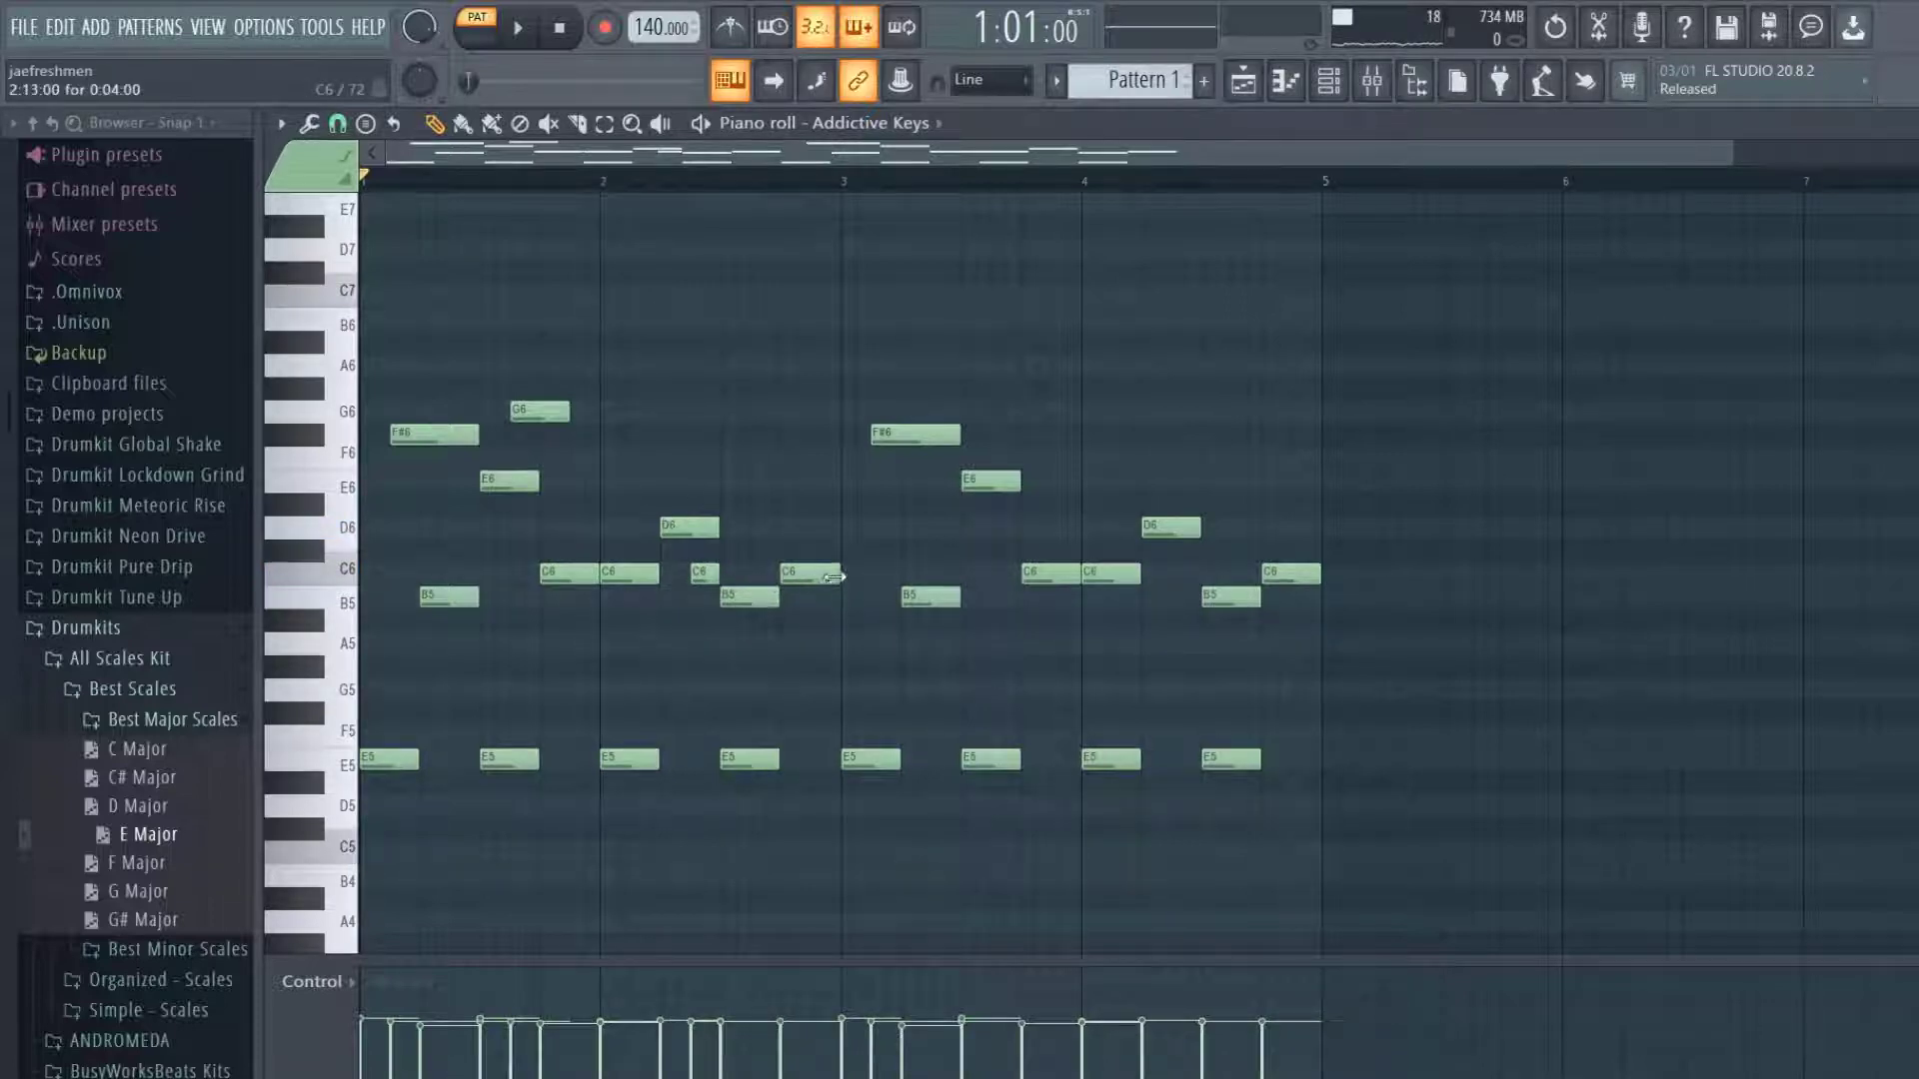
click(813, 647)
key(space)
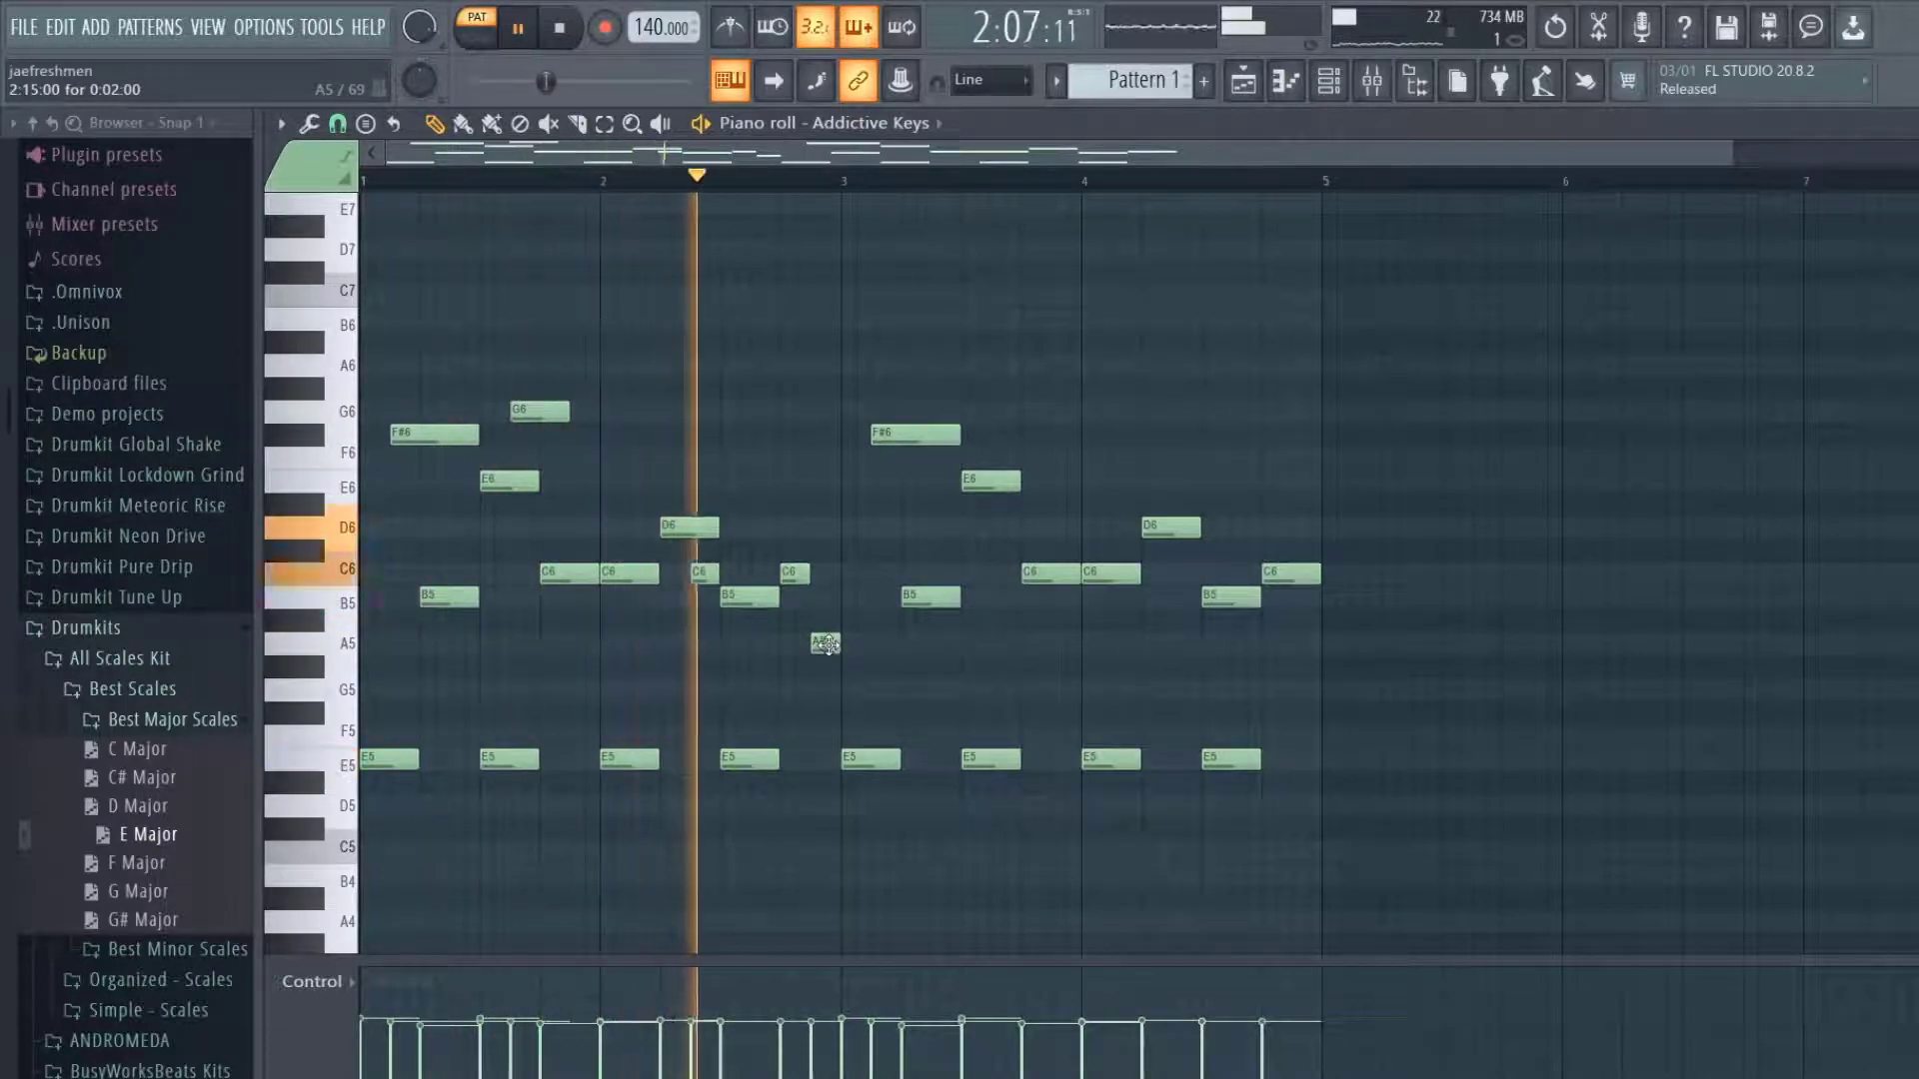
key(space)
drag(826, 645, 824, 596)
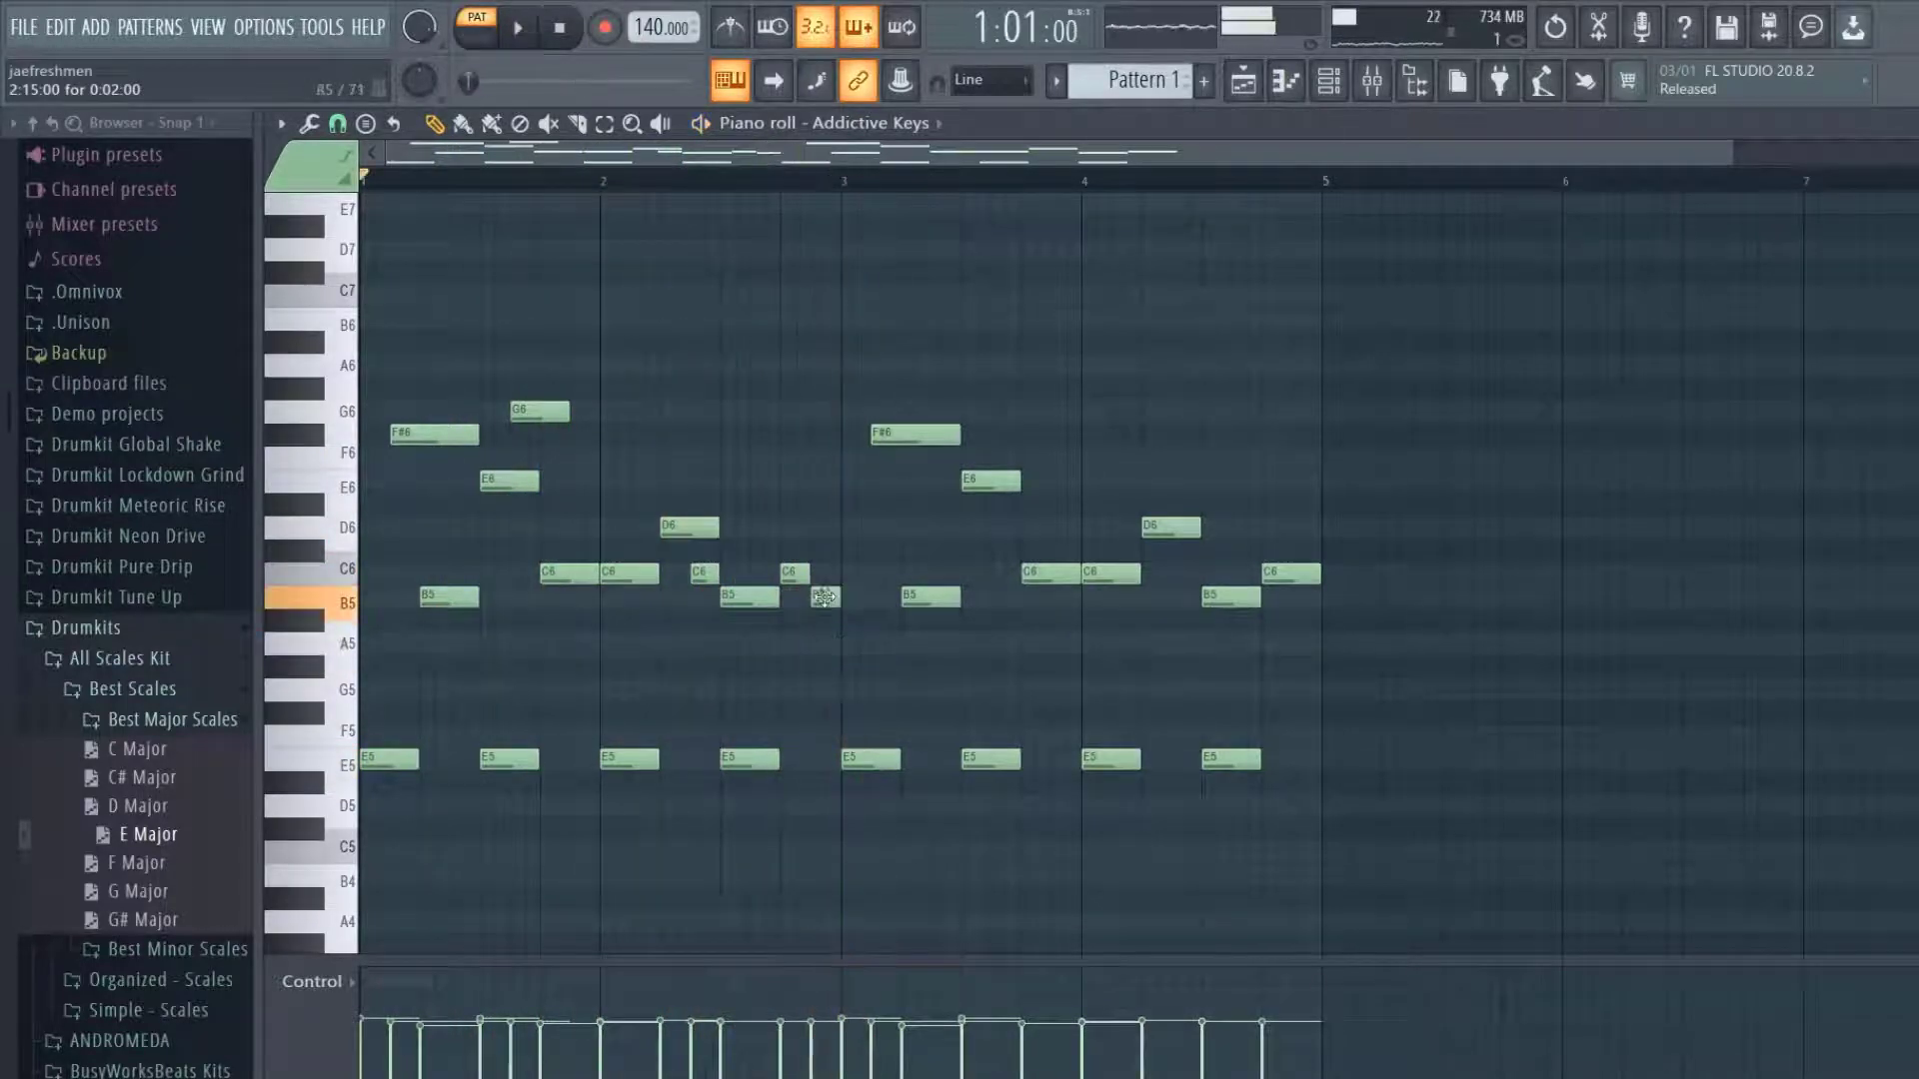
Shift the D6 note and the short C6 note beneath it in bar 2 two steps earlier, and audition the change.
drag(700, 527, 672, 573)
key(space)
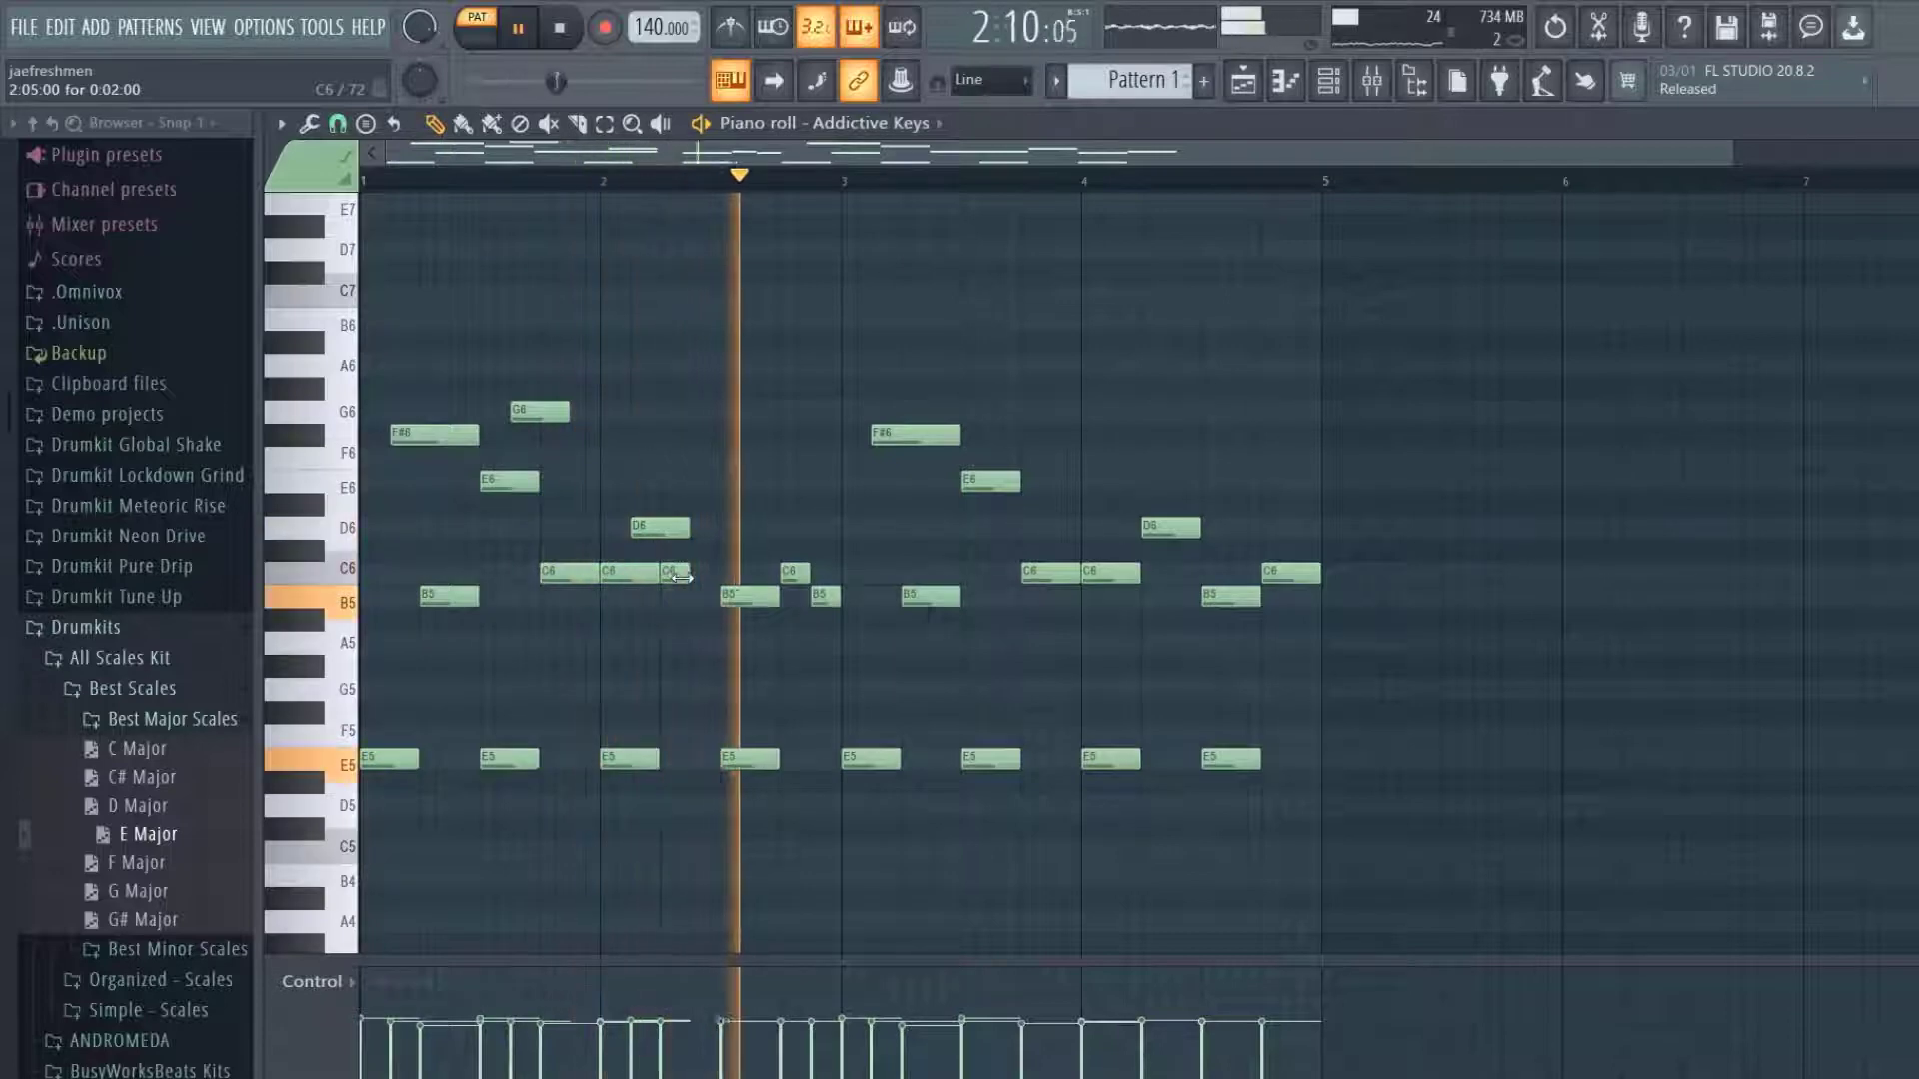
key(space)
Move the short C6 note at step 5 of bar 2 to A5 with a four-step length, and shorten the D6 note to two steps.
drag(672, 578, 677, 640)
drag(672, 655, 722, 677)
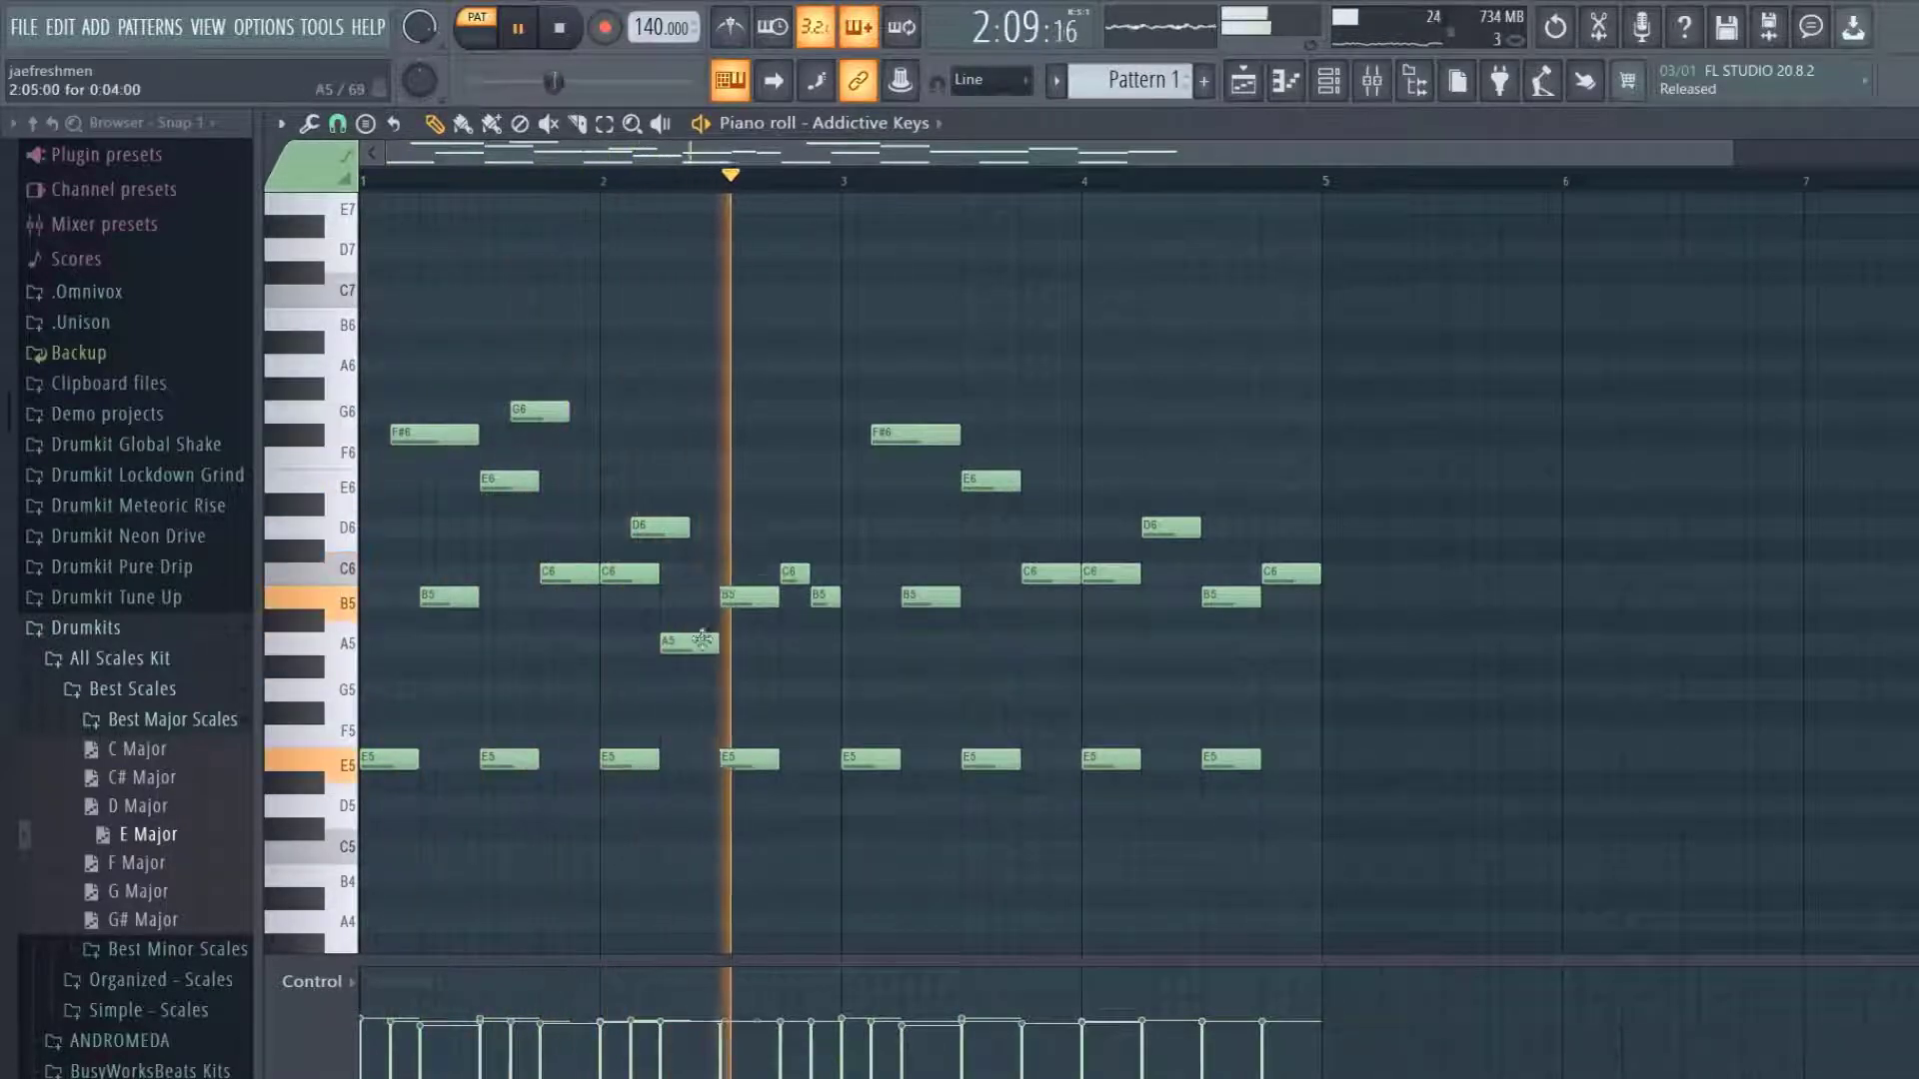
drag(685, 528, 658, 528)
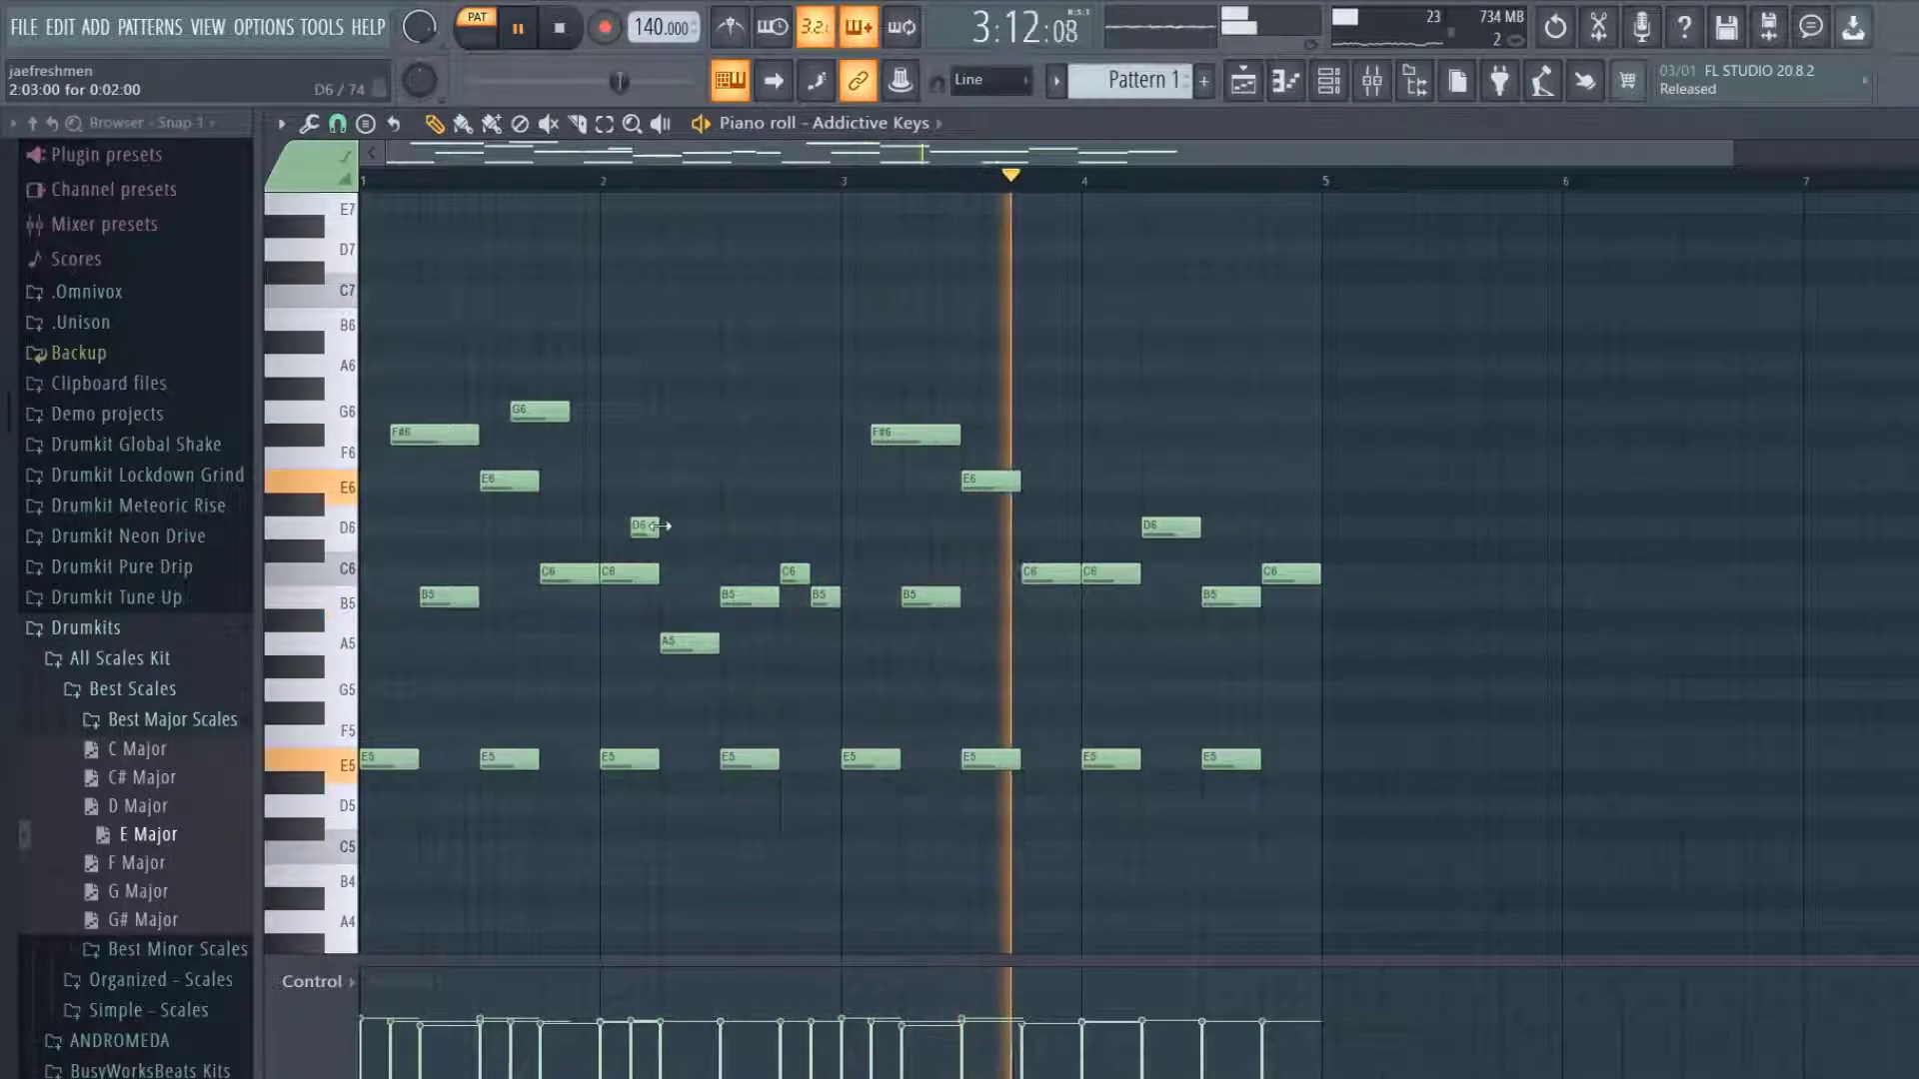
key(space)
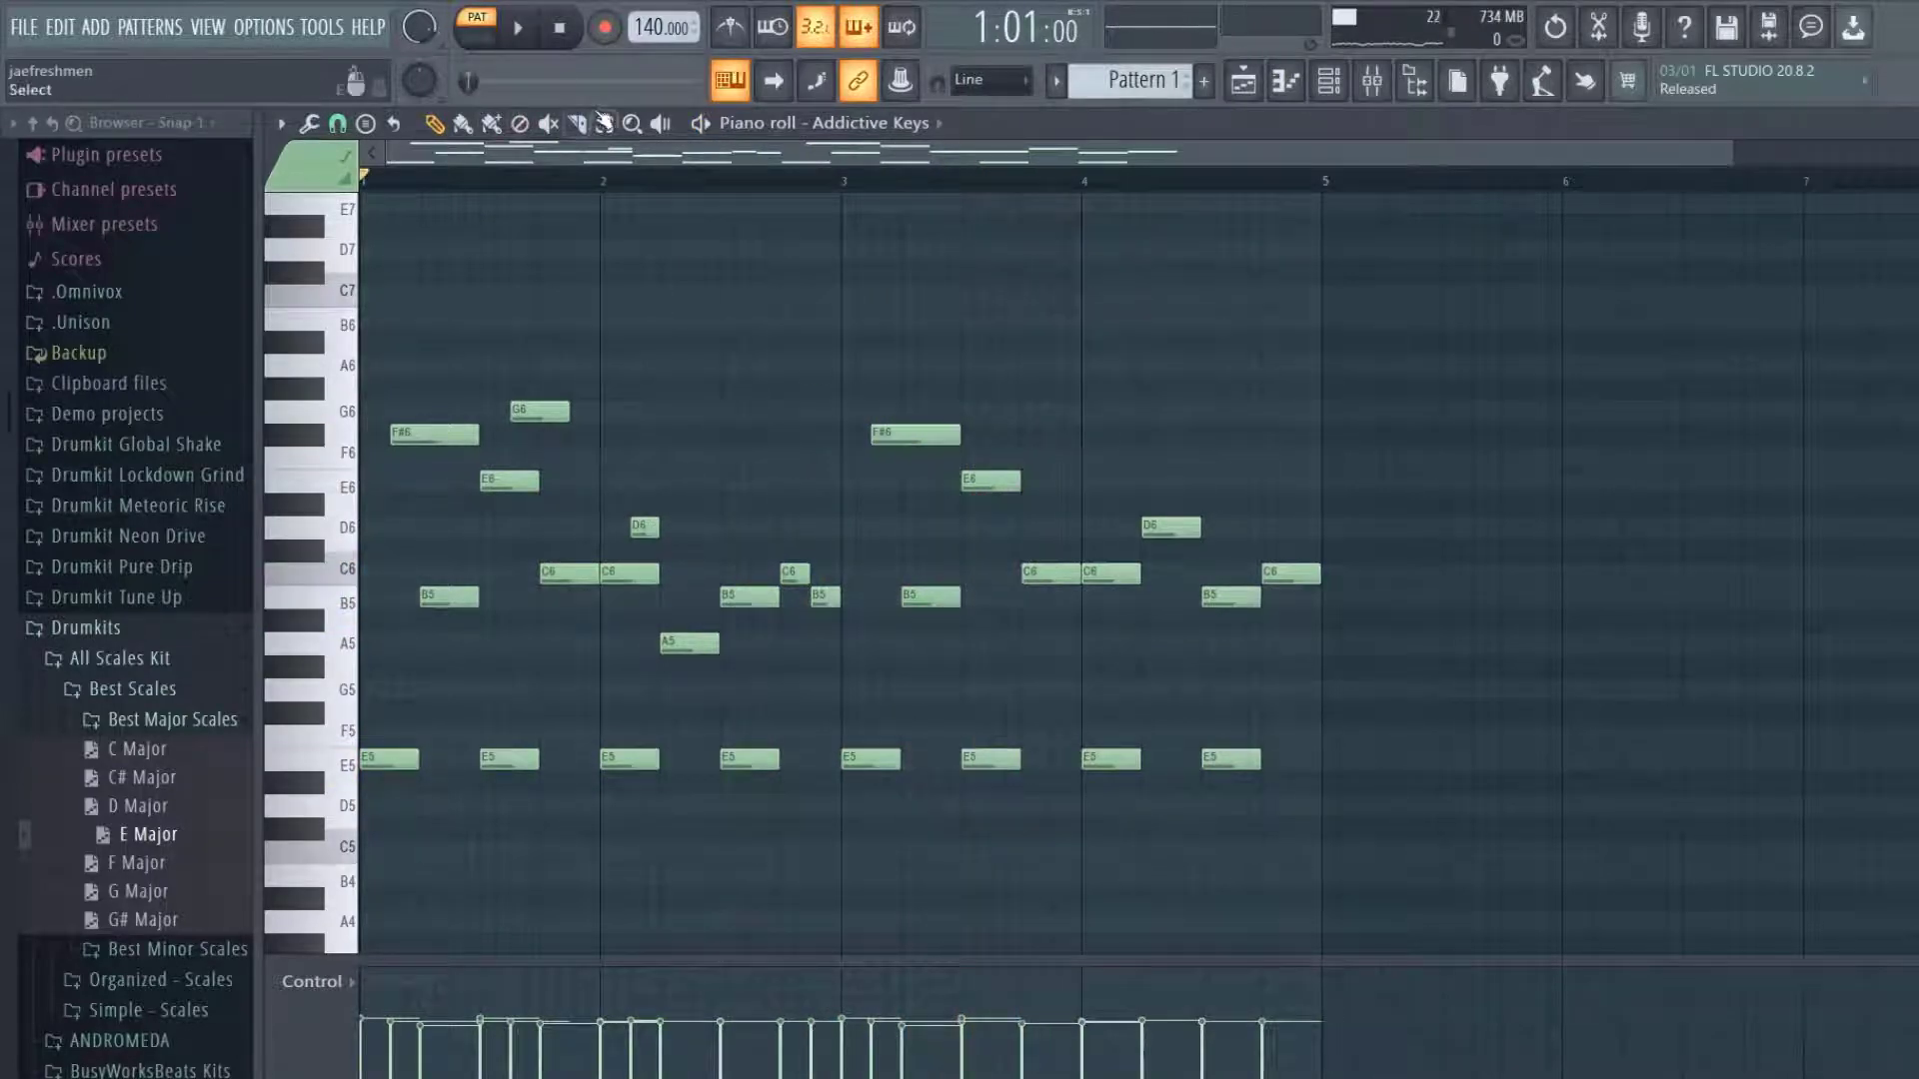
Replace all notes in bars 3 and 4 with a duplicate of the revised melody from bars 1 and 2.
click(604, 124)
drag(1379, 840, 863, 392)
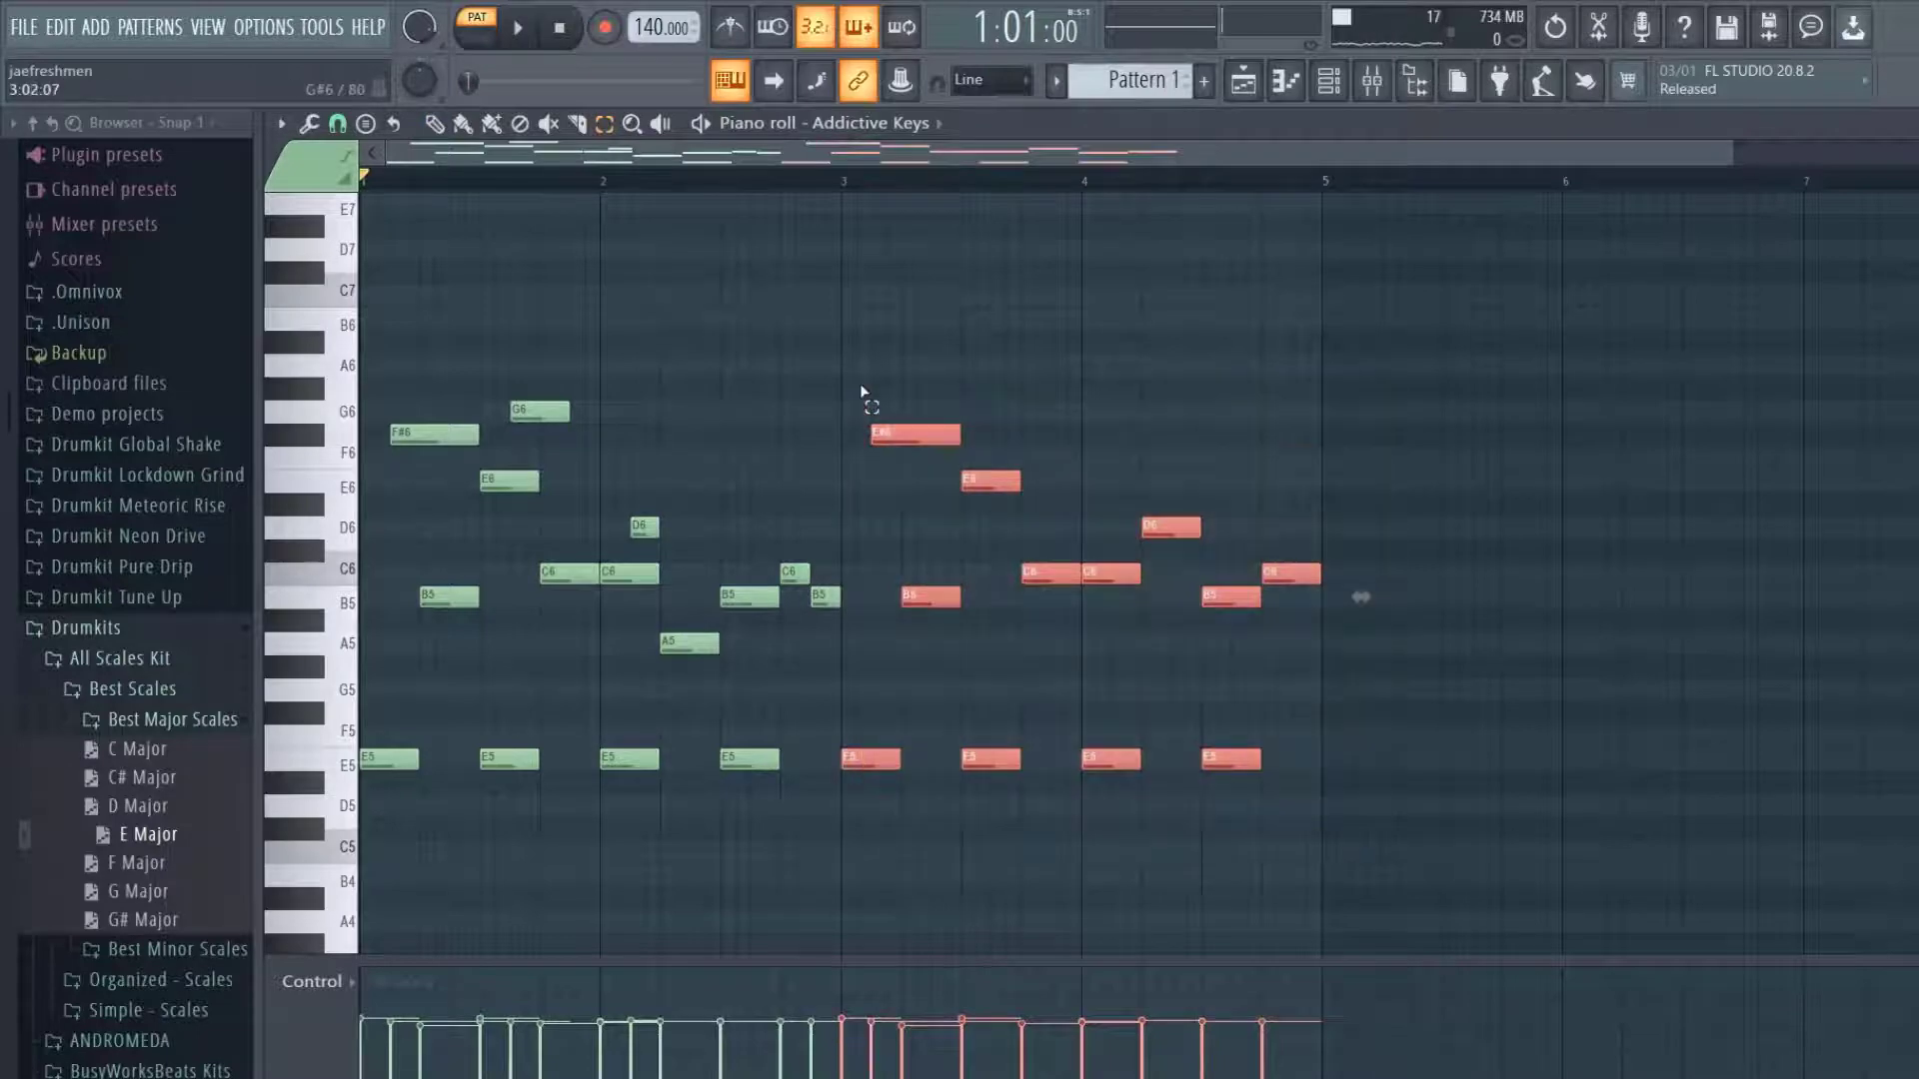
key(Delete)
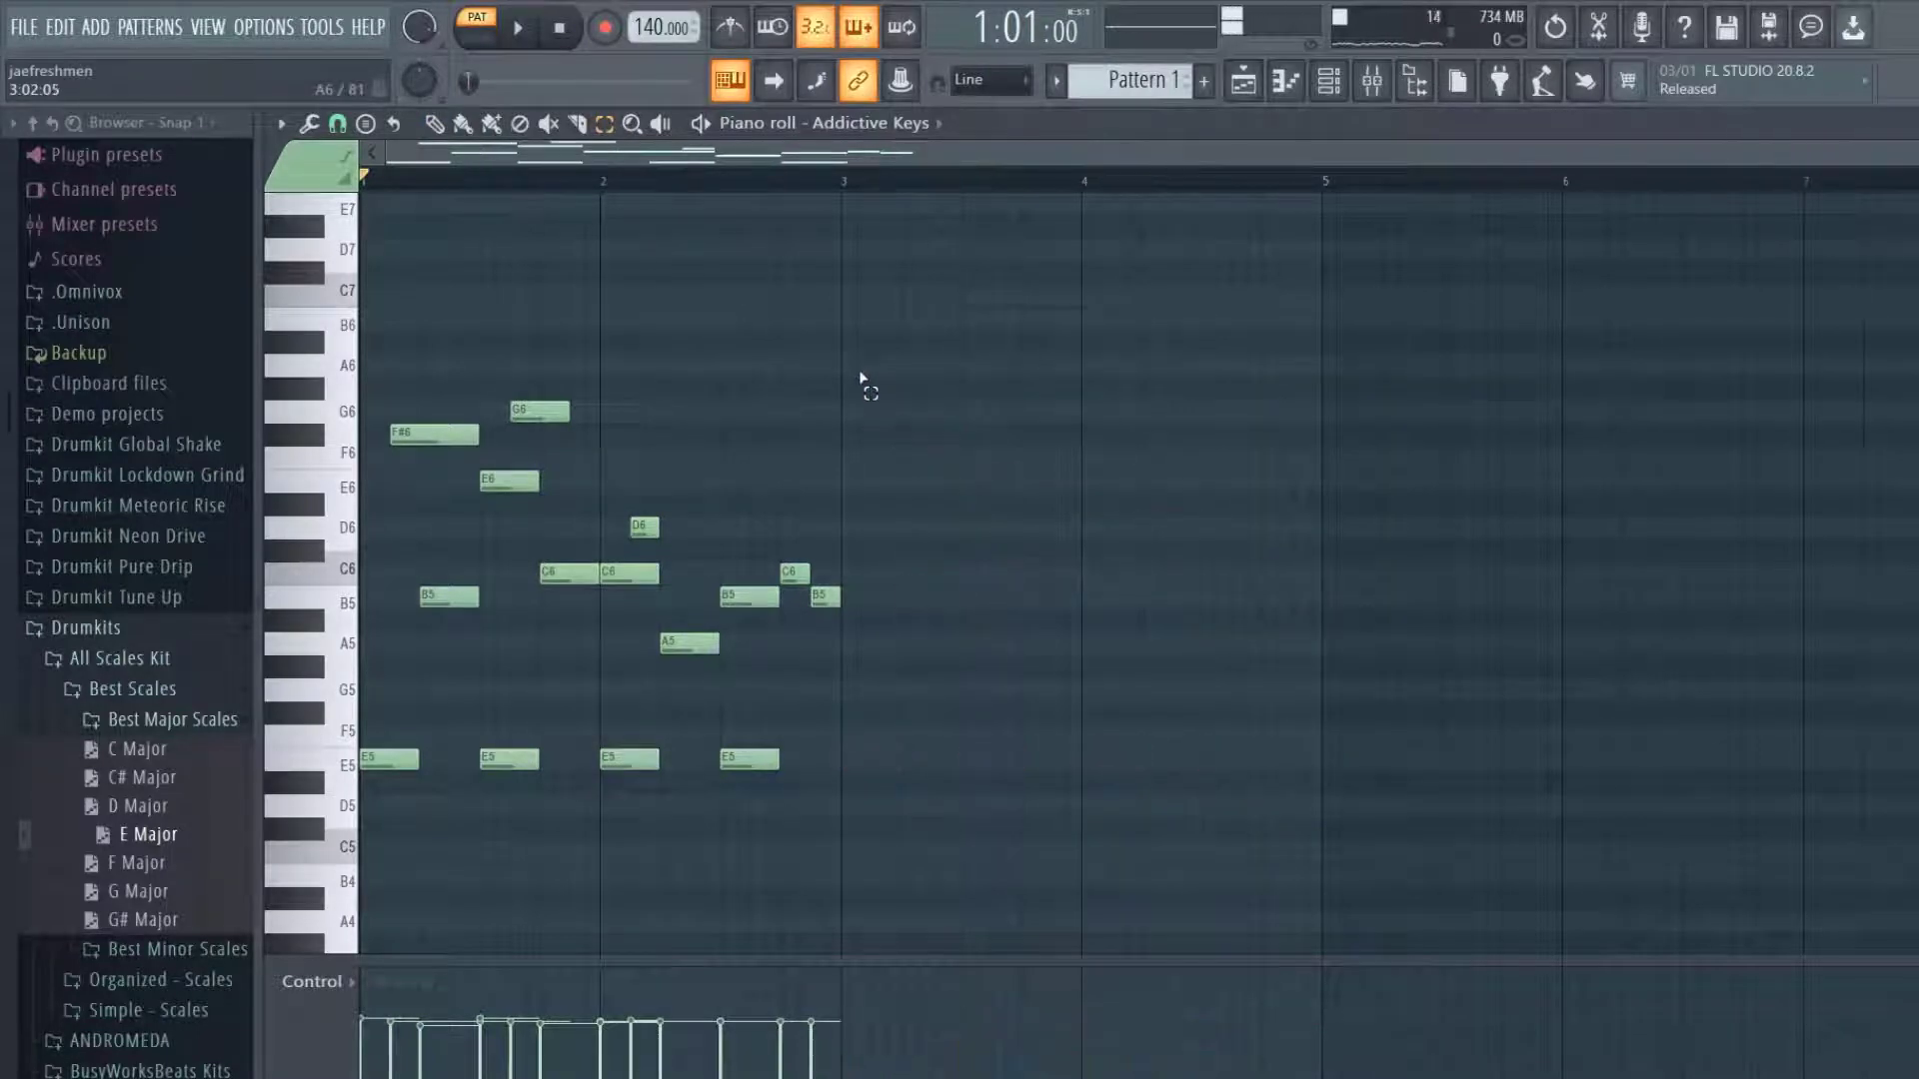
key(ctrl+z)
Lengthen the D6 notes in bars 2 and 4 to six steps each while playing the pattern.
drag(657, 527, 717, 527)
key(space)
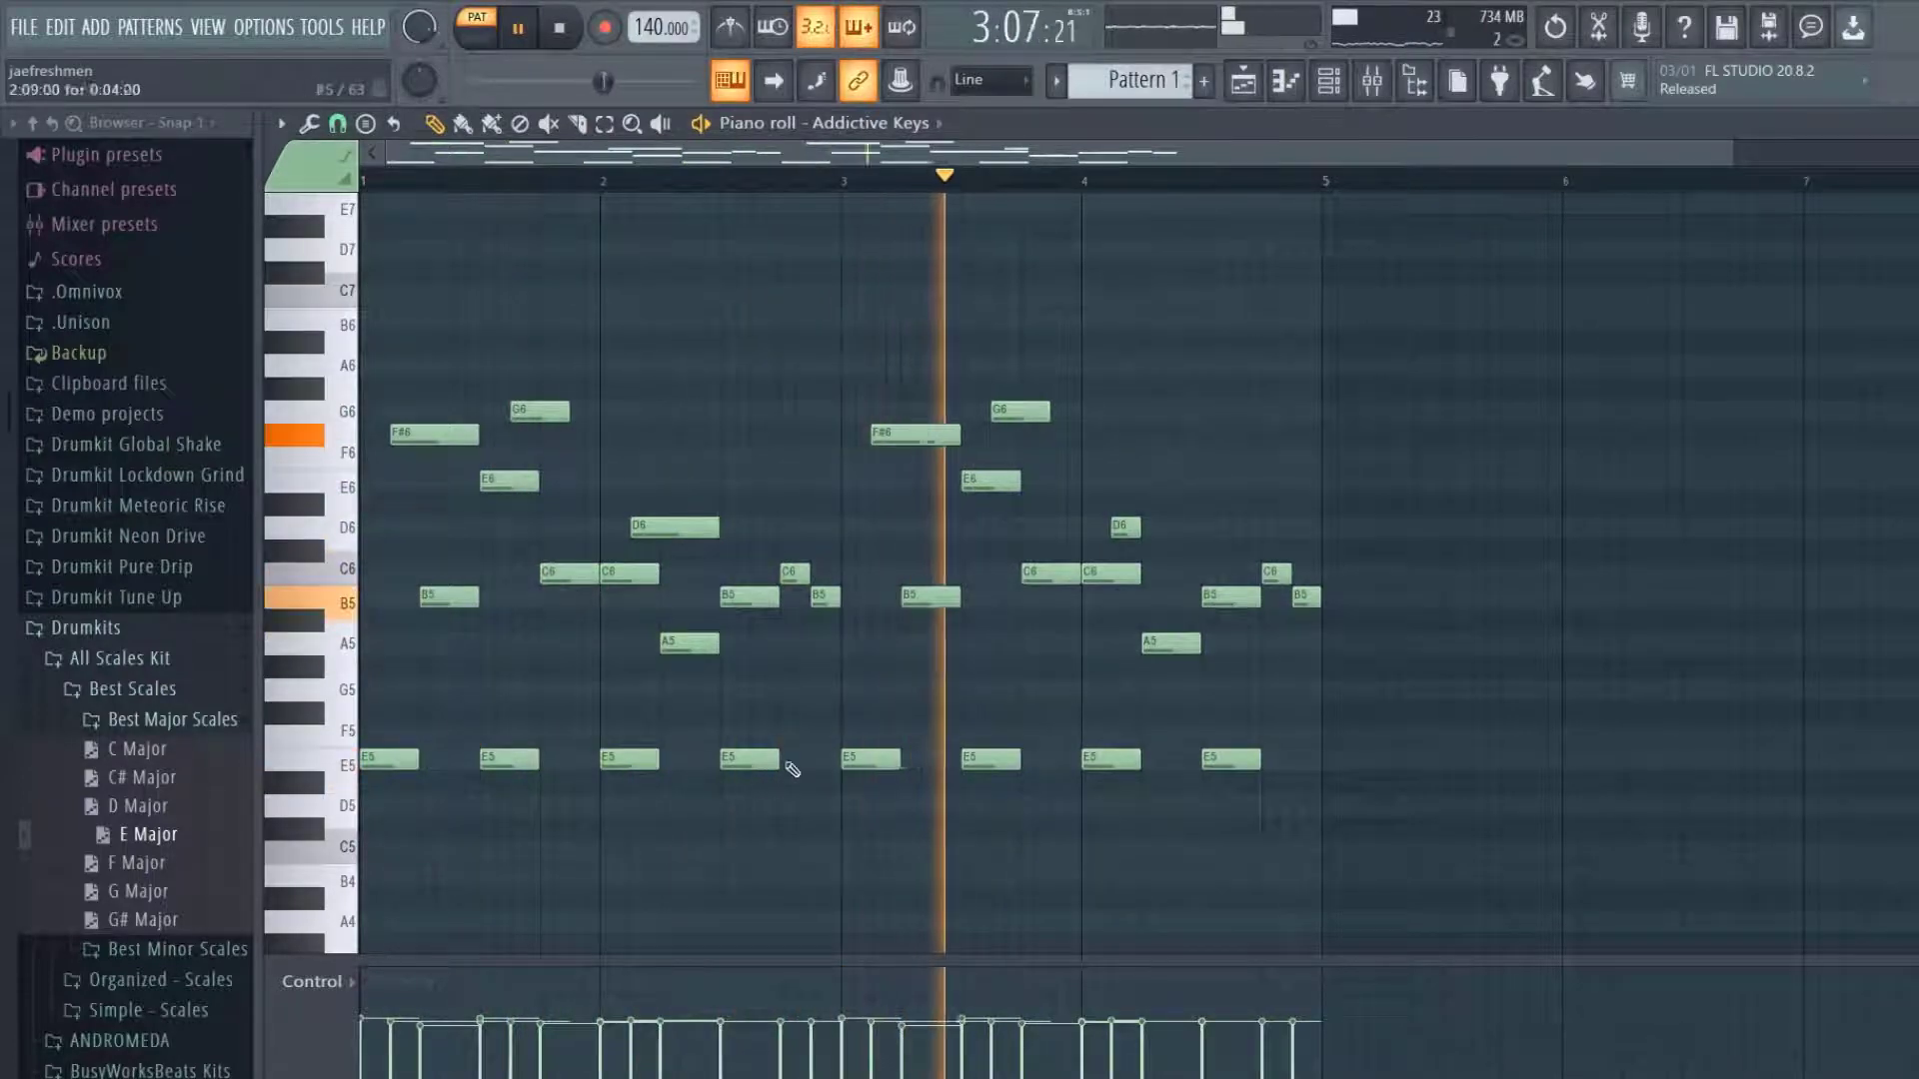
drag(1140, 526, 1200, 527)
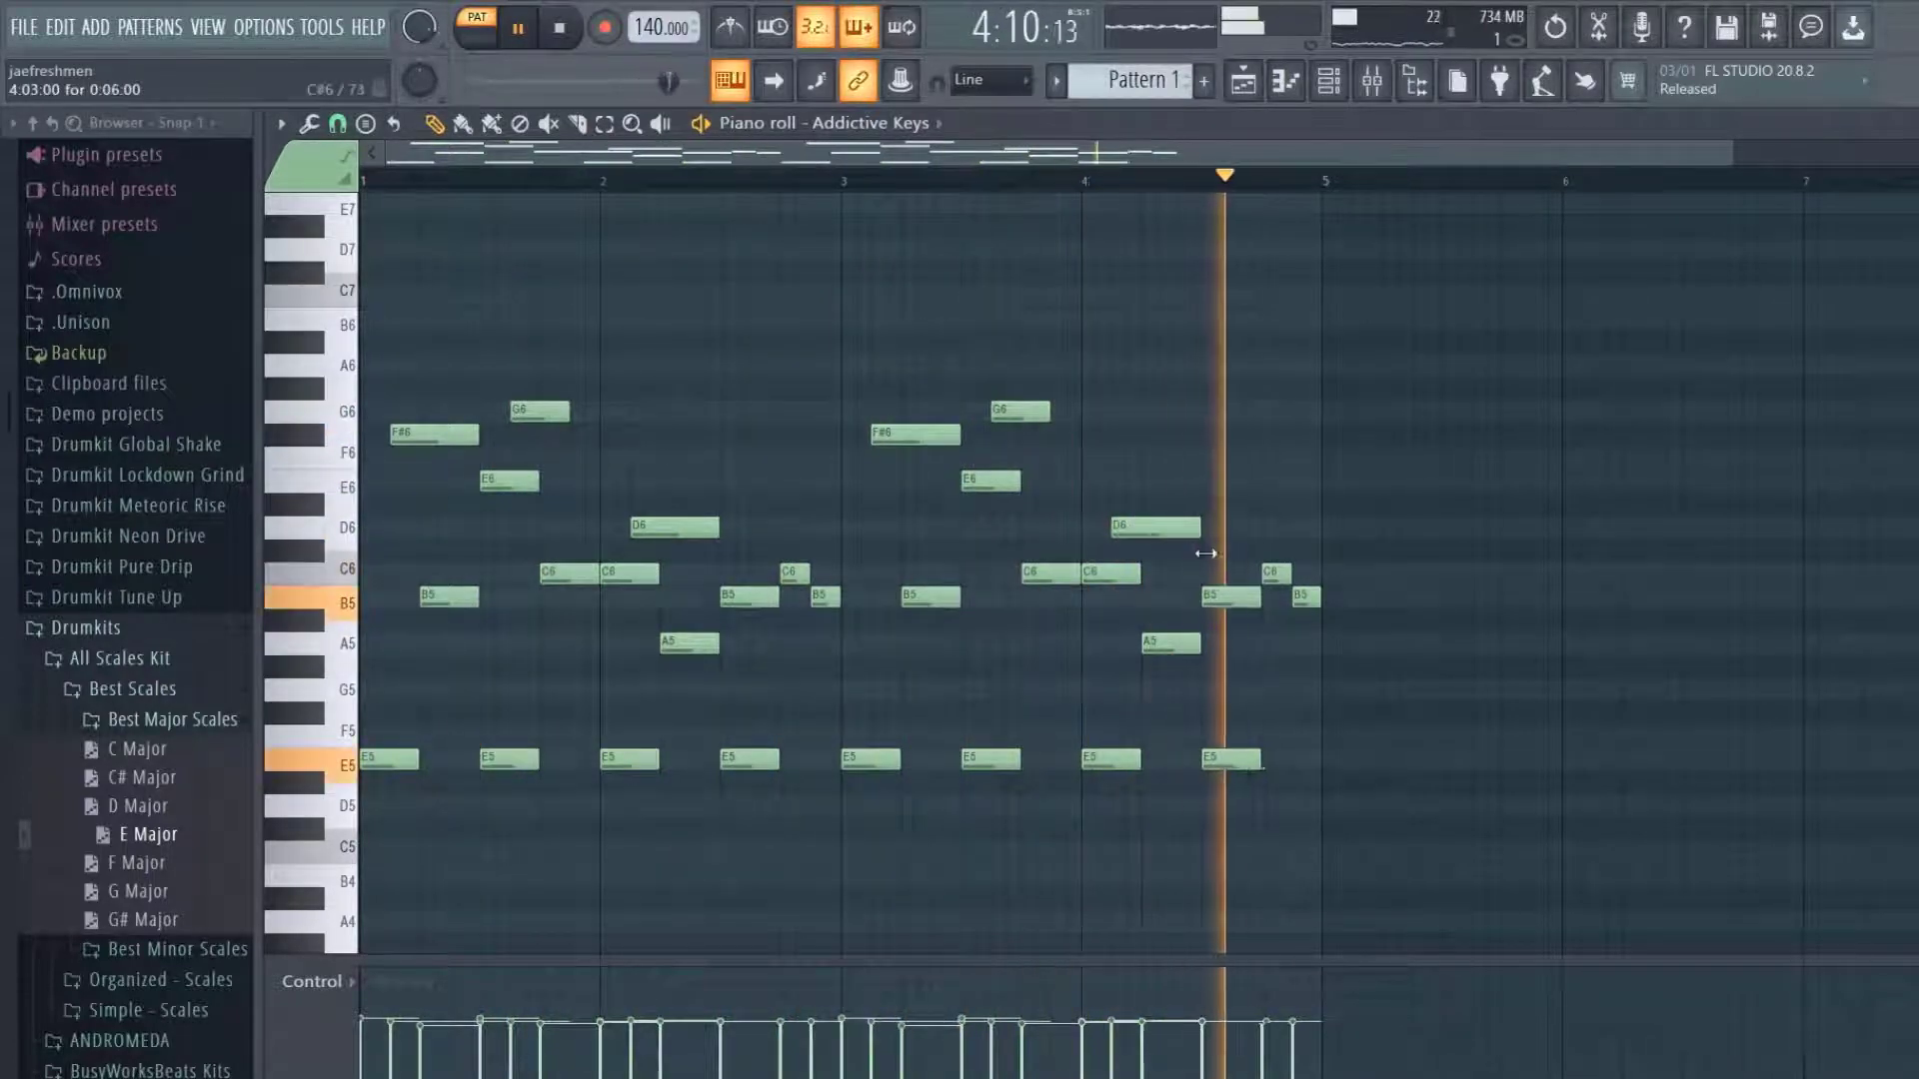
key(space)
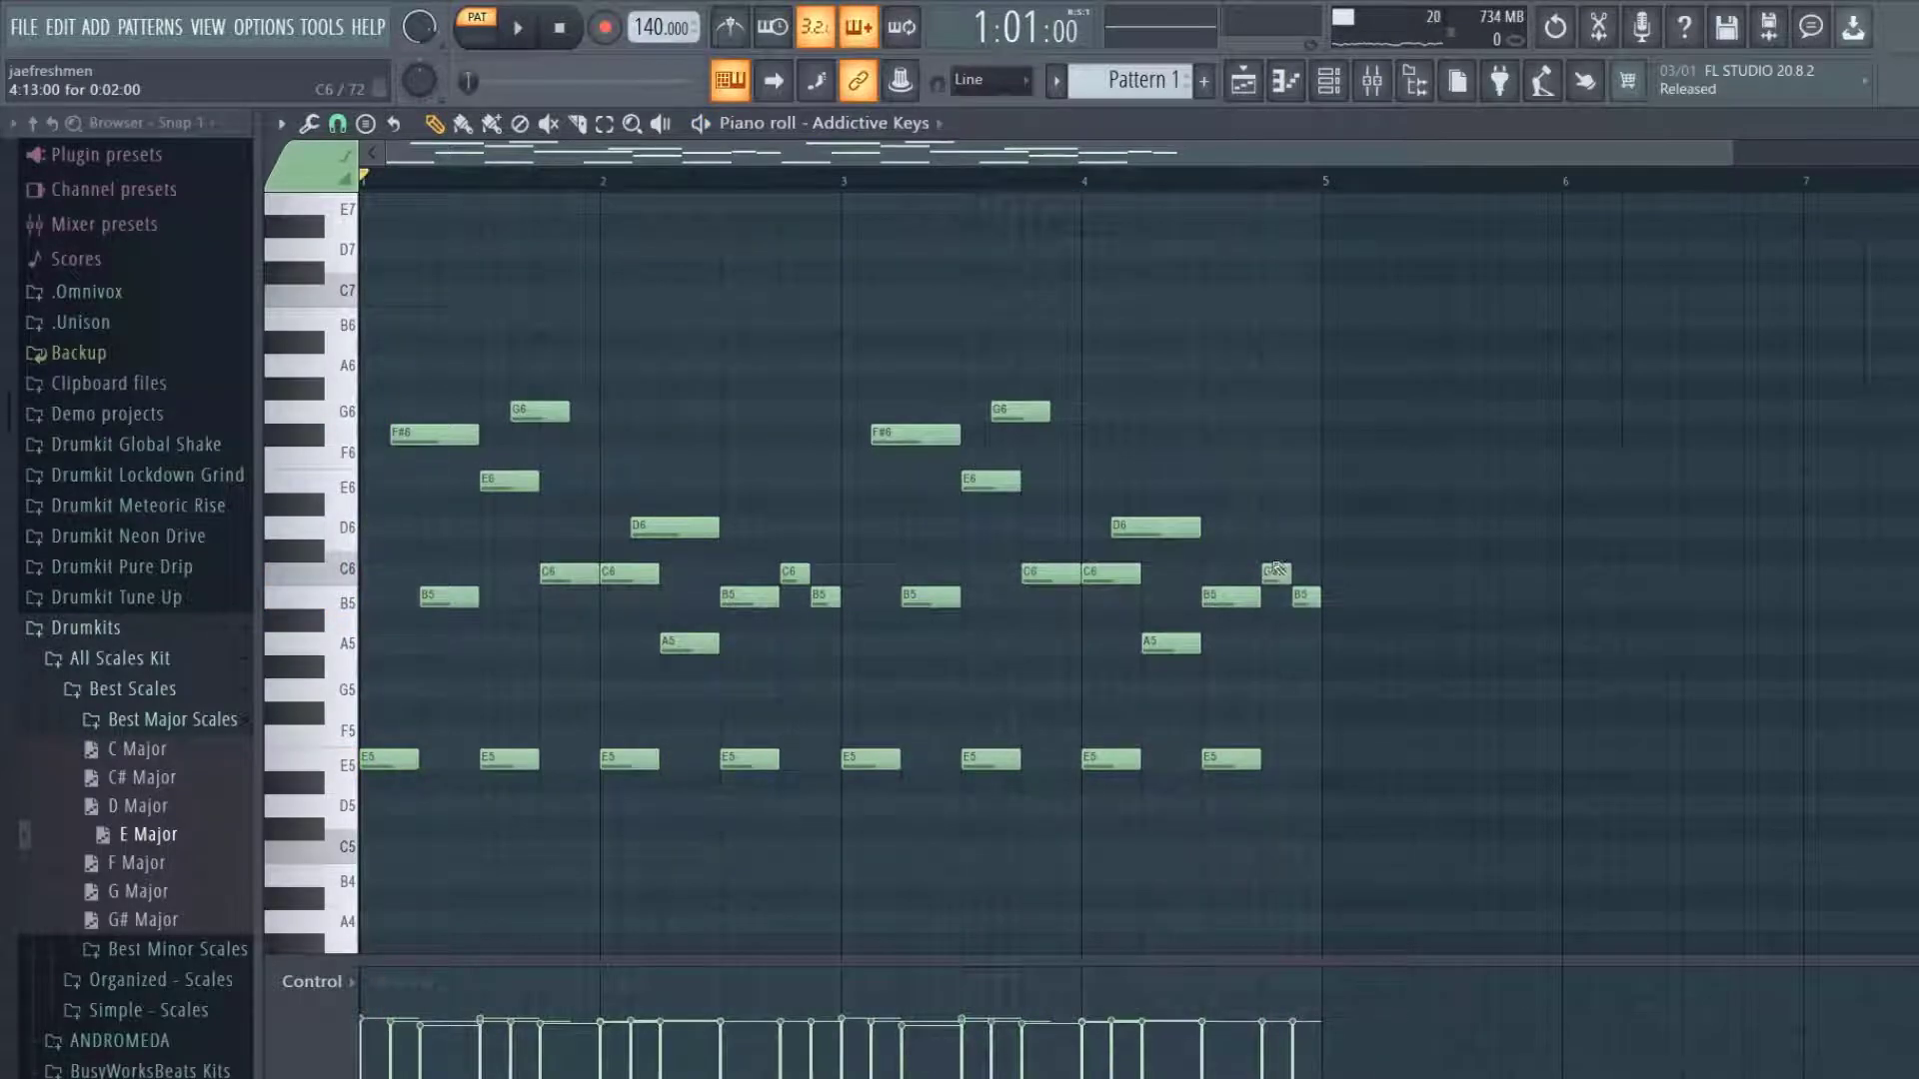
Add a two-step E6 note at the very end of bar 4.
drag(1265, 505, 1291, 477)
drag(1378, 480, 1318, 482)
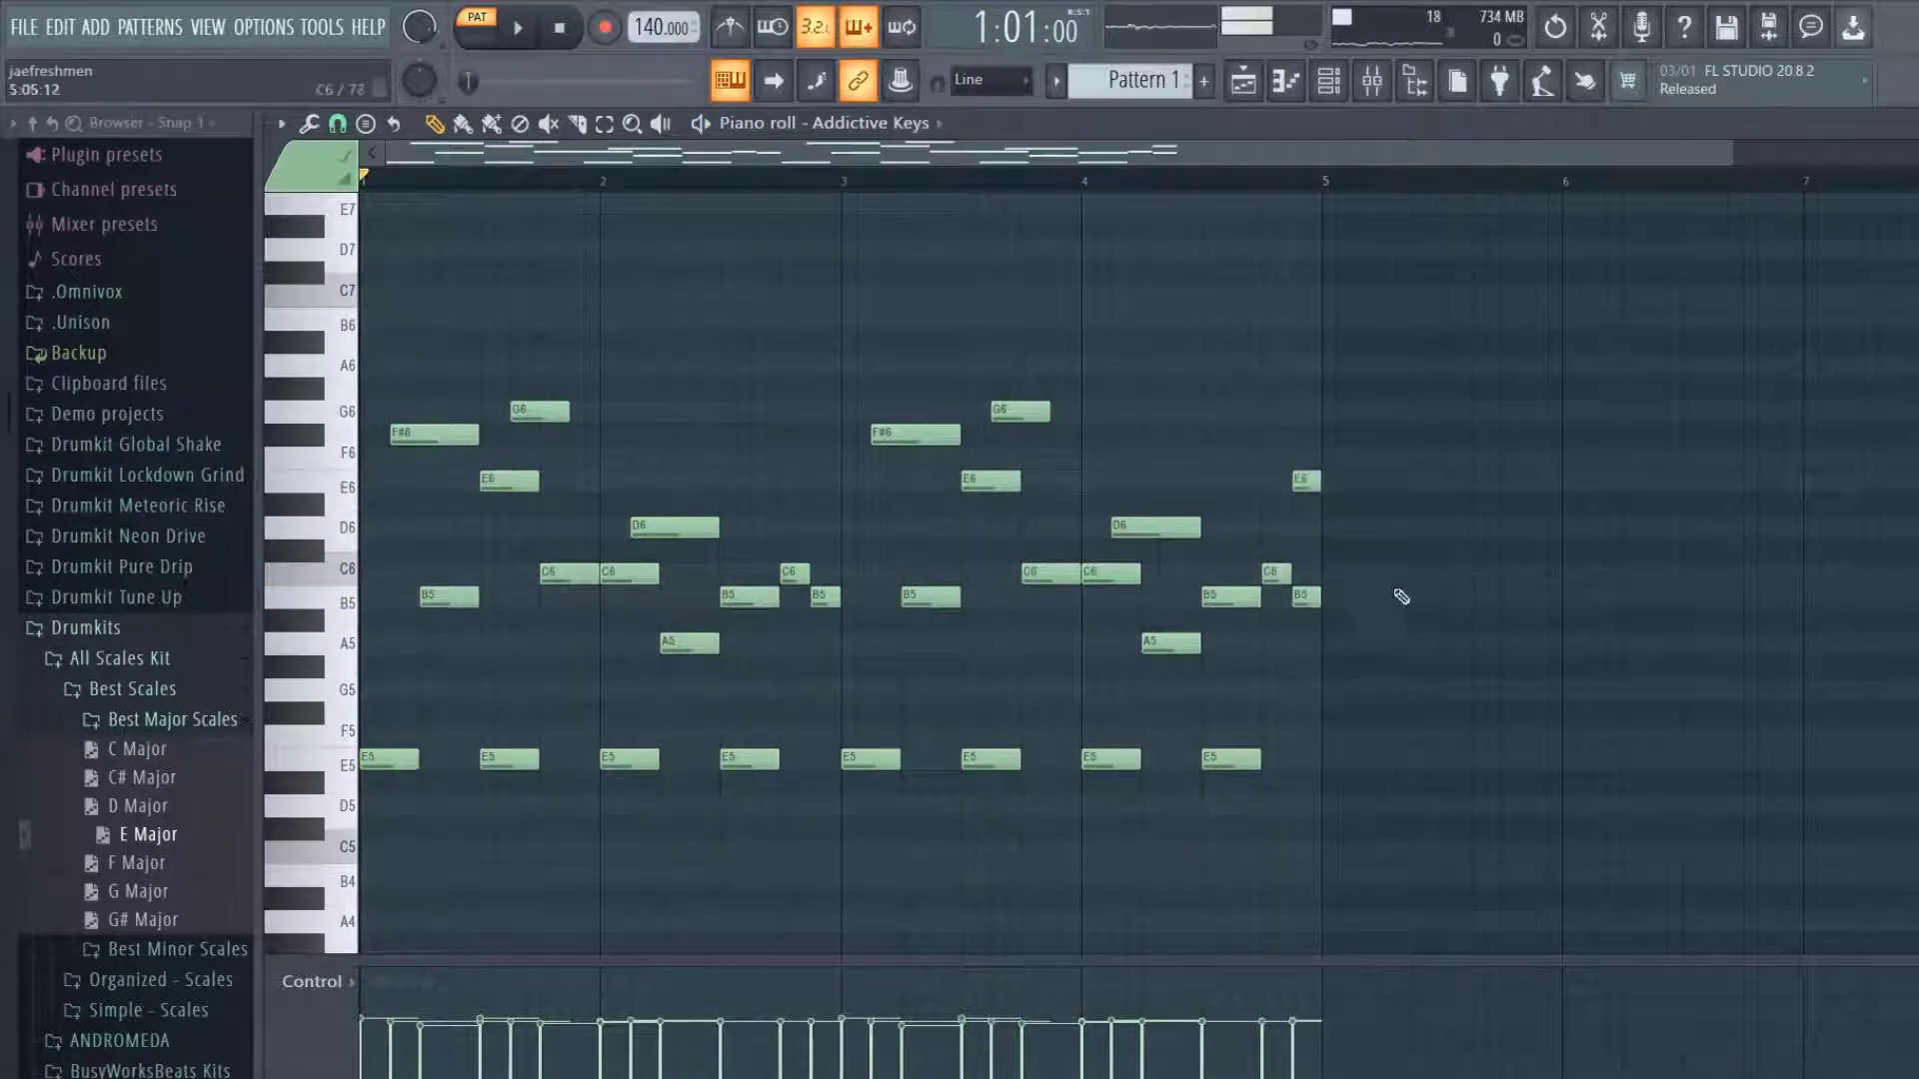
scroll(814, 646, down, 3)
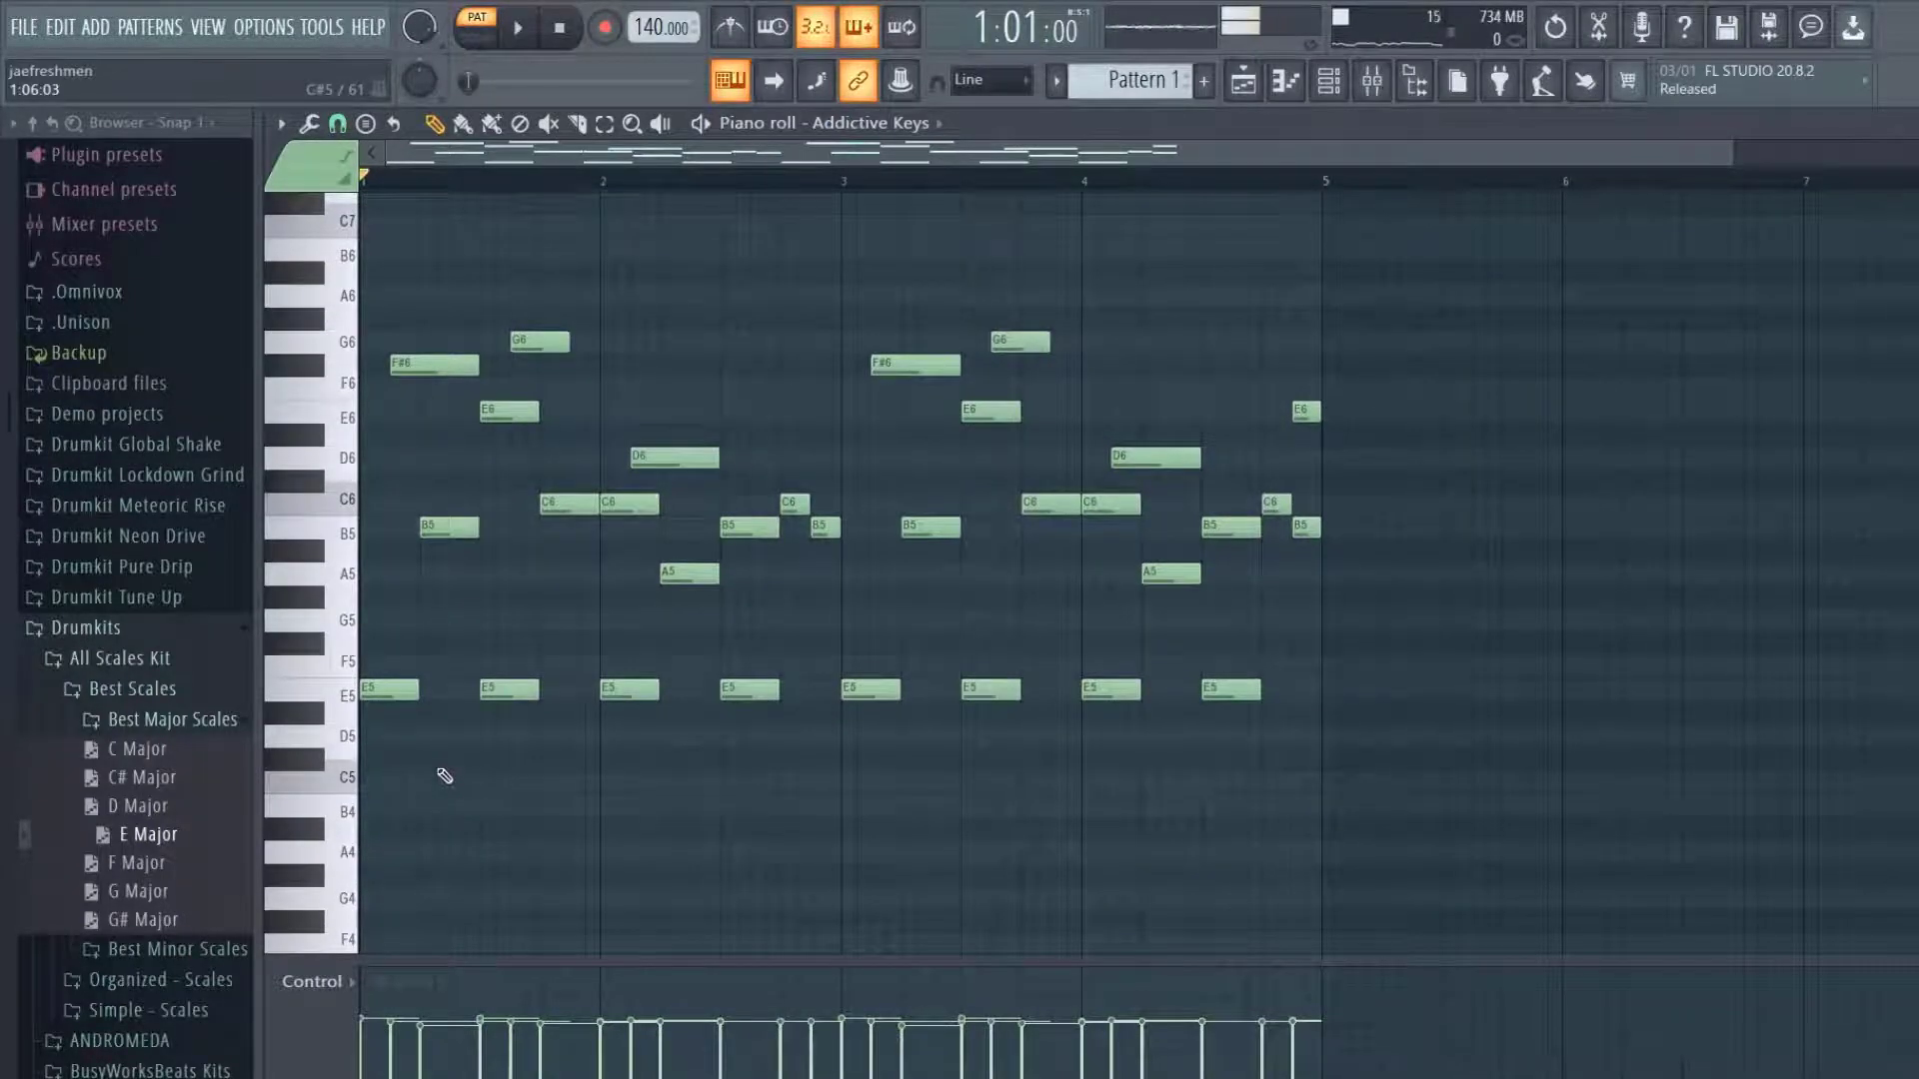
scroll(445, 776, down, 6)
click(372, 782)
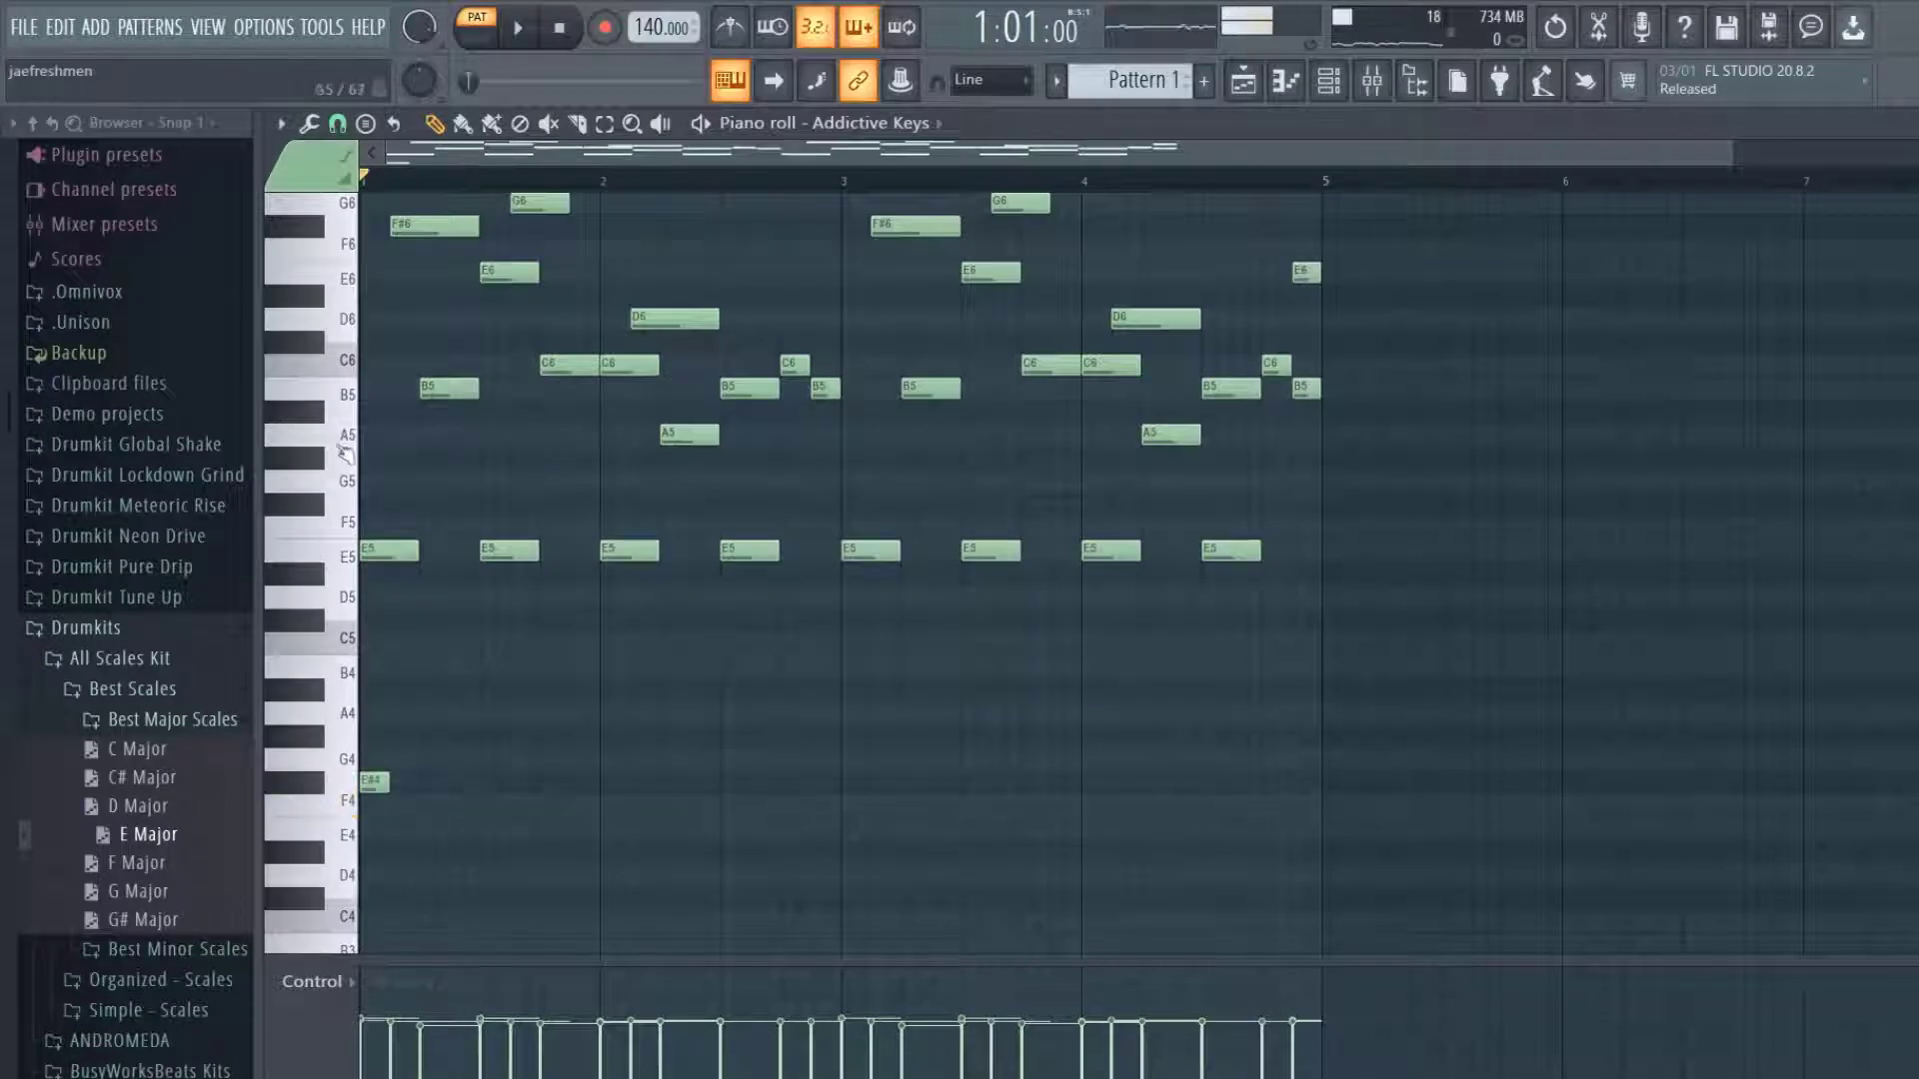
right_click(375, 781)
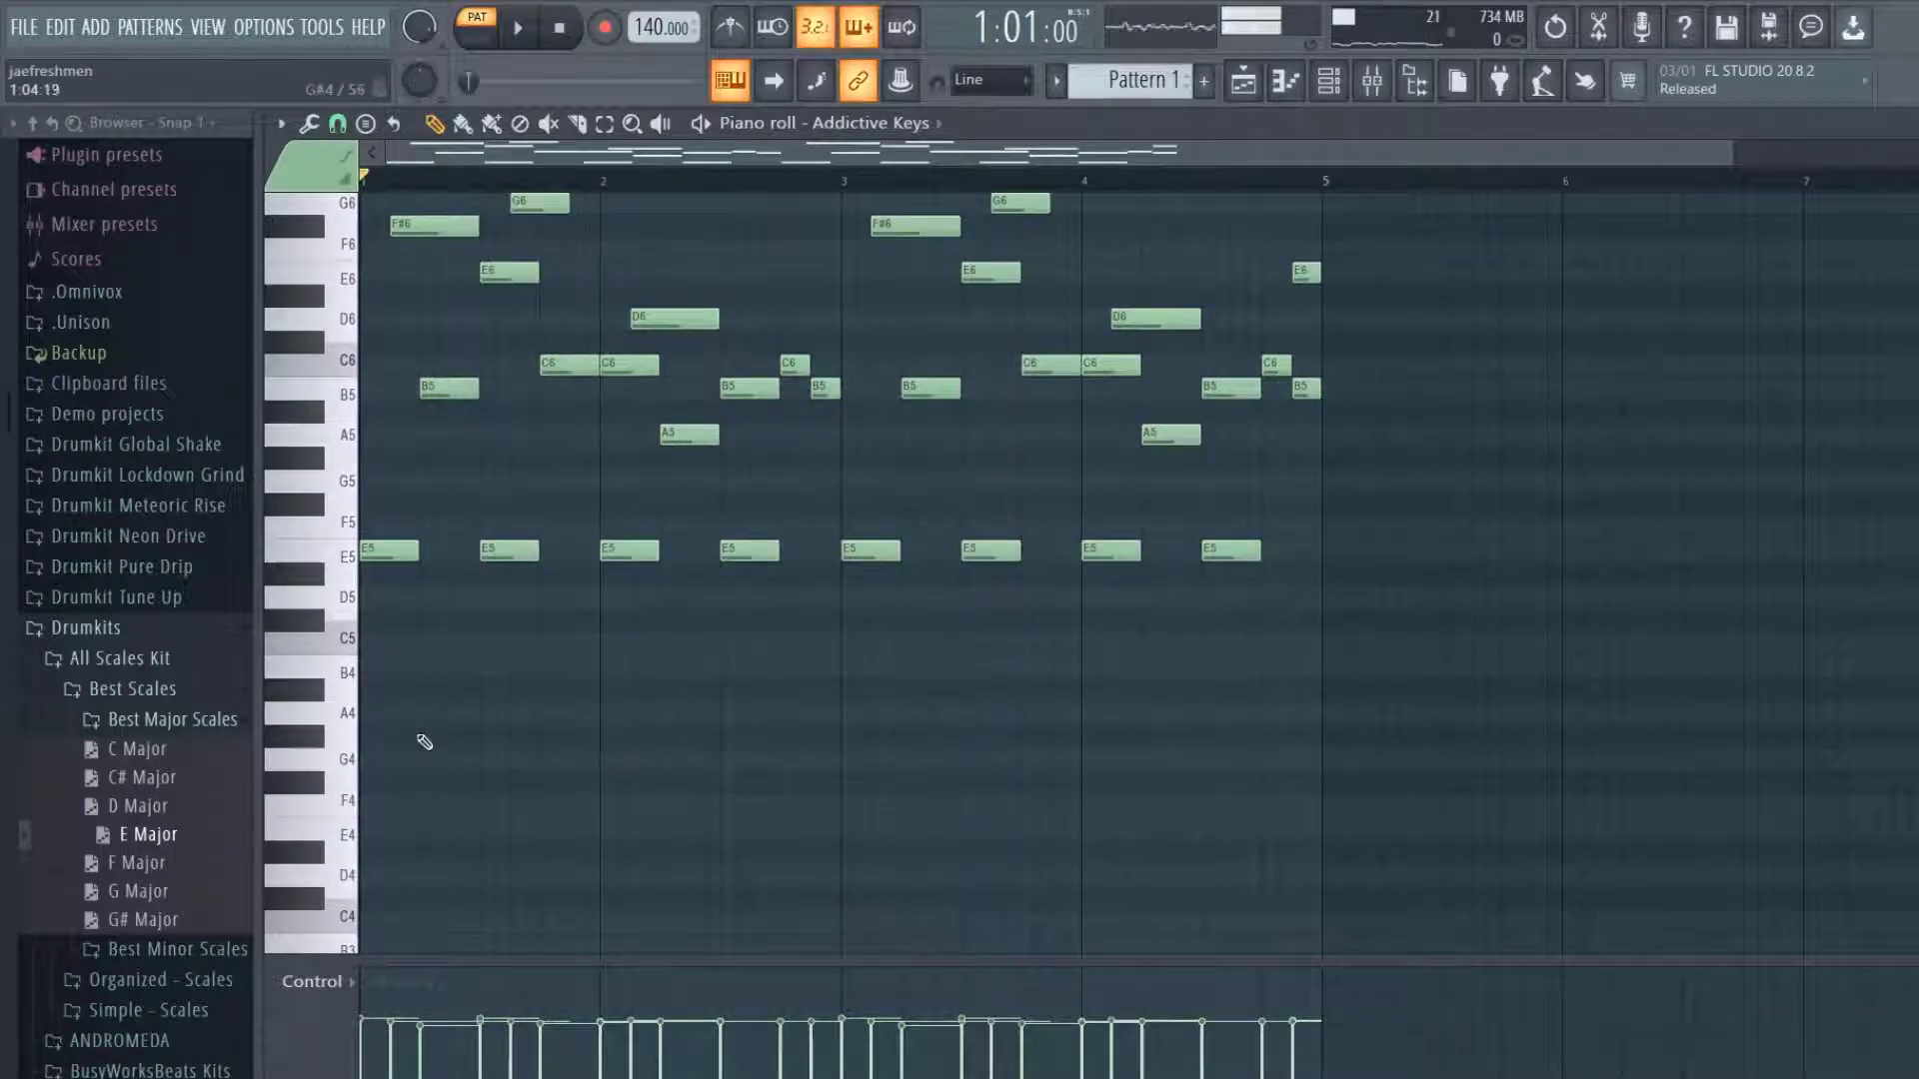
scroll(482, 774, up, 6)
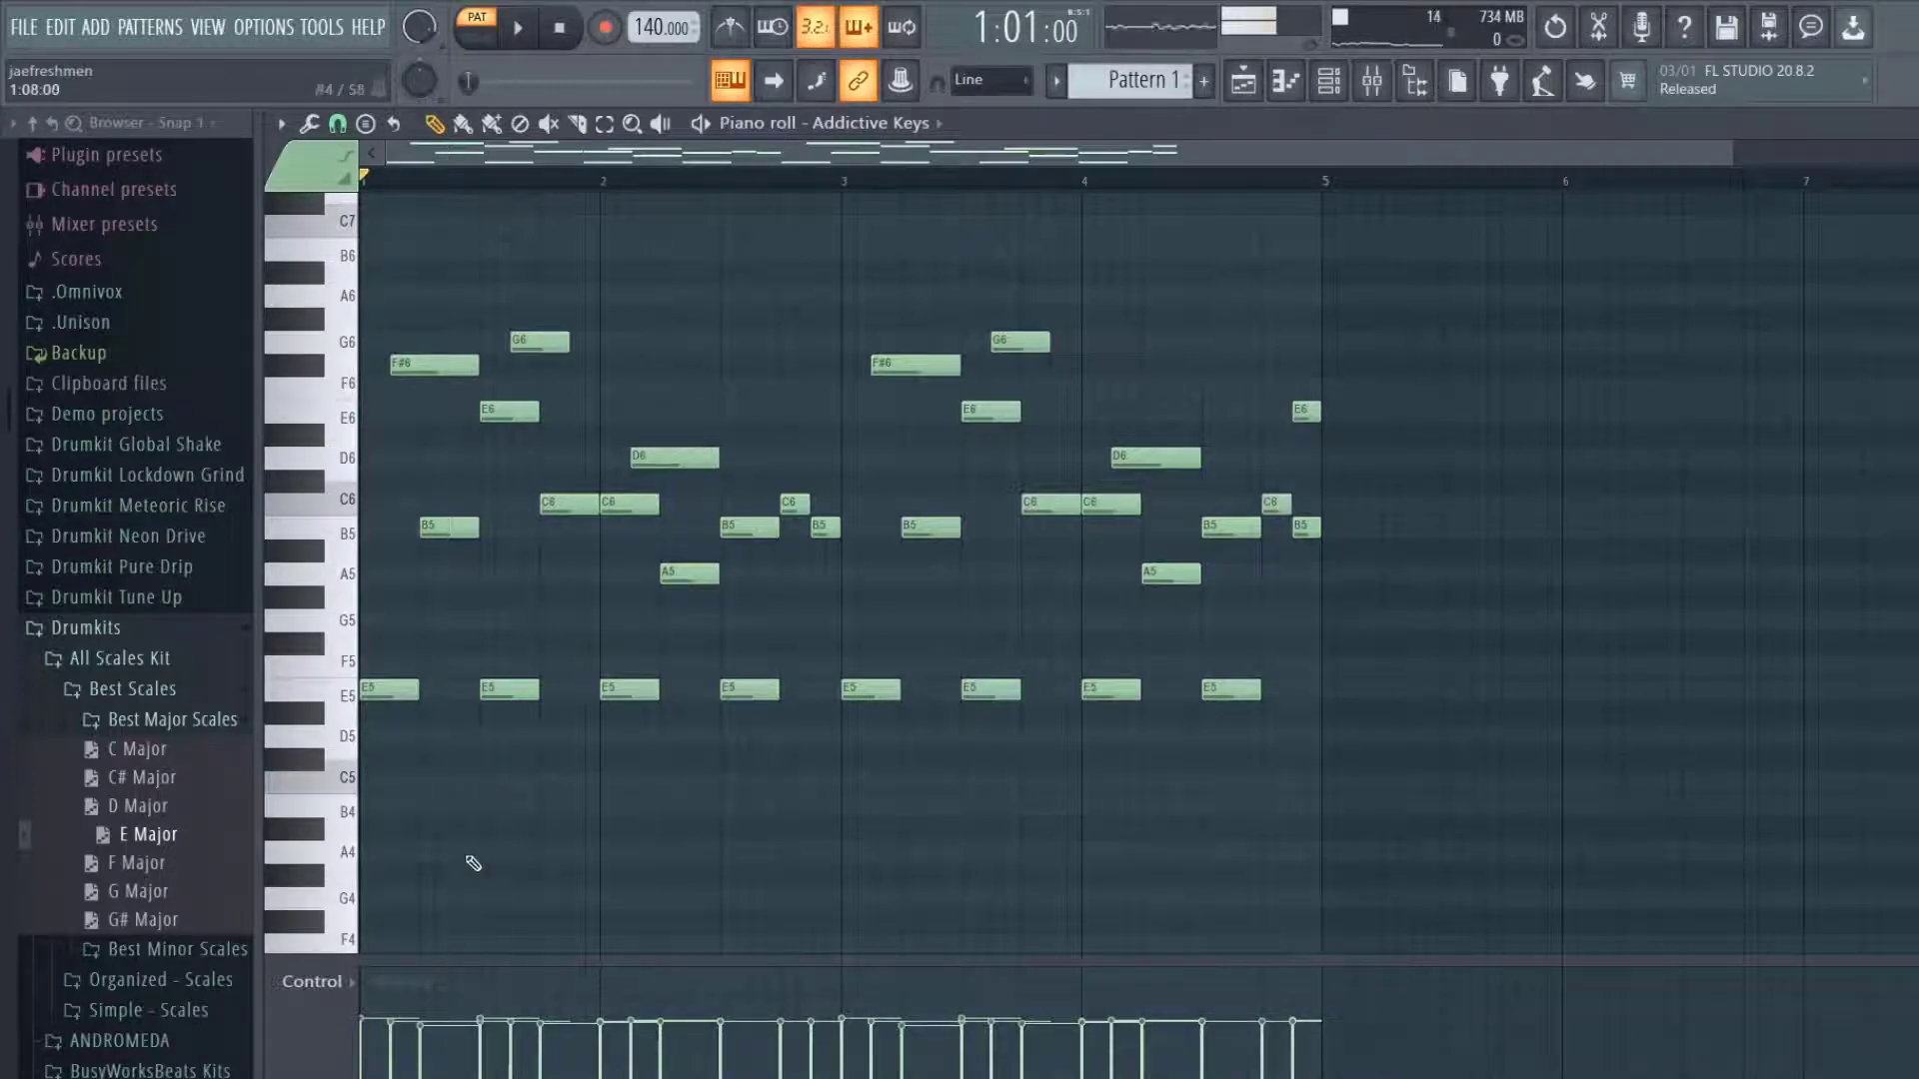
Add a two-bar E3 bass note at the start of bar 1 and audition it with the melody.
scroll(469, 825, down, 3)
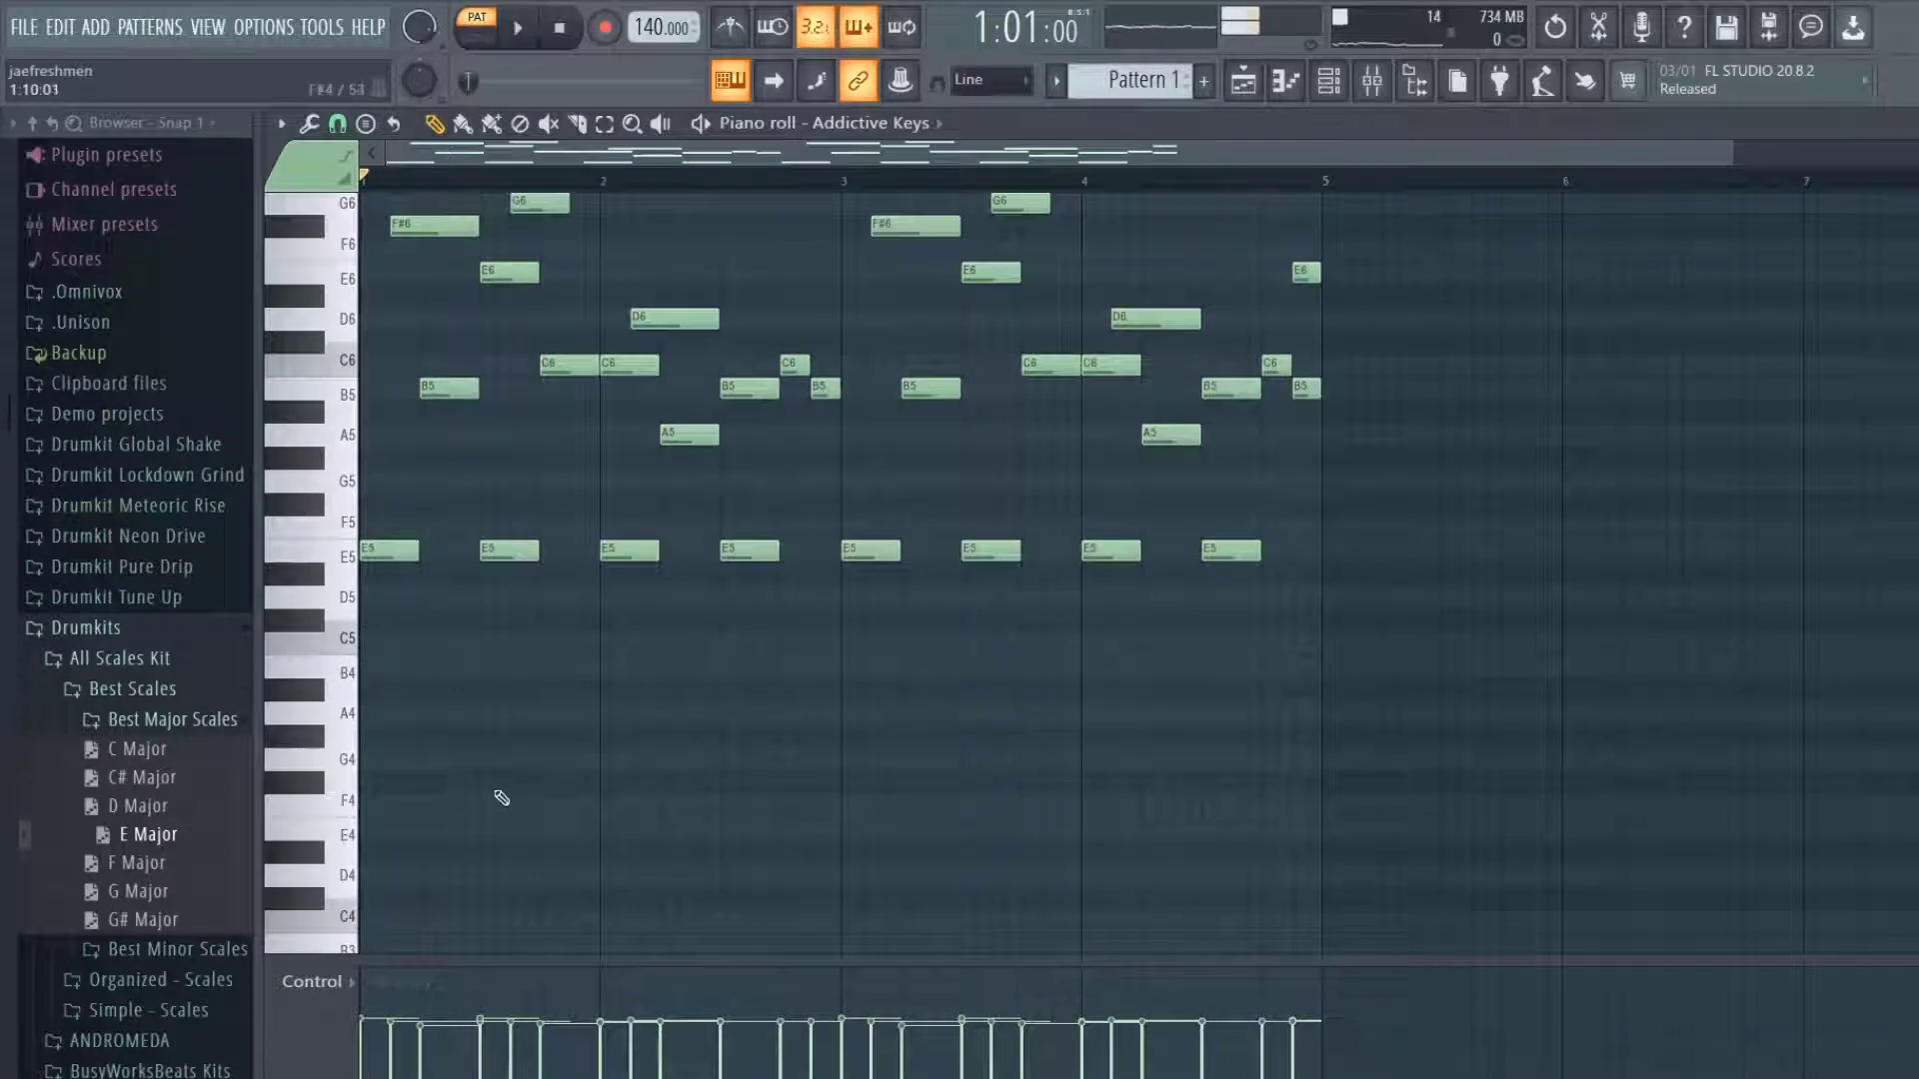
click(383, 760)
drag(394, 762, 835, 801)
drag(719, 759, 691, 807)
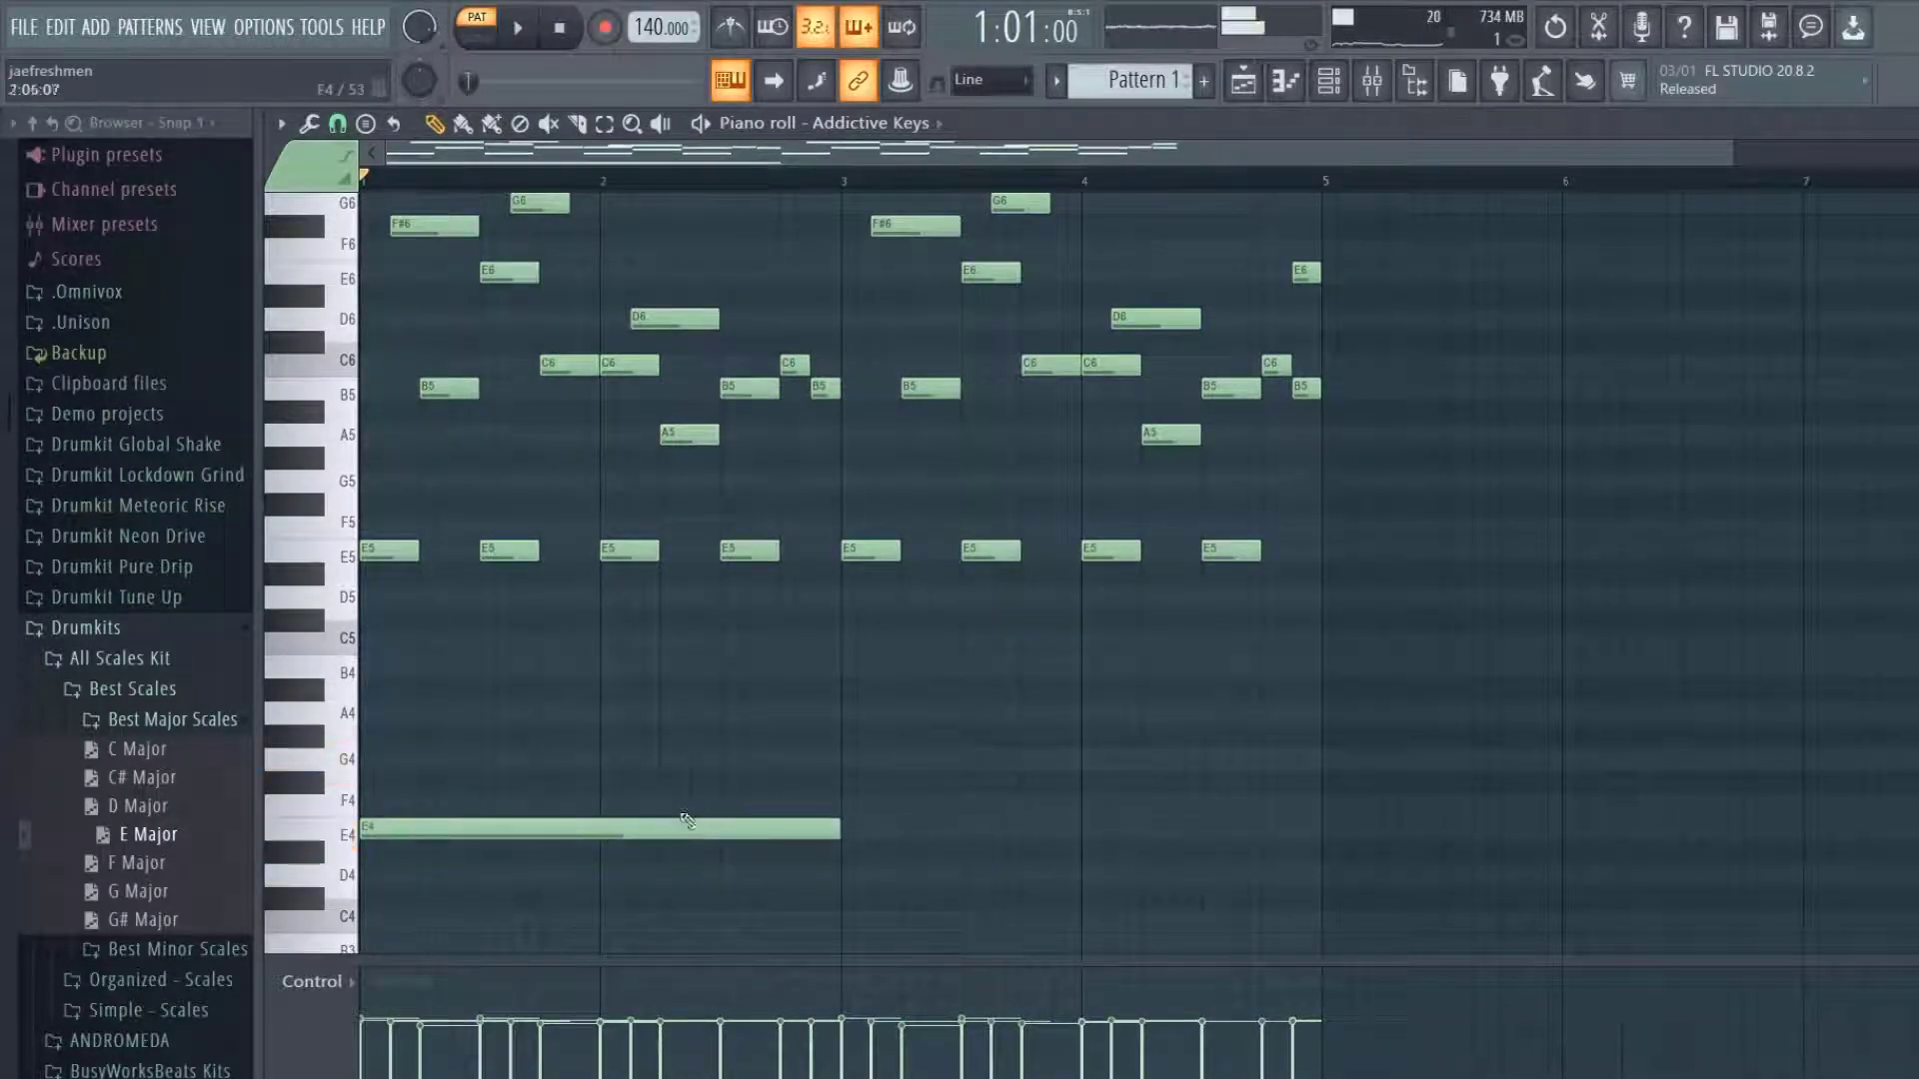
key(space)
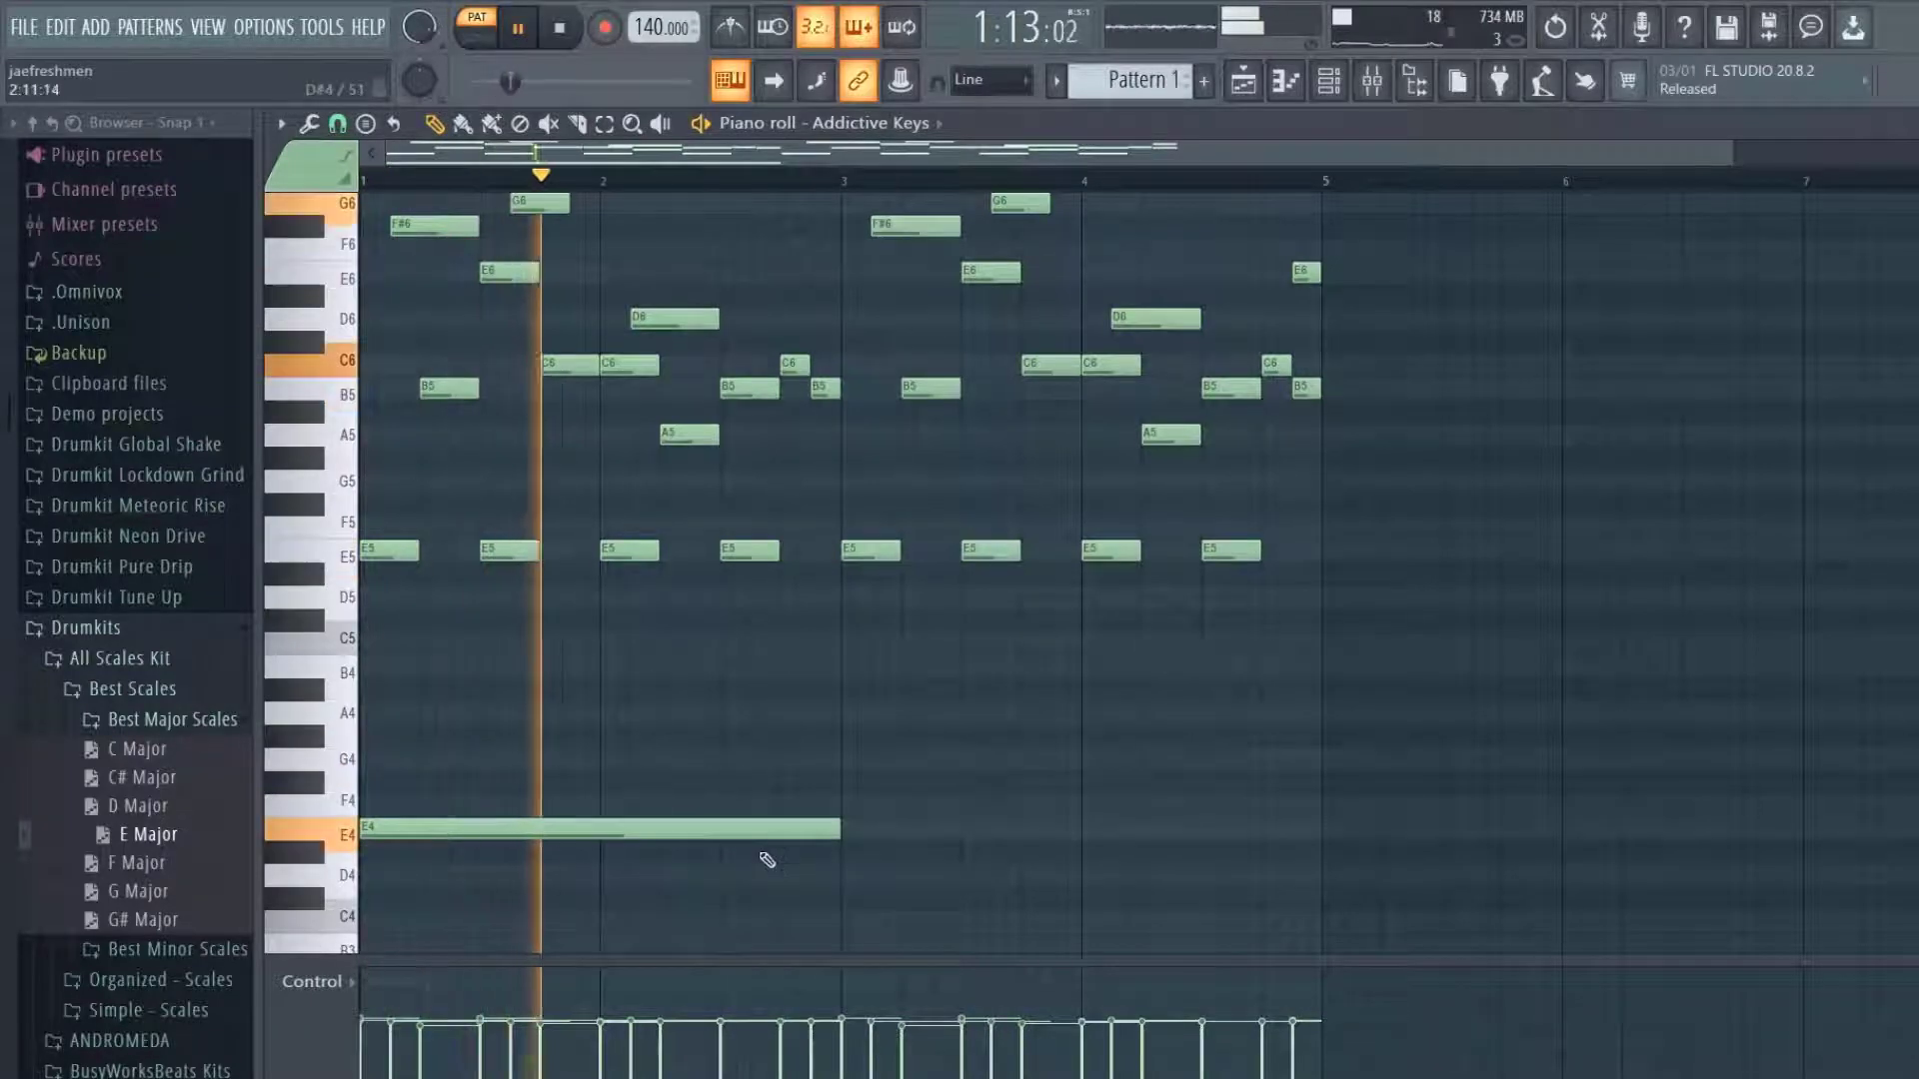
key(space)
drag(737, 822, 609, 750)
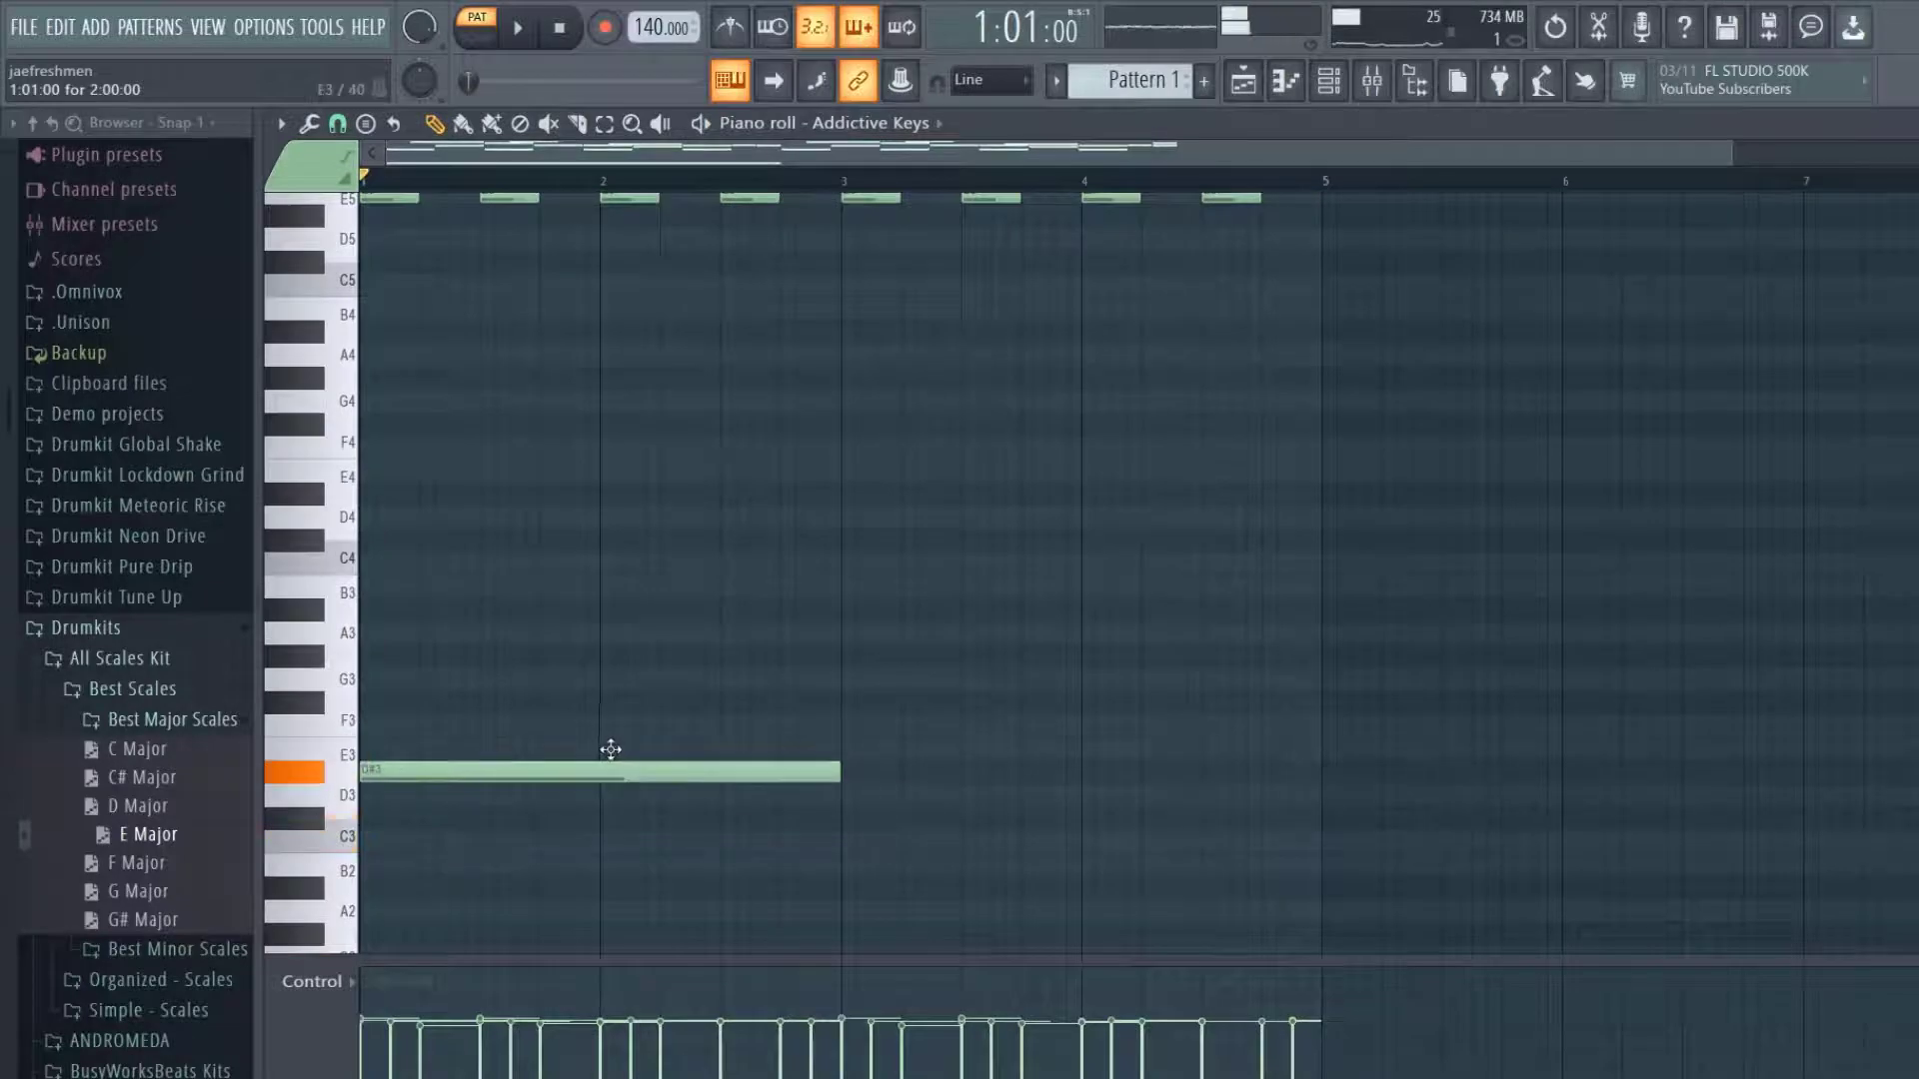
key(space)
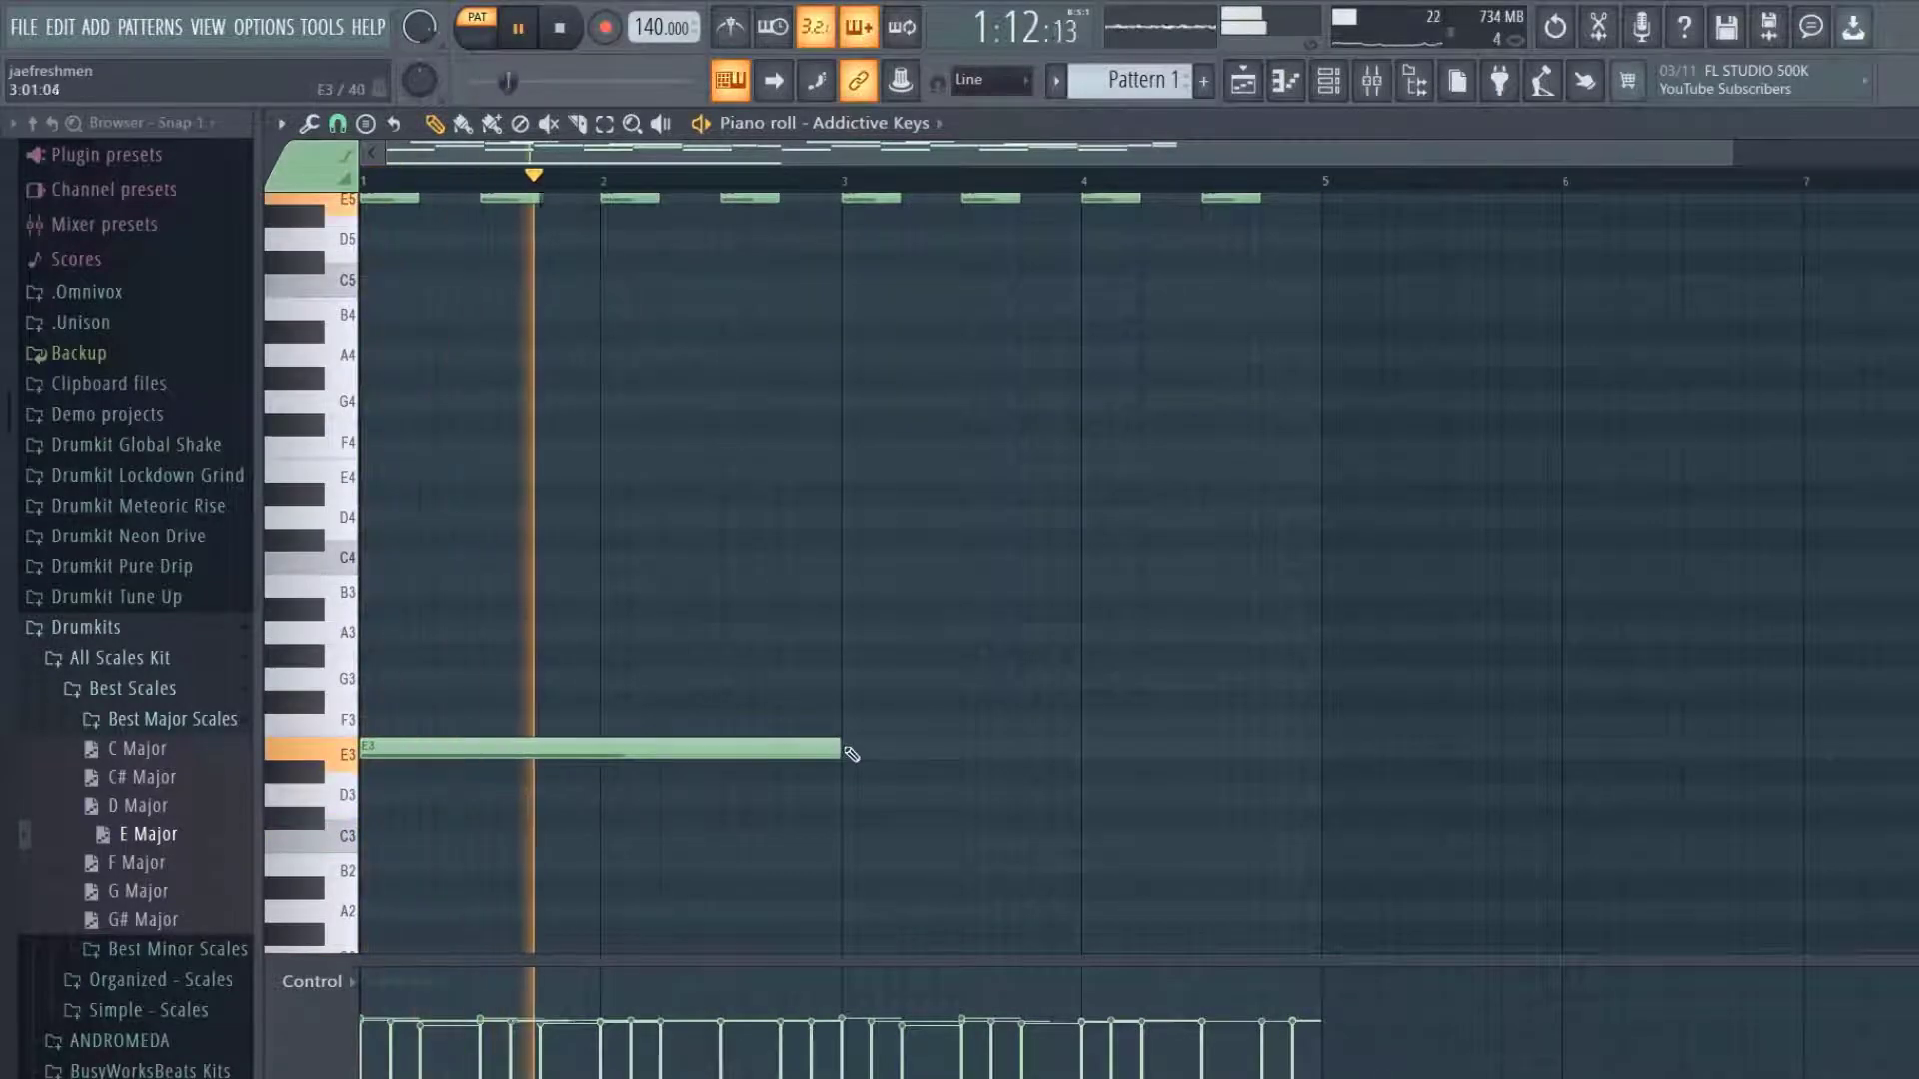
Add a C3 bass note filling bars 3 and 4, with the E3 bass note ending exactly at the start of bar 3.
drag(848, 758, 796, 761)
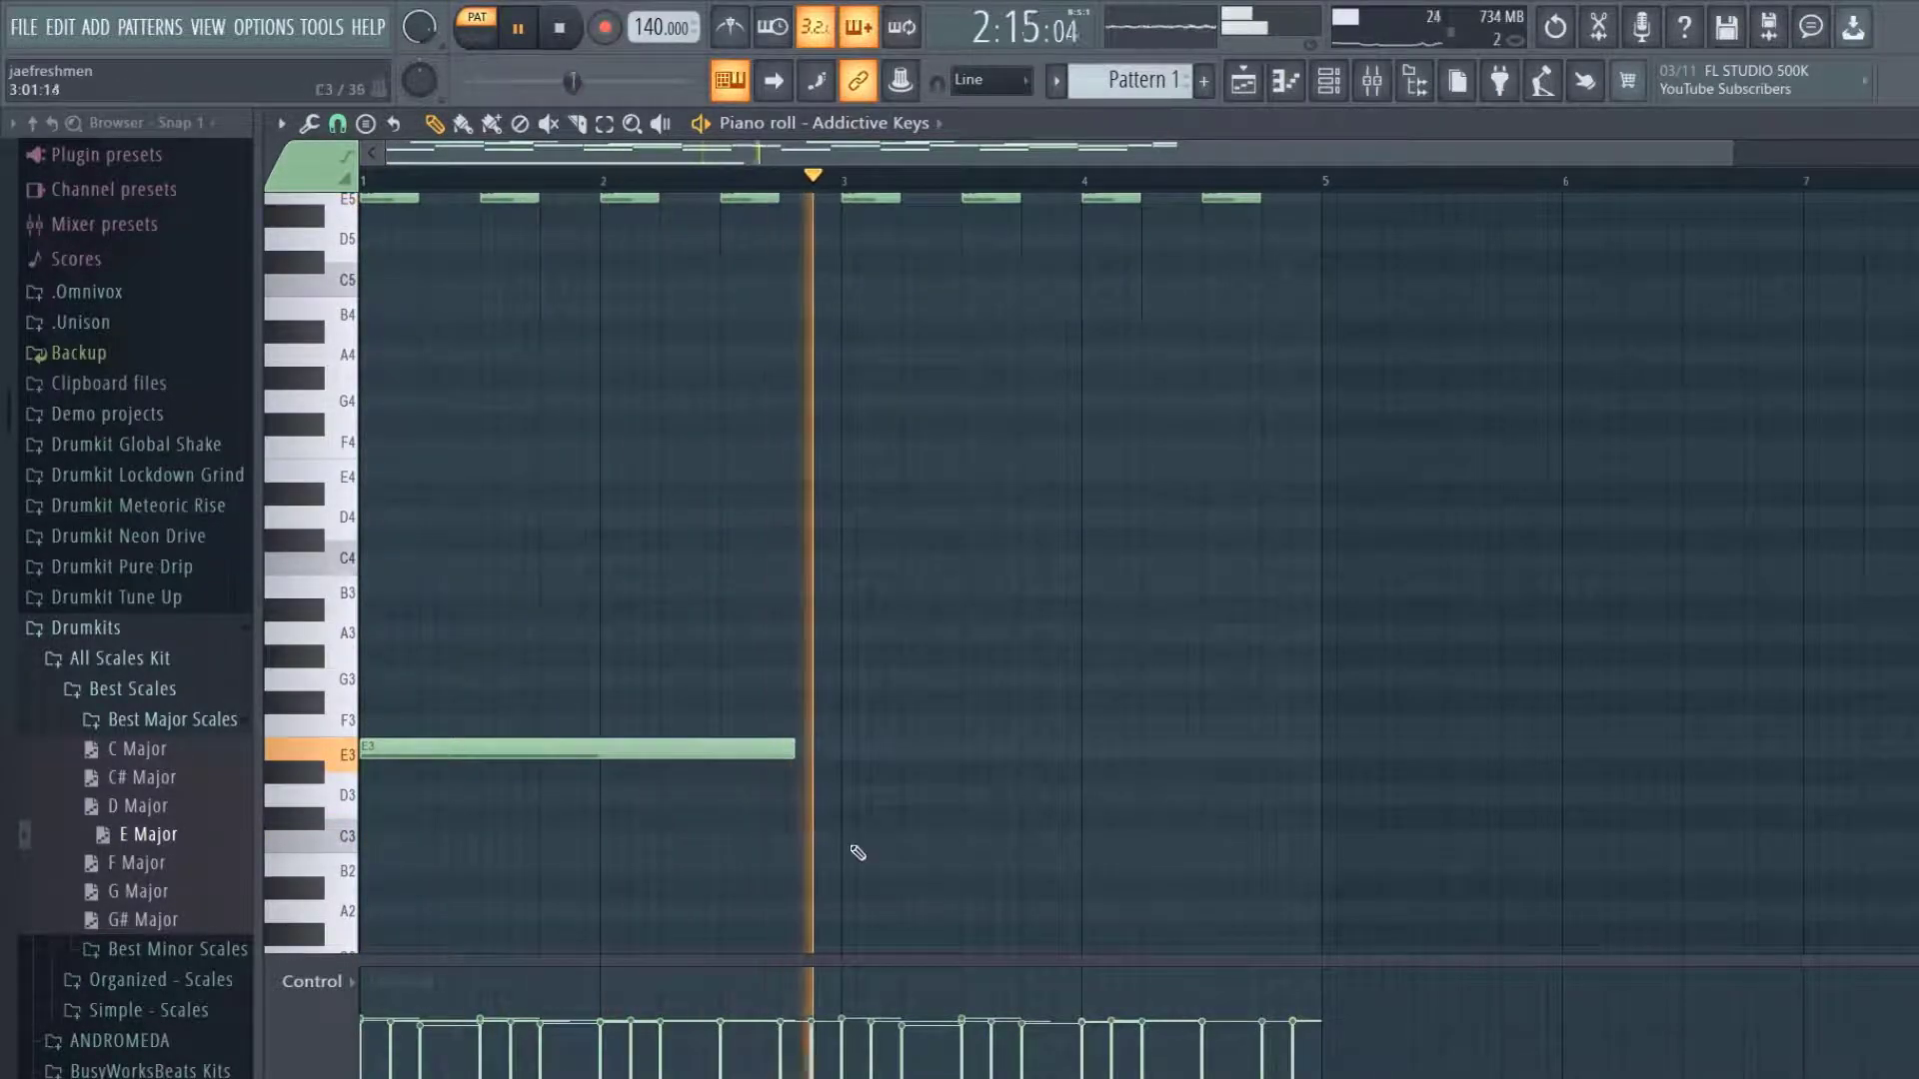
click(849, 843)
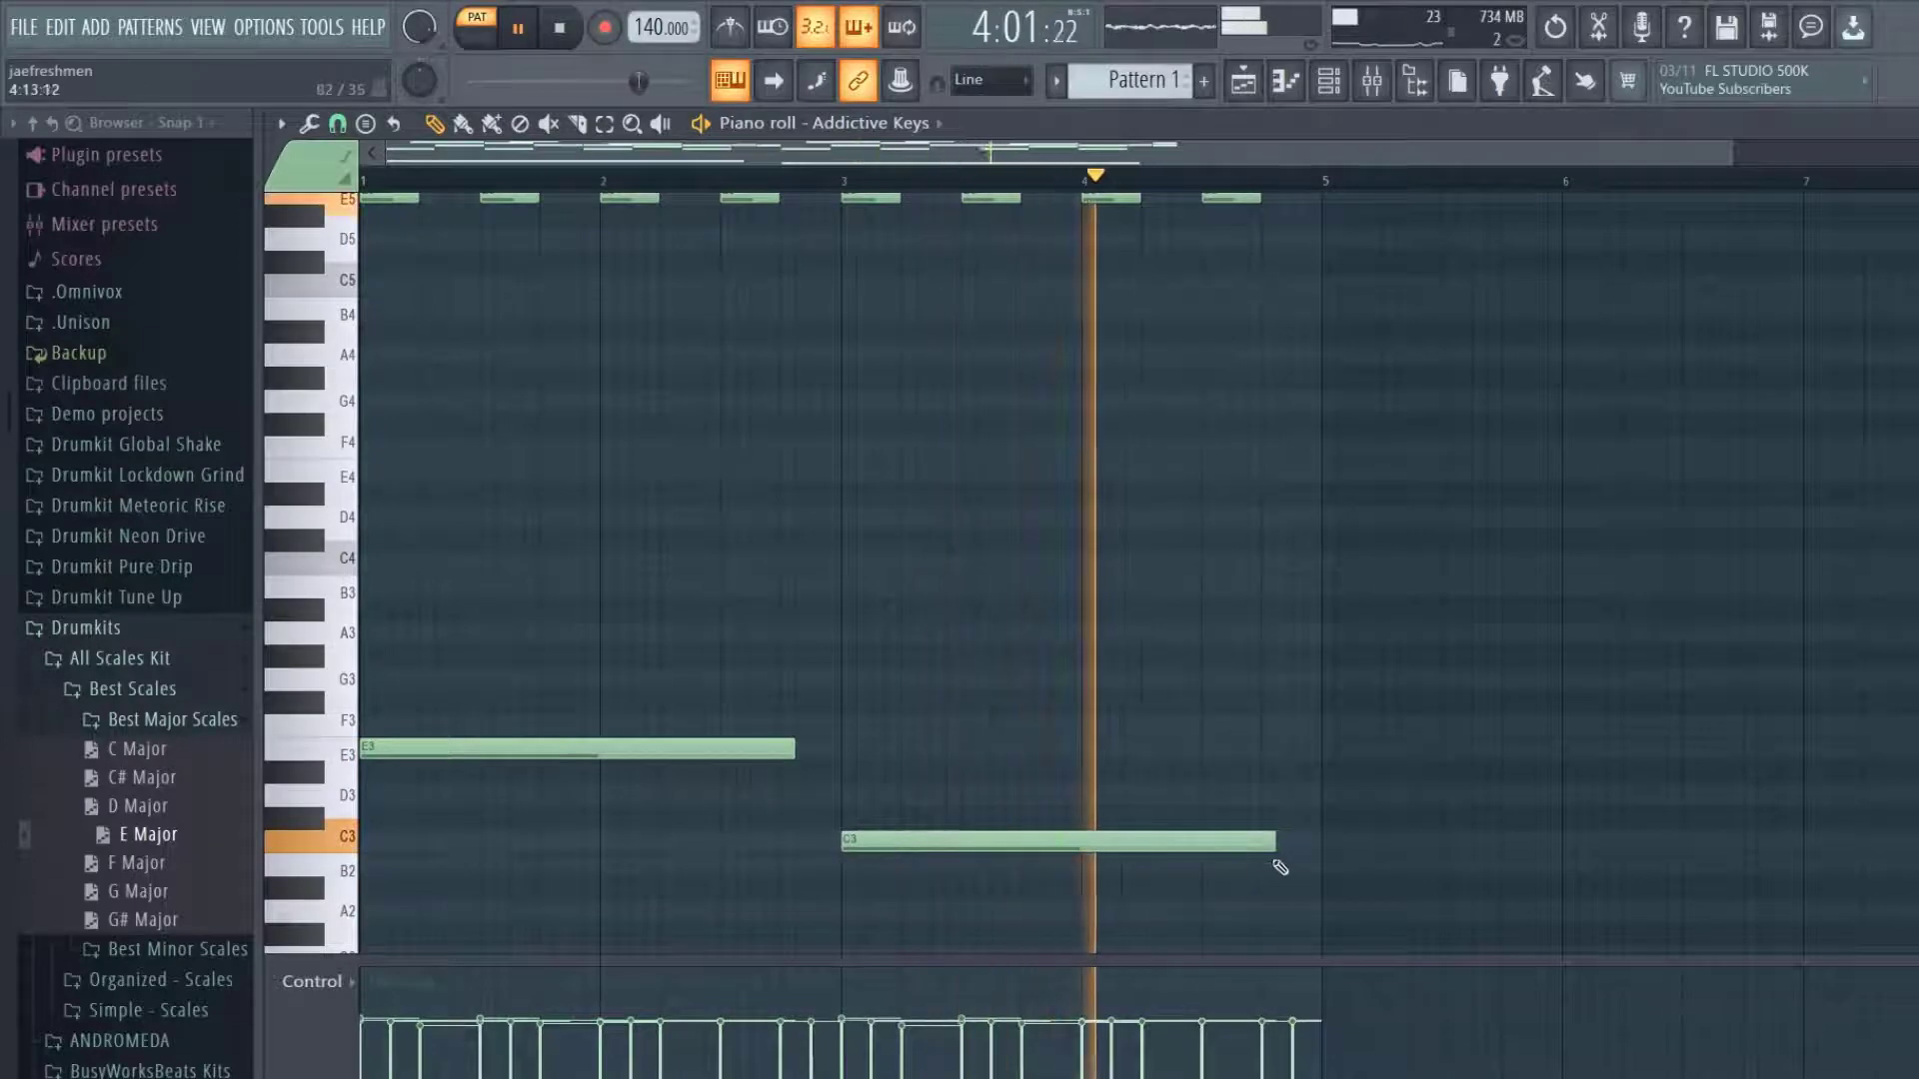
drag(1274, 844, 1328, 880)
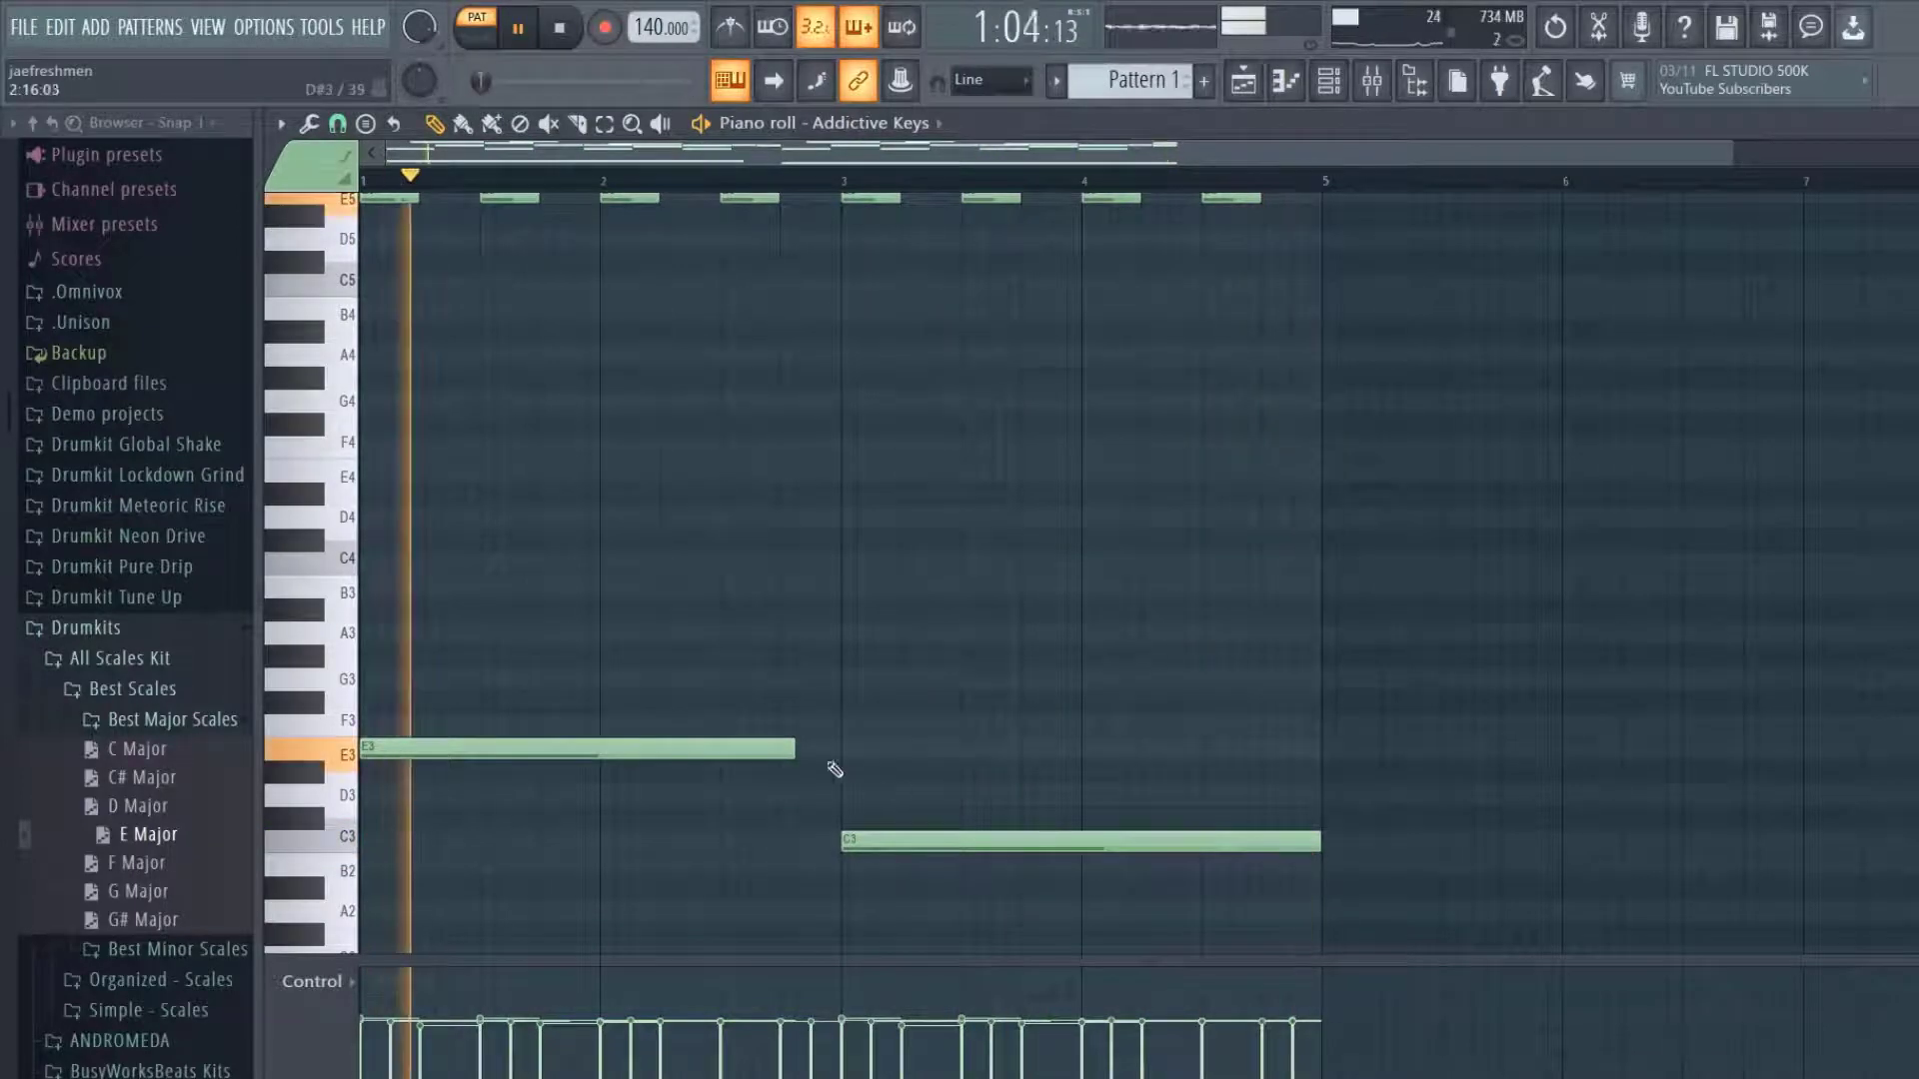
key(space)
drag(796, 753, 843, 761)
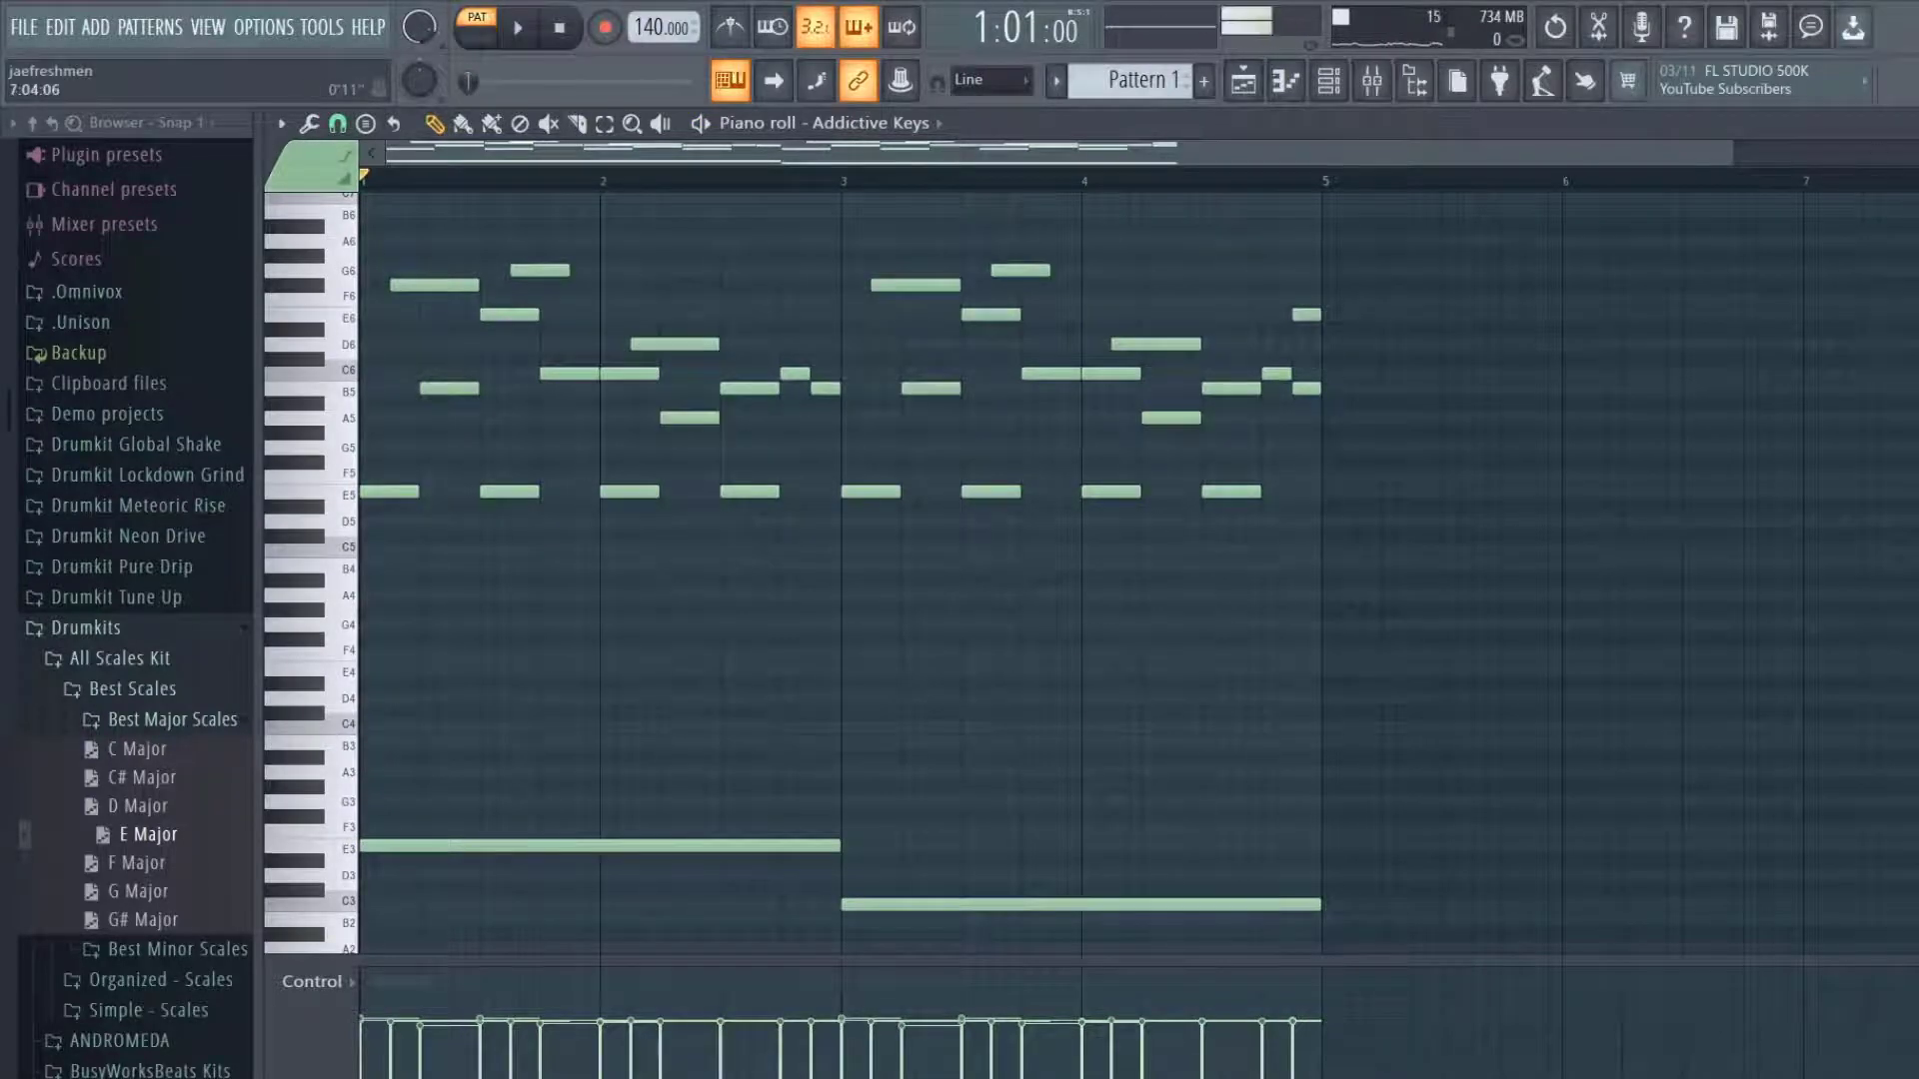
Add a four-step E7 note at step 5 of bar 1 and audition the opening.
drag(1906, 178, 1907, 192)
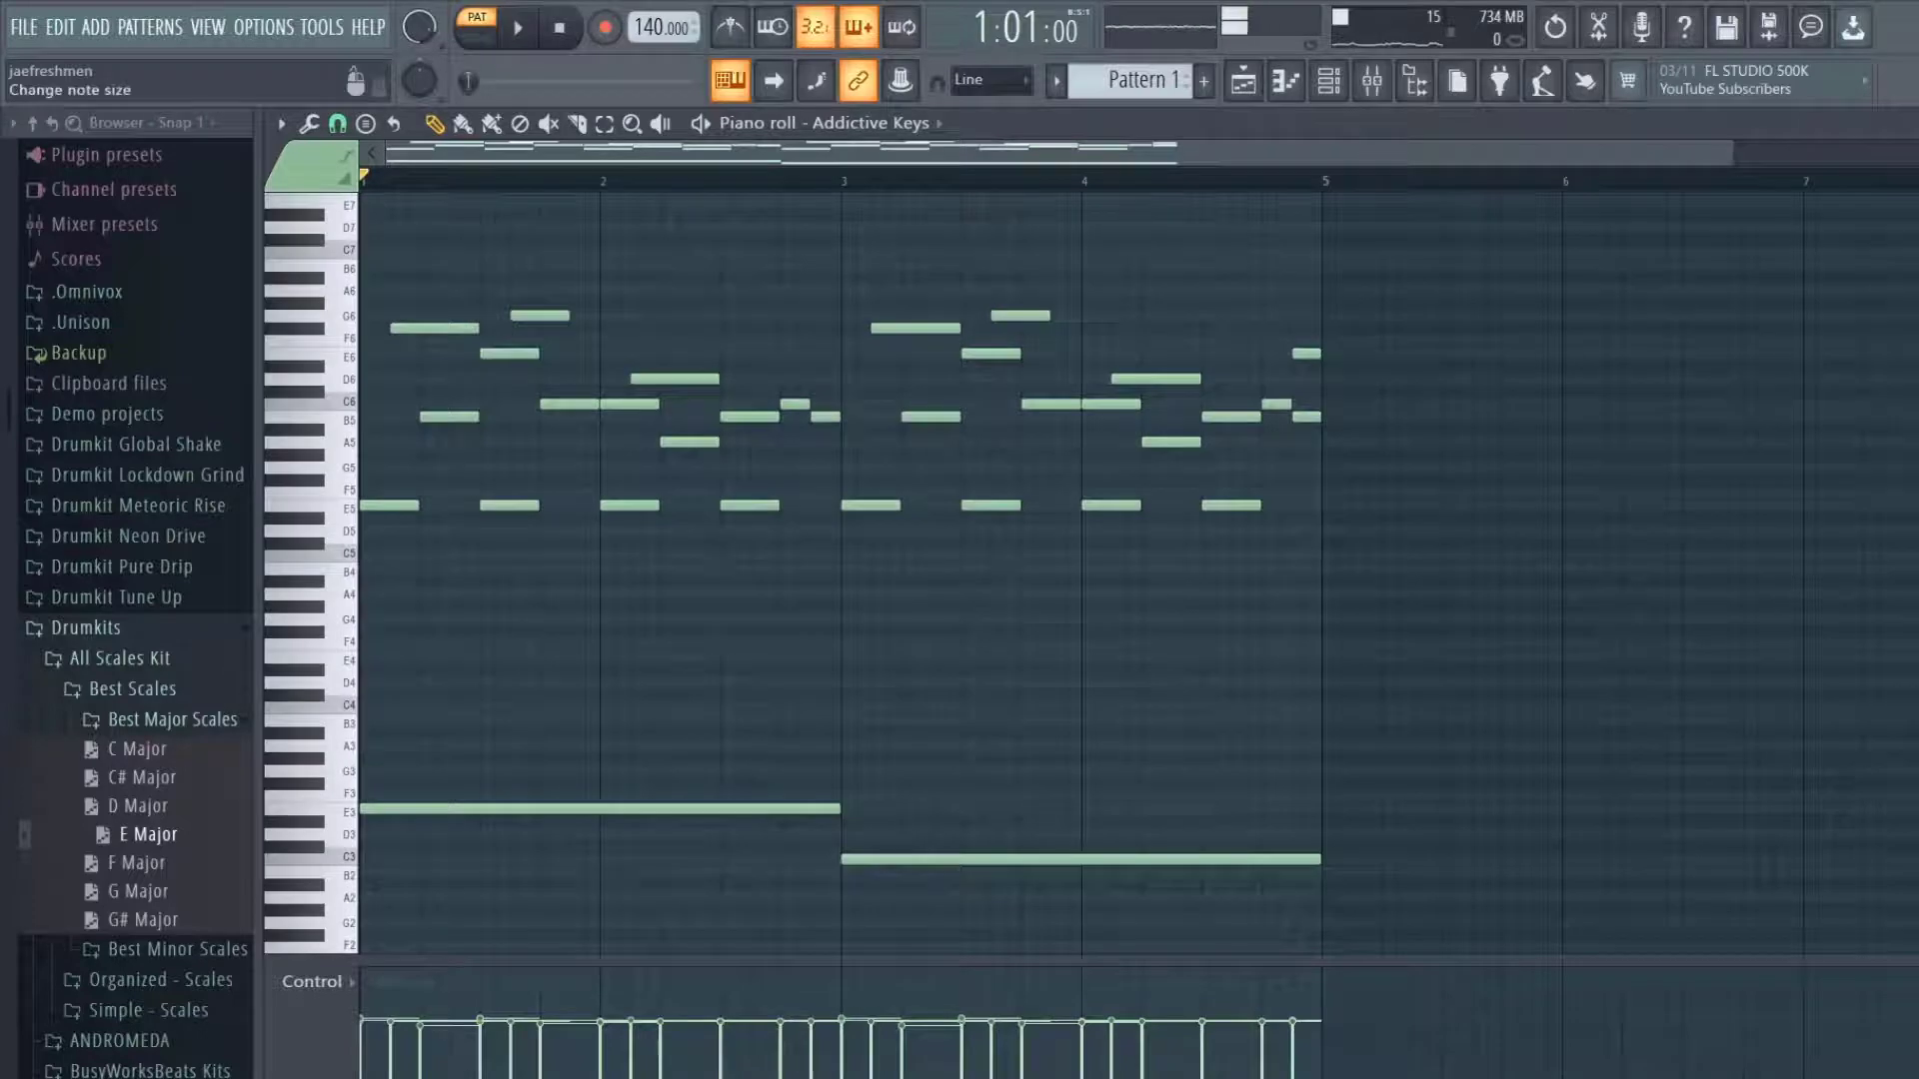
scroll(480, 327, up, 3)
drag(474, 327, 512, 322)
key(space)
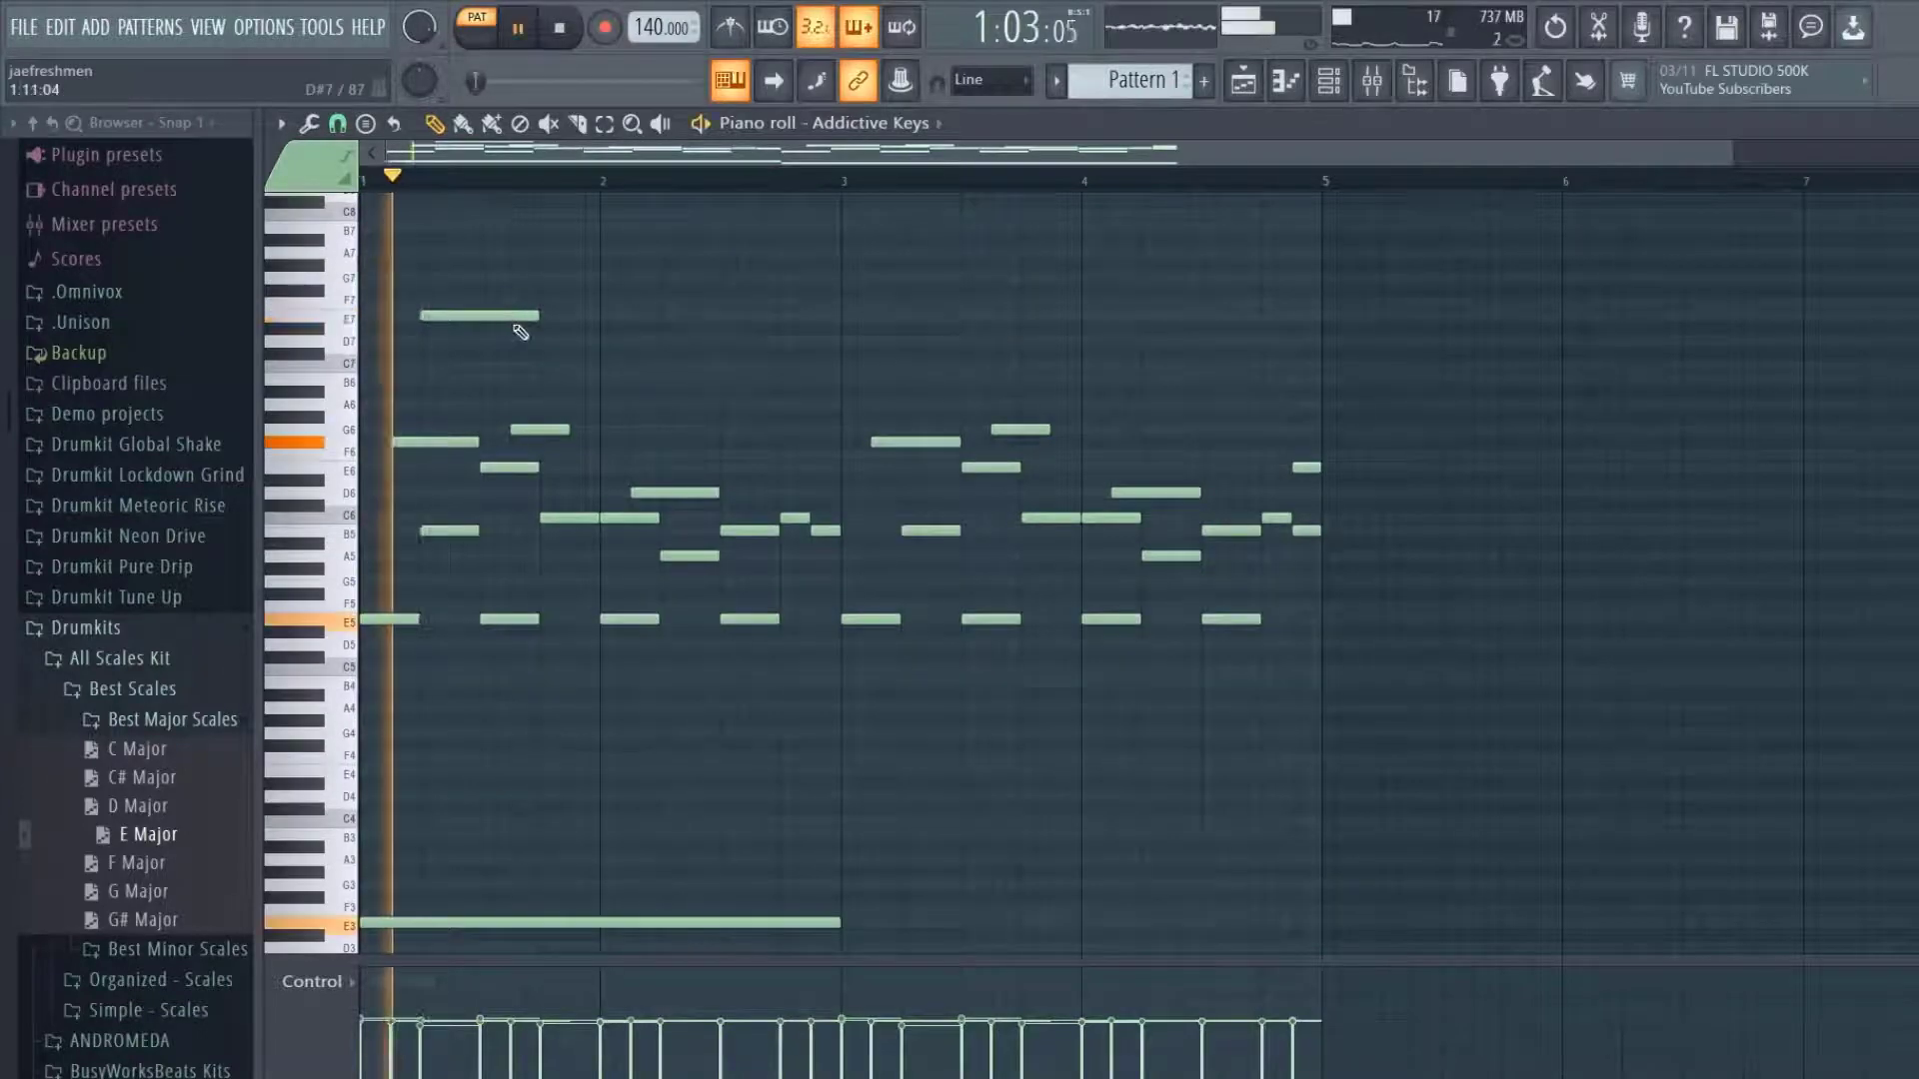
key(space)
key(space)
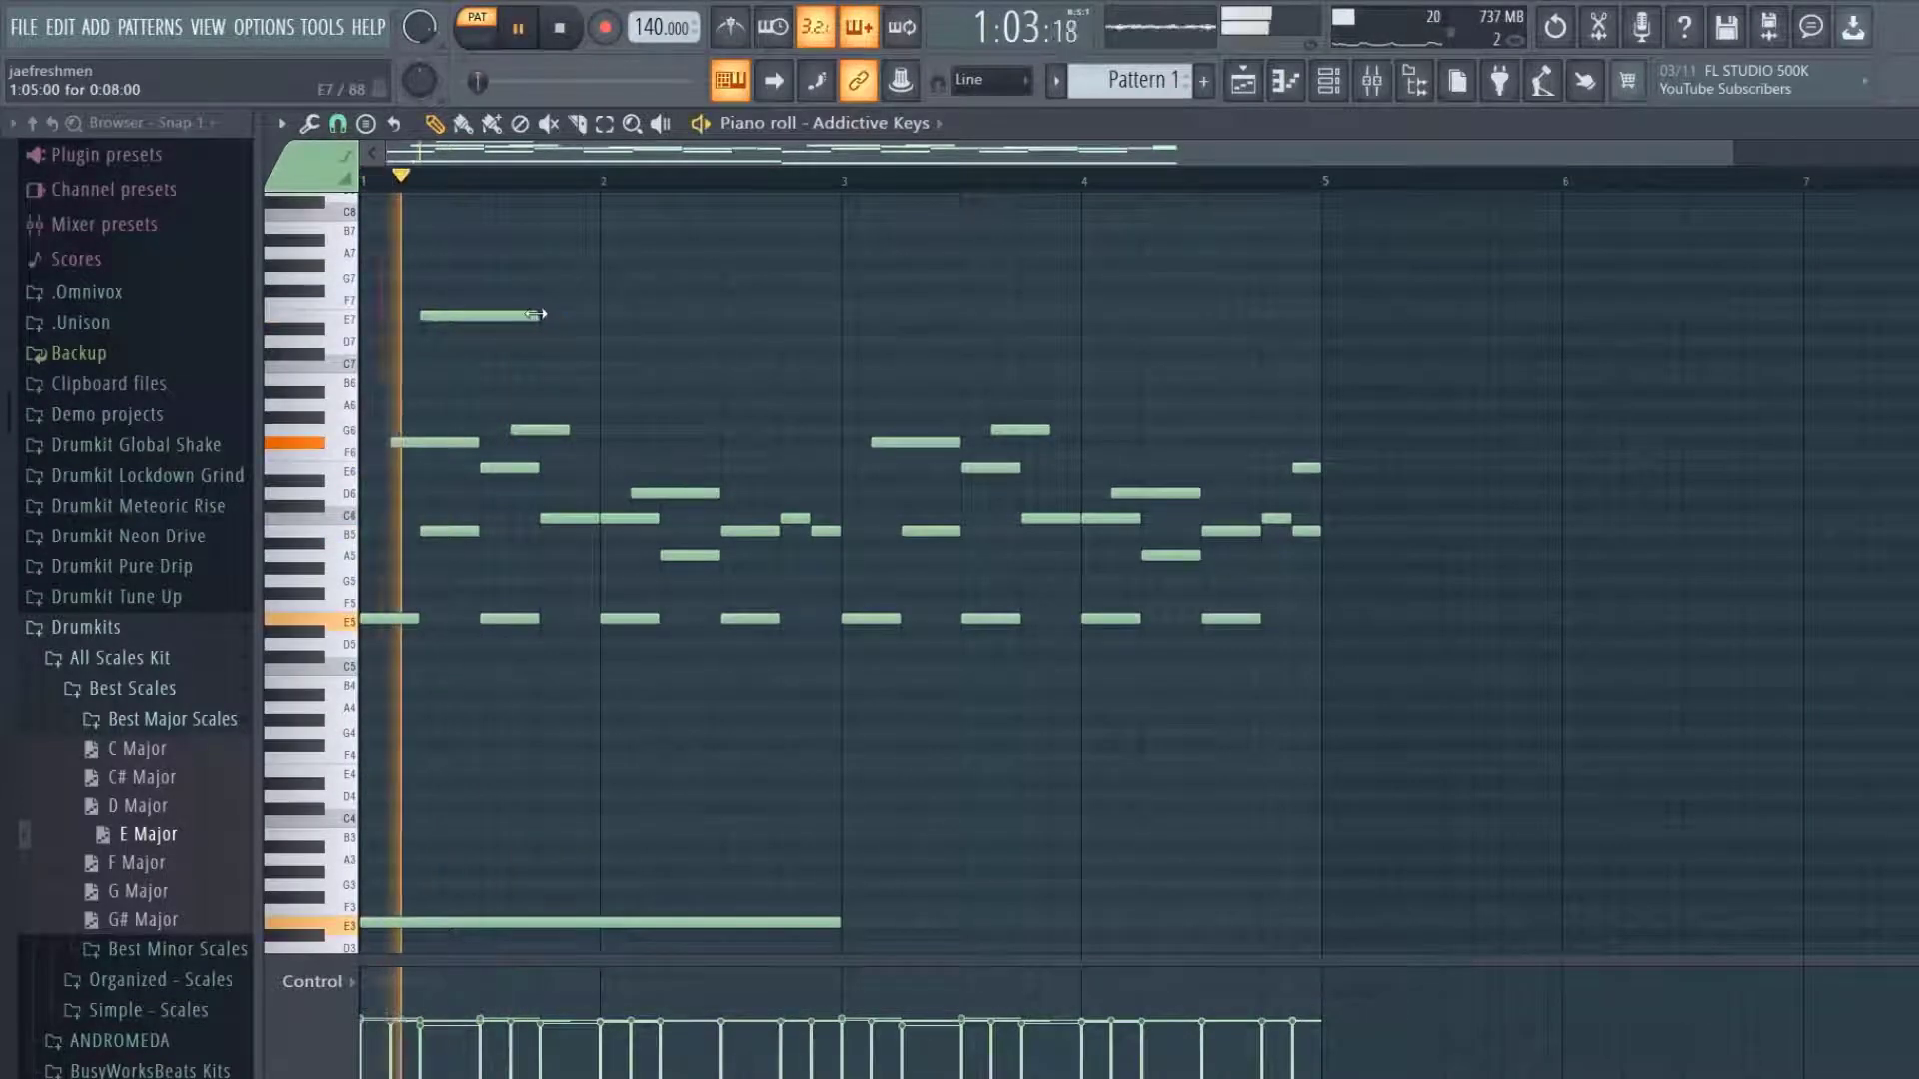
key(space)
drag(537, 318, 478, 317)
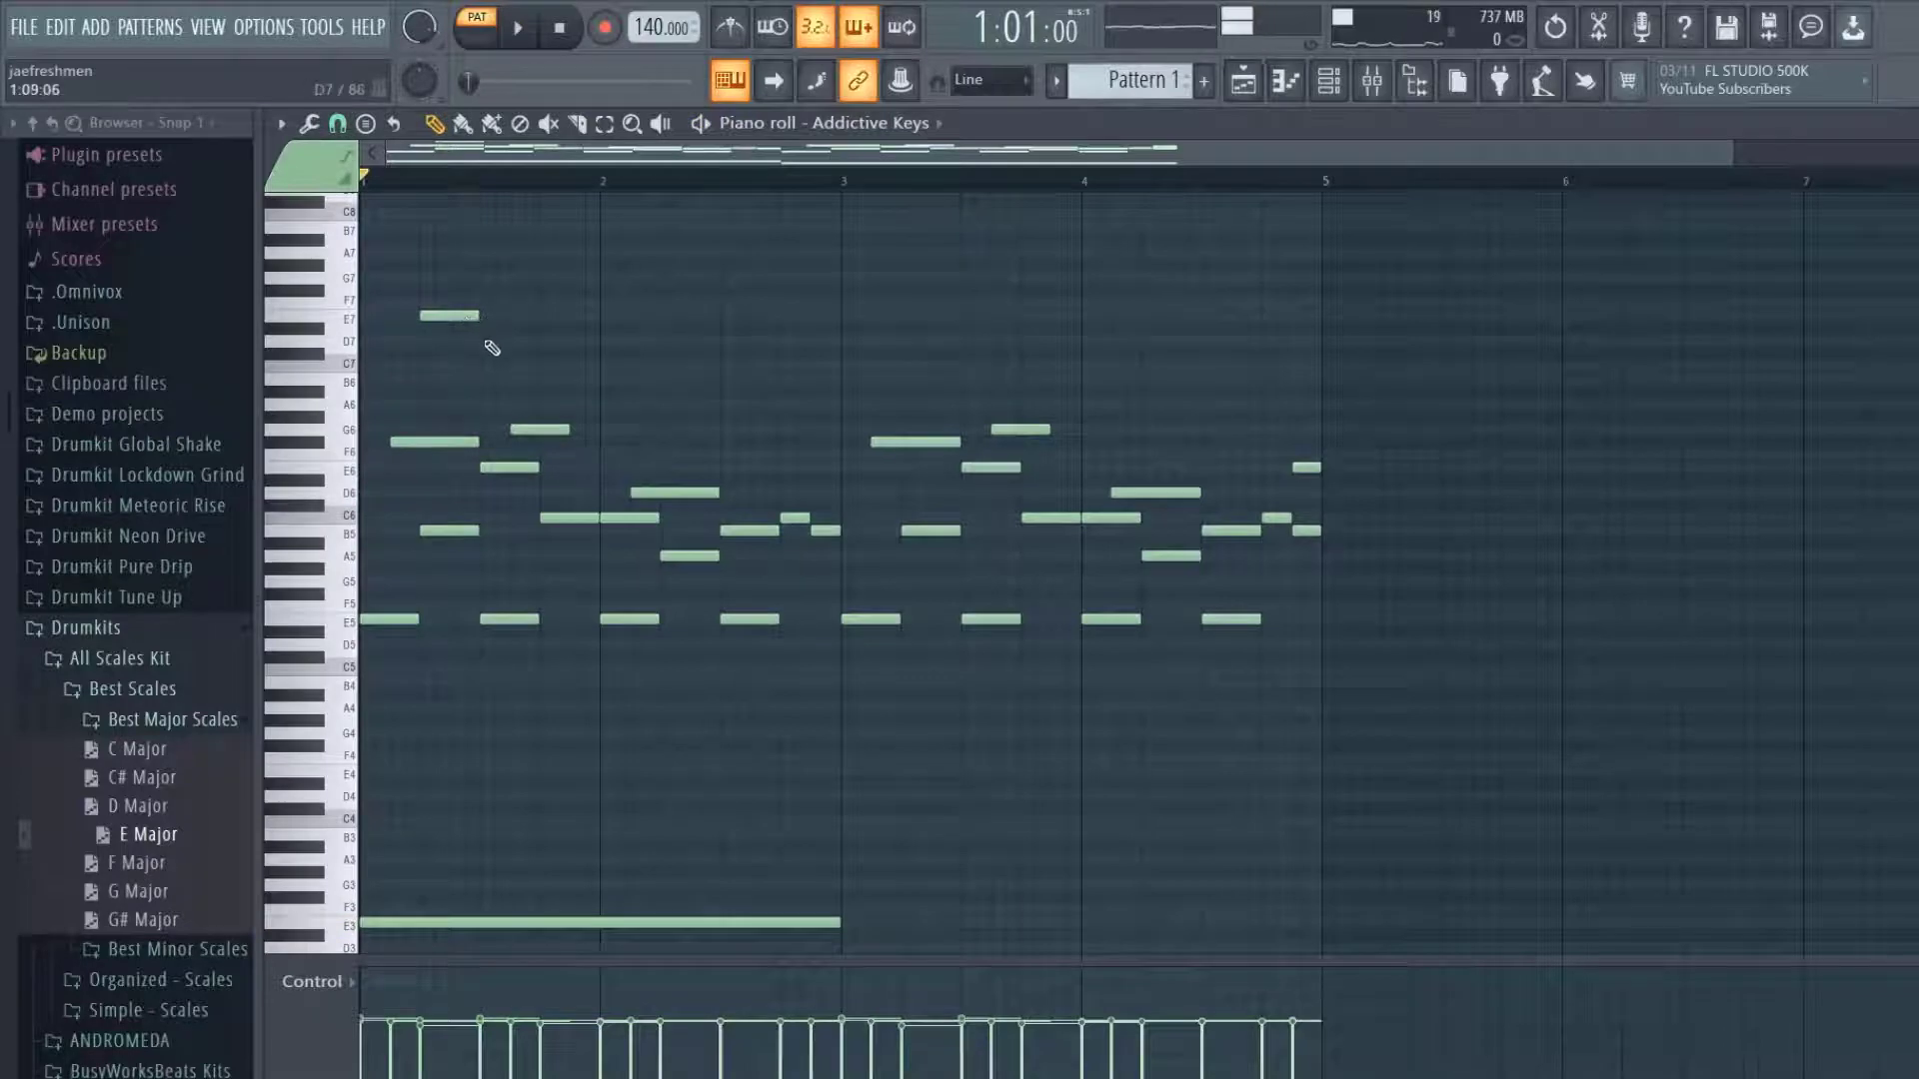
key(space)
key(space)
Continue the high line with four-step D7 and C7 notes at steps 9 and 13 of bar 1 and B6 at the start of bar 2.
click(484, 341)
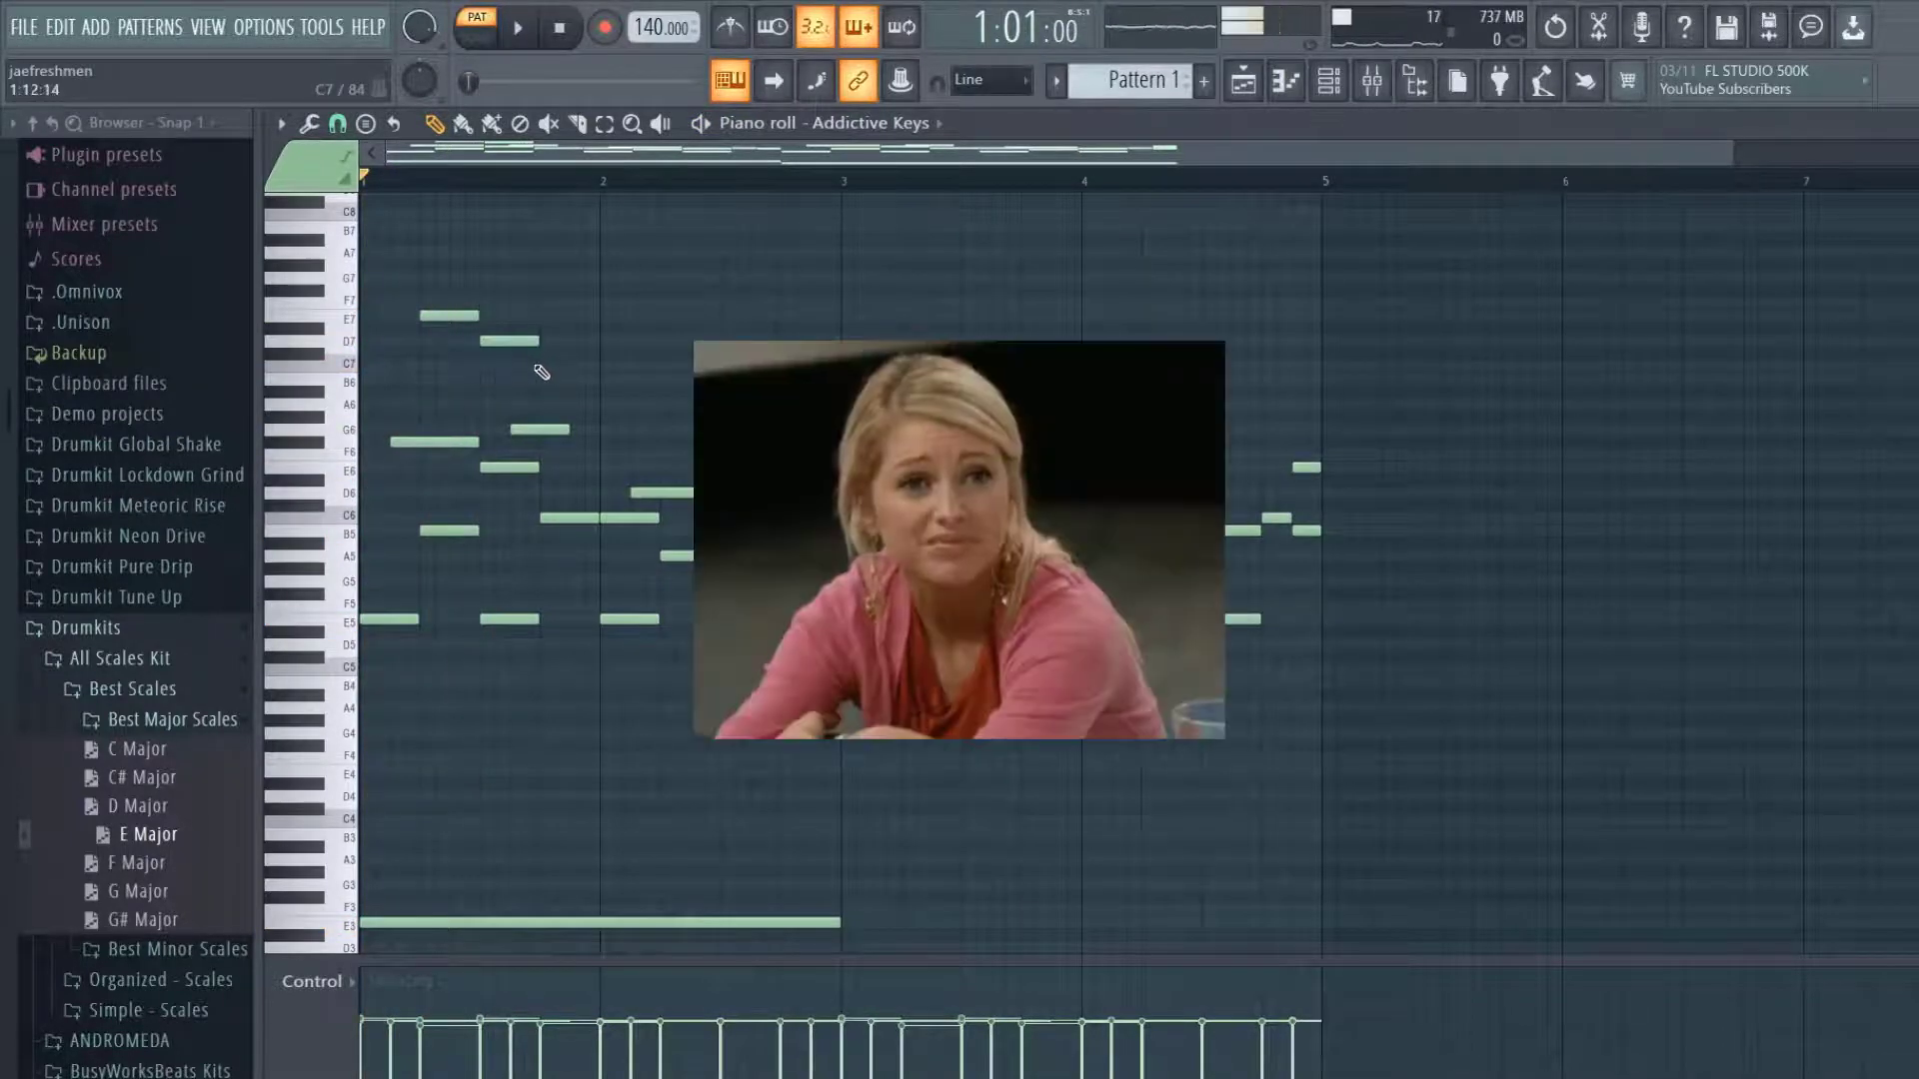
key(space)
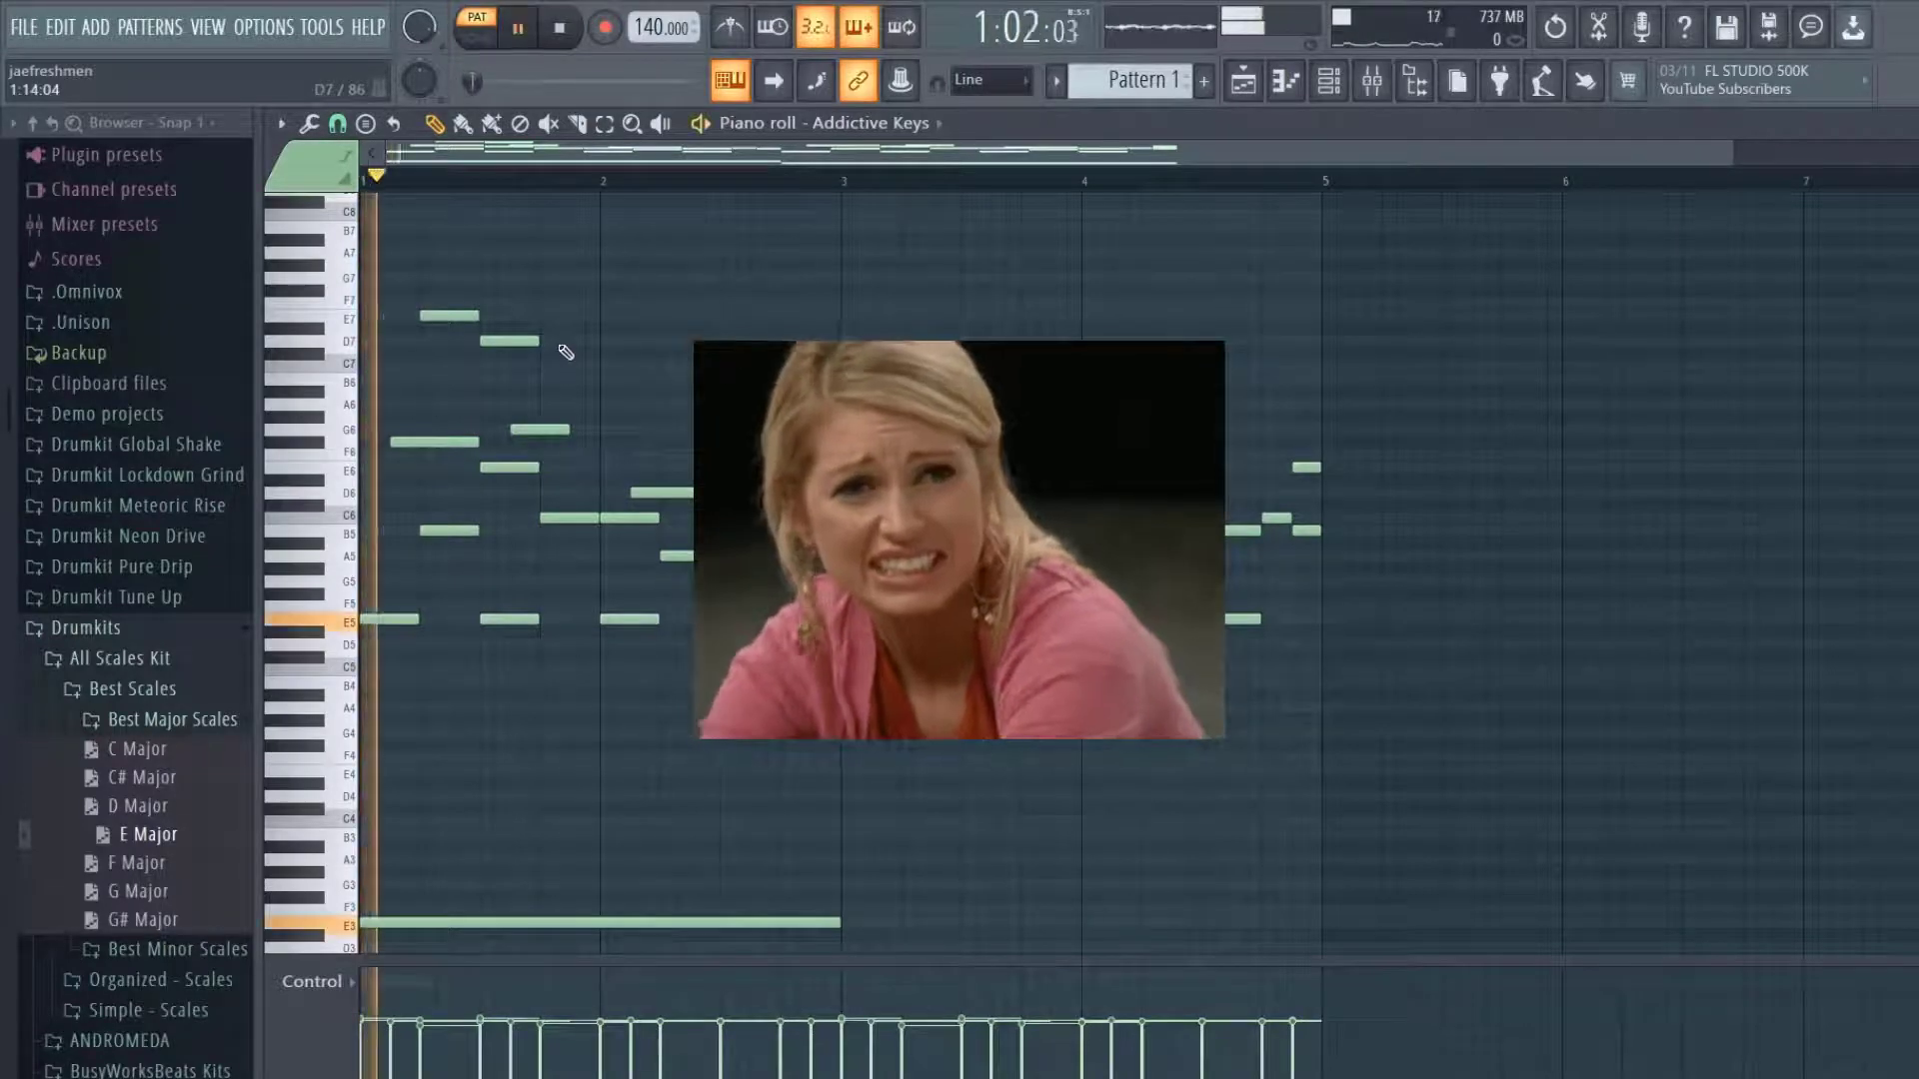
key(space)
click(551, 366)
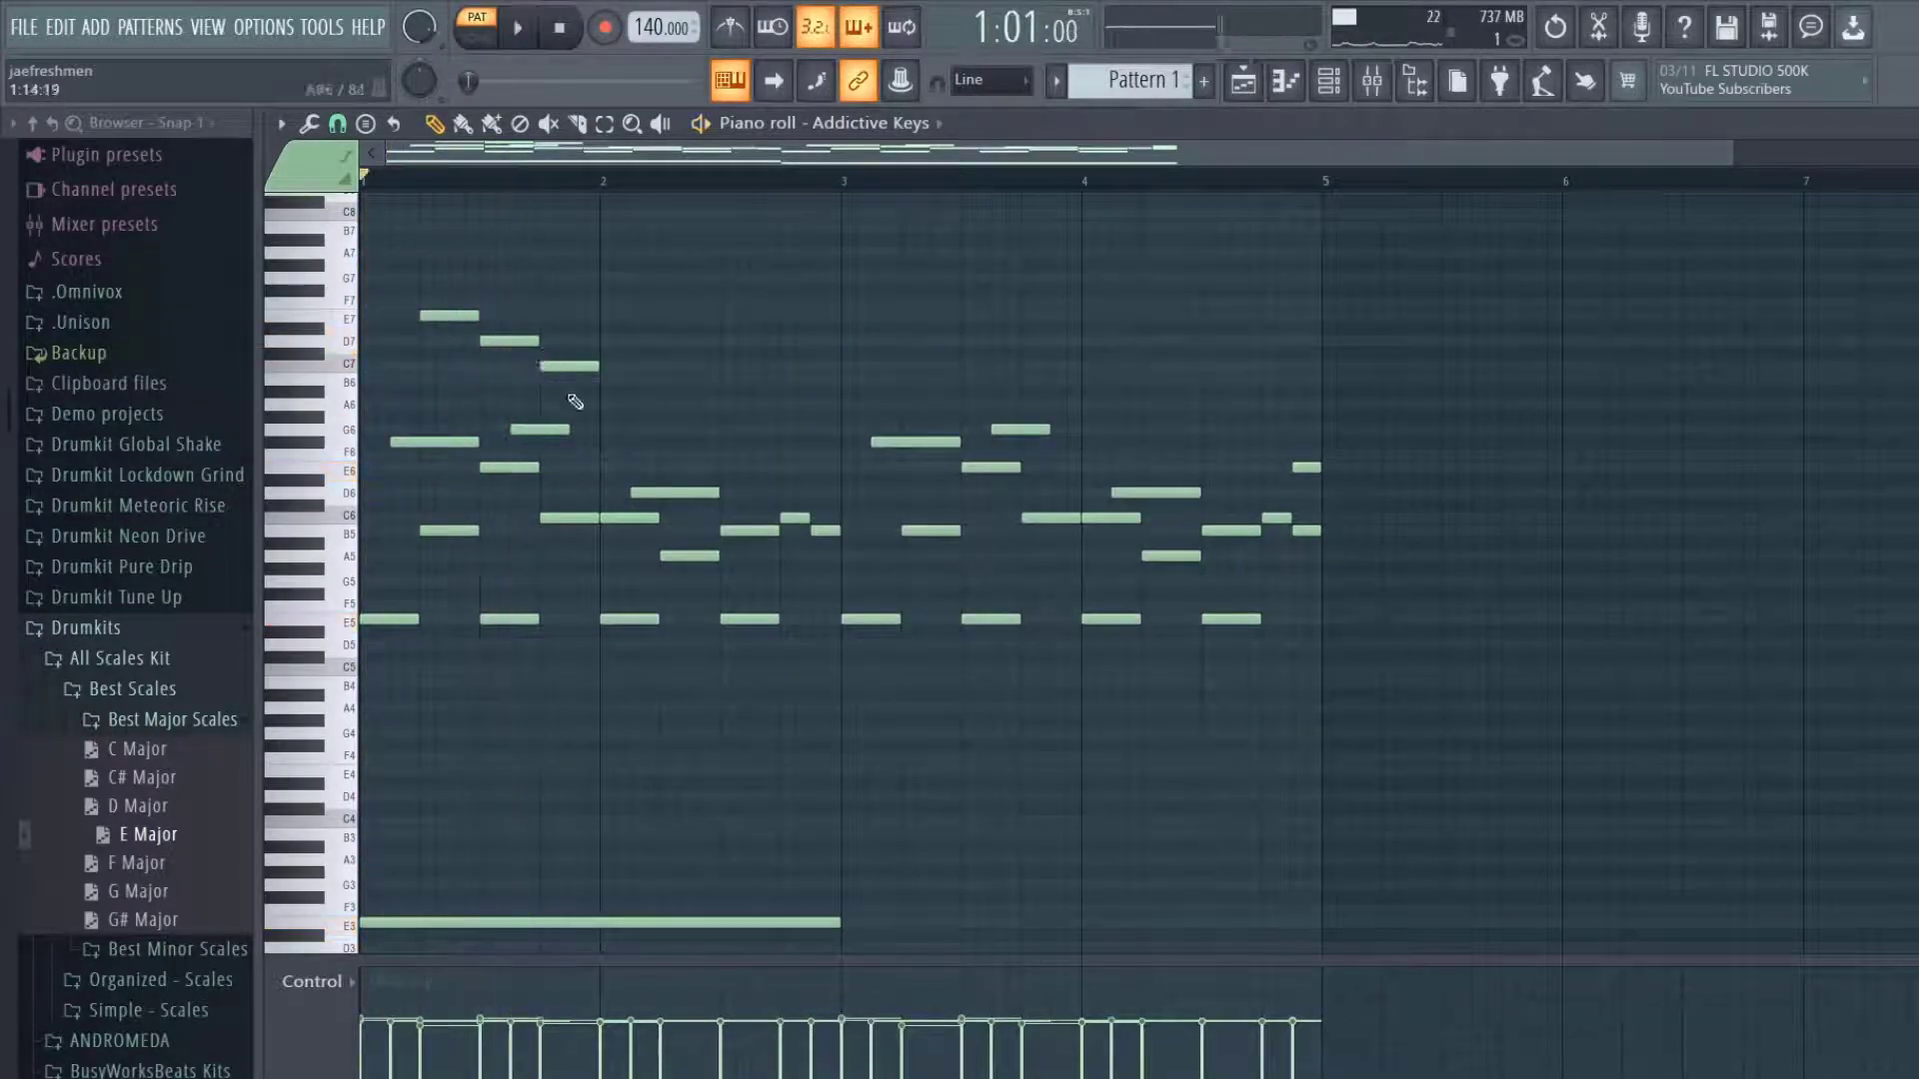
click(608, 380)
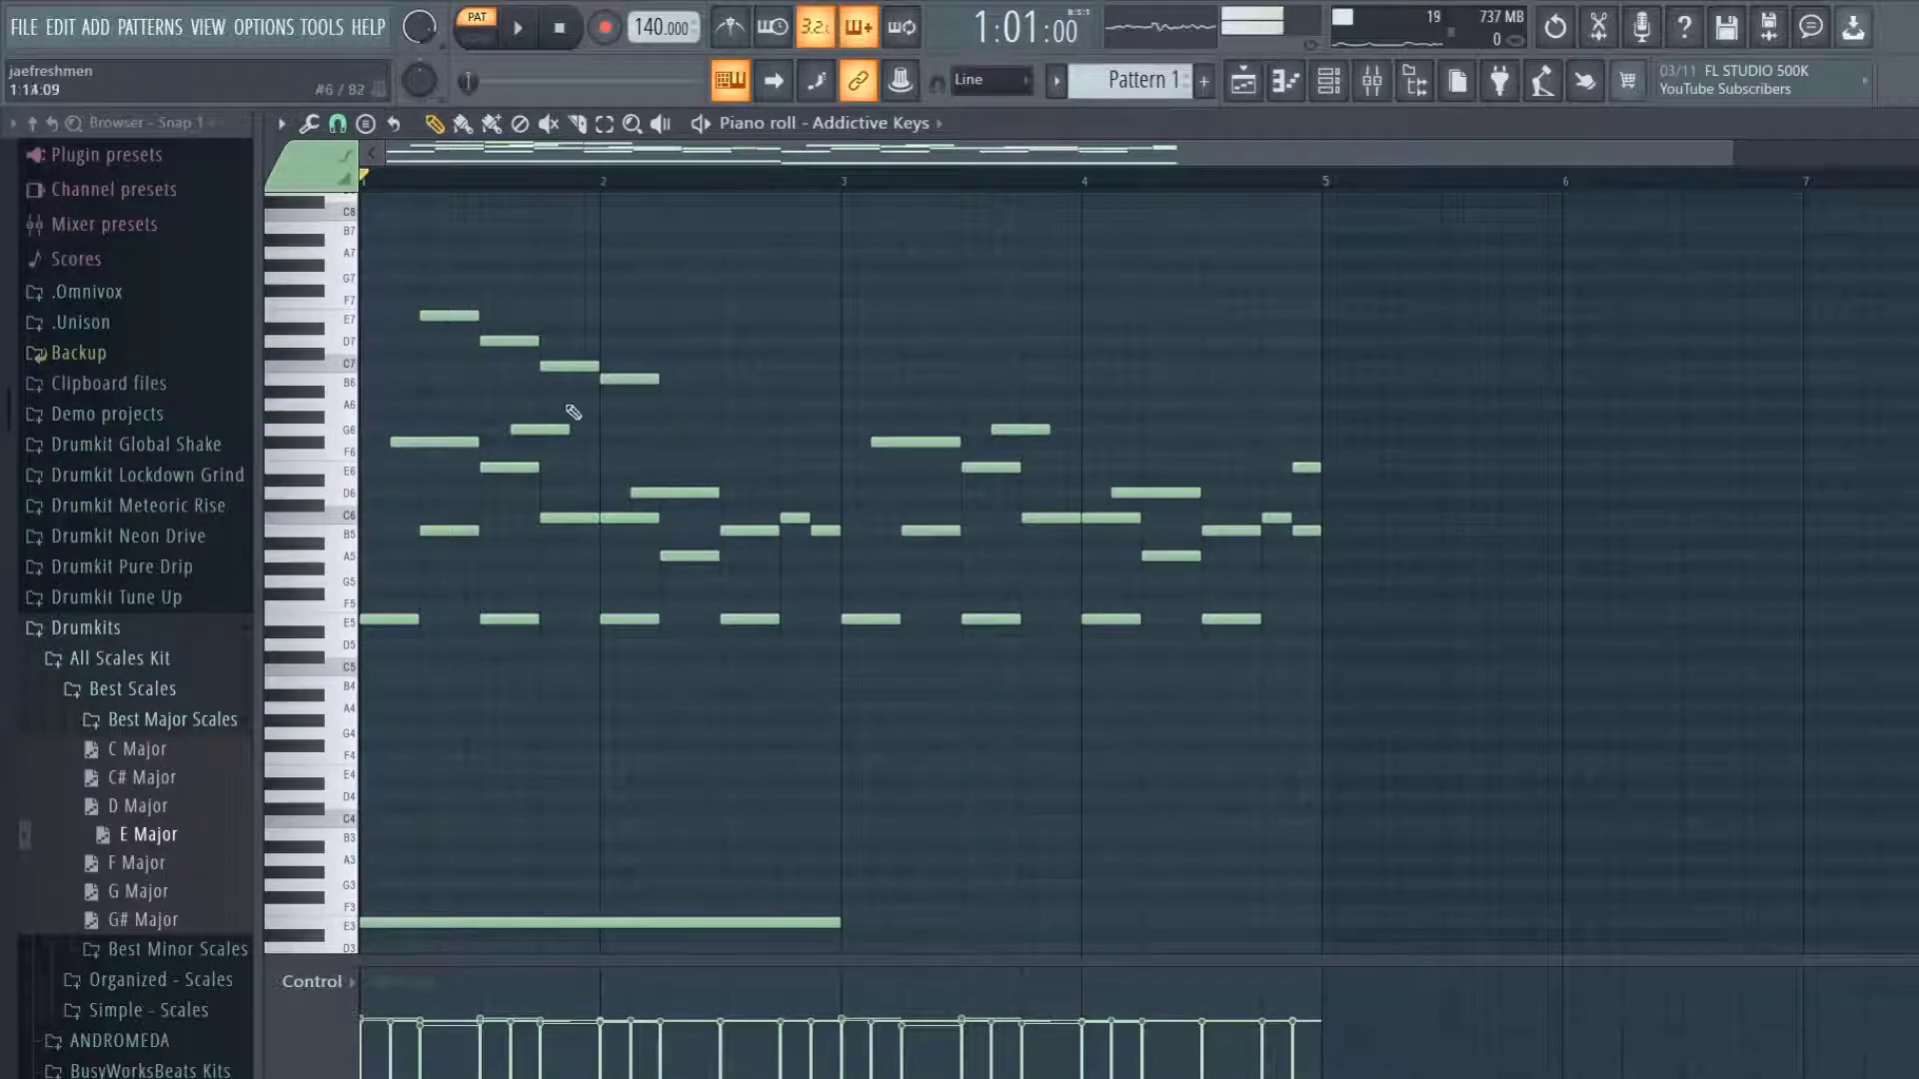
Add four-step A6, B6 and C7 notes at steps 5, 9 and 13 of bar 2 and play the pattern.
scroll(660, 420, up, 2)
click(698, 458)
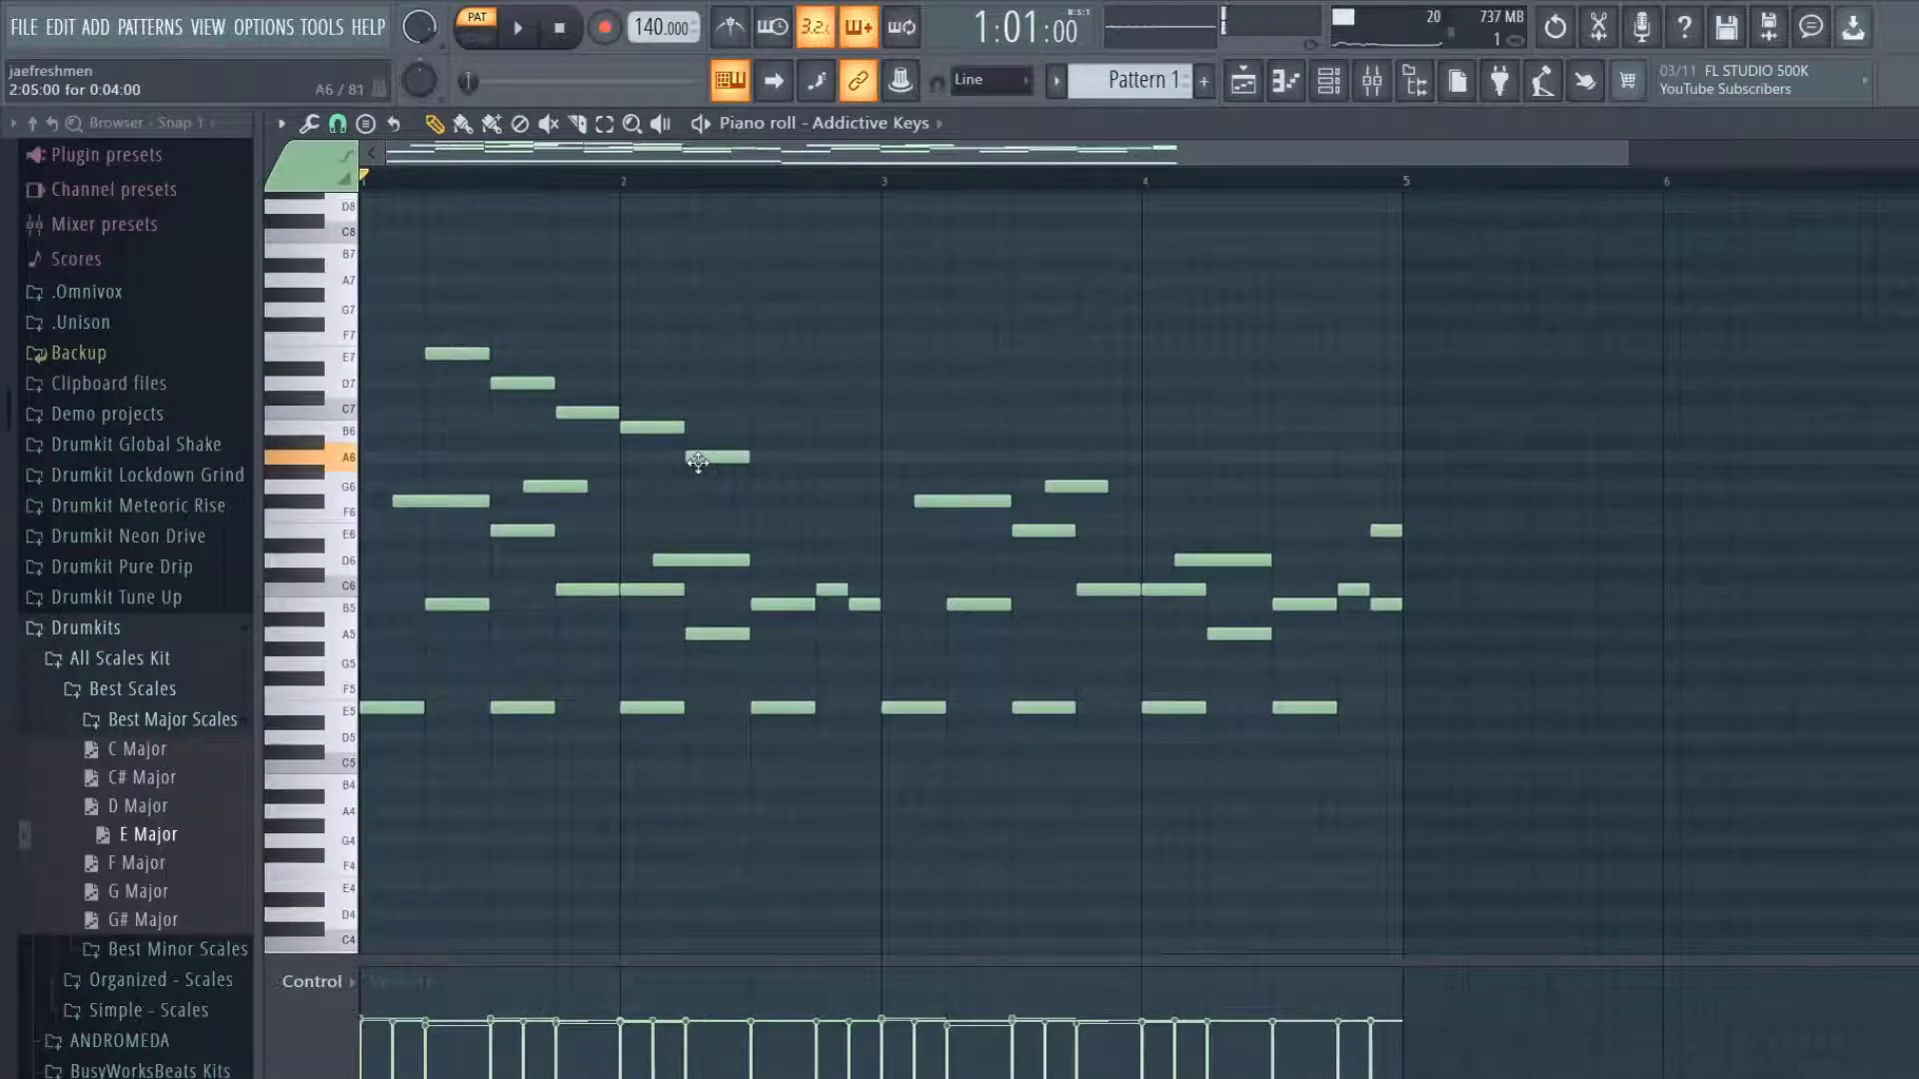
click(756, 430)
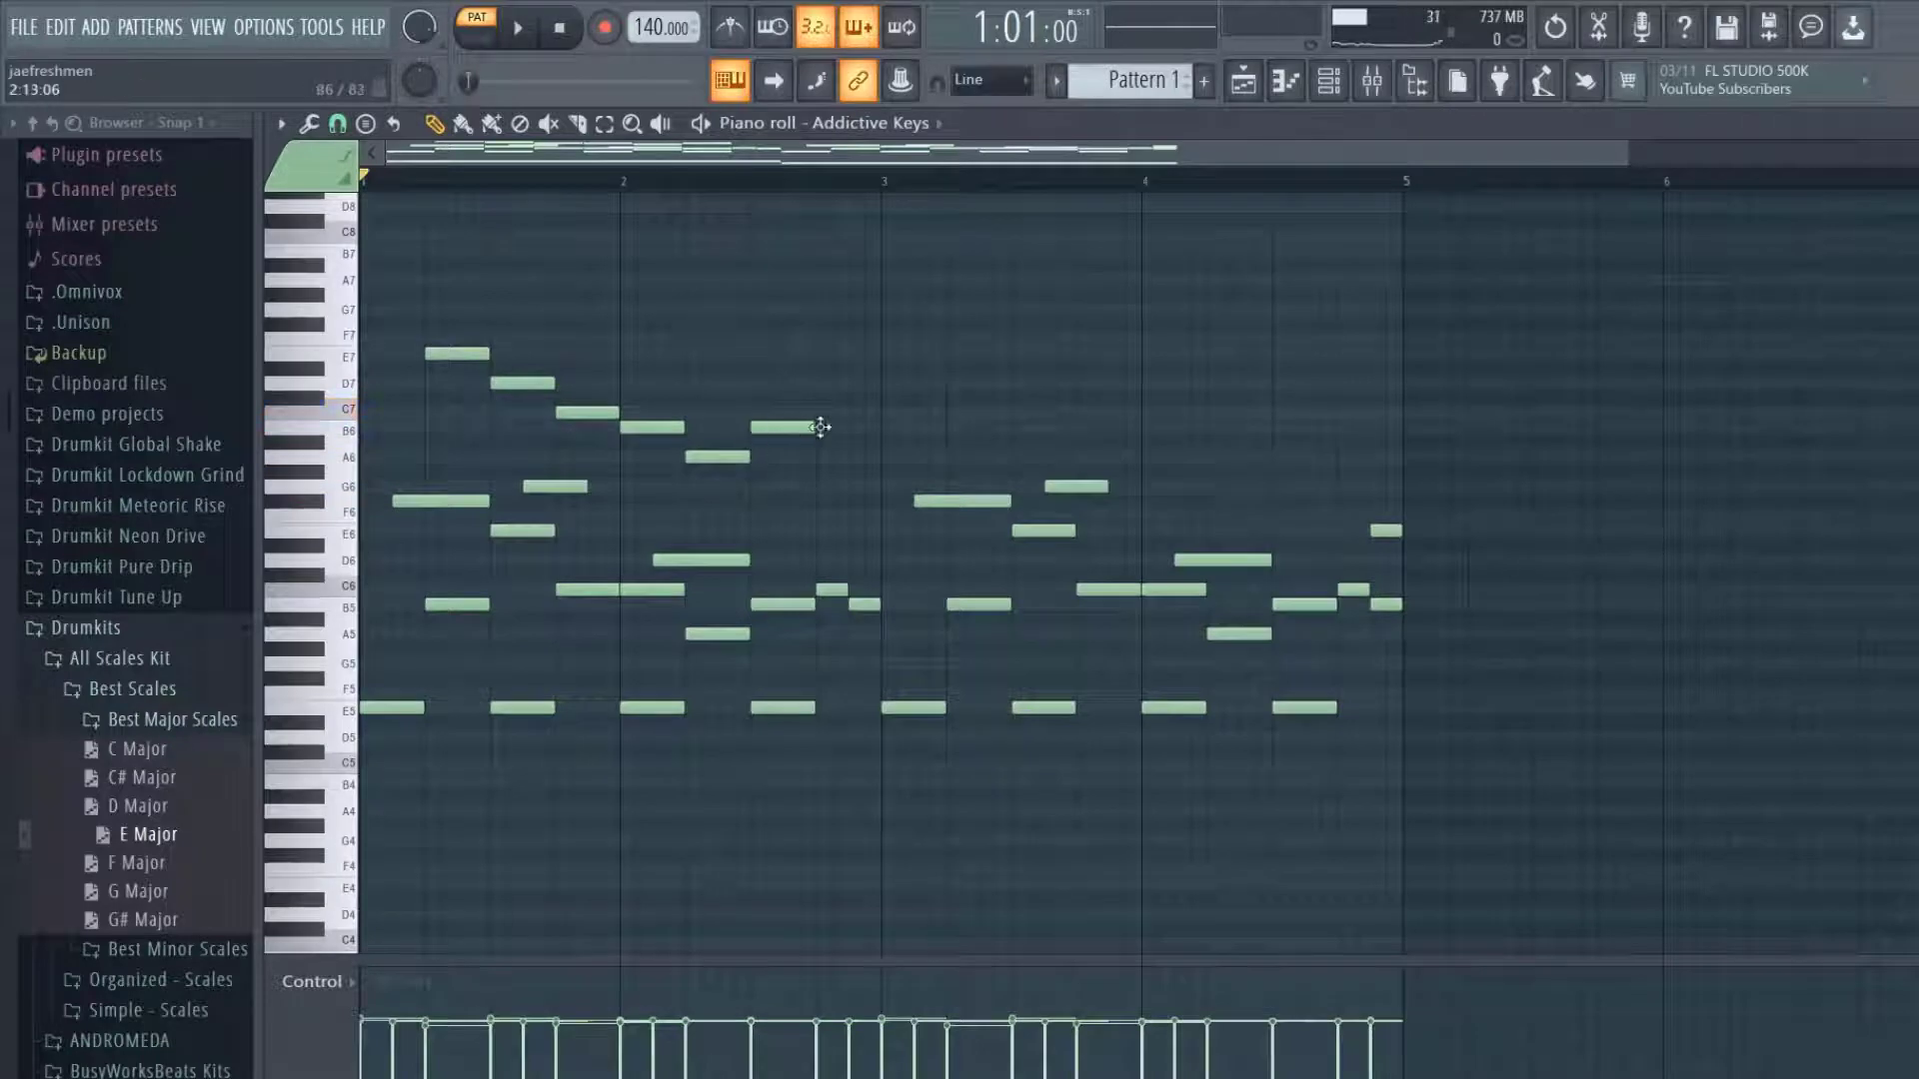
drag(819, 428, 844, 412)
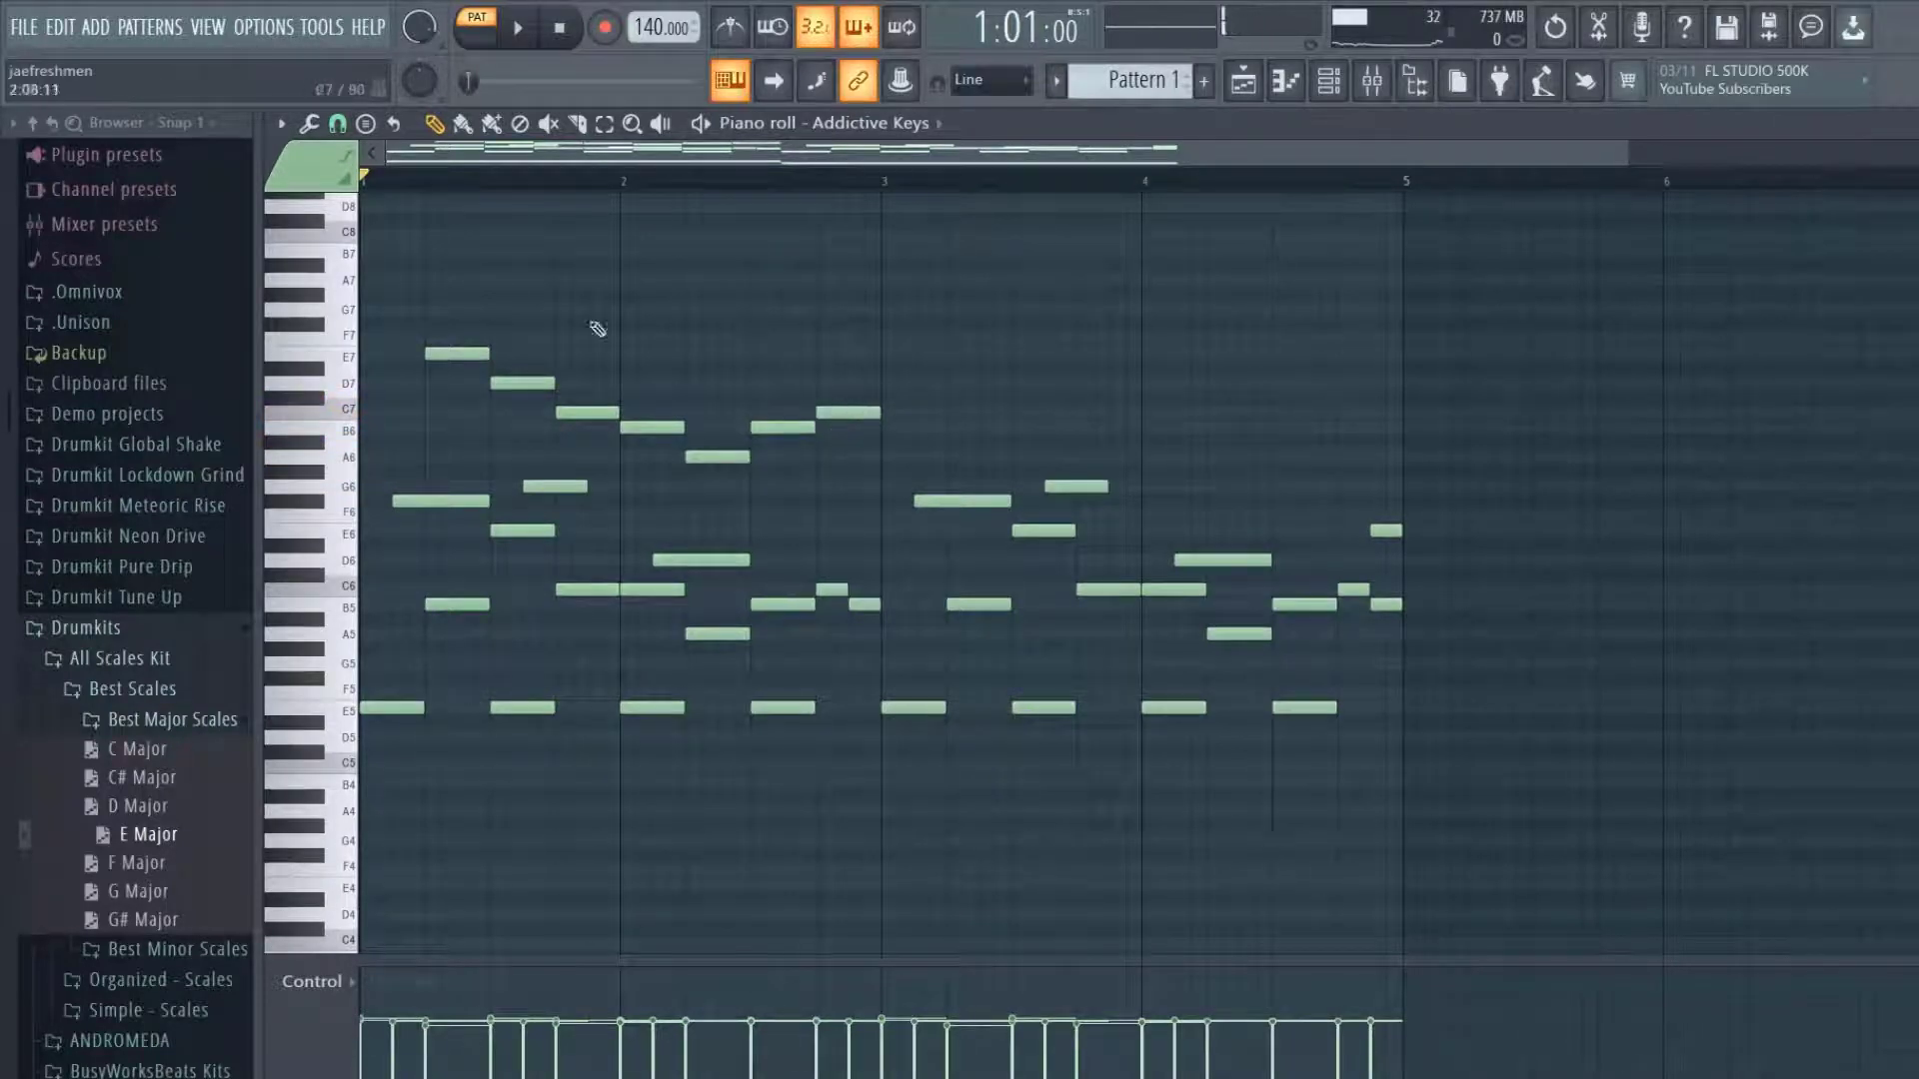
key(space)
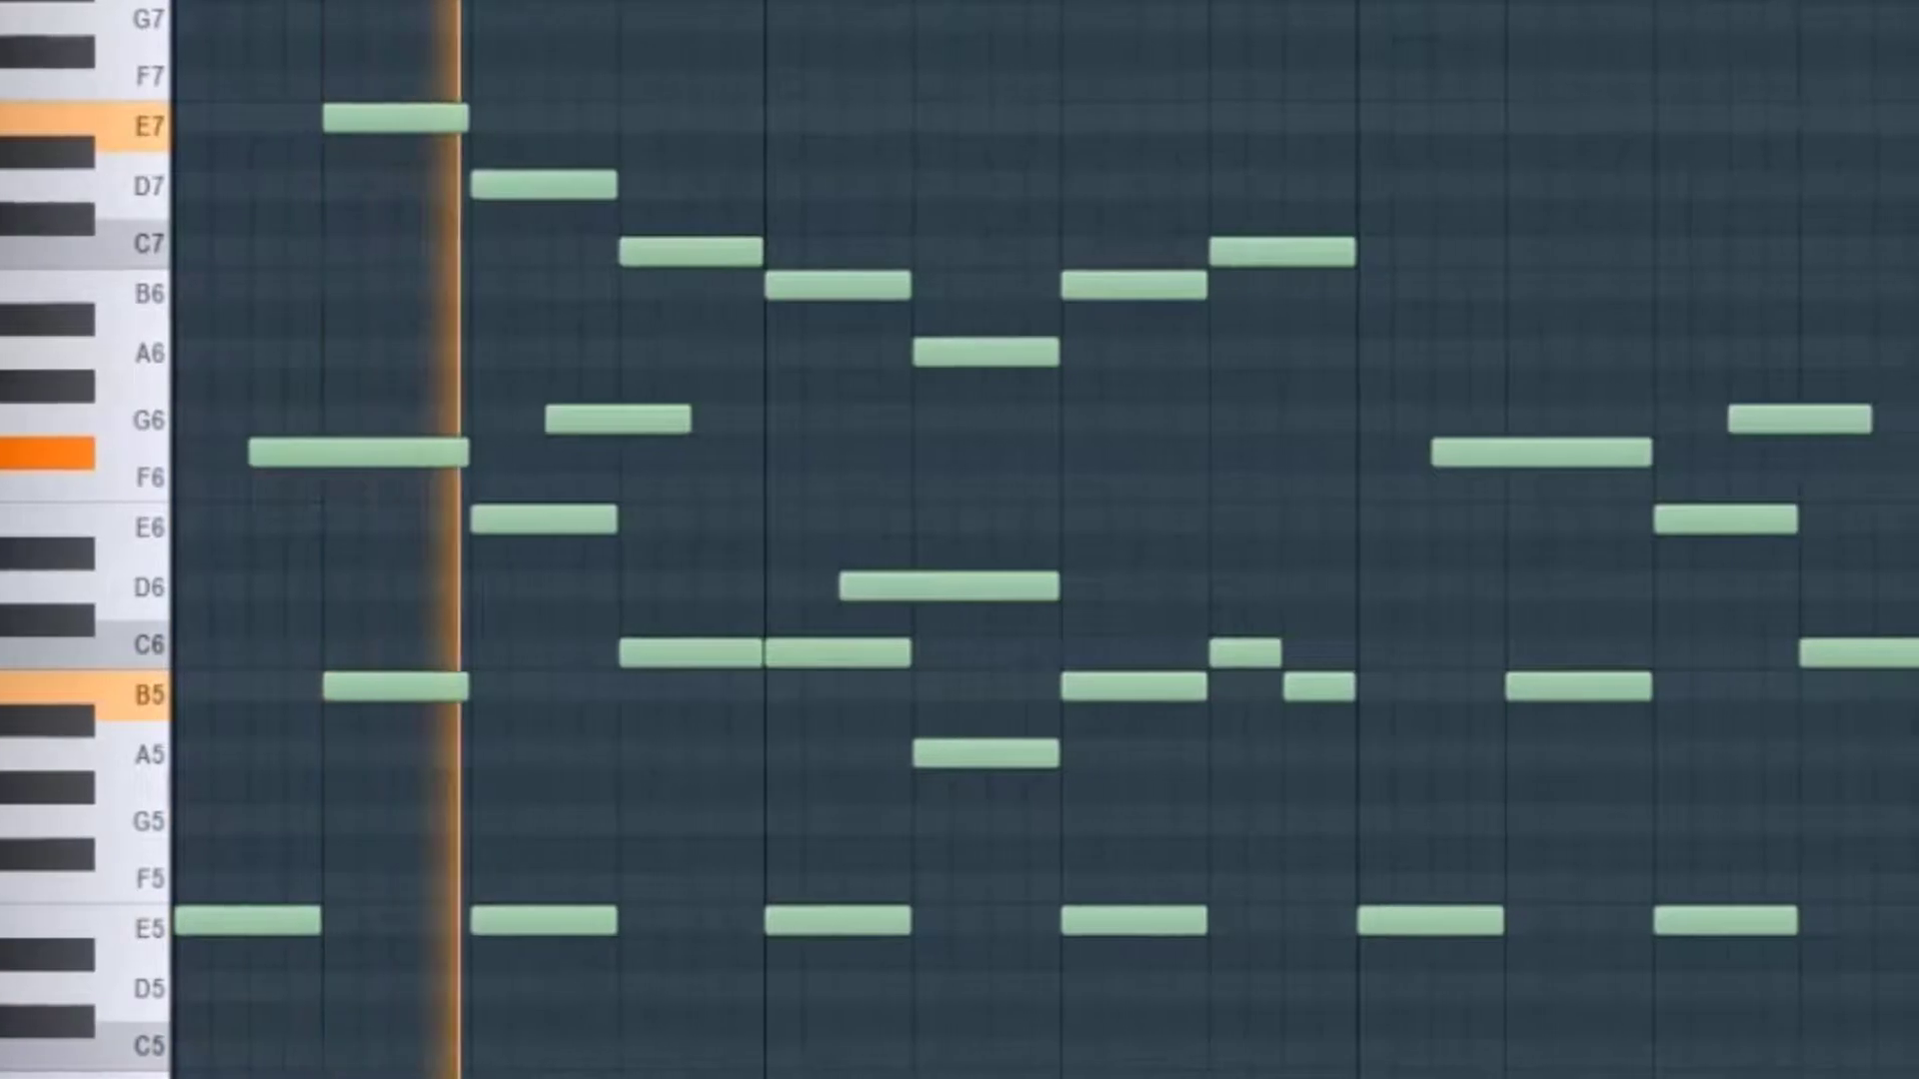
Duplicate the seven-note high line into bars 3 and 4, with its E7 note starting at step 5 of bar 3.
ctrl+drag(1414, 371, 749, 80)
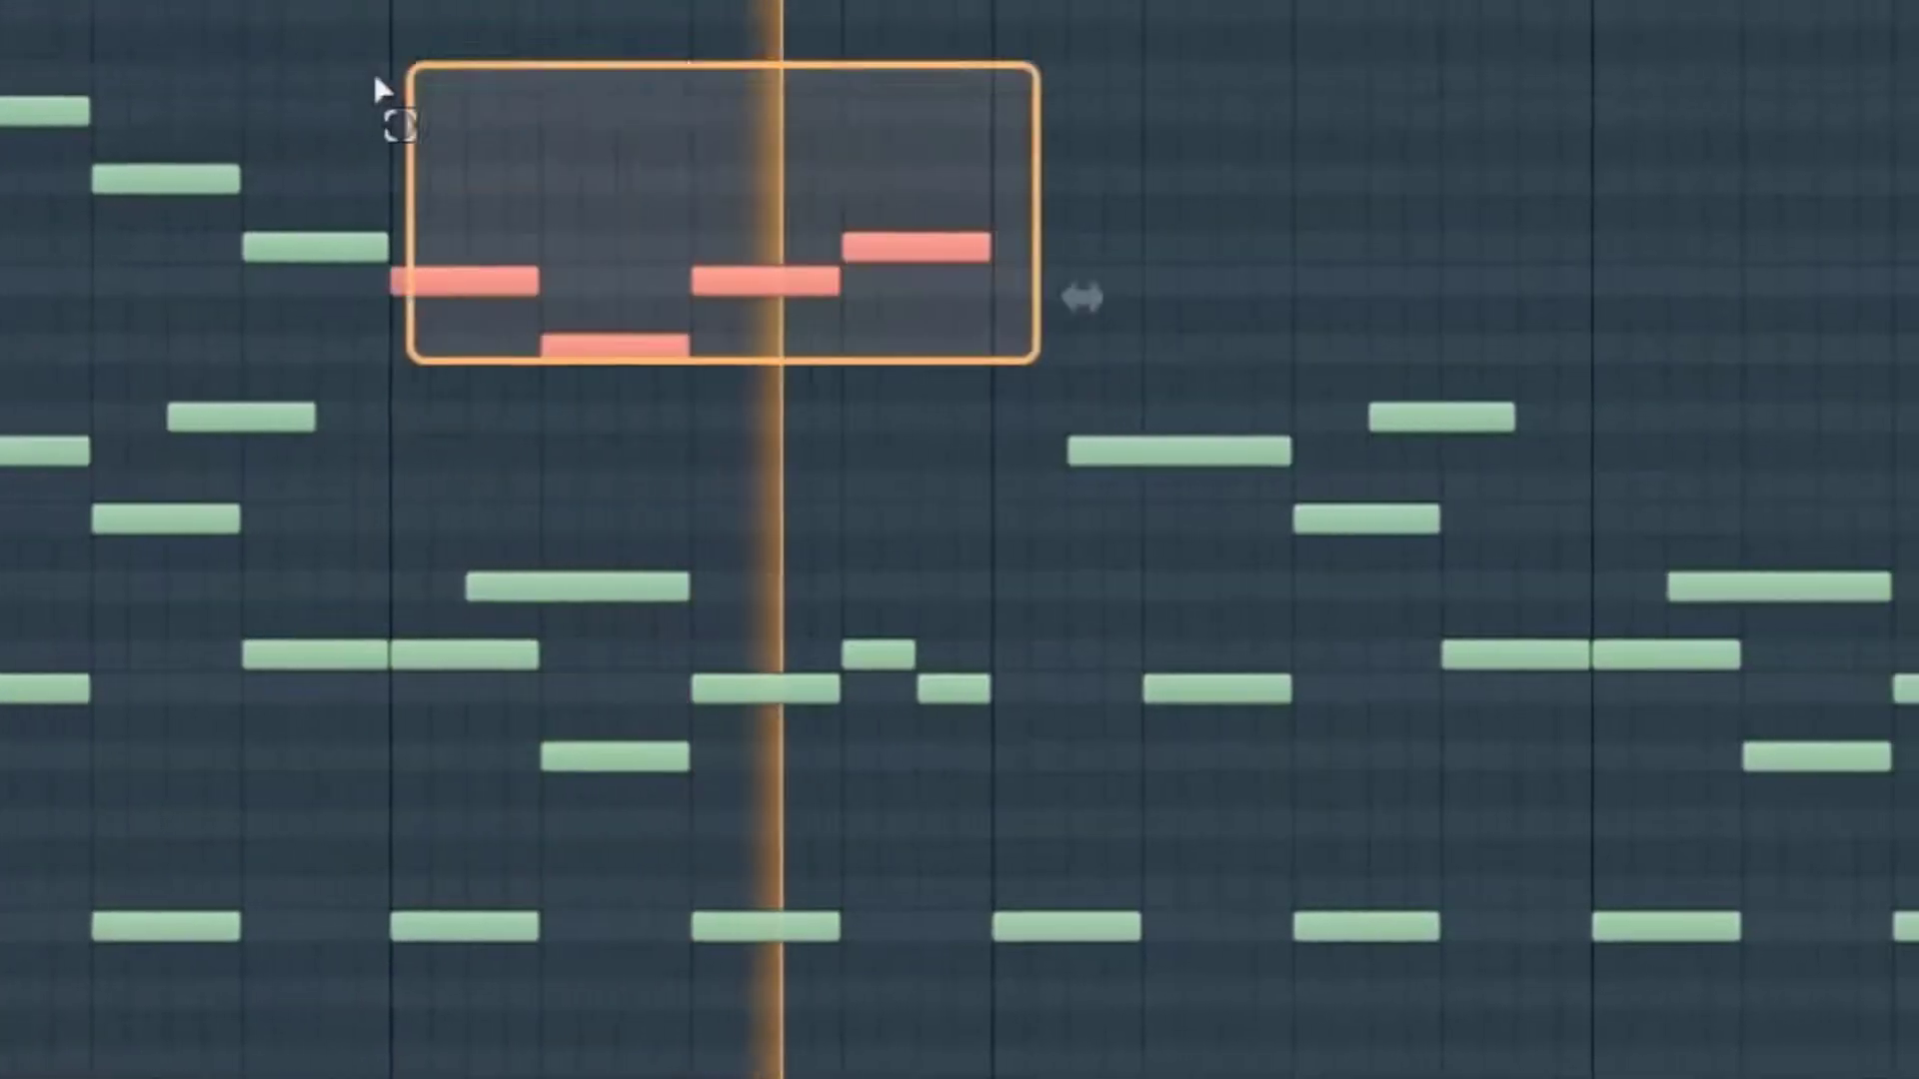
drag(374, 69, 60, 75)
key(ctrl+b)
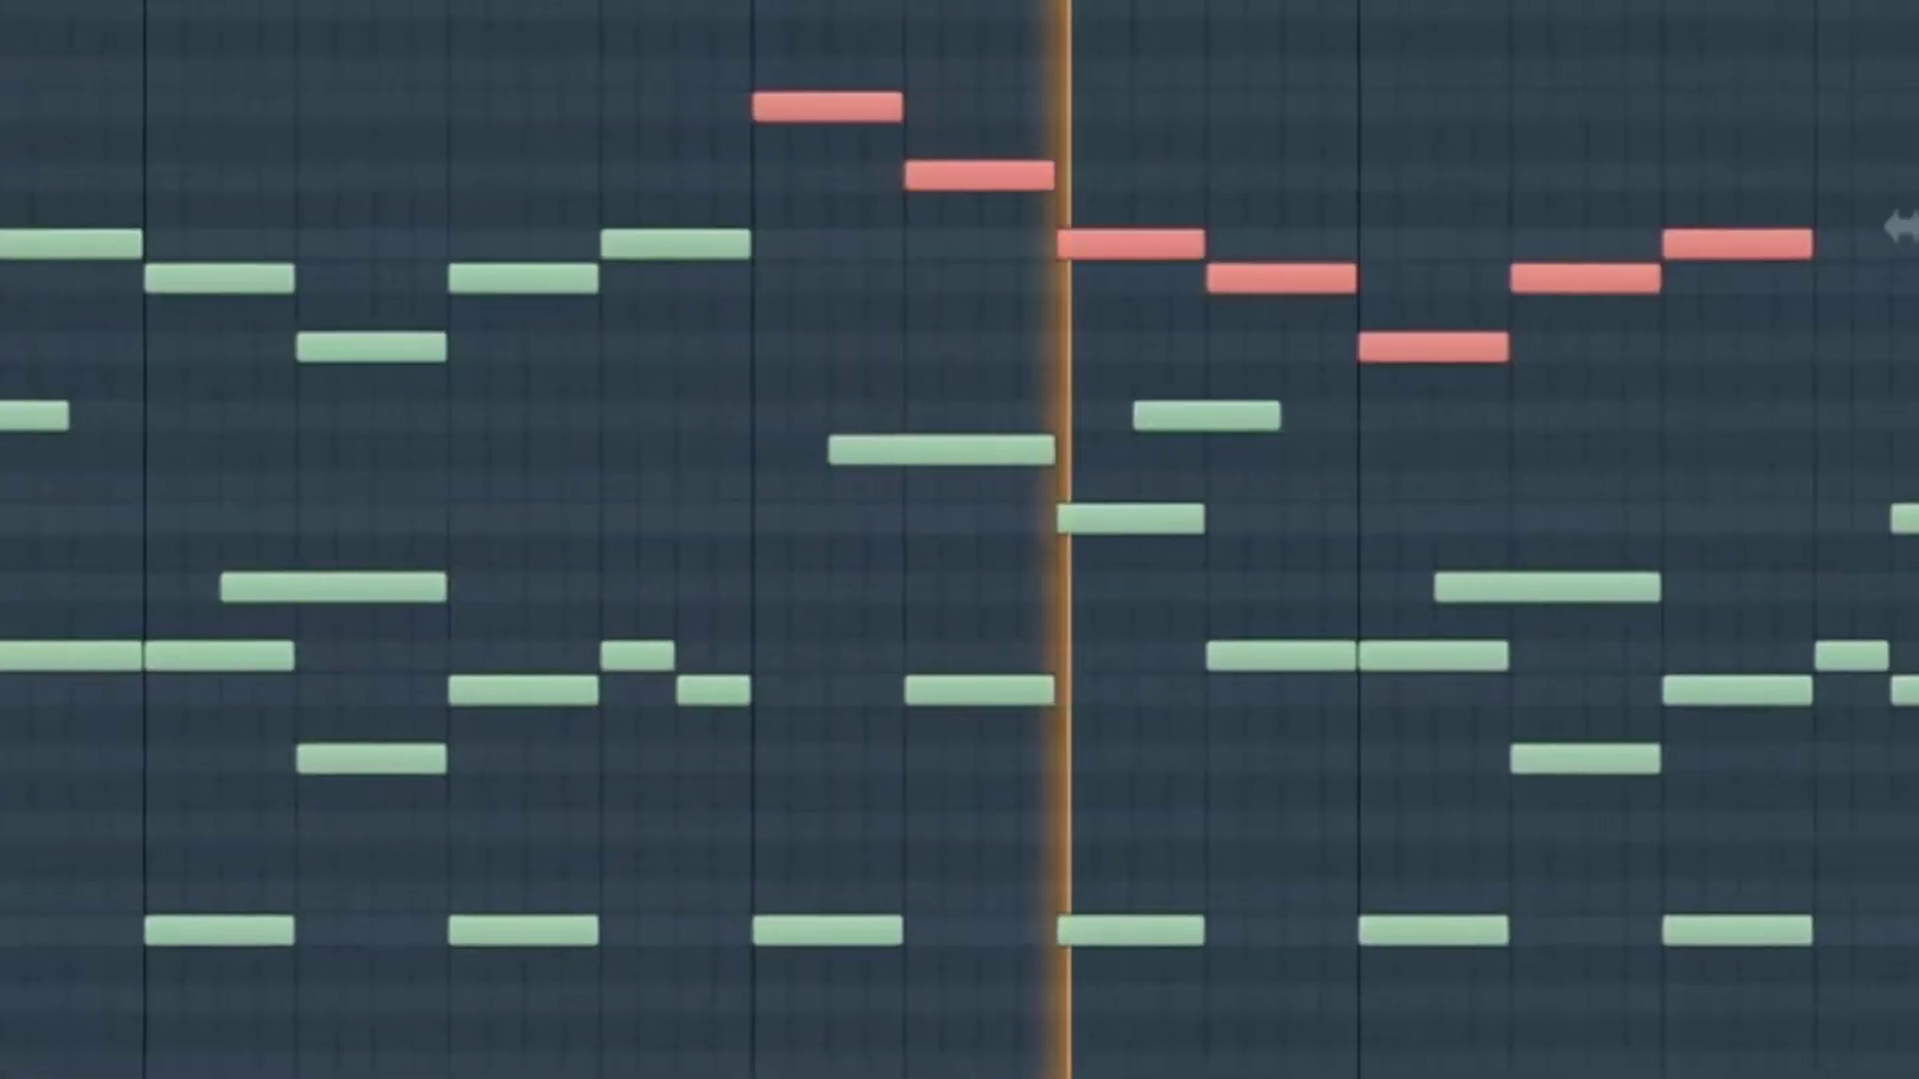
key(shift+Right)
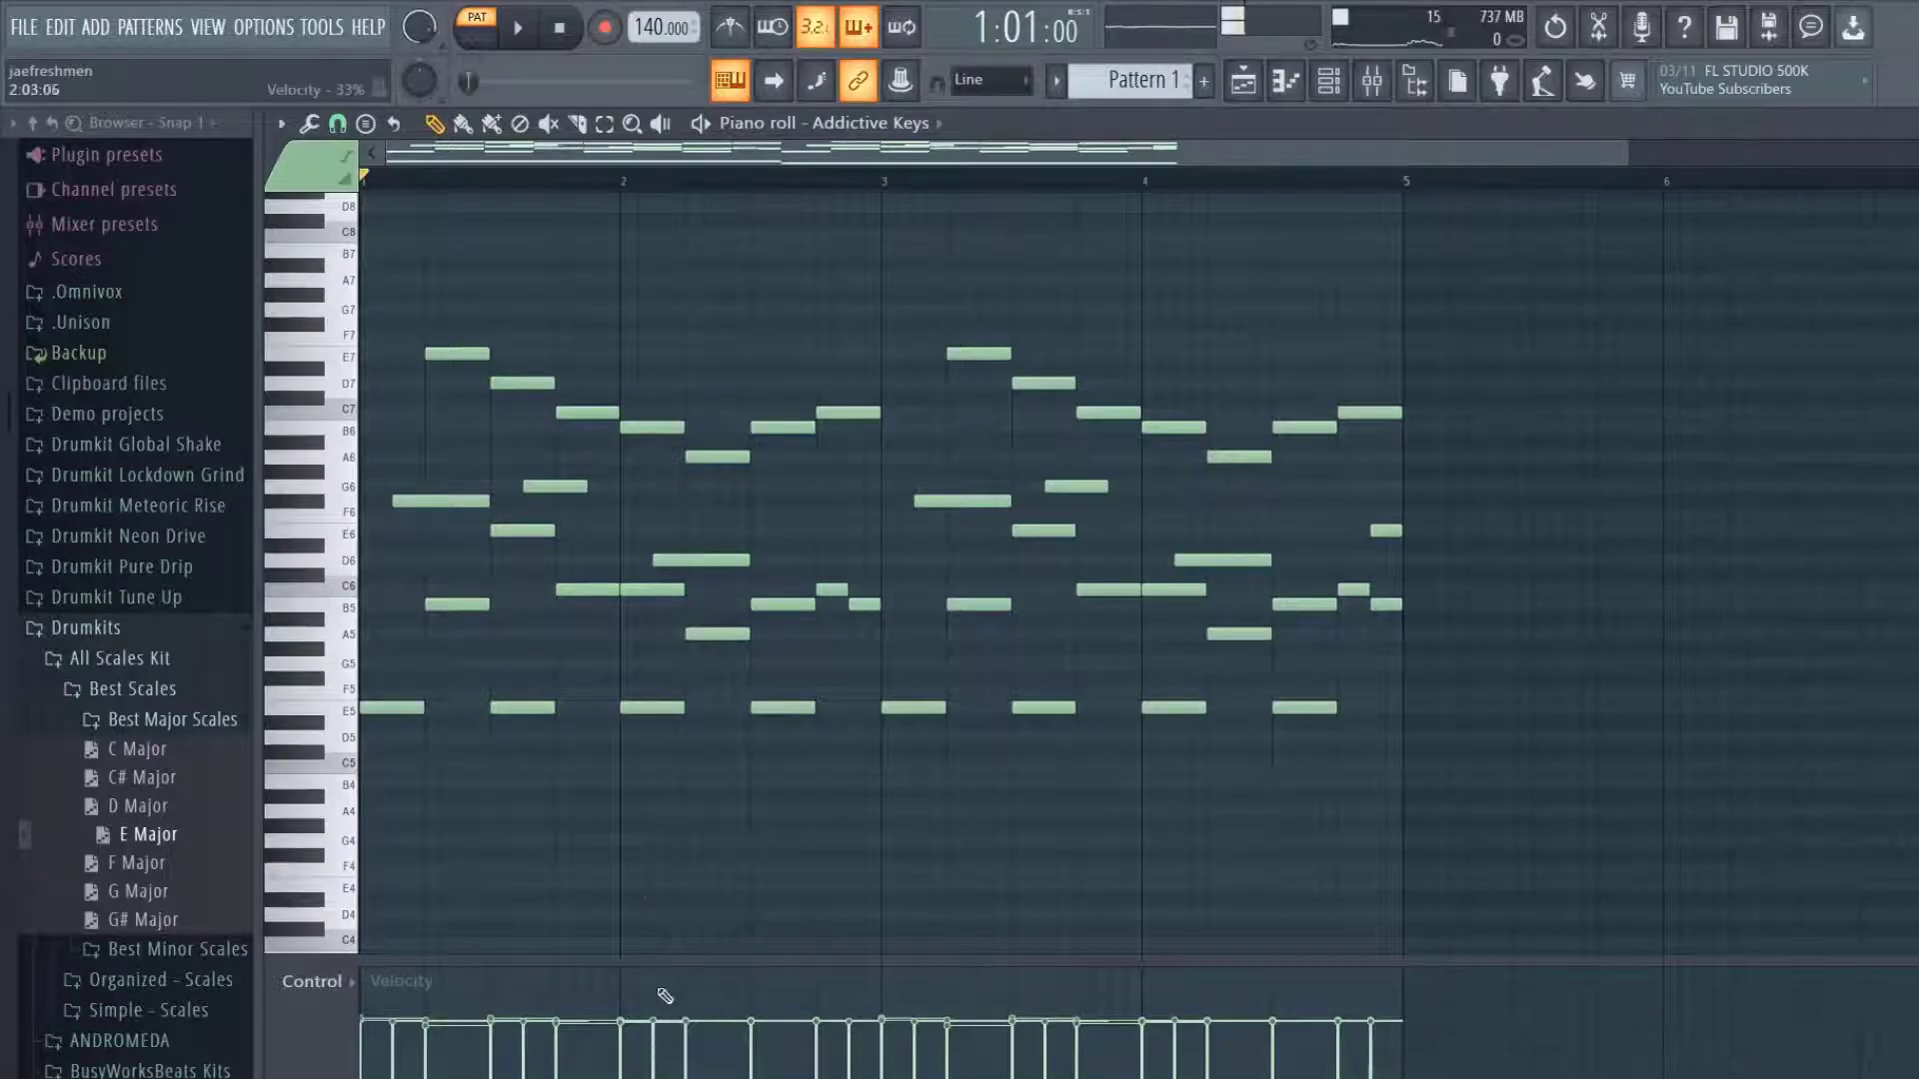
Randomize the velocities of all notes in the pattern with the randomizer and play back the result.
key(alt+r)
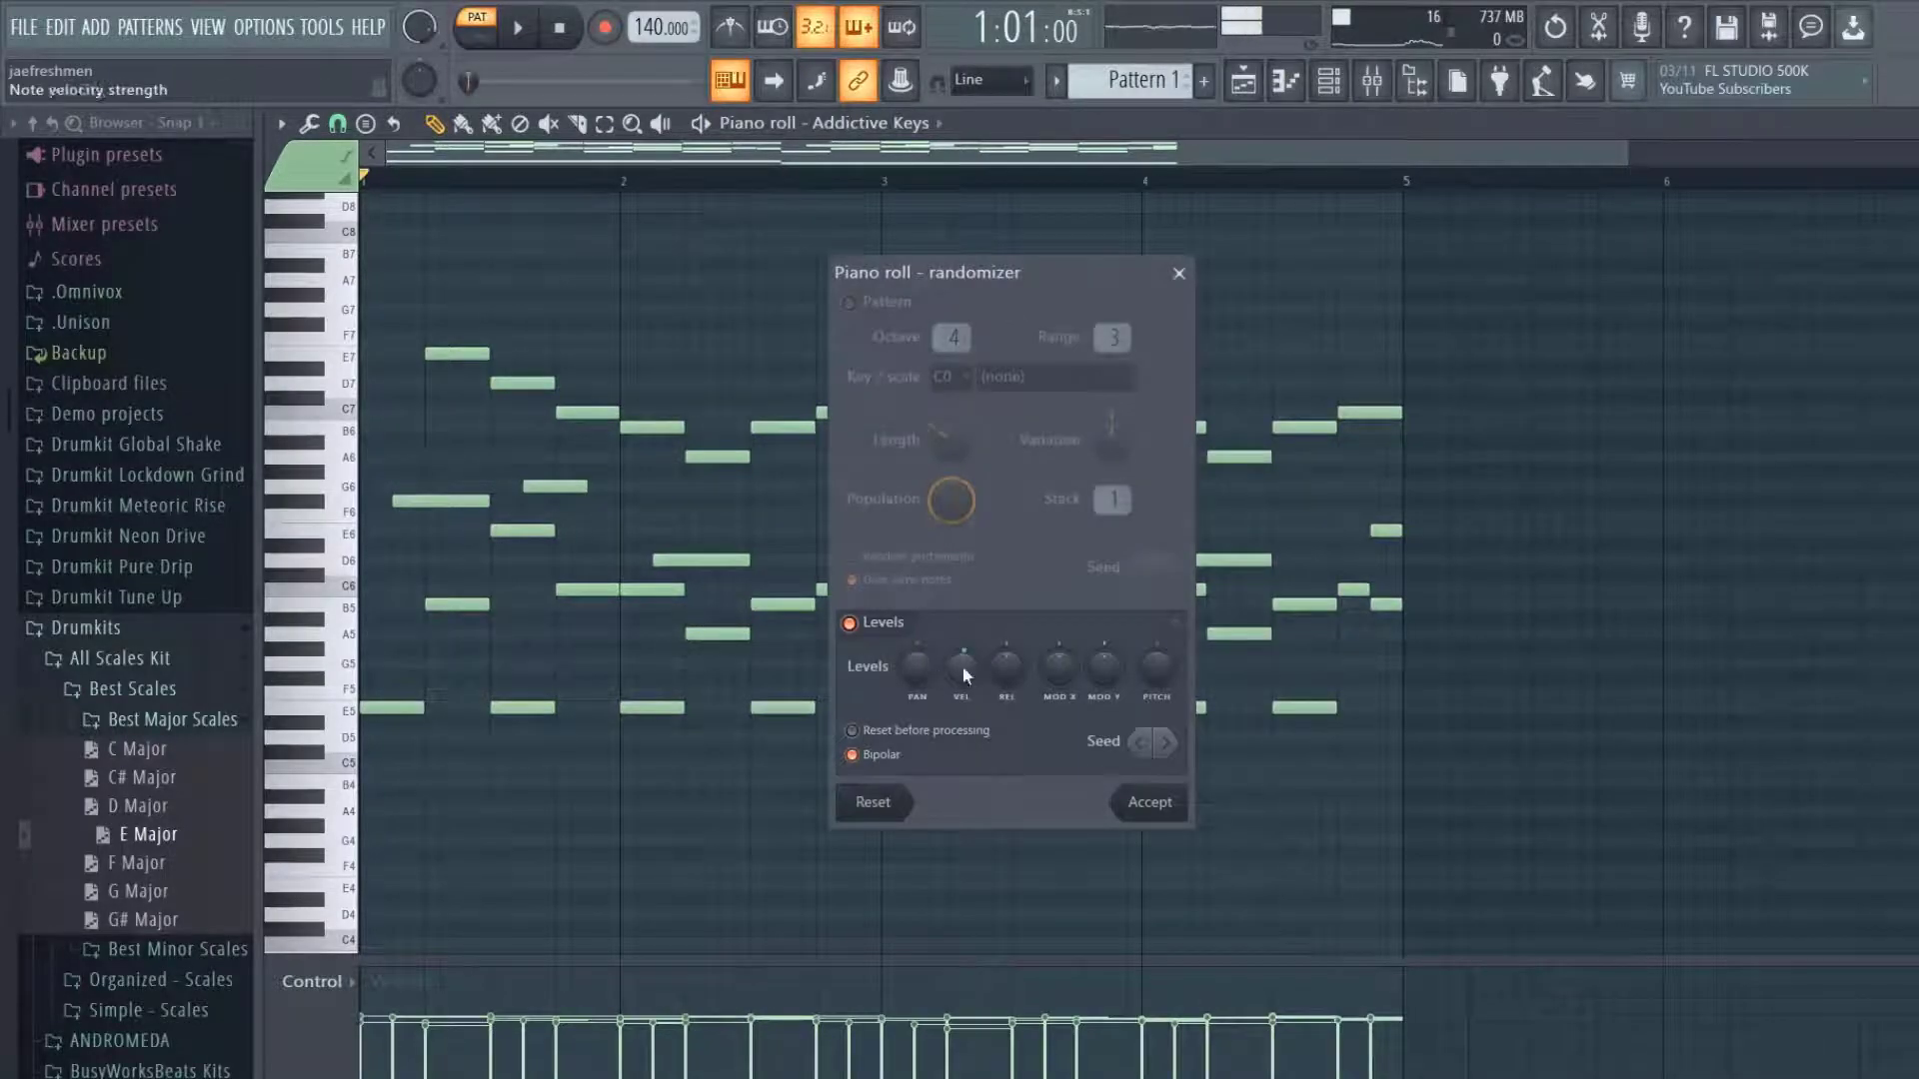
mouse_move(965, 676)
mouse_down()
mouse_move(965, 635)
mouse_move(959, 671)
mouse_up()
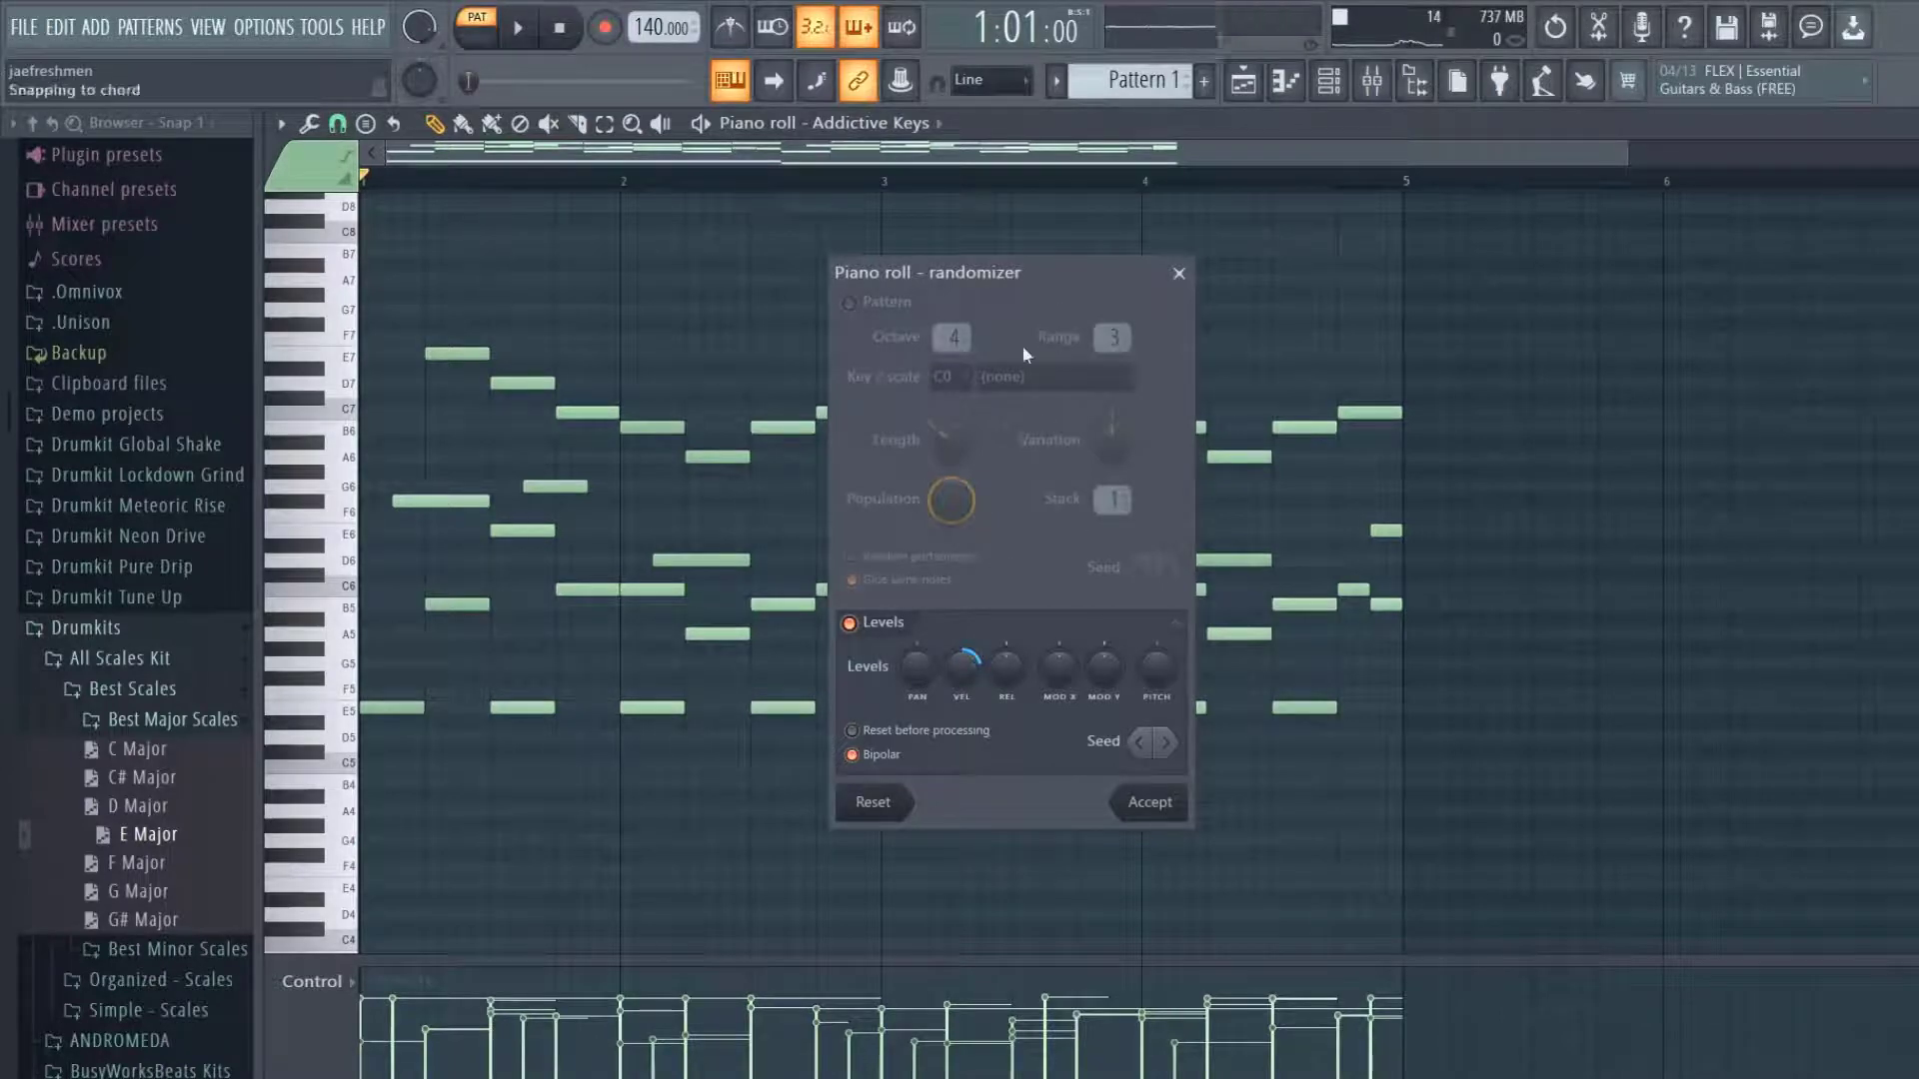
drag(970, 673, 969, 765)
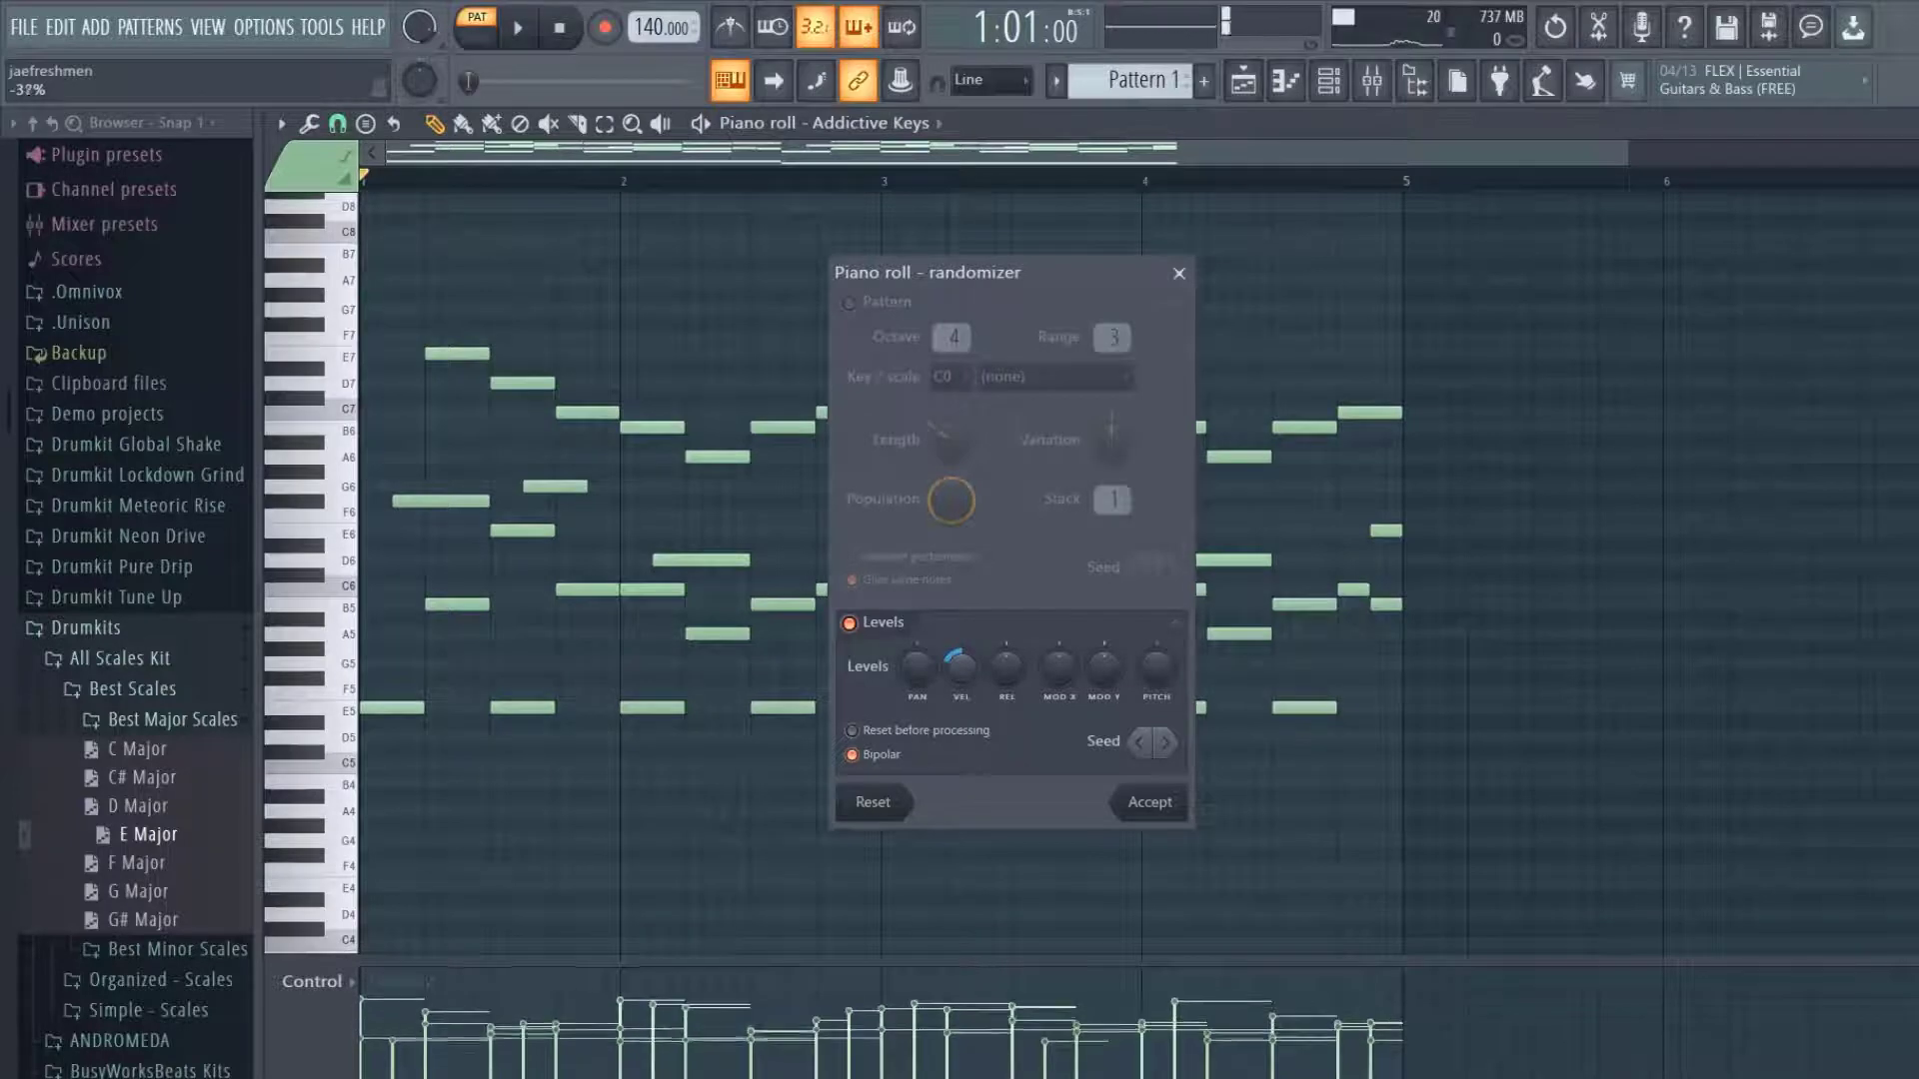
key(Return)
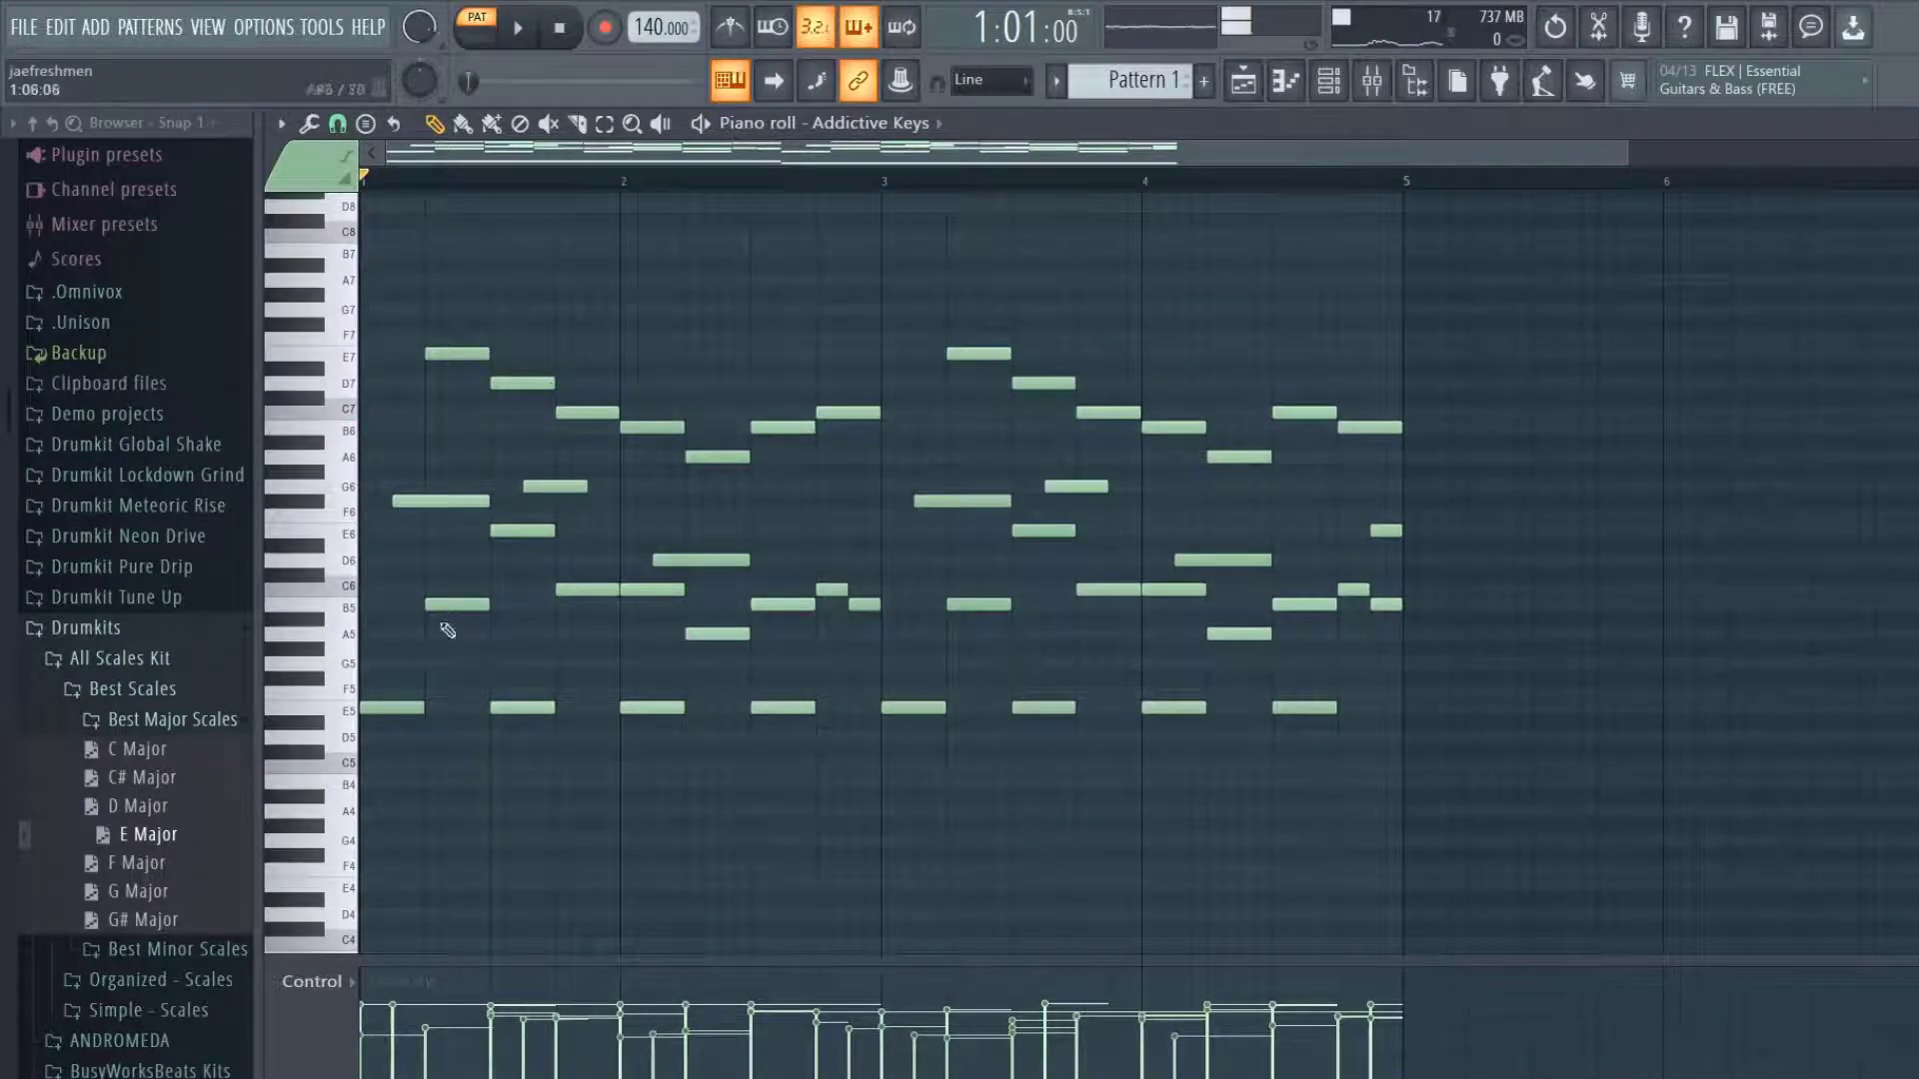
key(space)
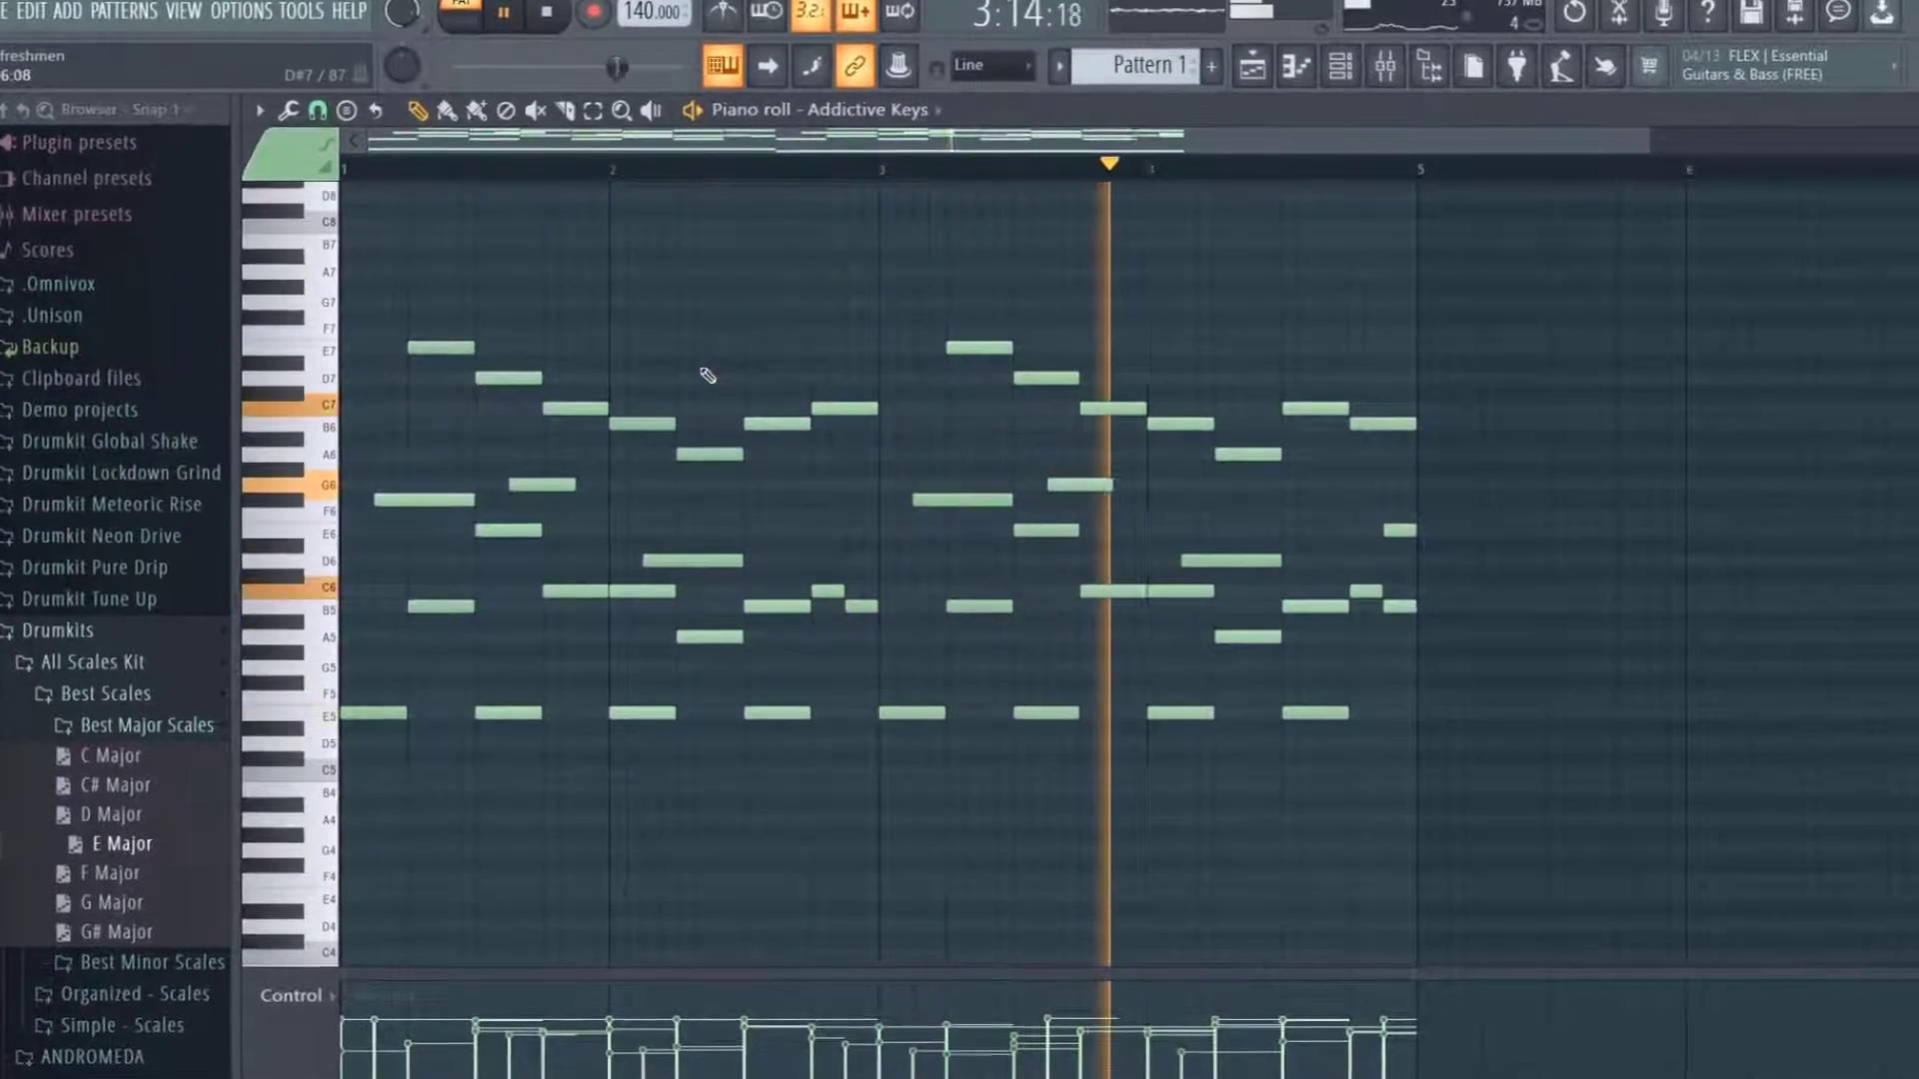
key(space)
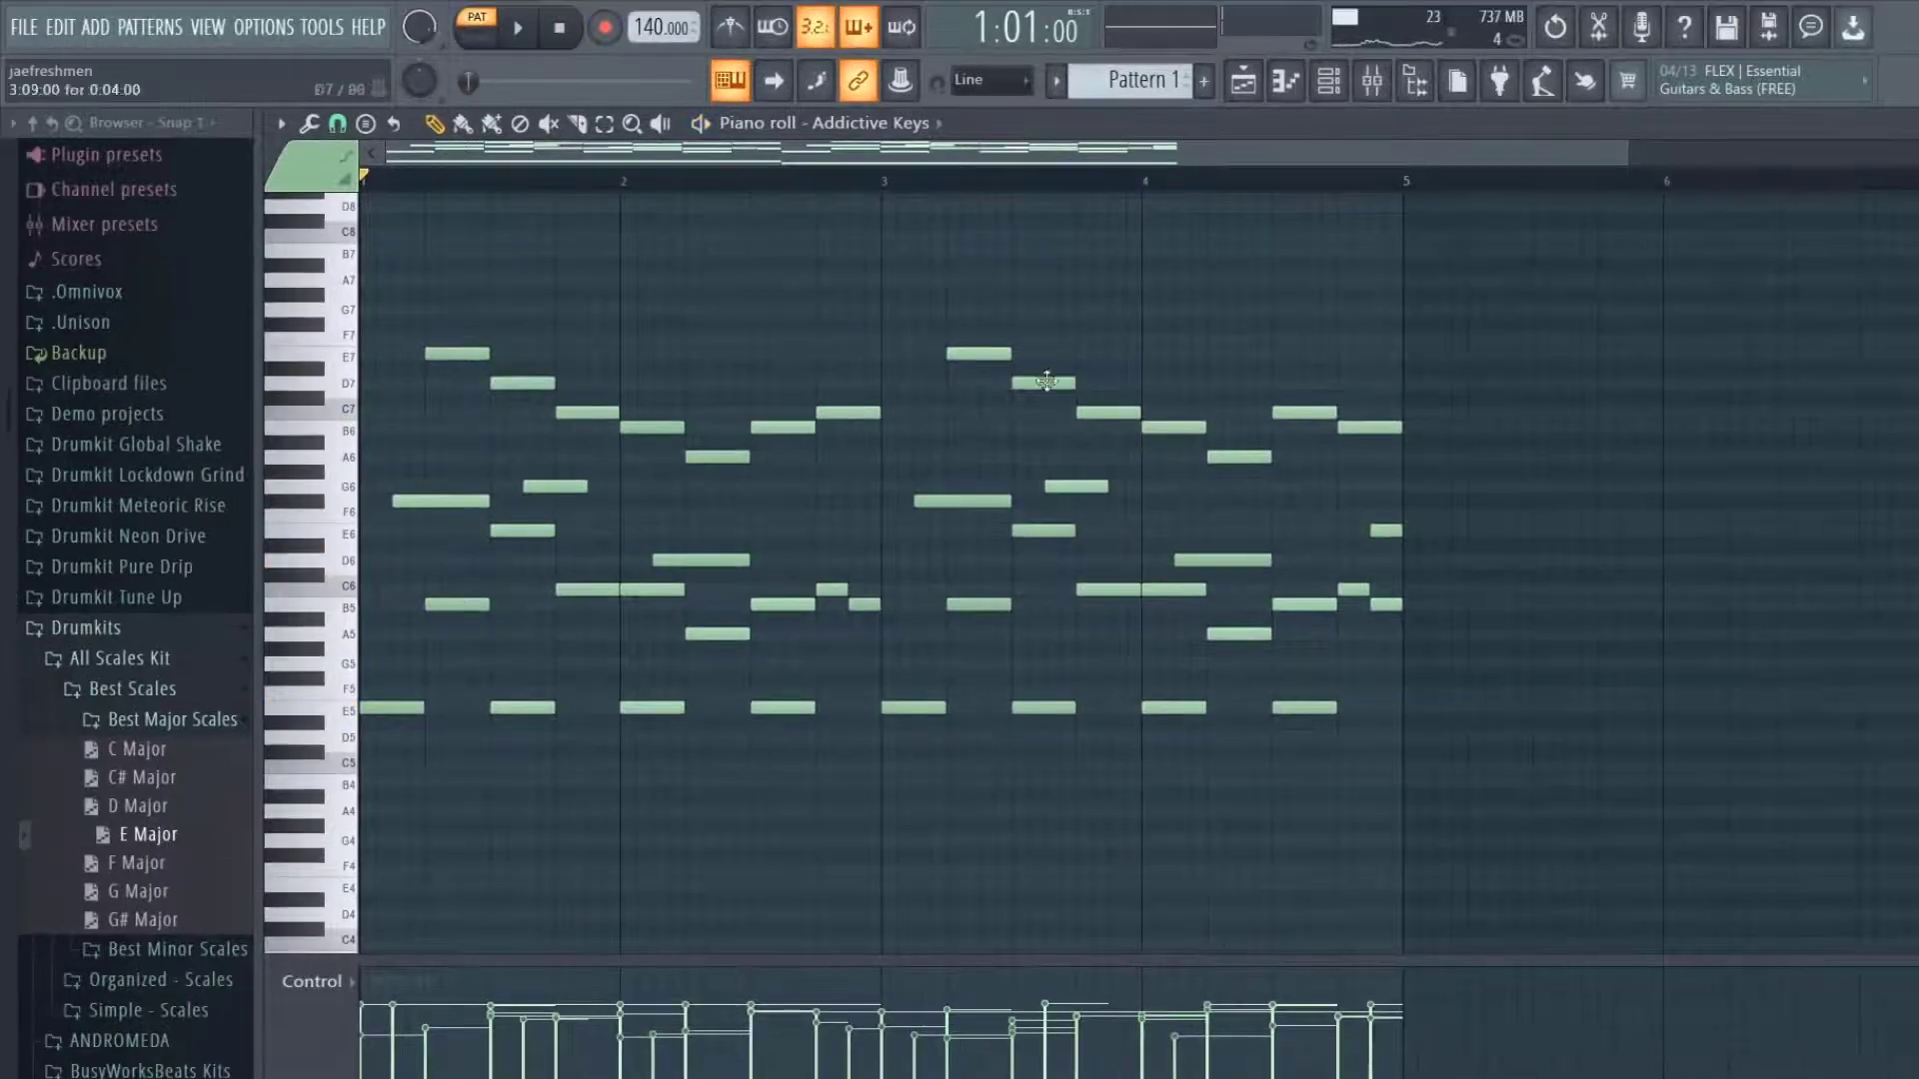
Leave the piano roll and open the Addictive Keys instrument window.
click(603, 122)
click(1075, 486)
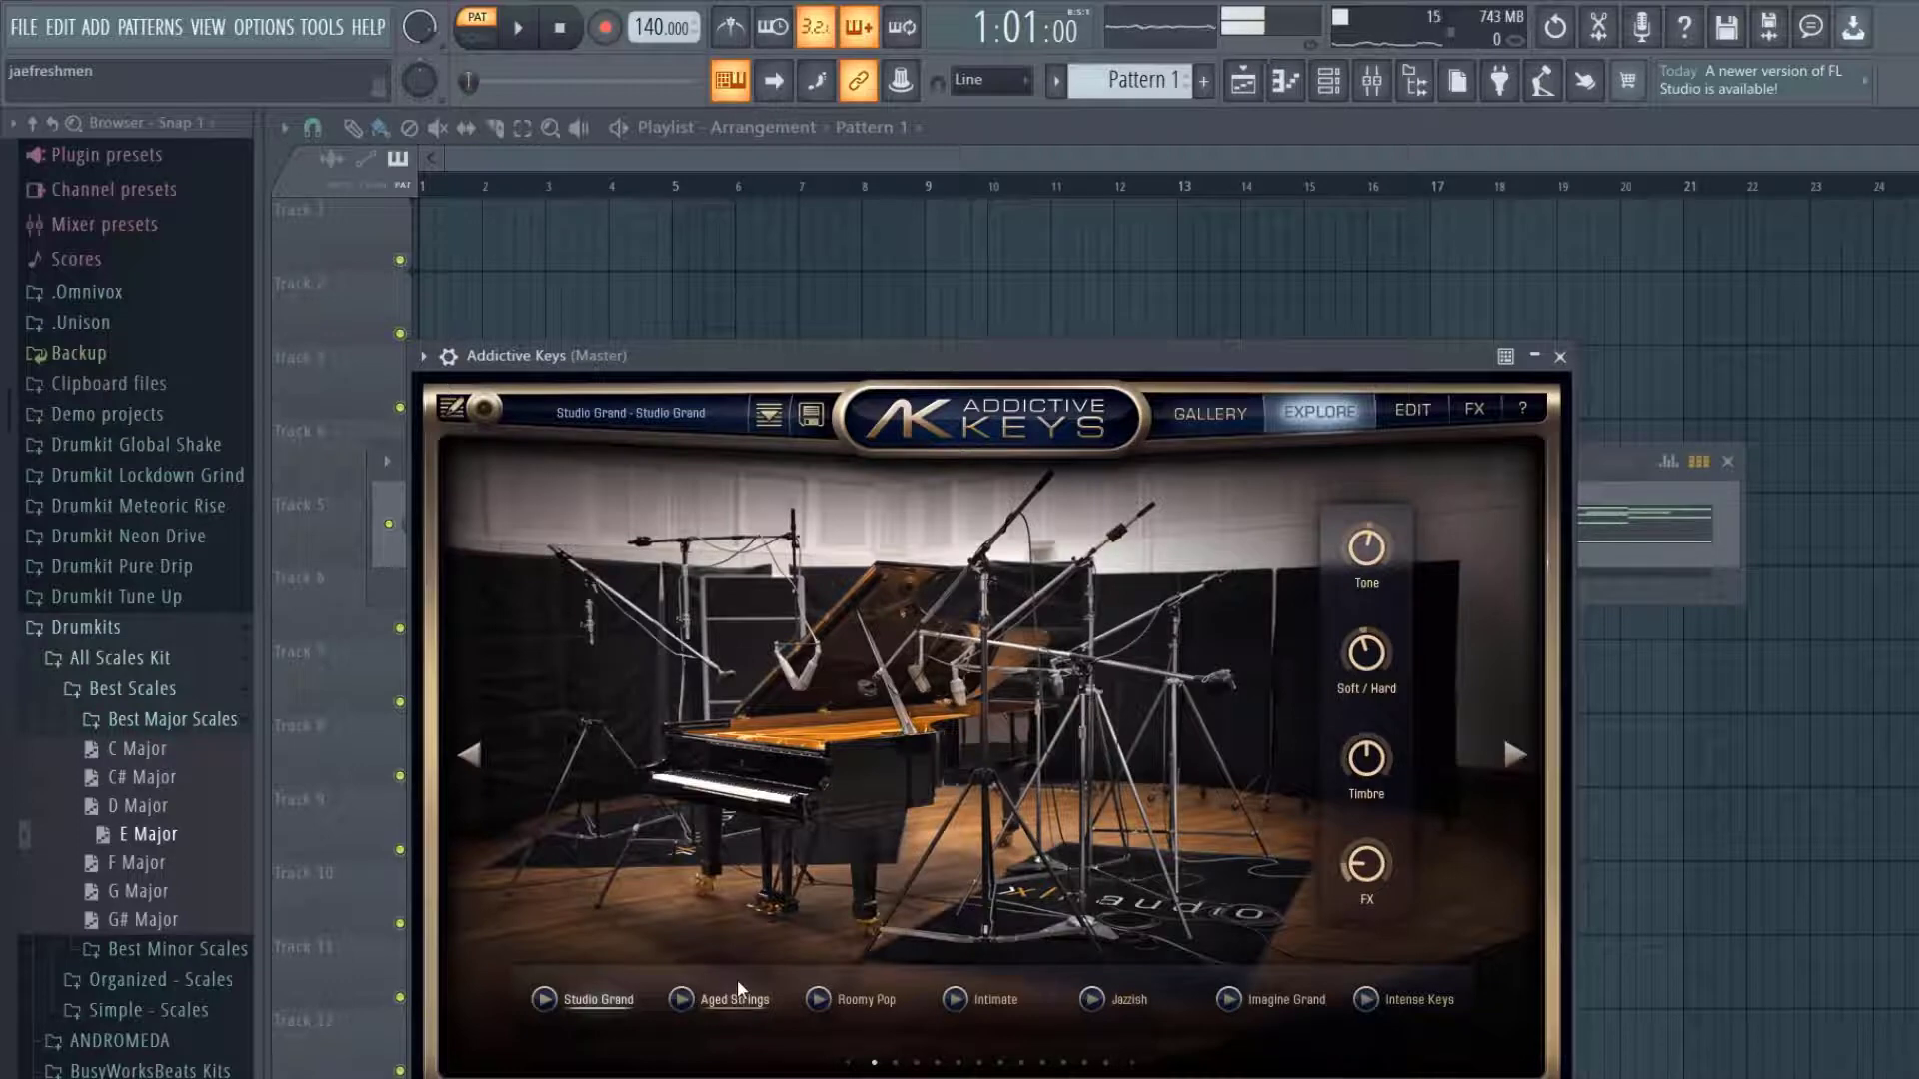
Play the pattern while auditioning the Studio Grand presets Aged Strings, Roomy Pop, Intimate and Jazzish.
click(742, 996)
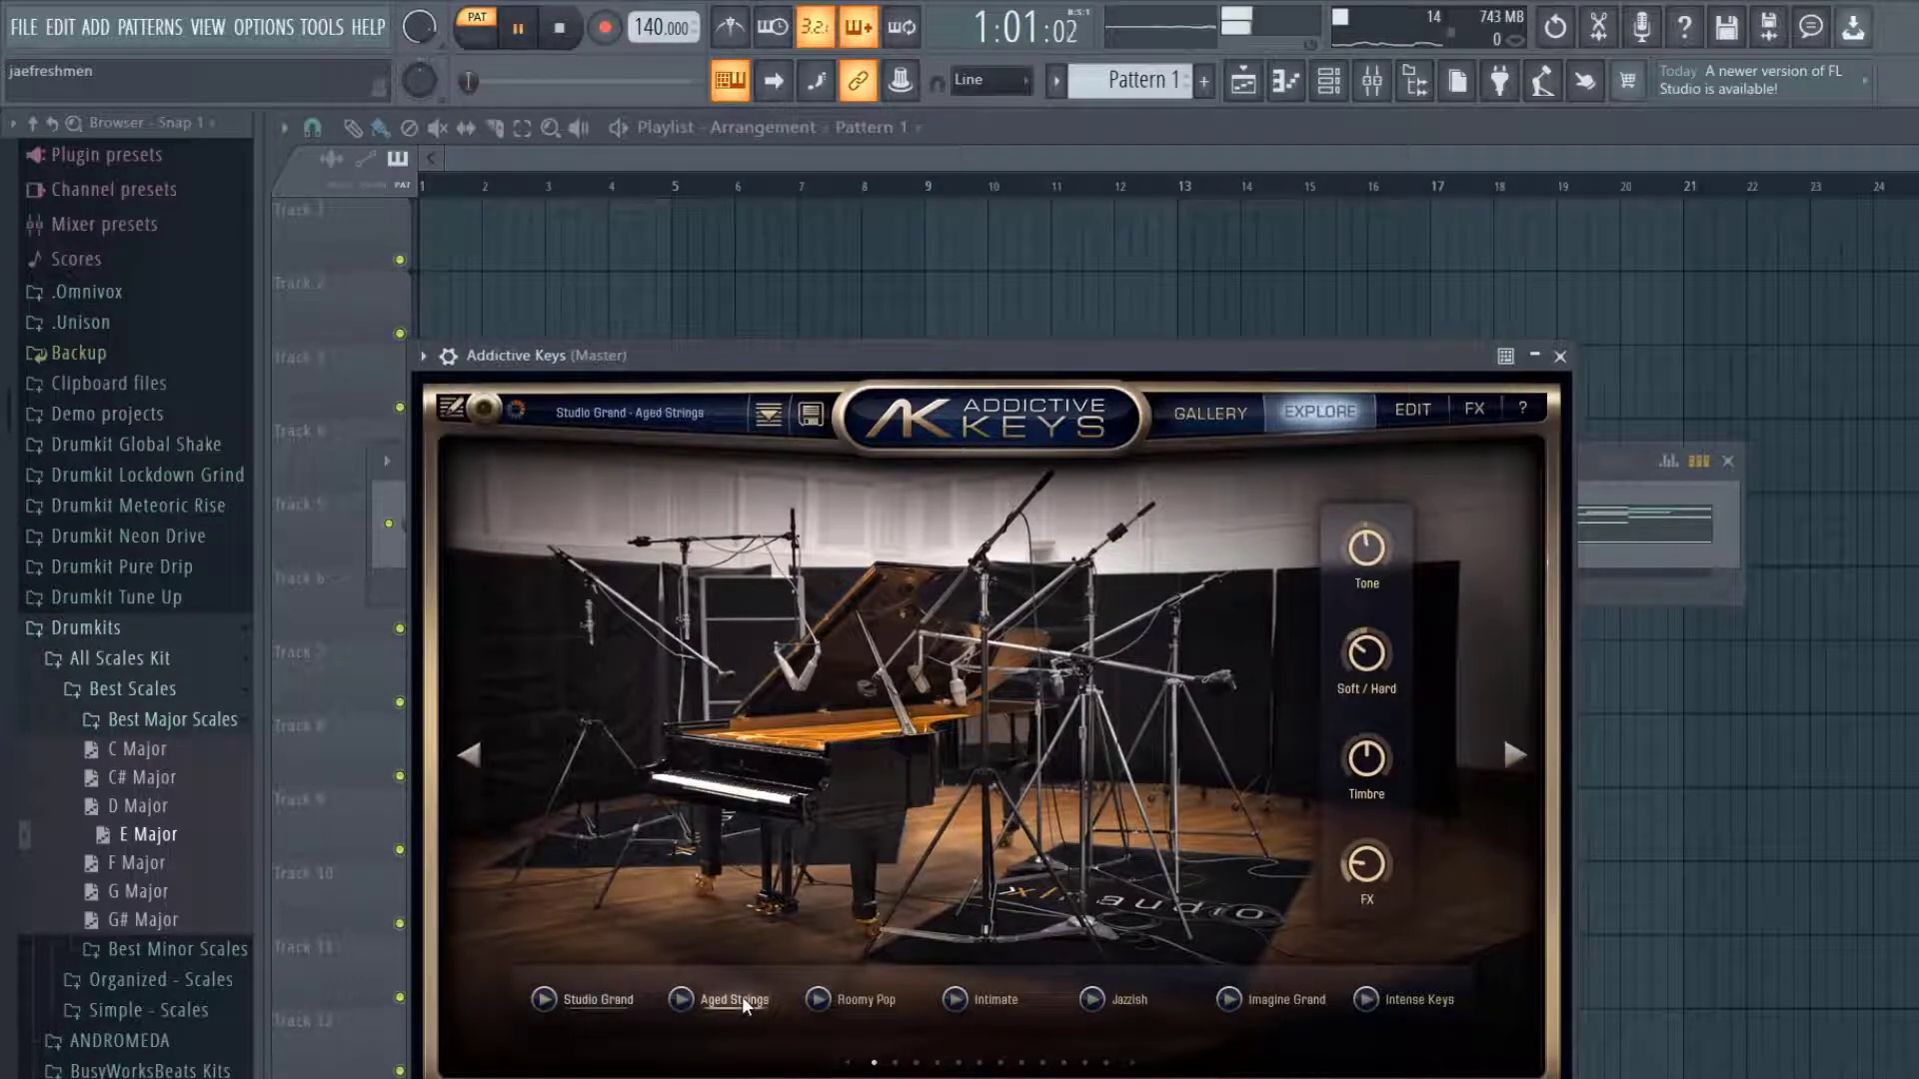
key(space)
click(865, 1002)
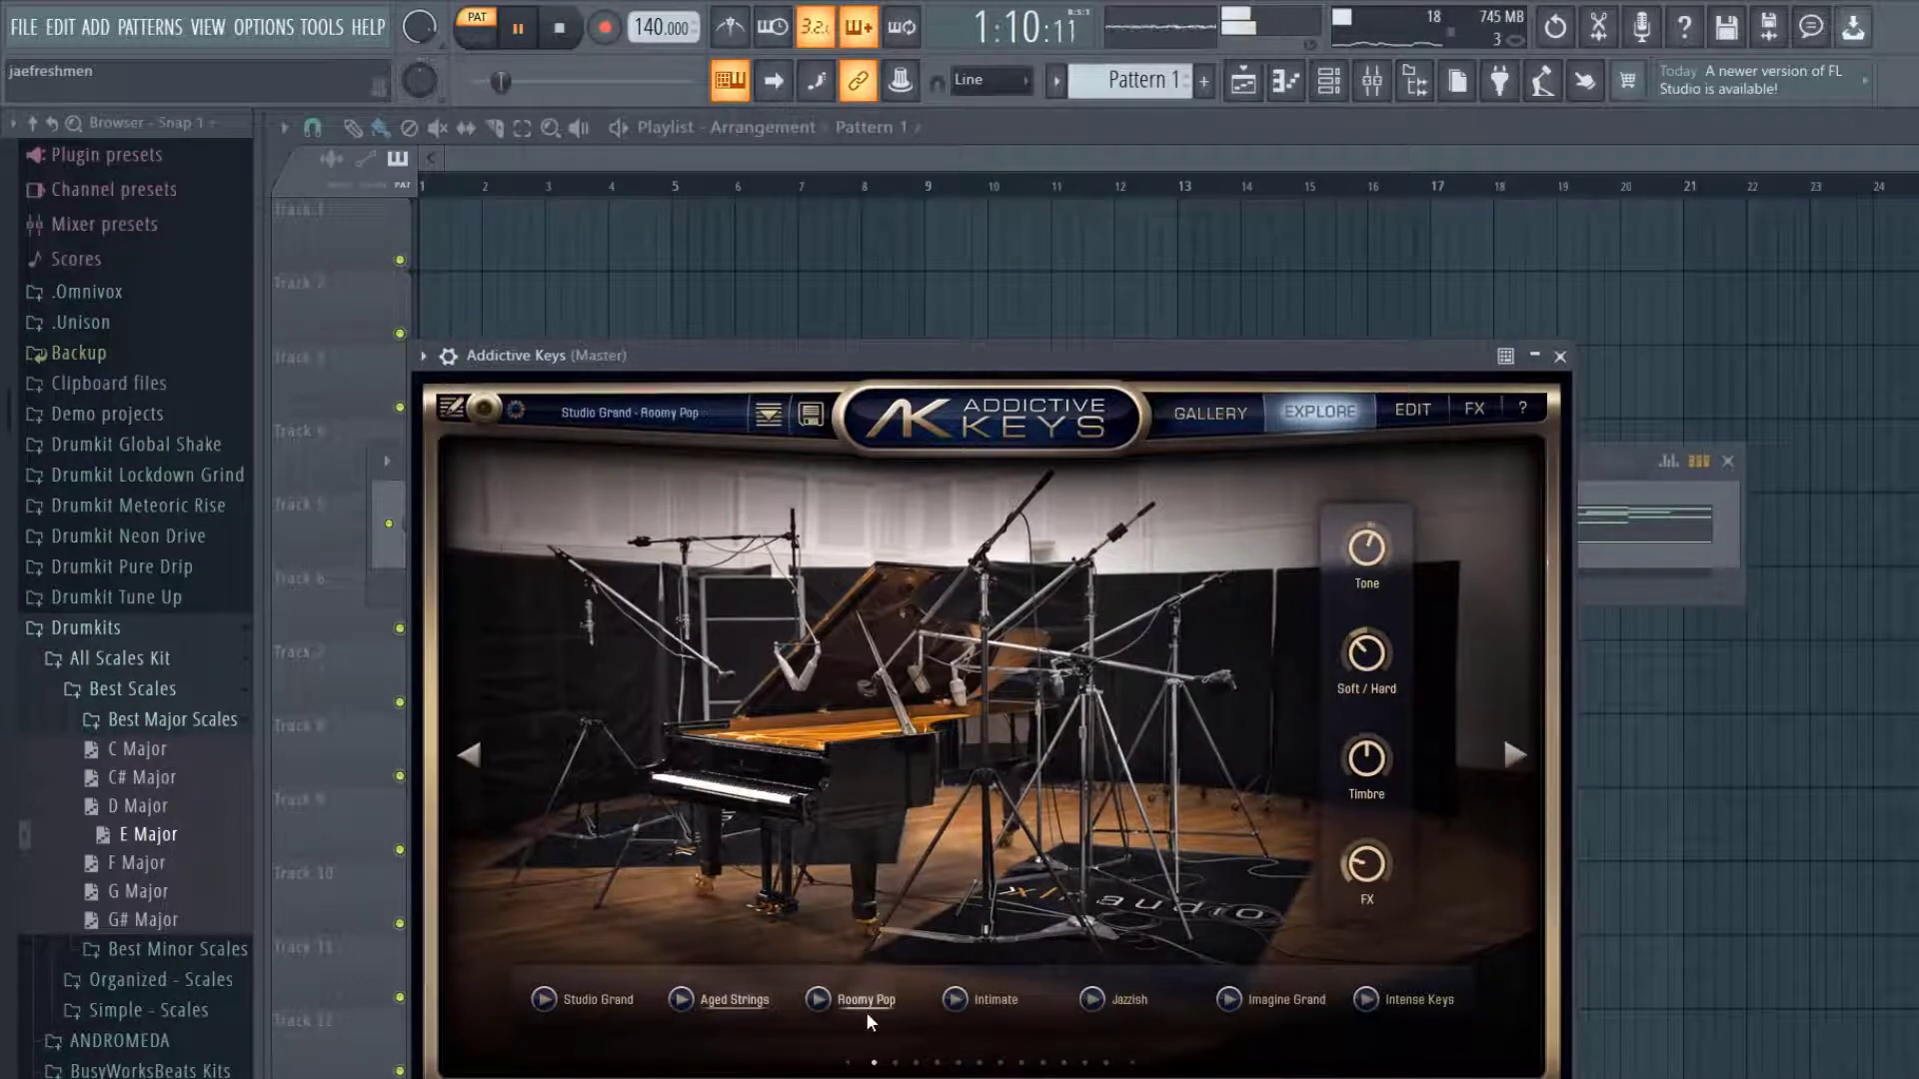
click(971, 1002)
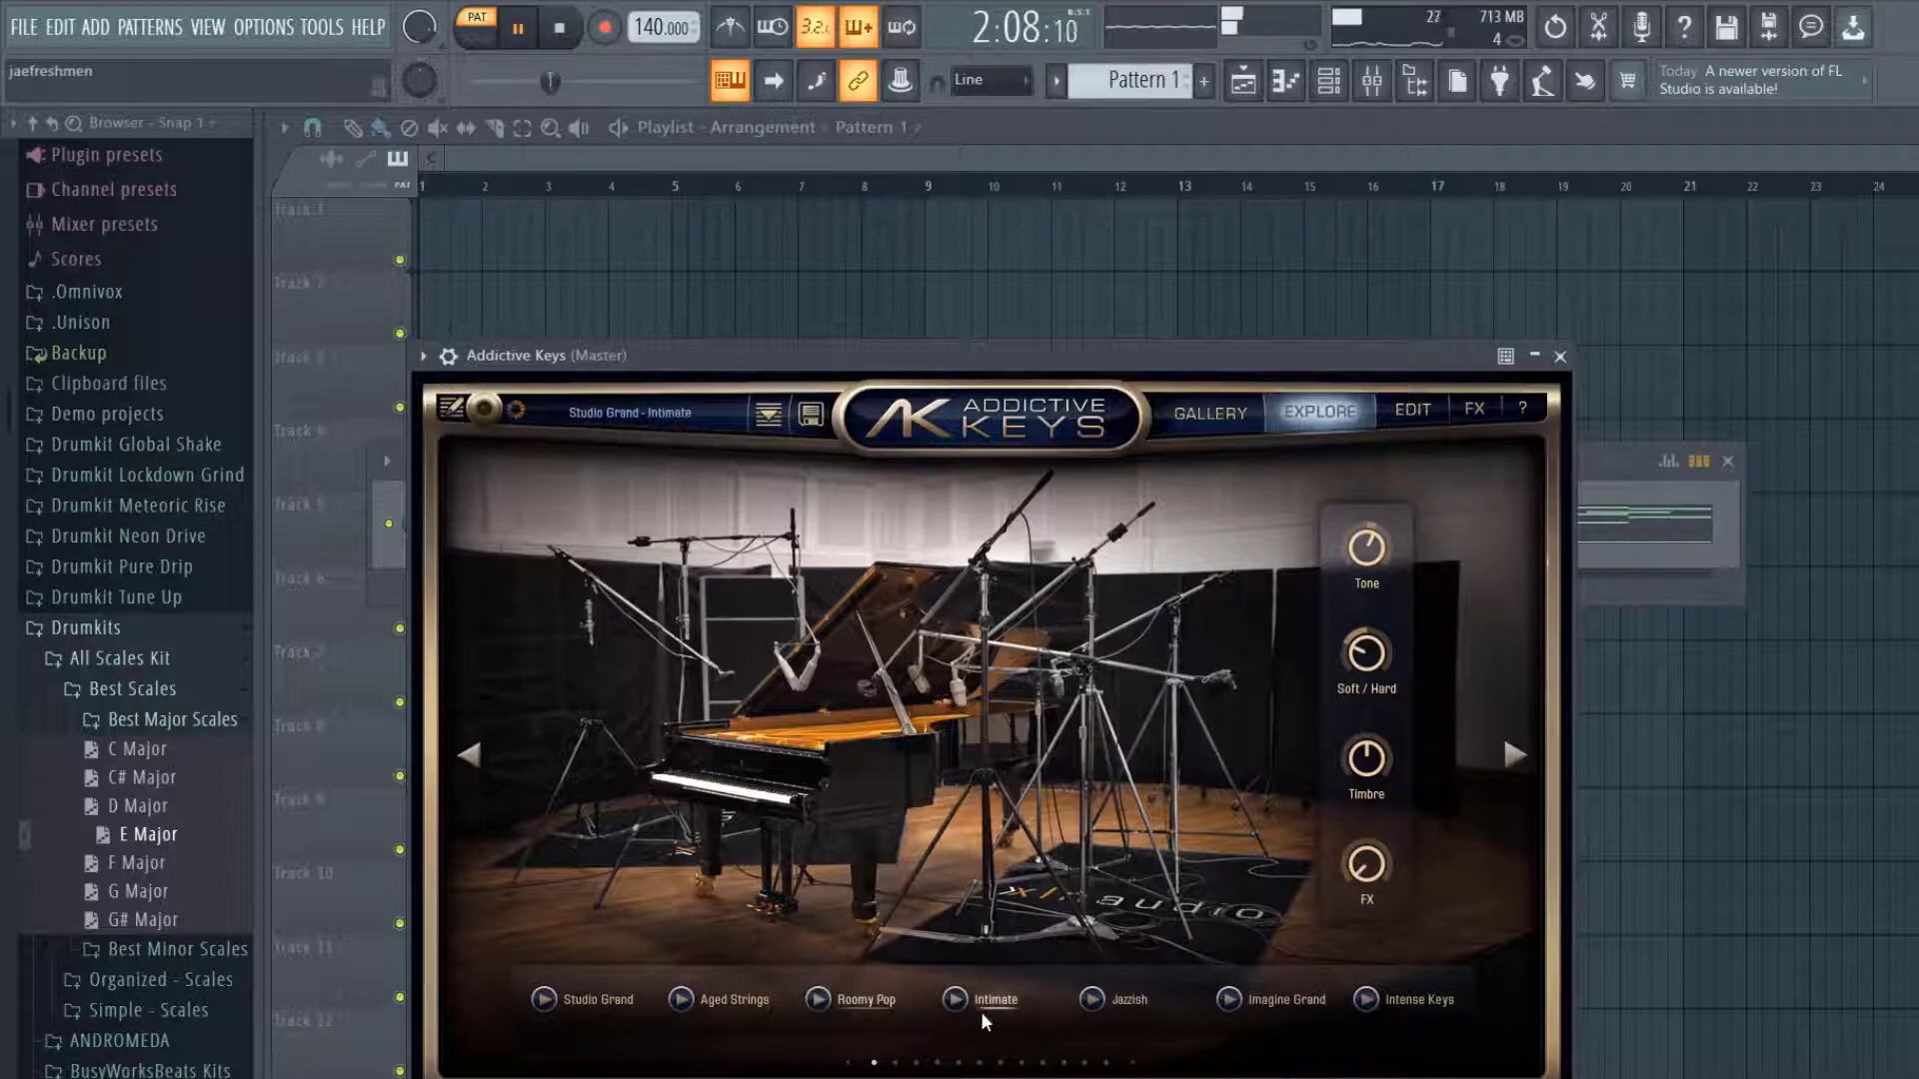
click(1119, 1003)
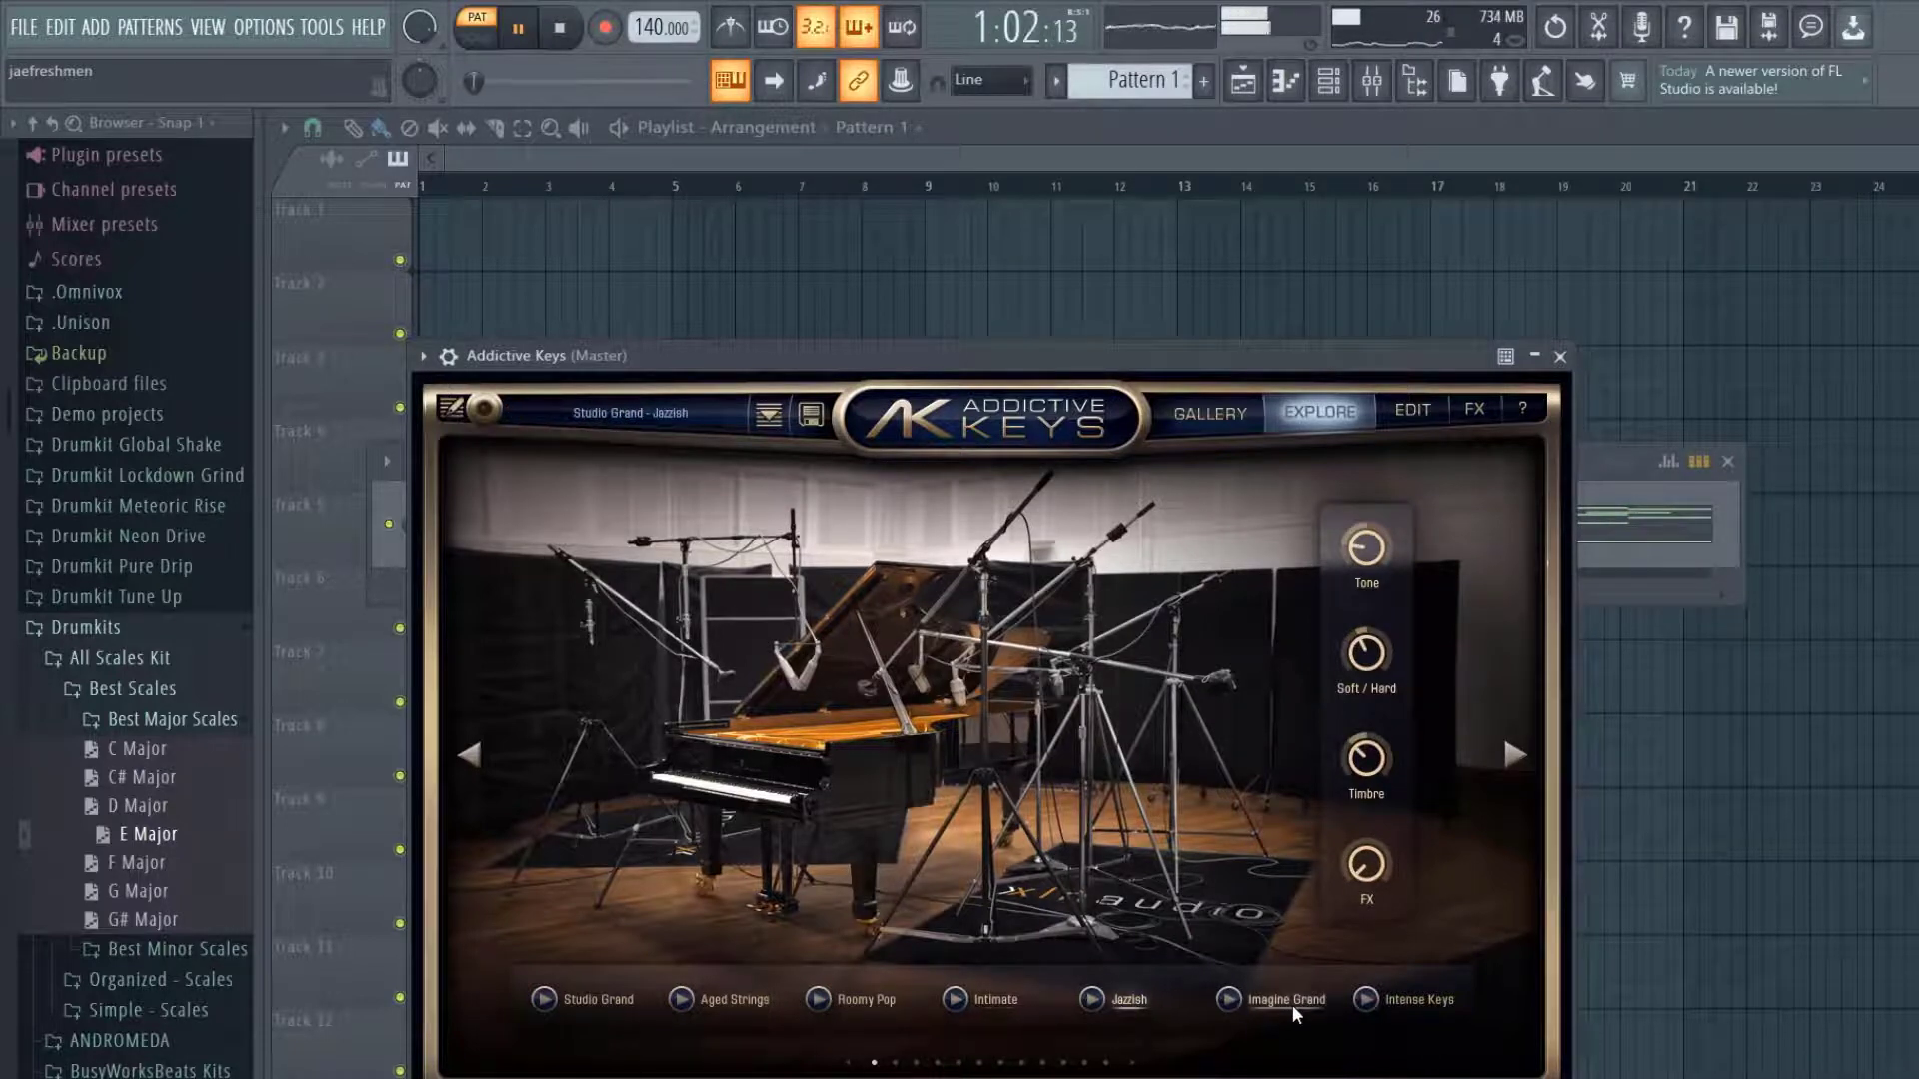
Audition Mono Tube, Audience and Close Mix on the next preset page, and load the Close Hard preset.
click(1514, 756)
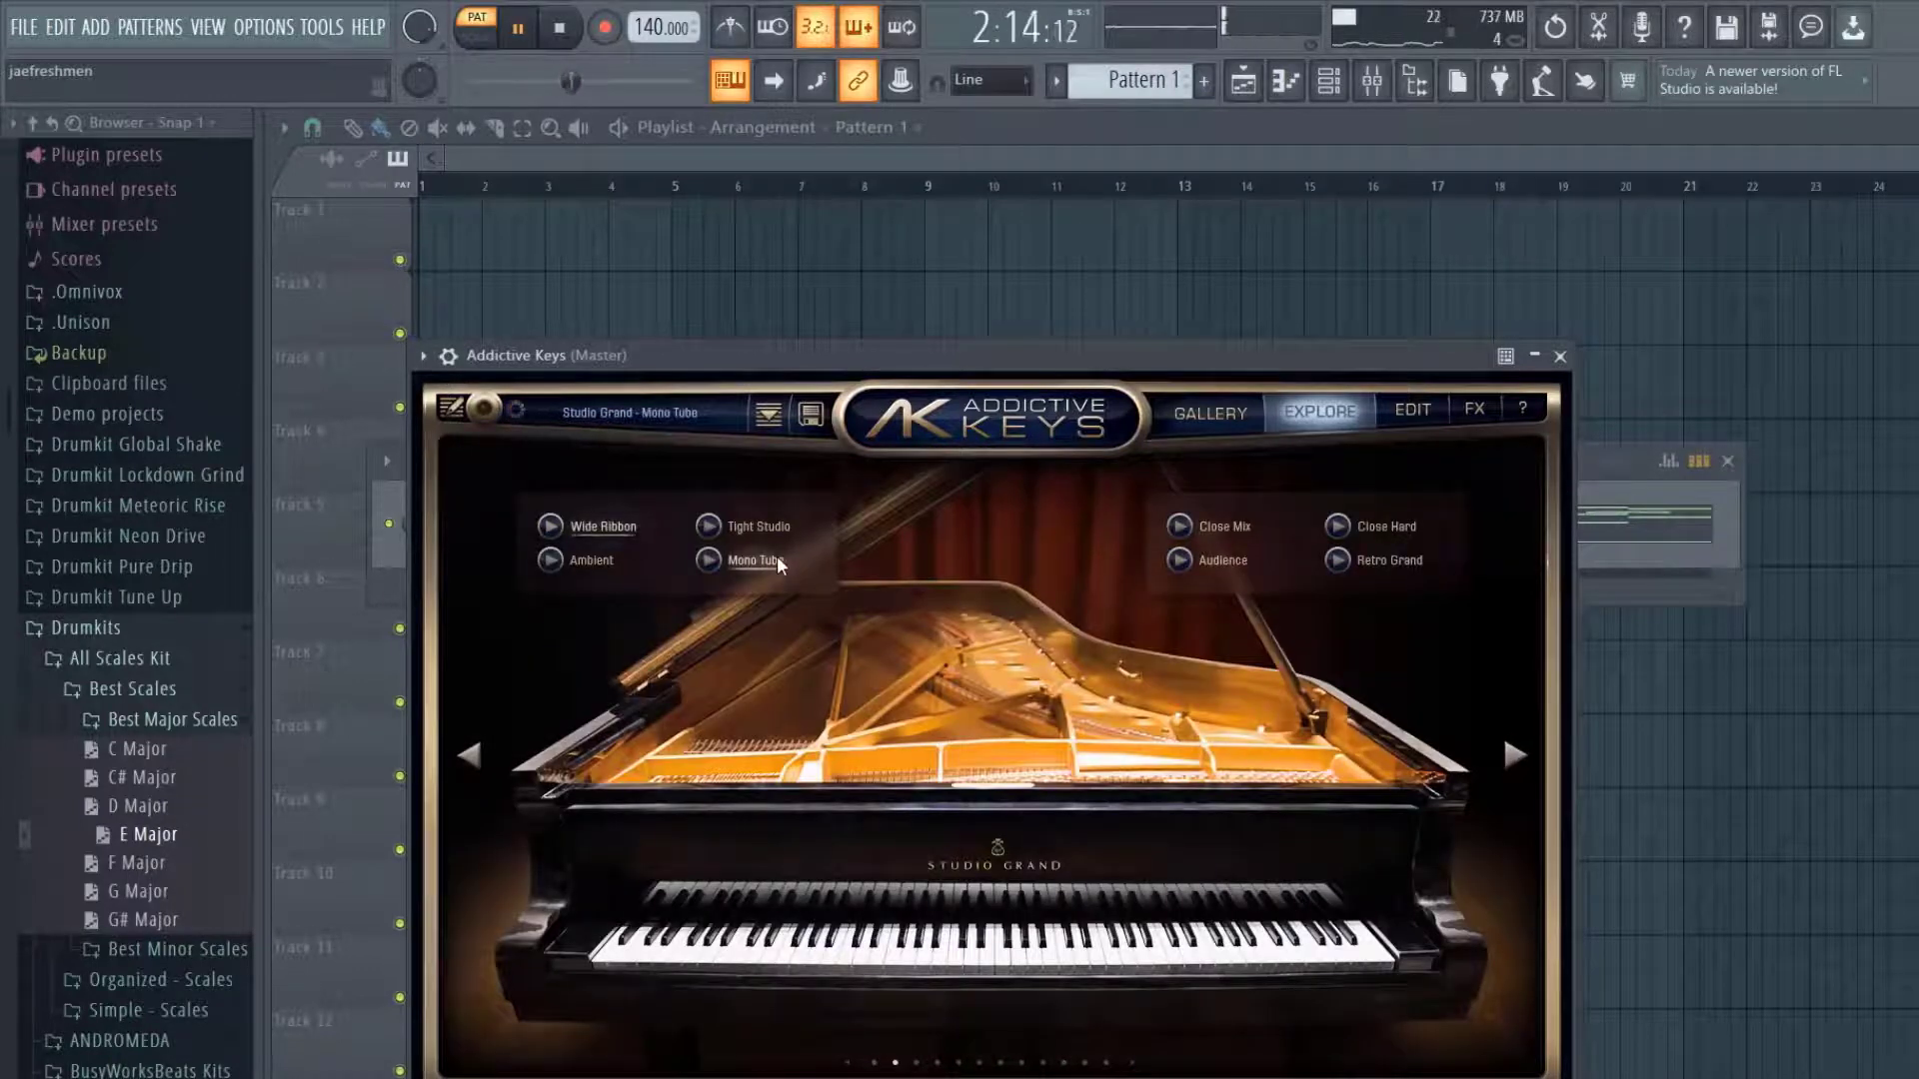
click(766, 529)
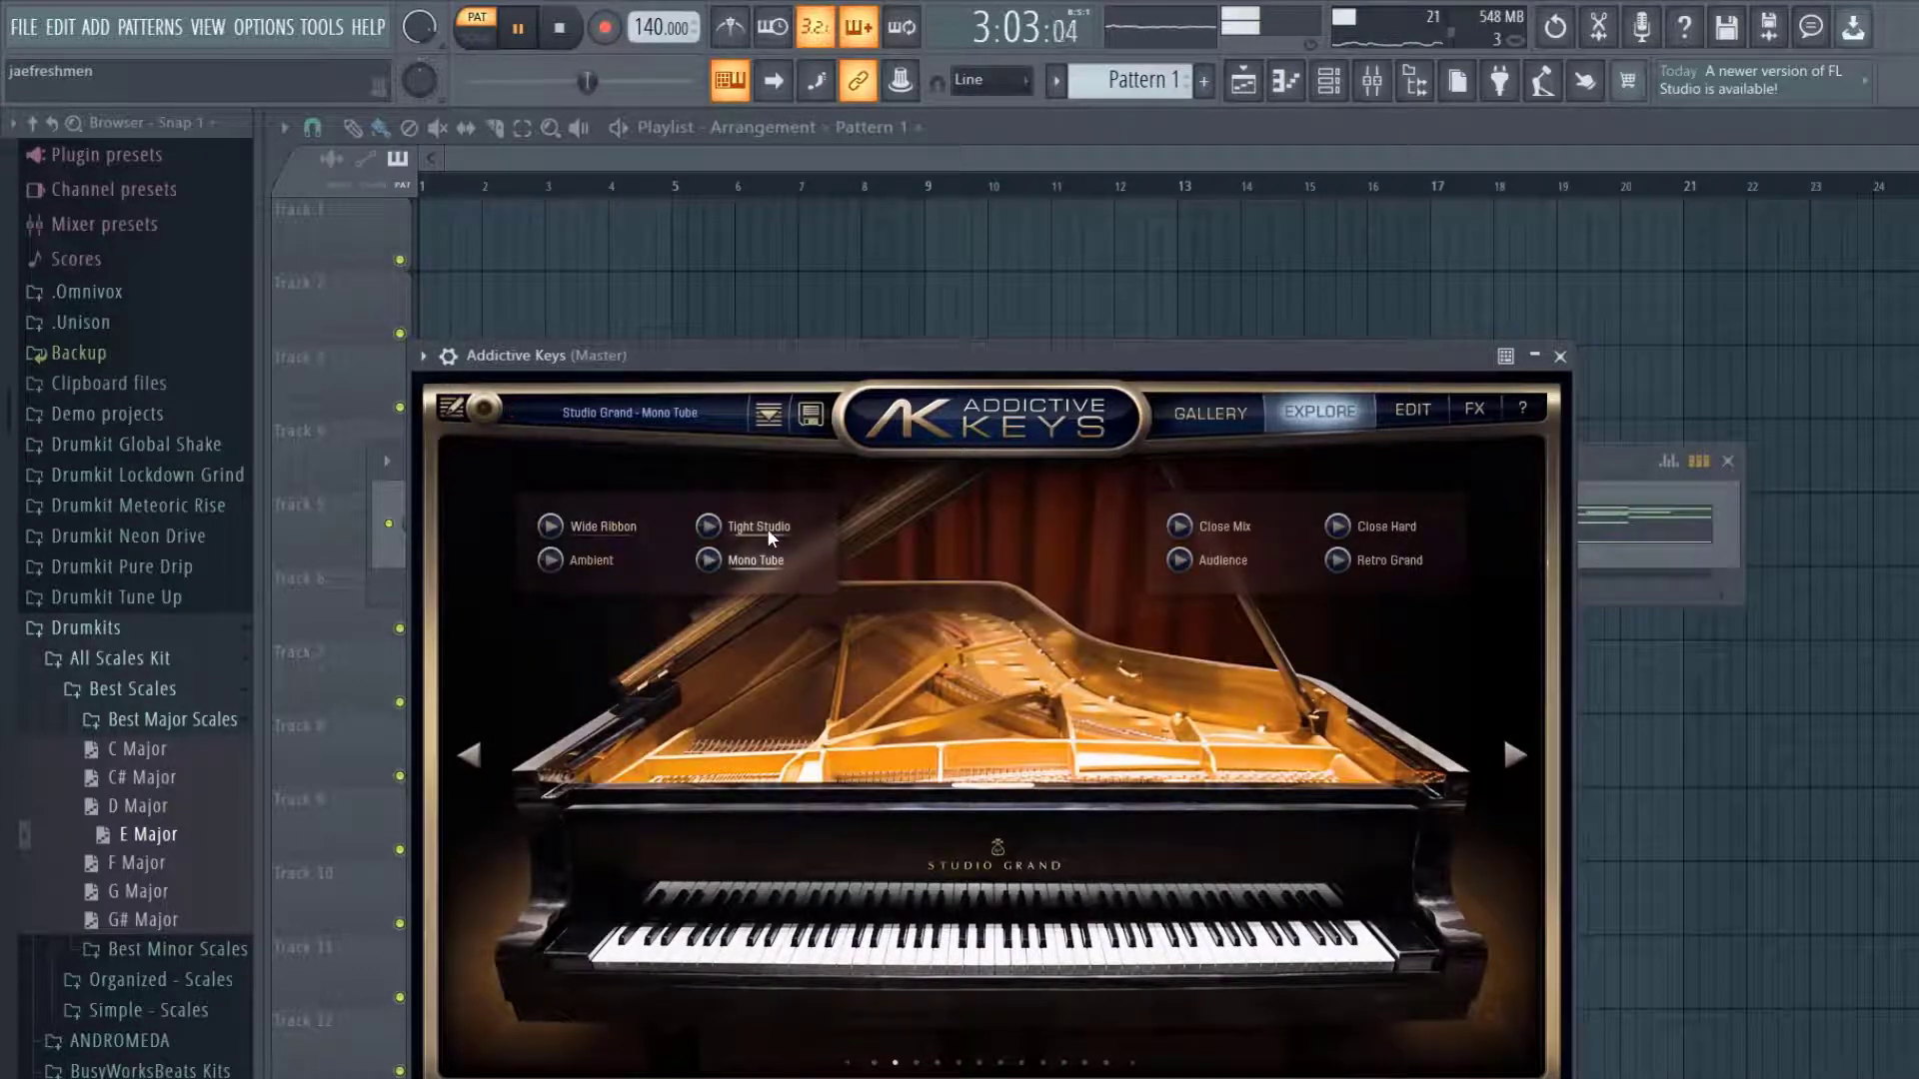
click(1222, 559)
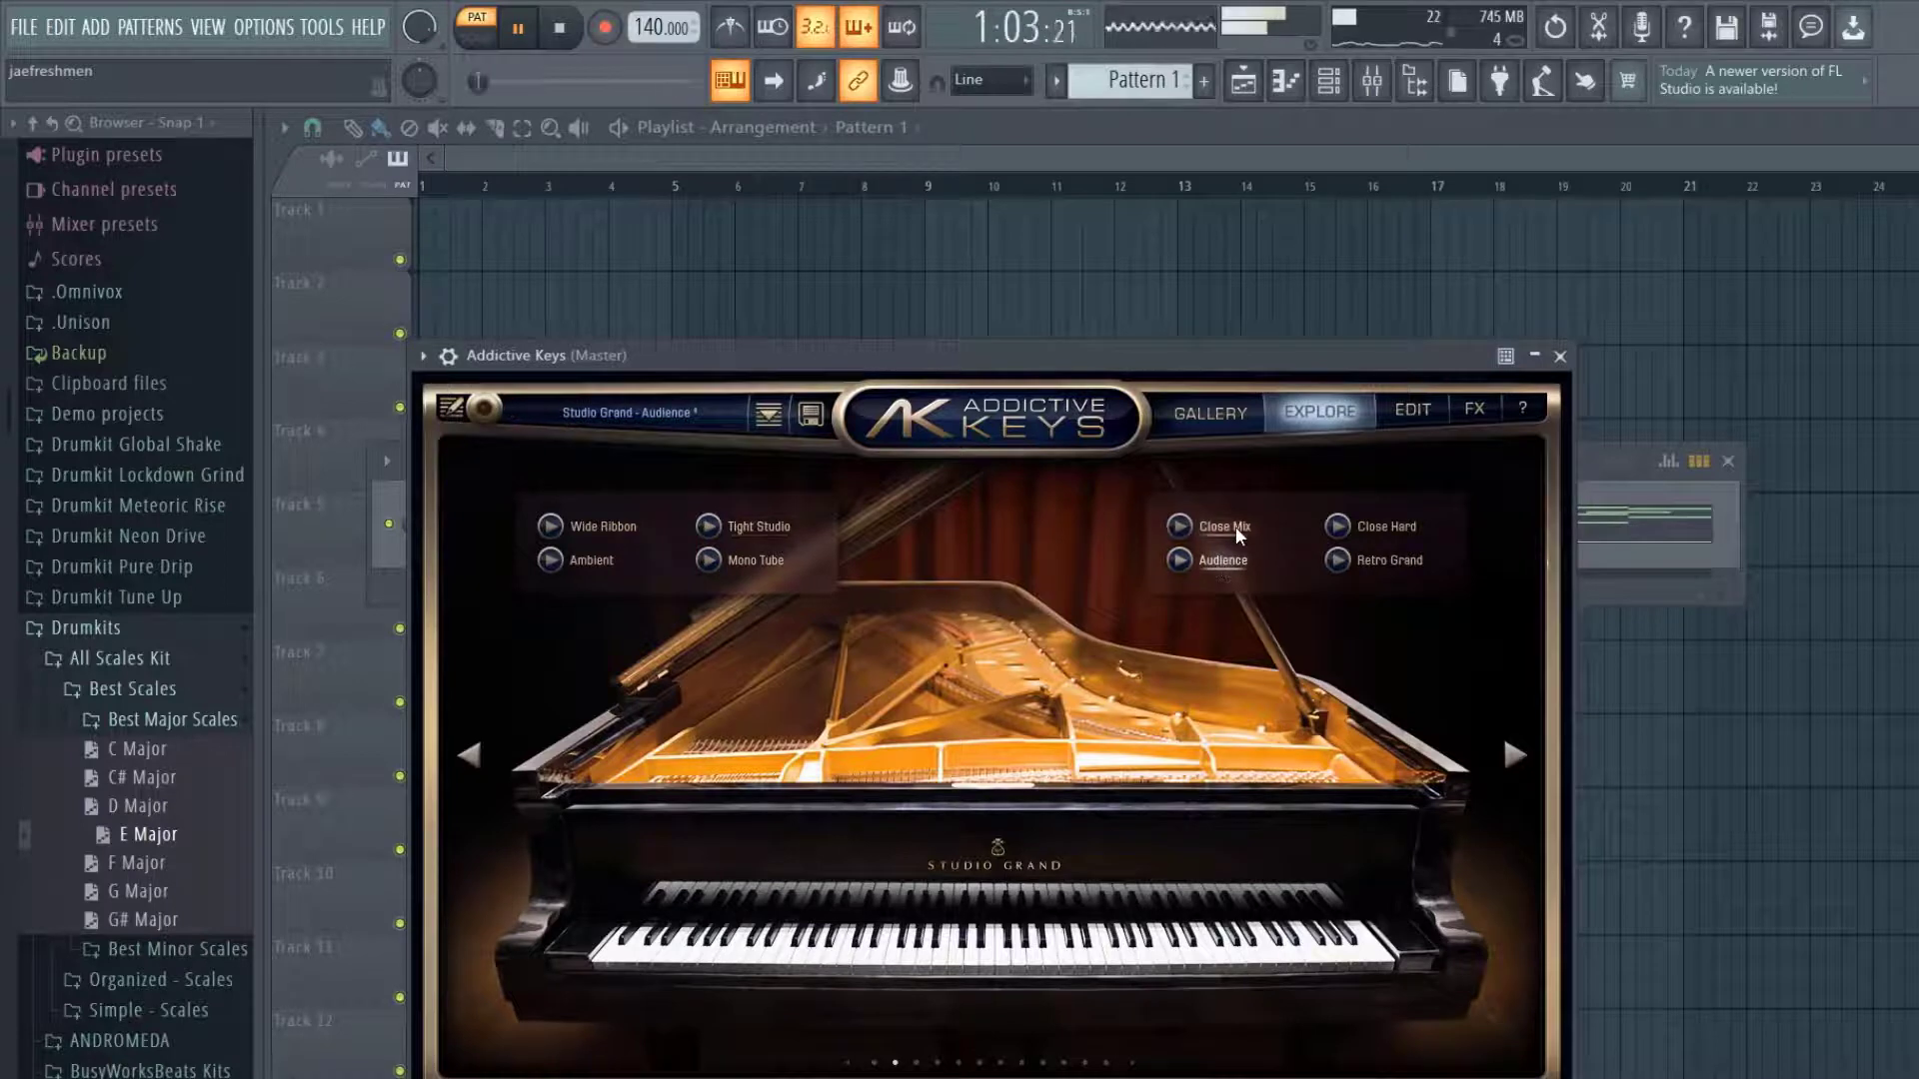
click(1235, 526)
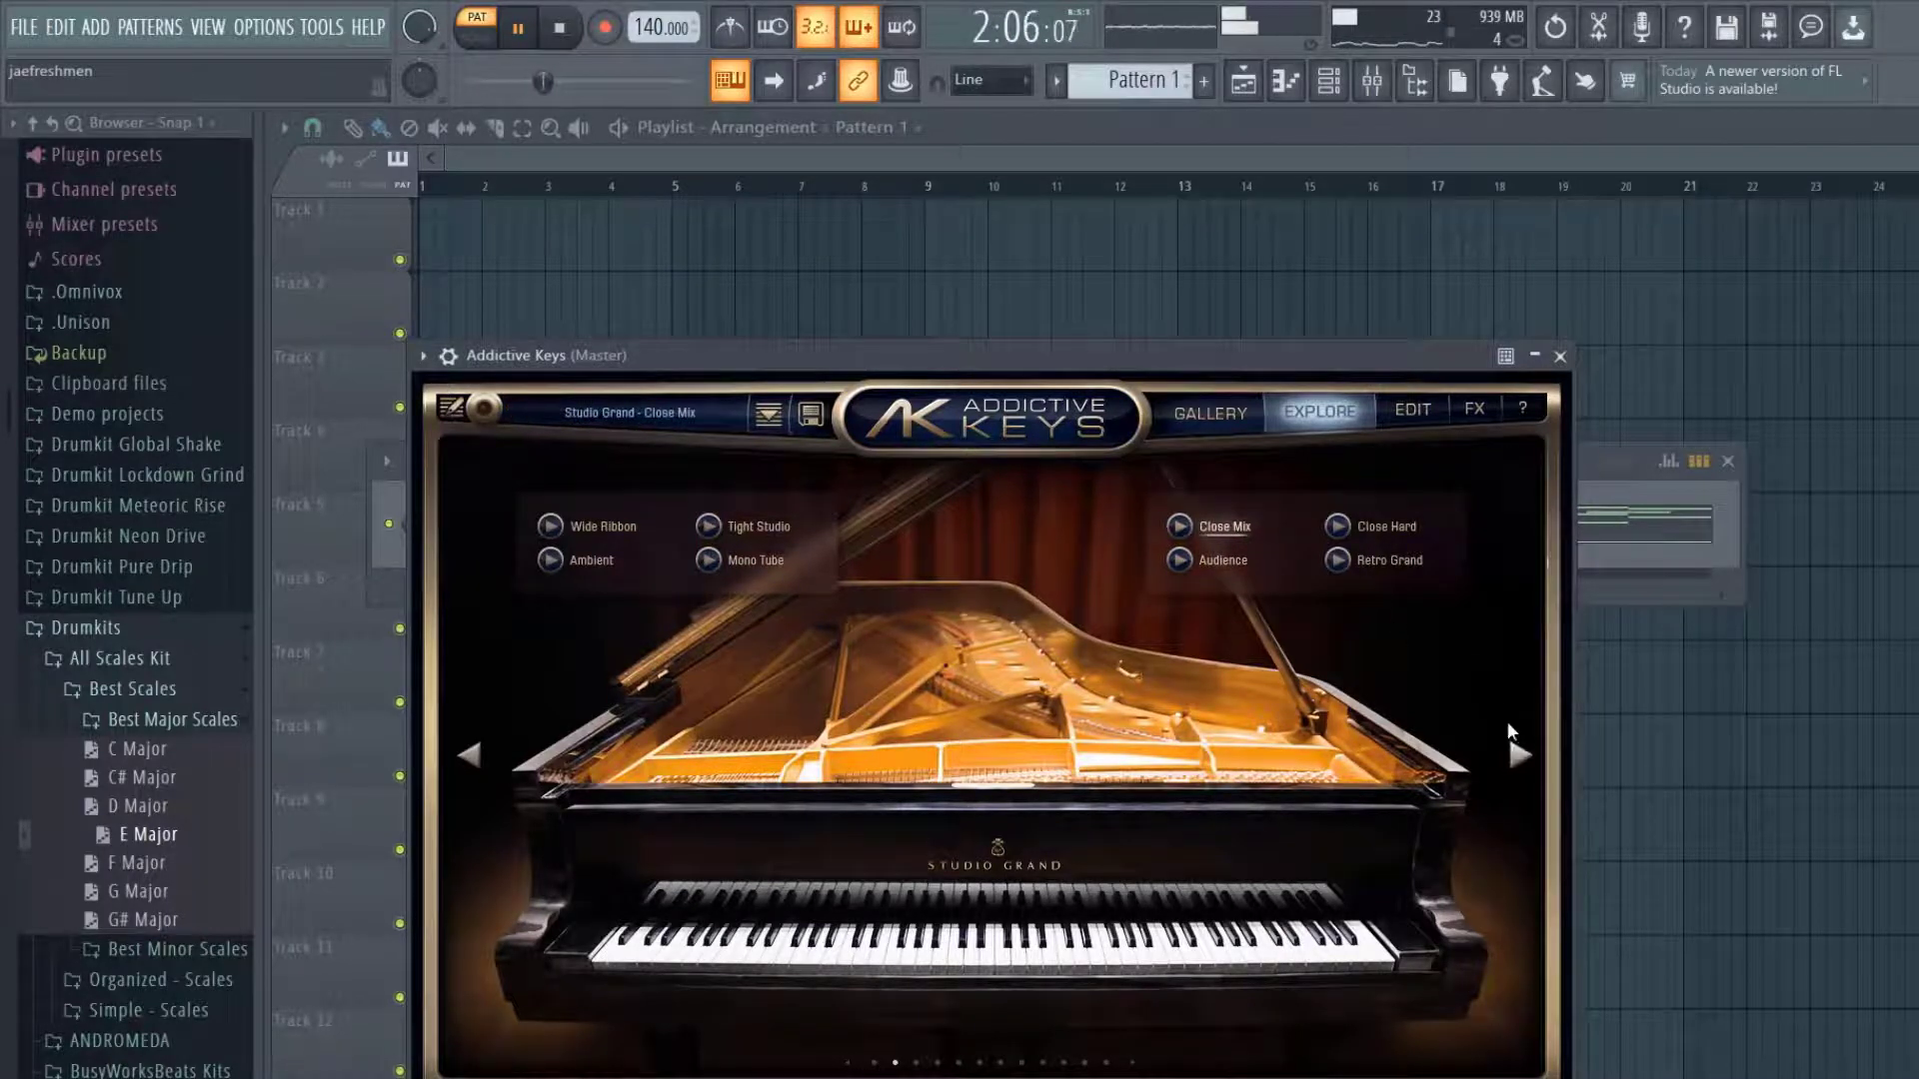
click(1399, 528)
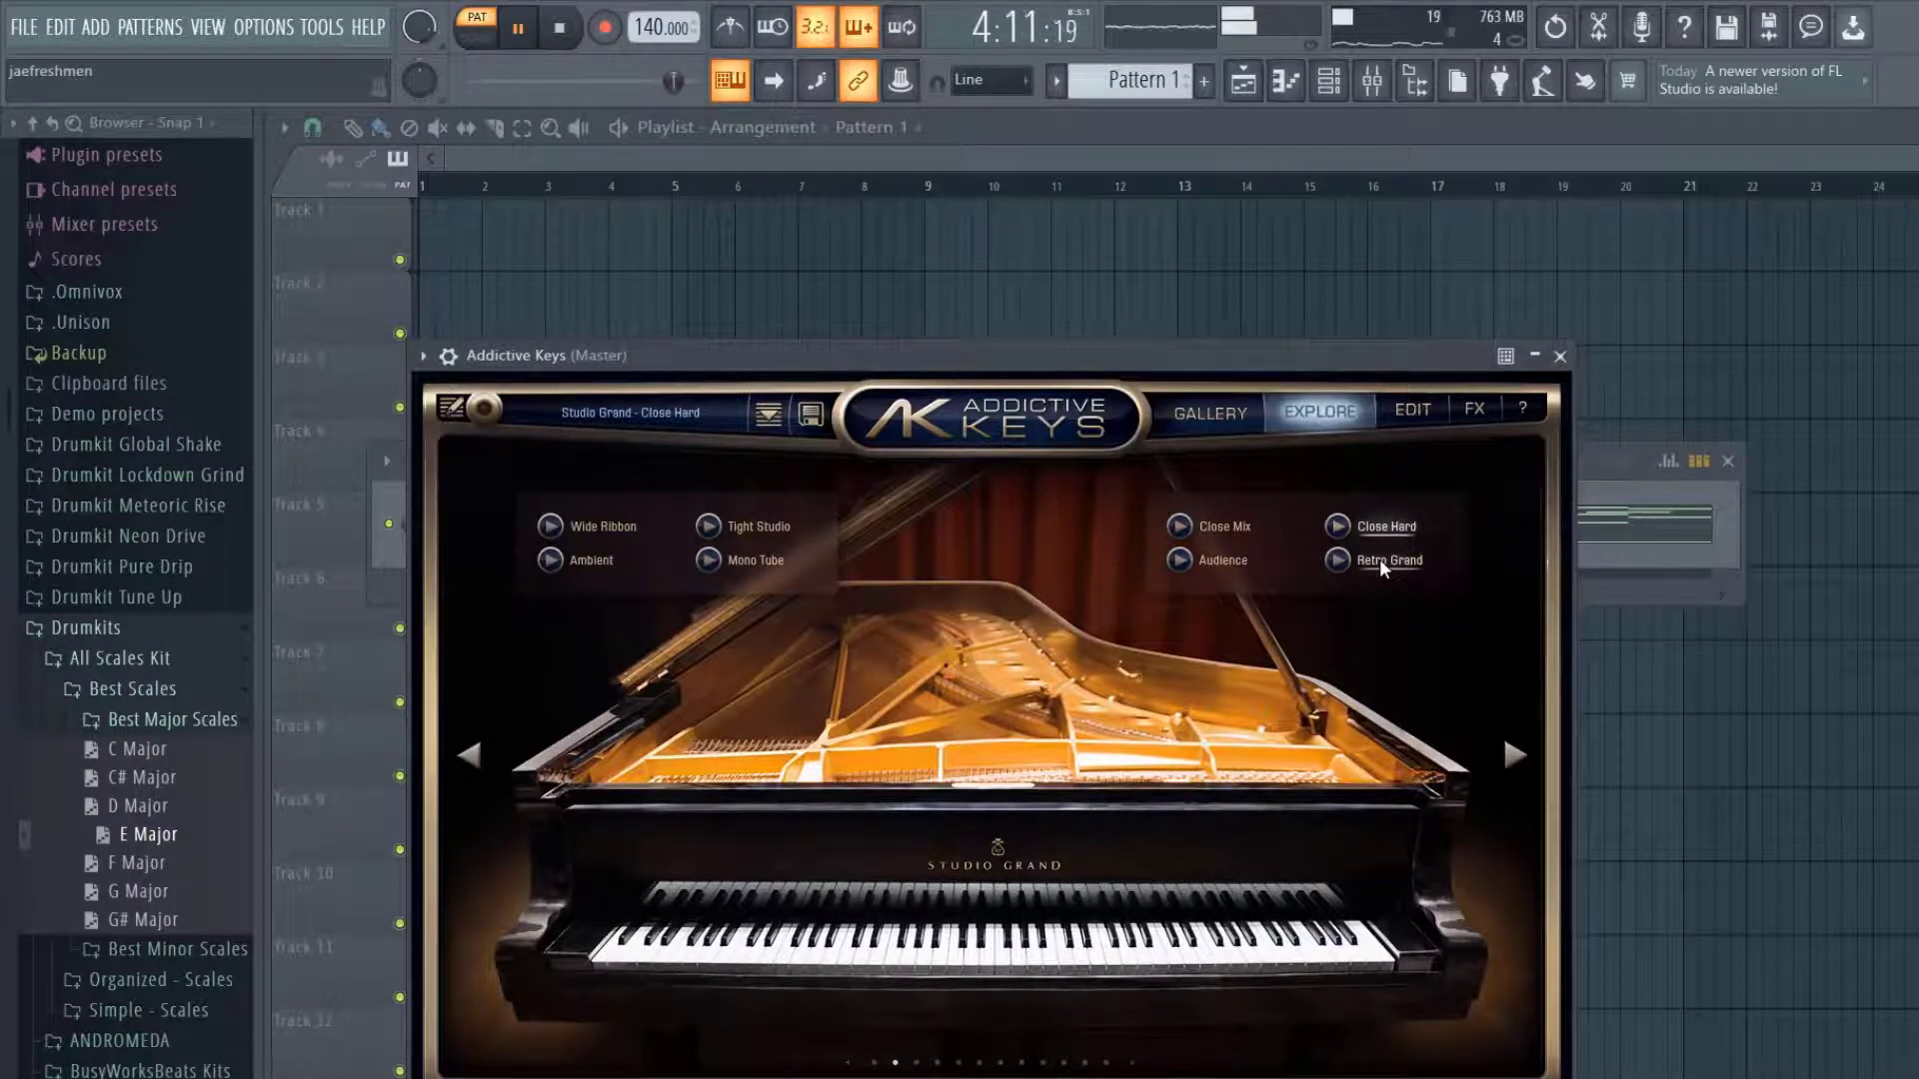
Route the Addictive Keys instrument to mixer track 1 from its plugin window.
click(1560, 356)
click(913, 530)
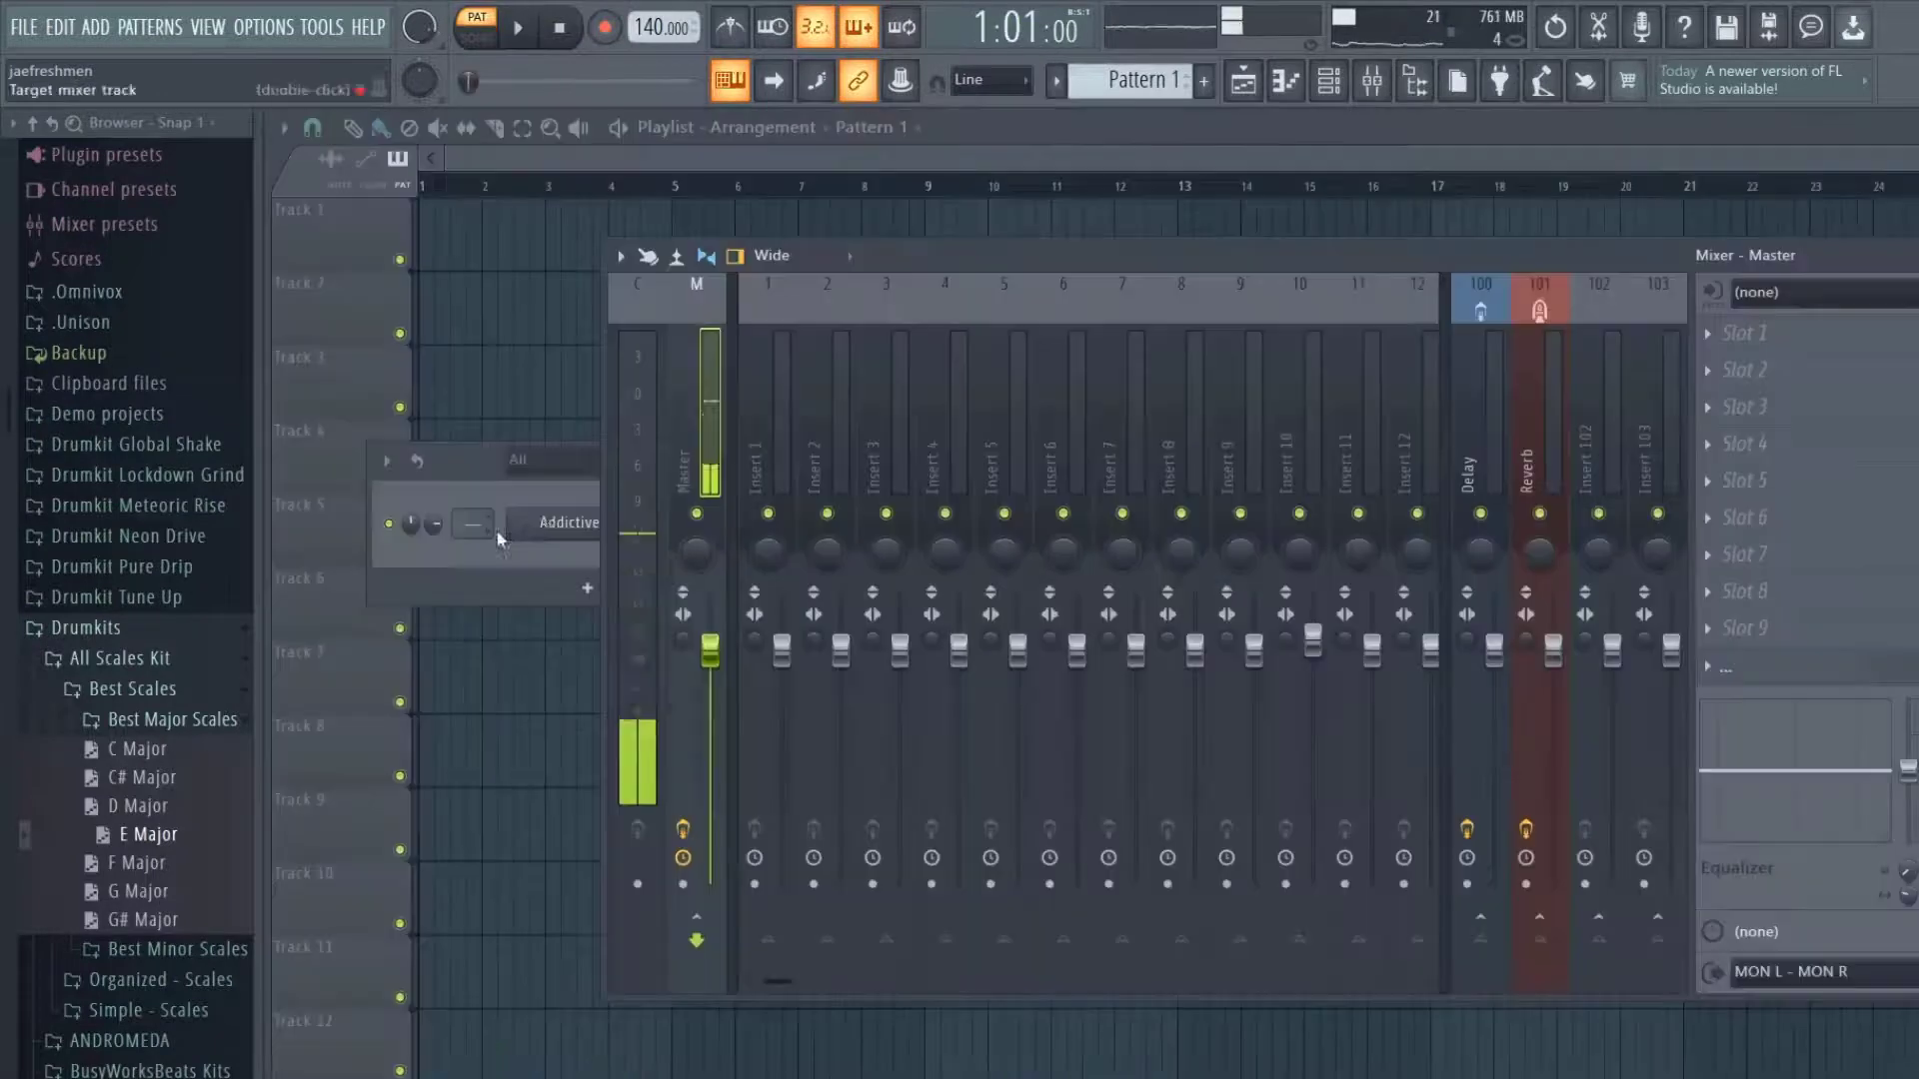
click(503, 530)
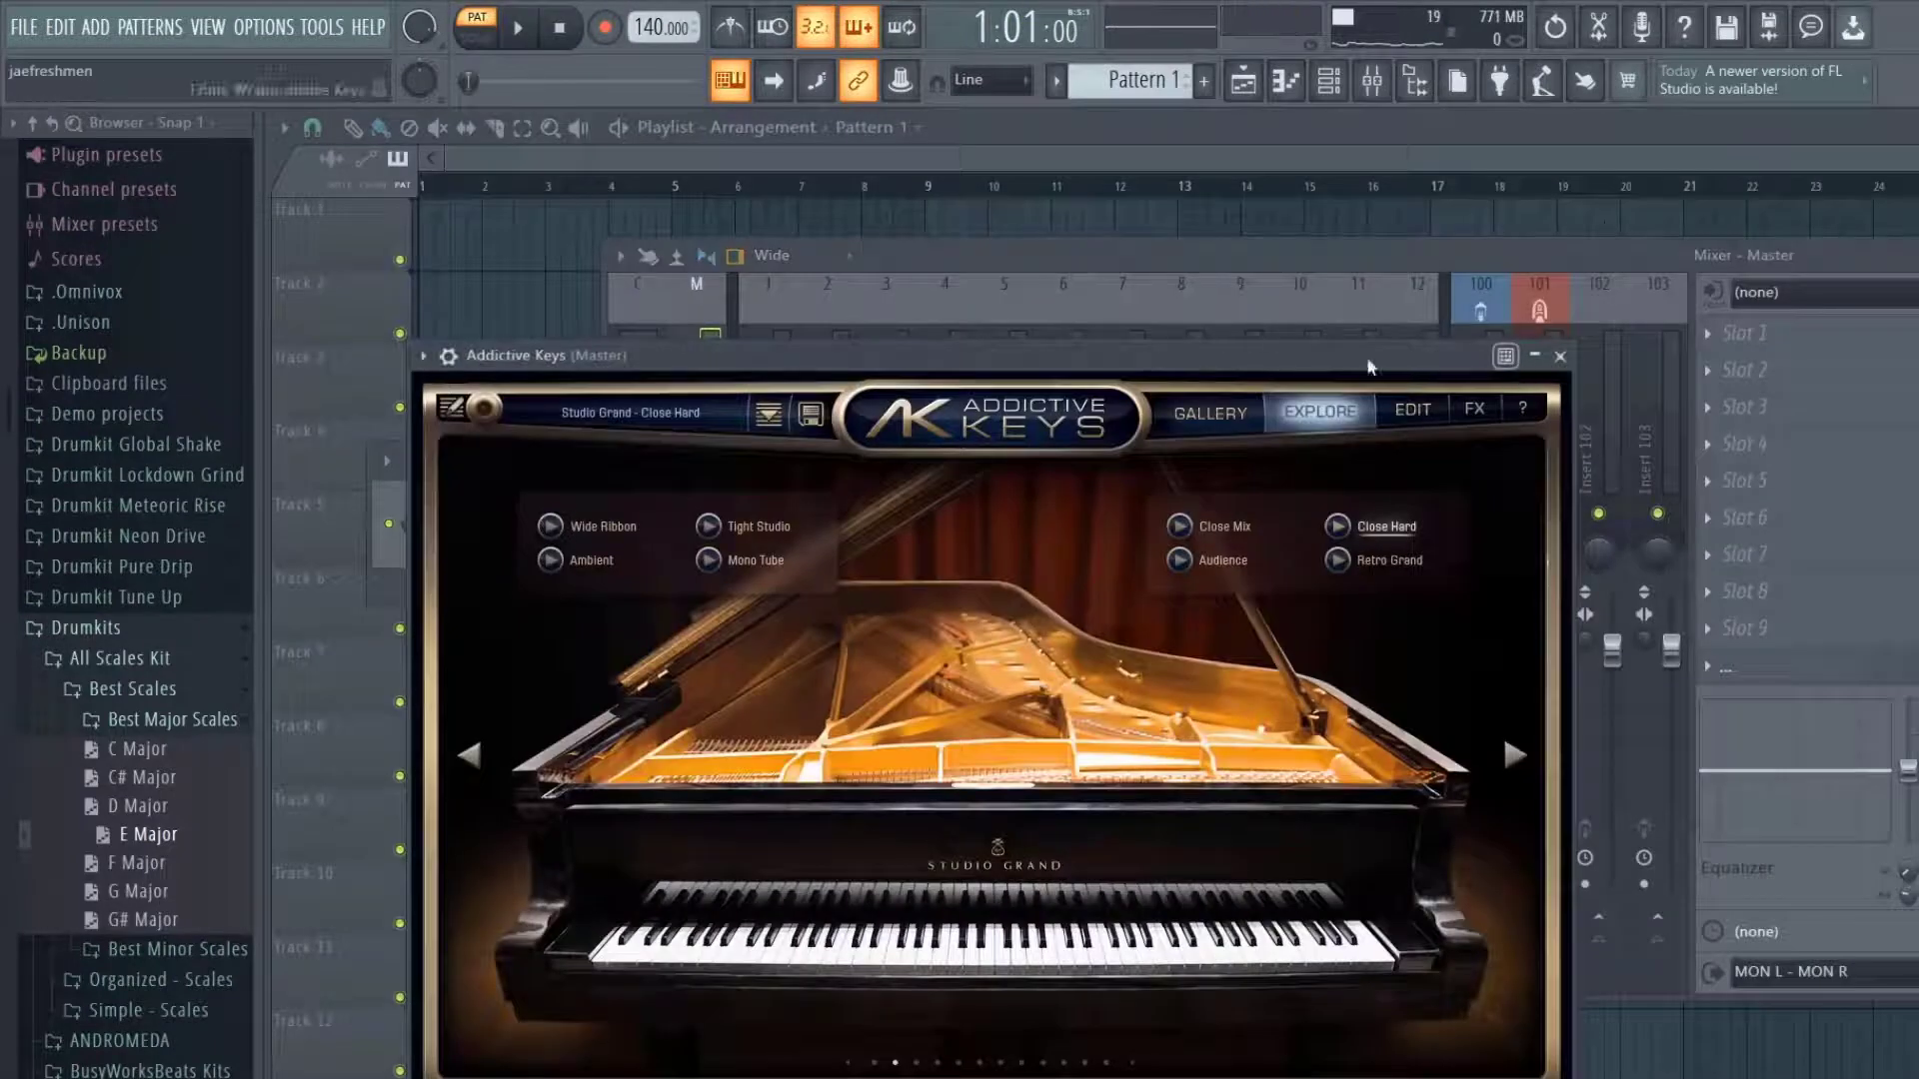
click(449, 356)
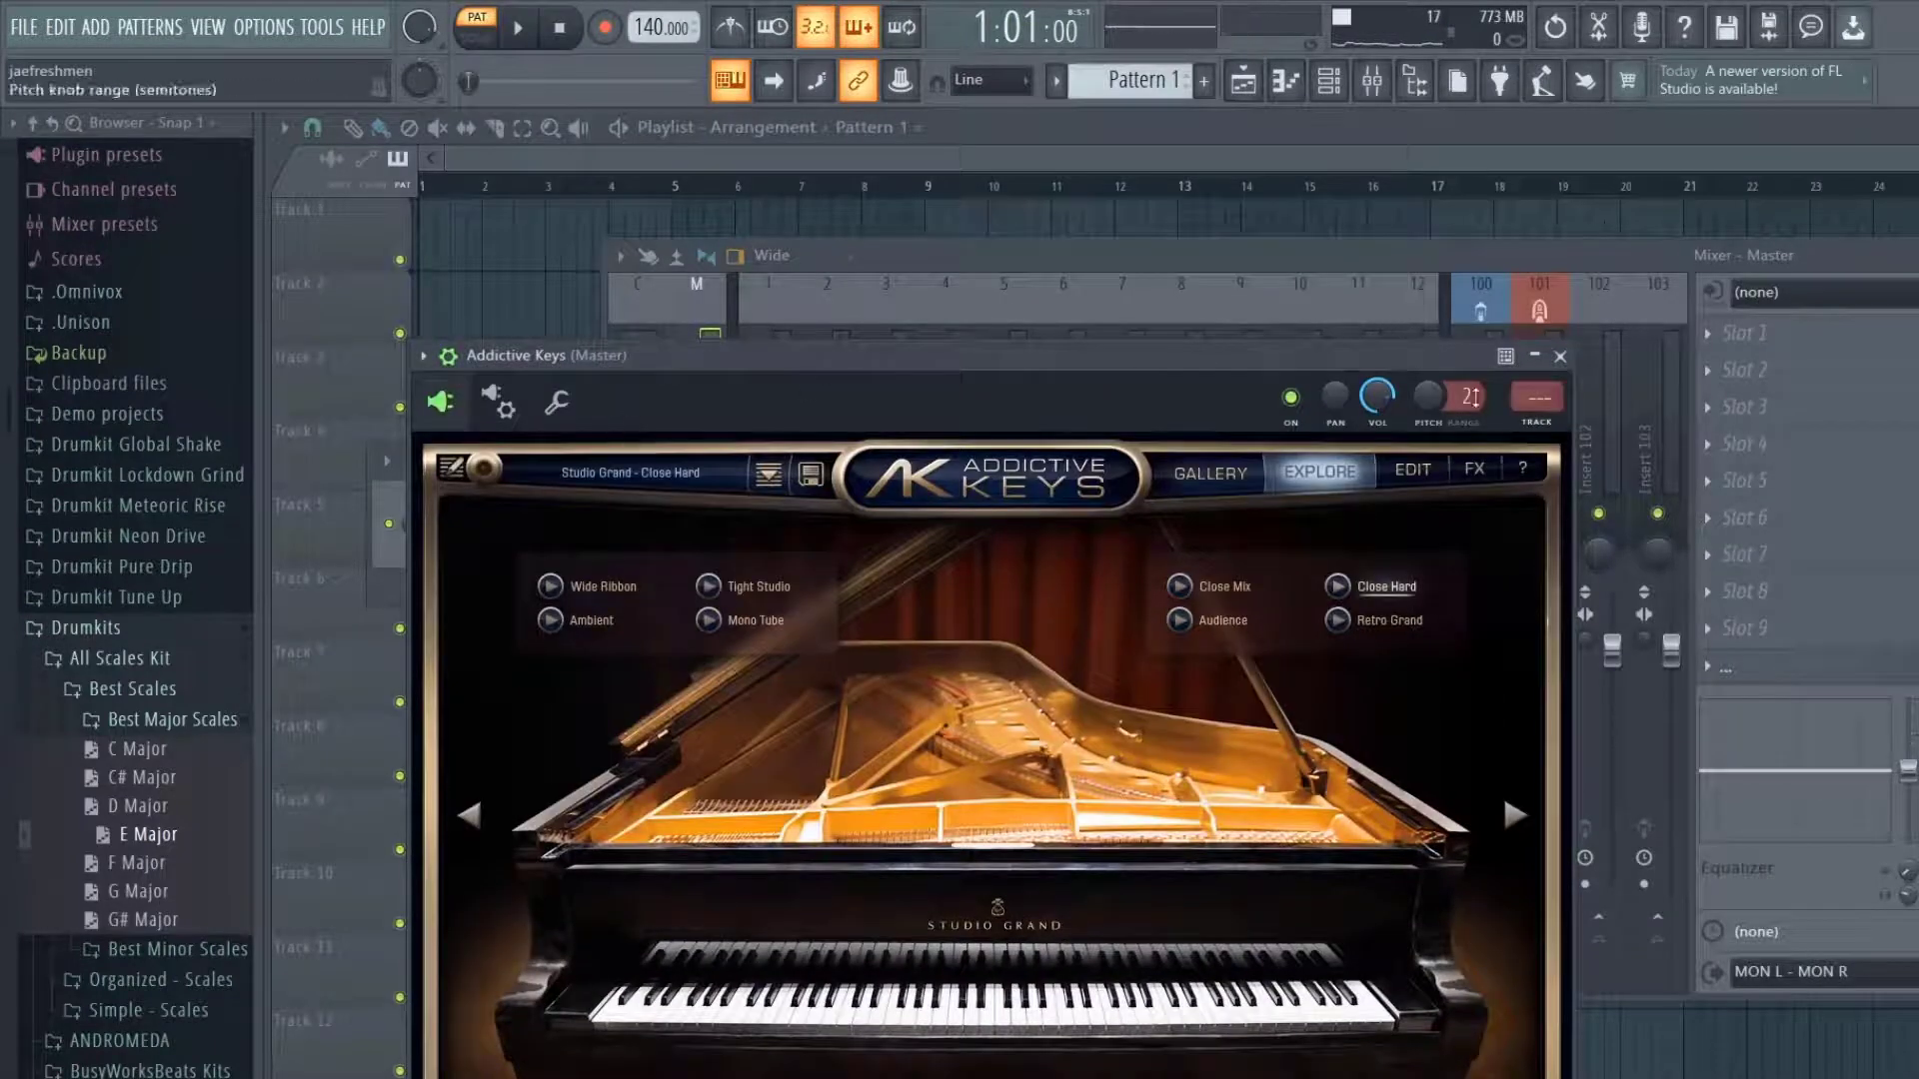
click(1554, 427)
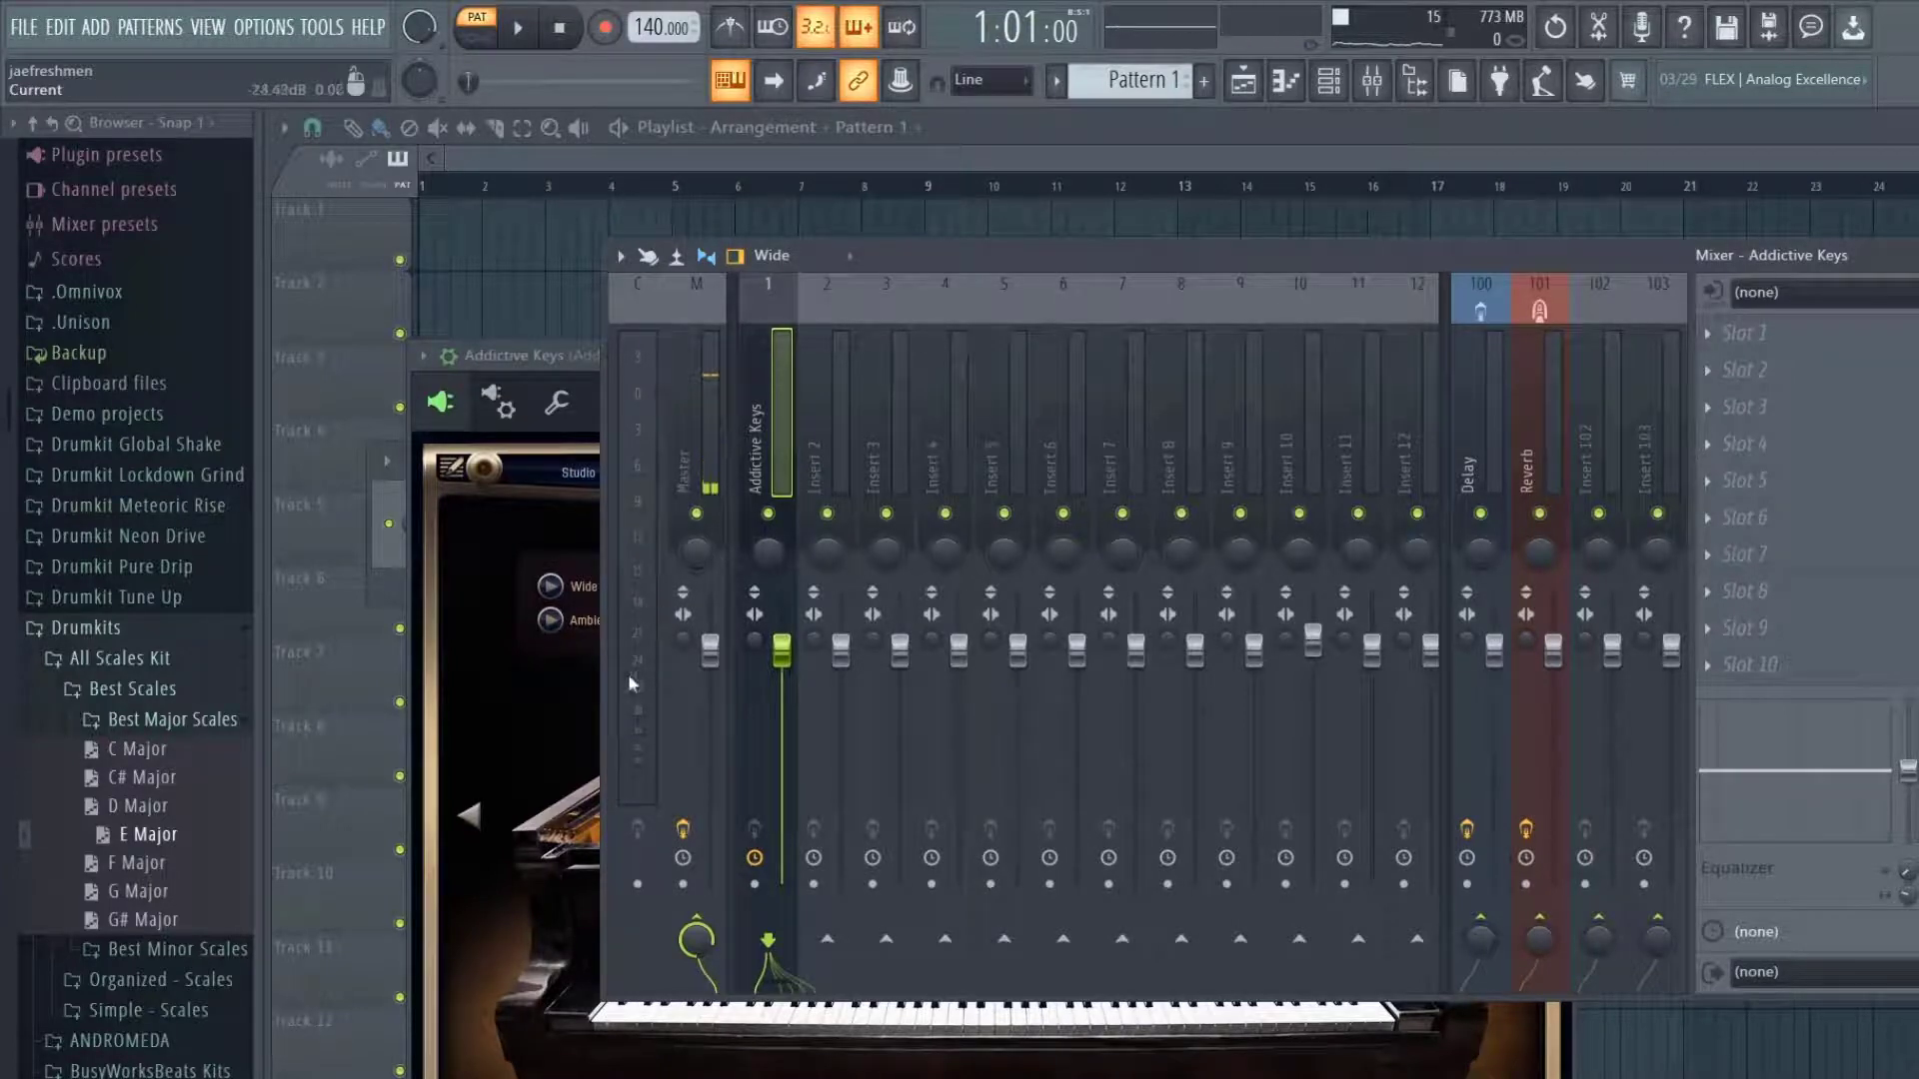
Play the pattern and lower the Addictive Keys mixer track volume to 85% (-3.6 dB).
click(715, 447)
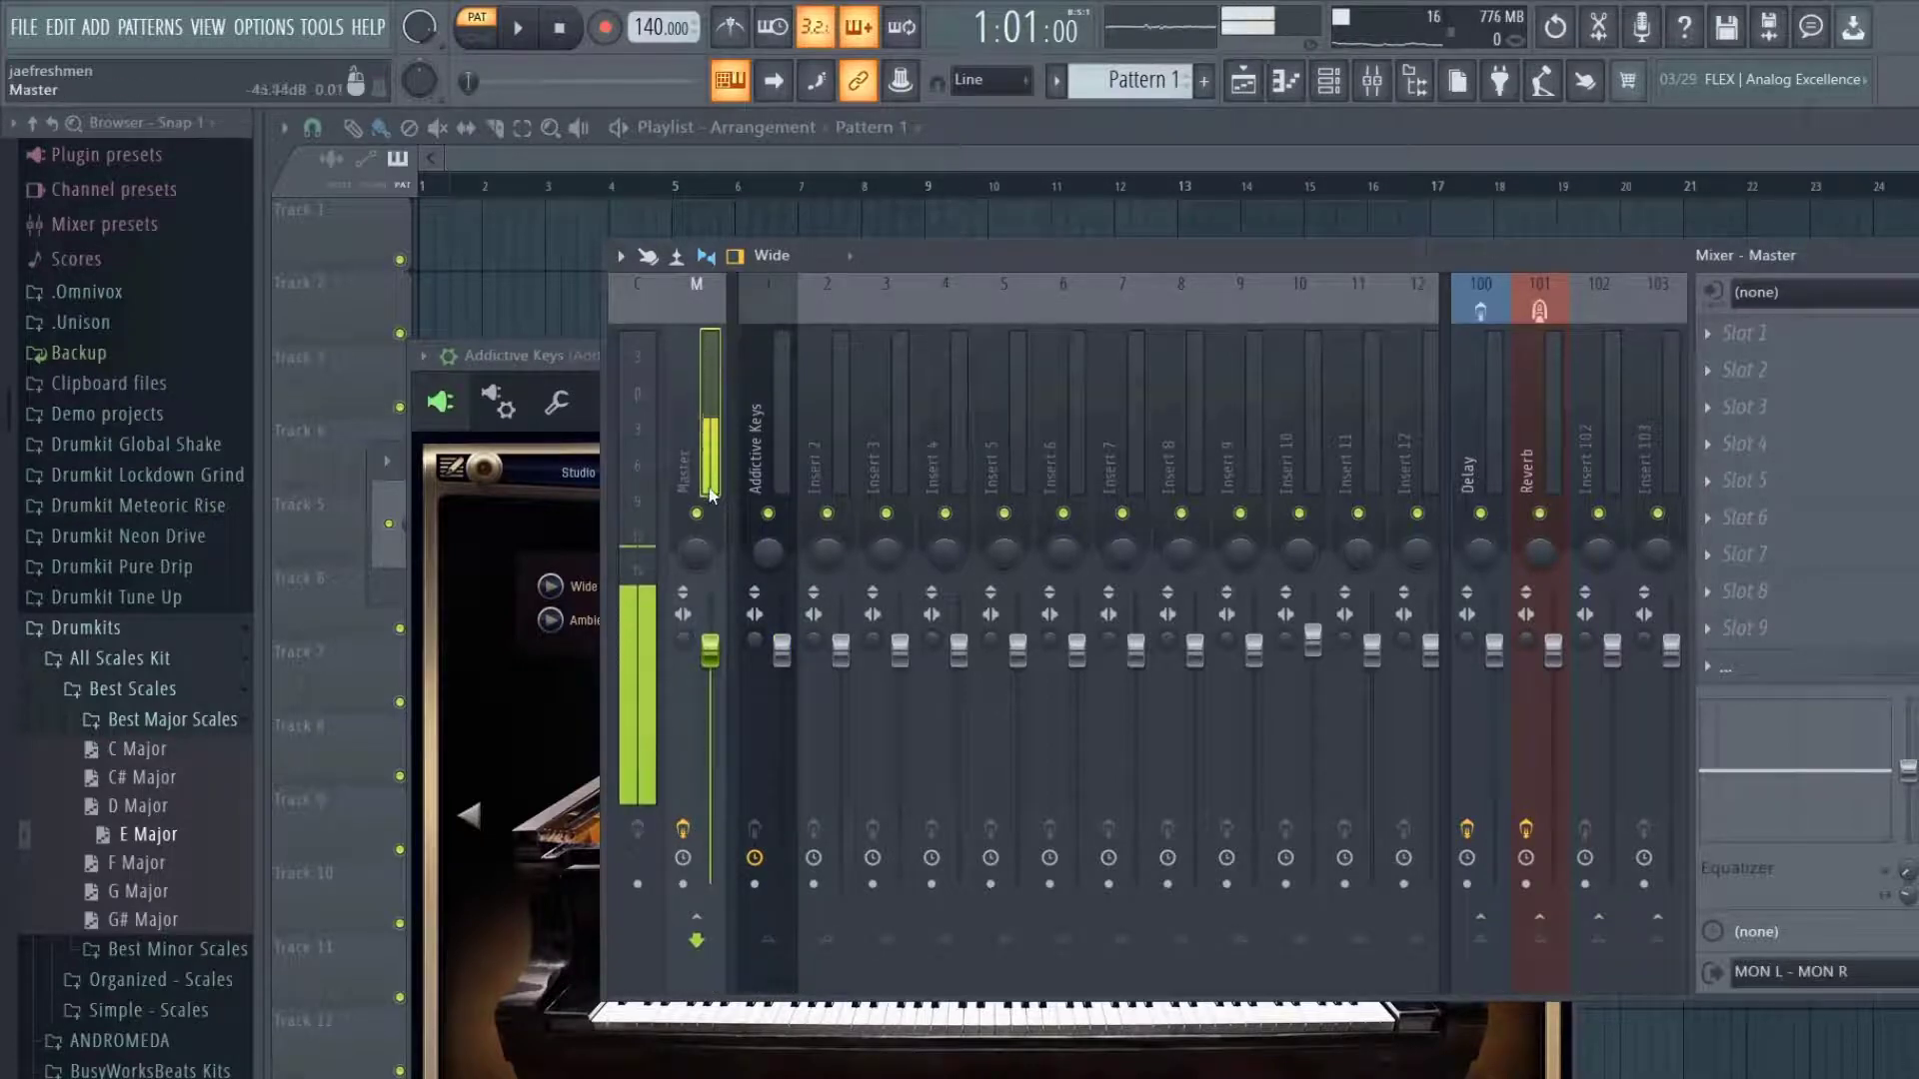
key(space)
click(781, 651)
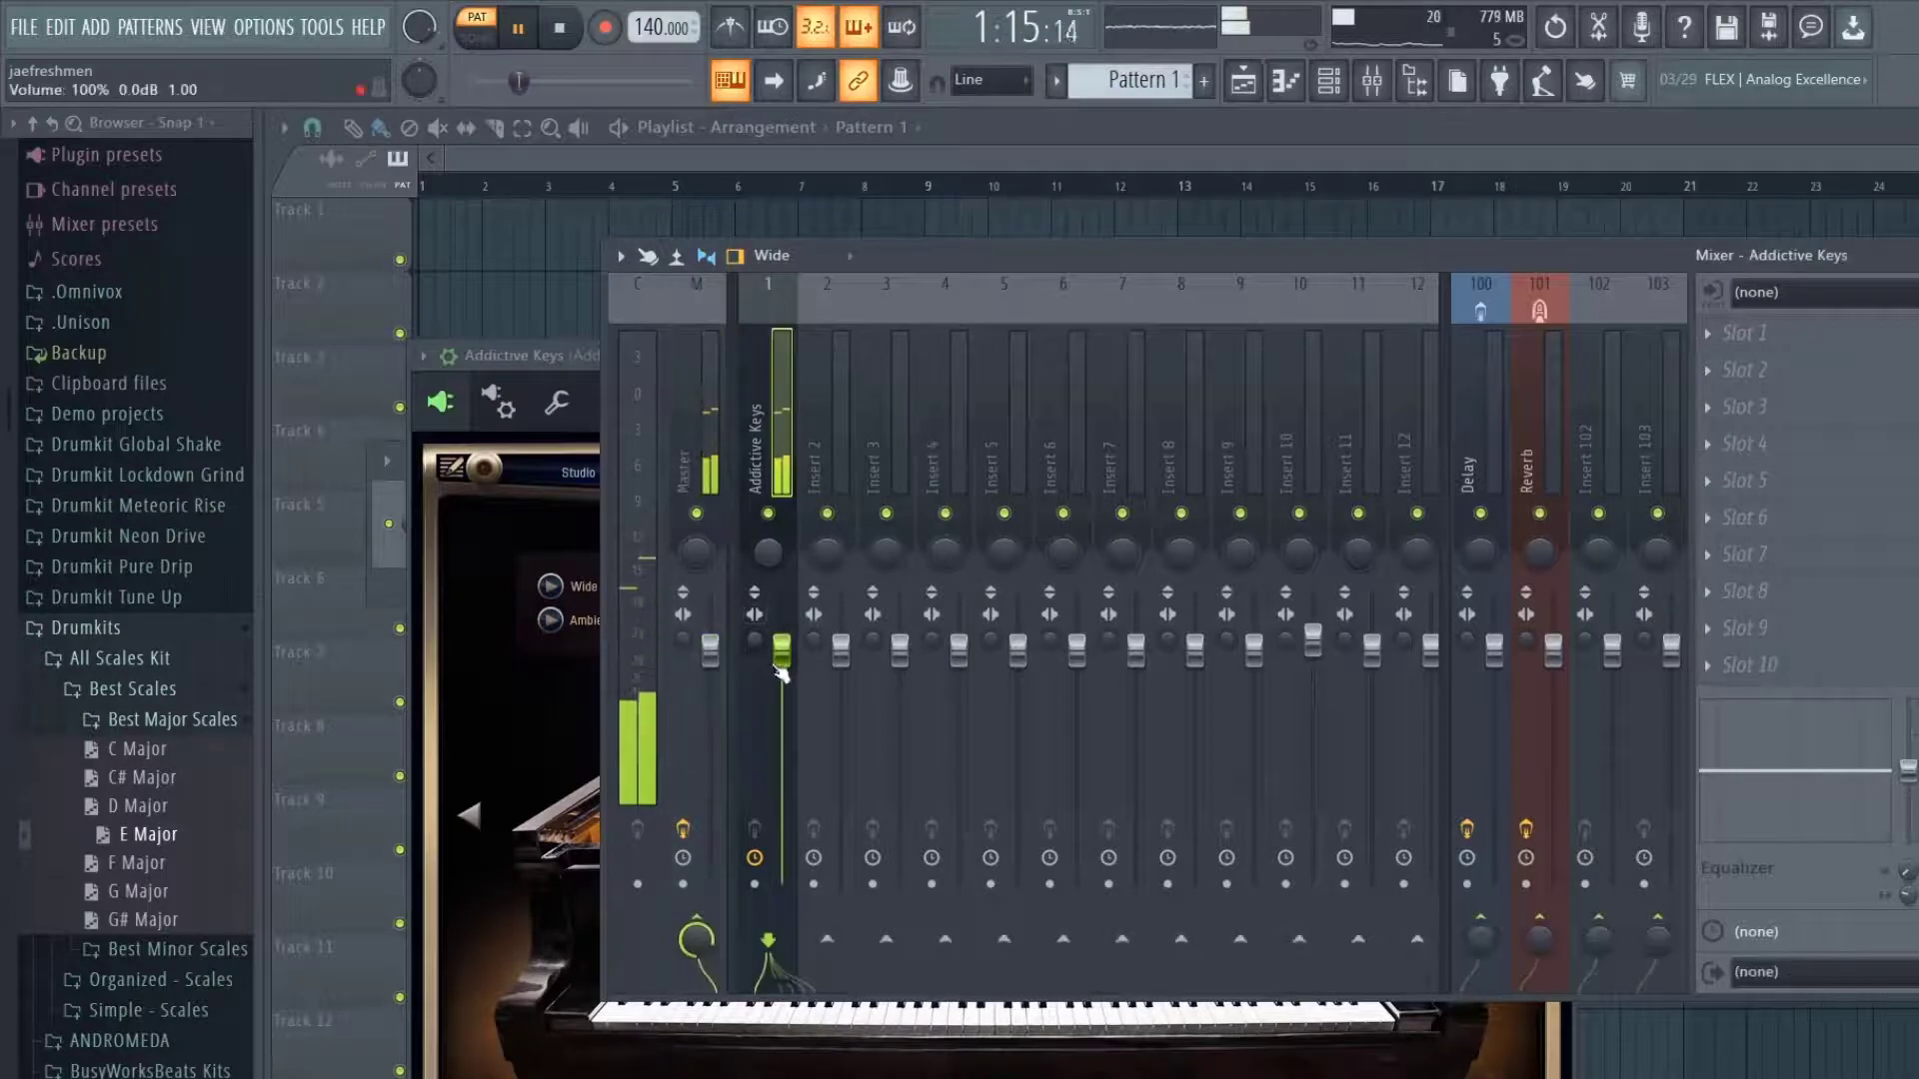
drag(781, 672, 786, 695)
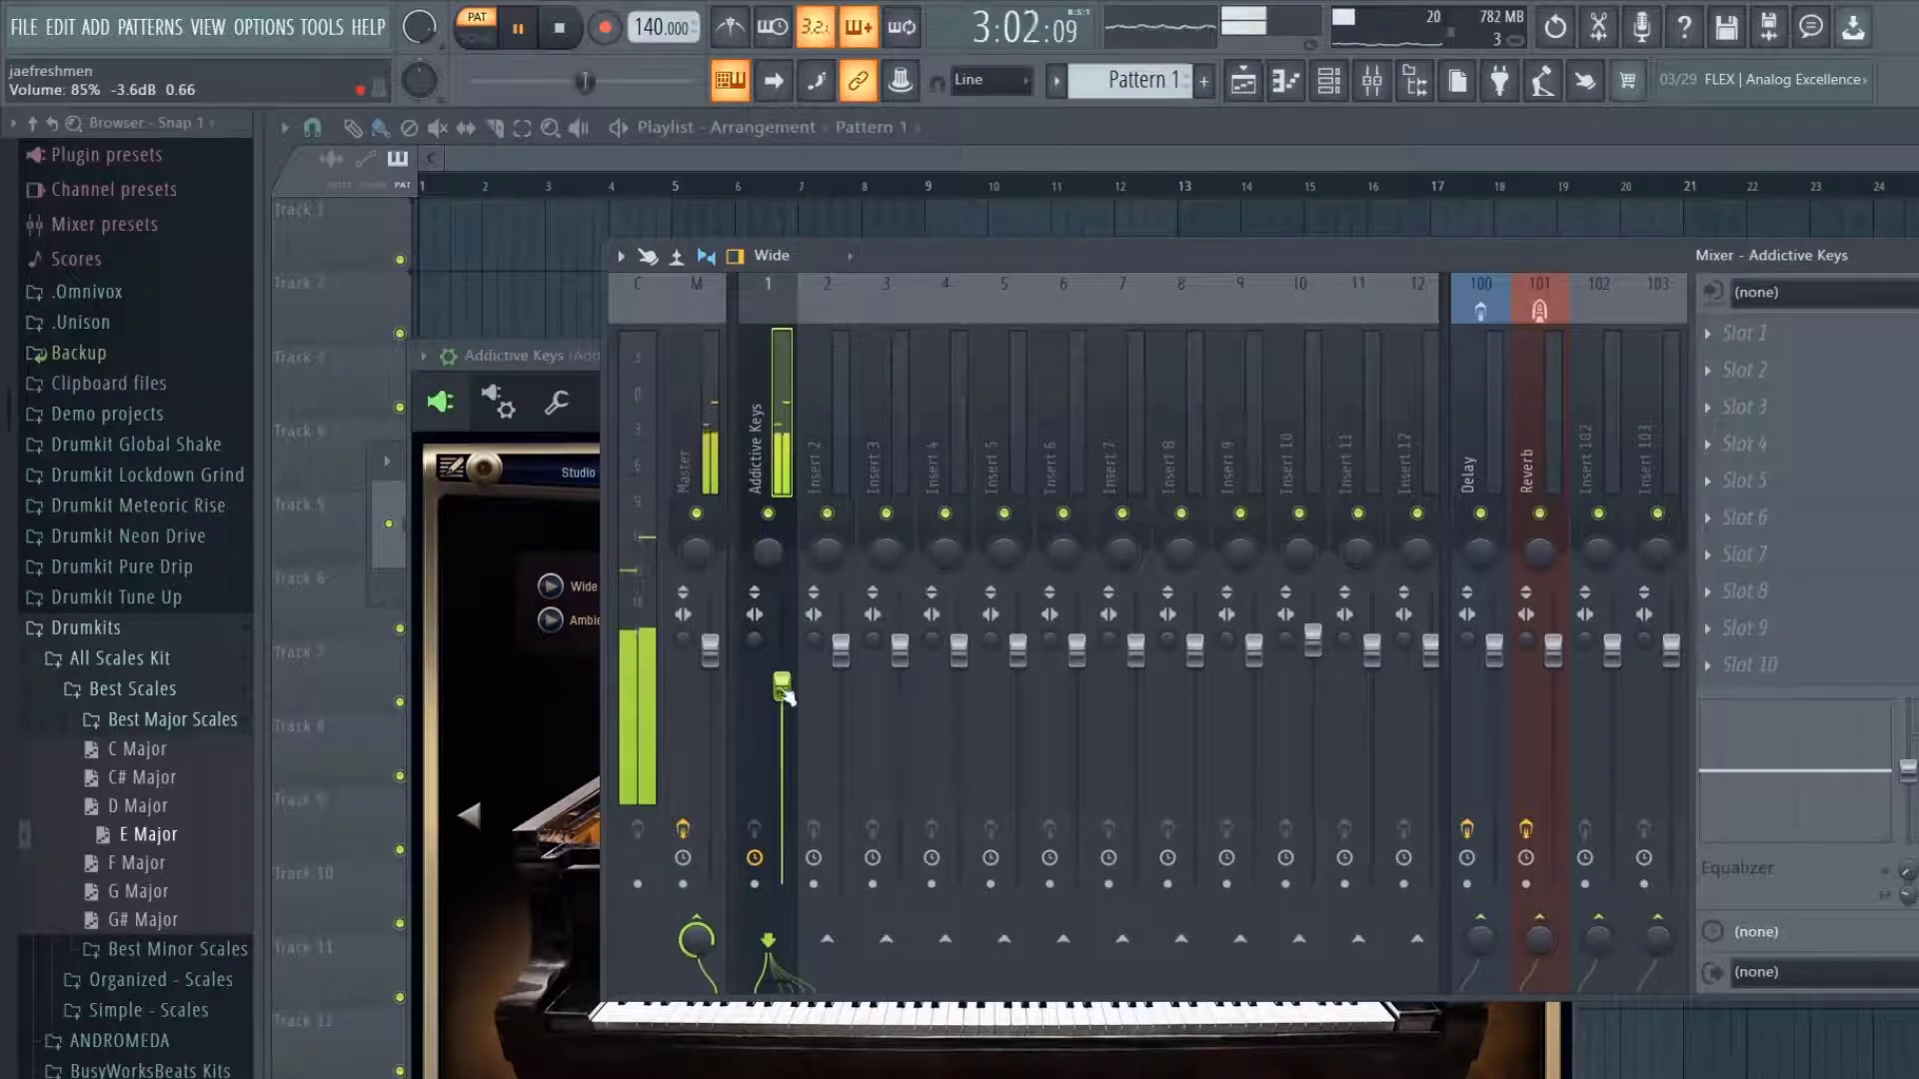
Try a 60% channel volume for Addictive Keys together with a mixer track volume of 49% (-13.0 dB).
click(396, 532)
drag(431, 528, 432, 559)
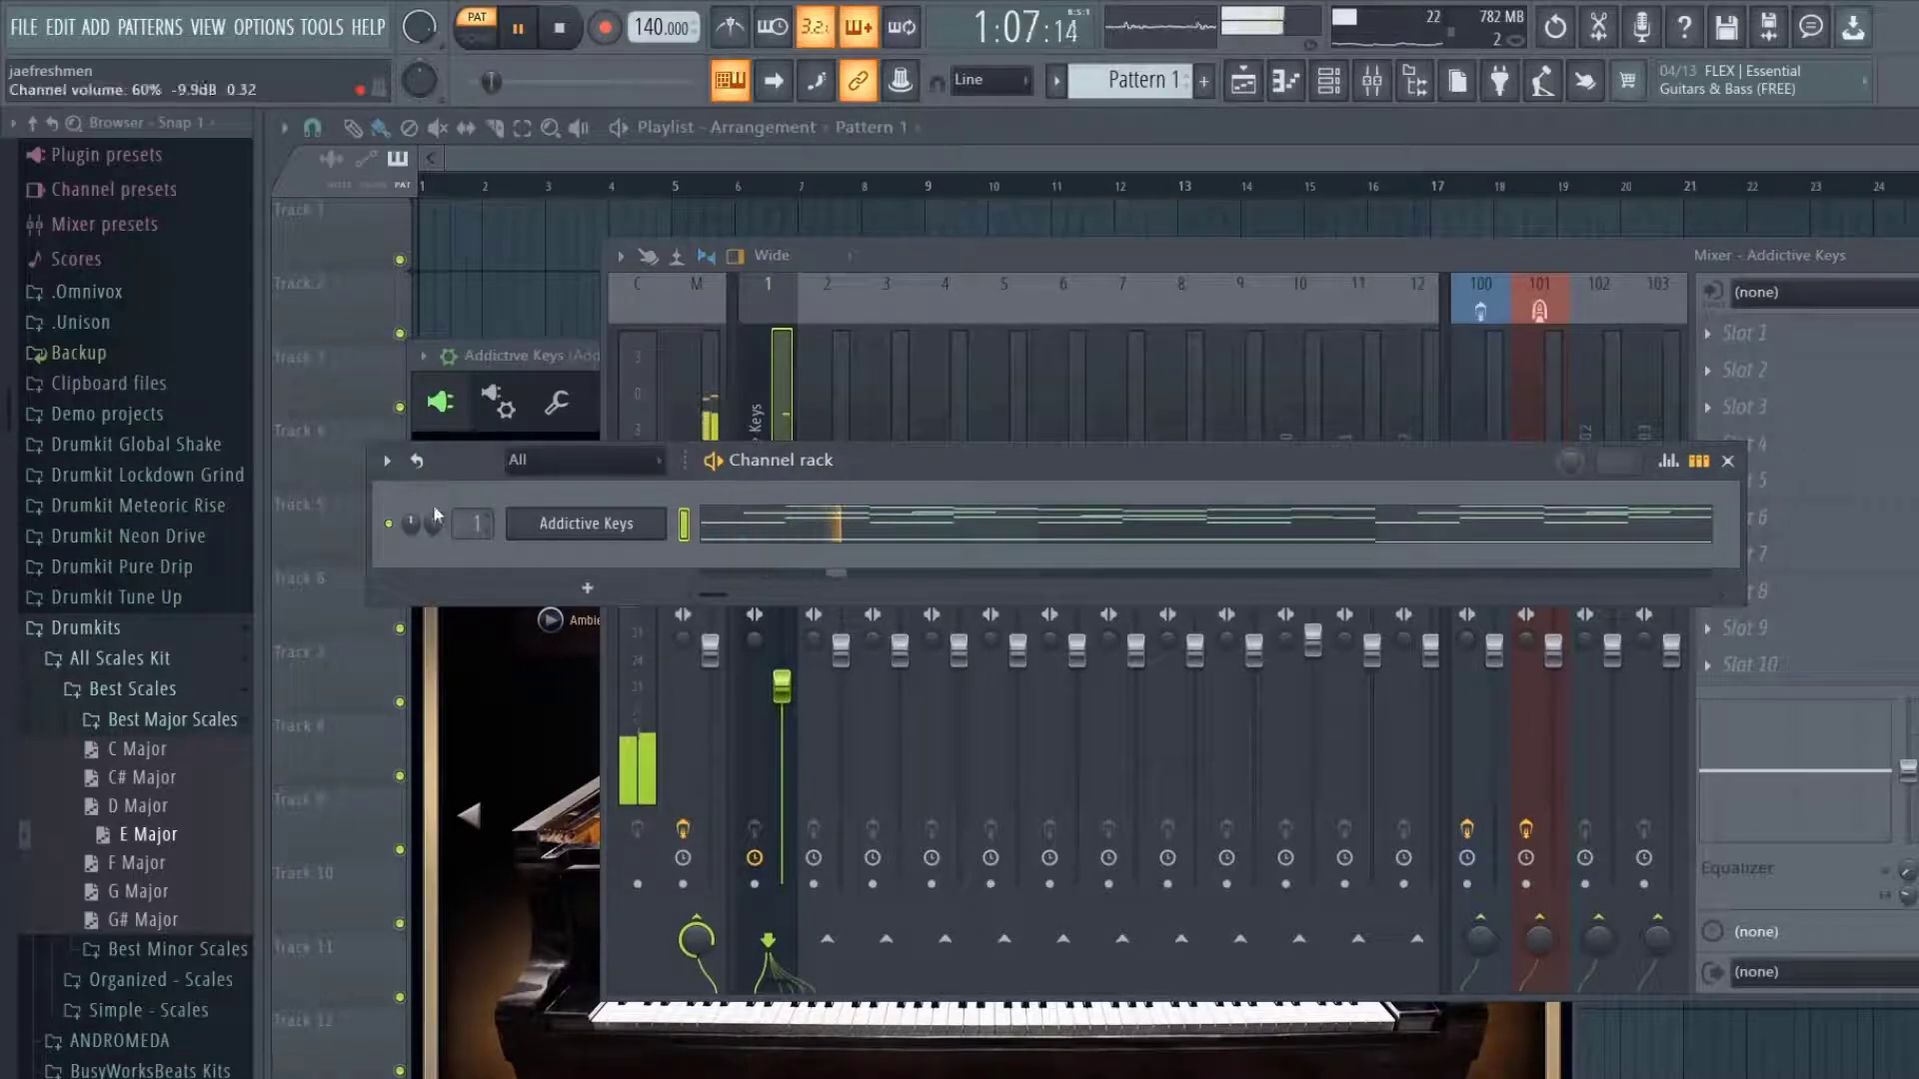
click(805, 343)
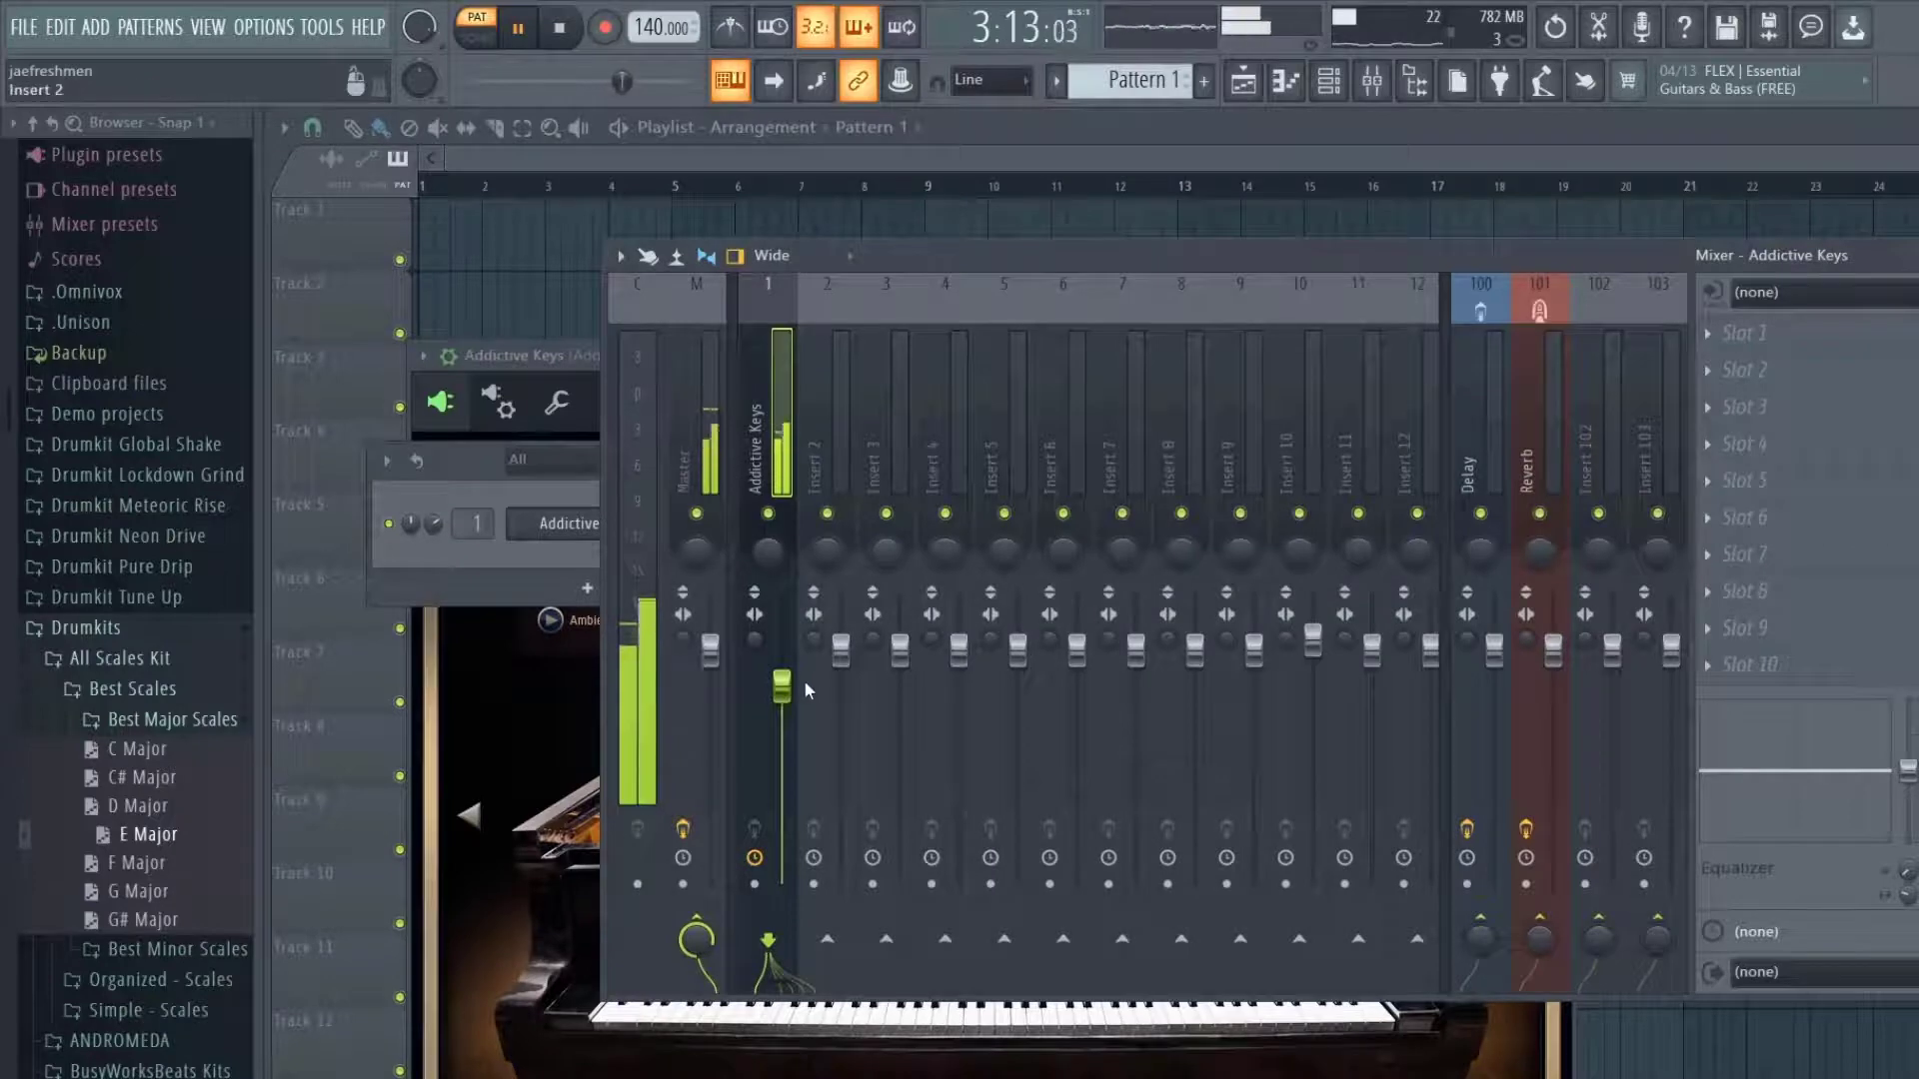
drag(784, 685, 781, 809)
key(space)
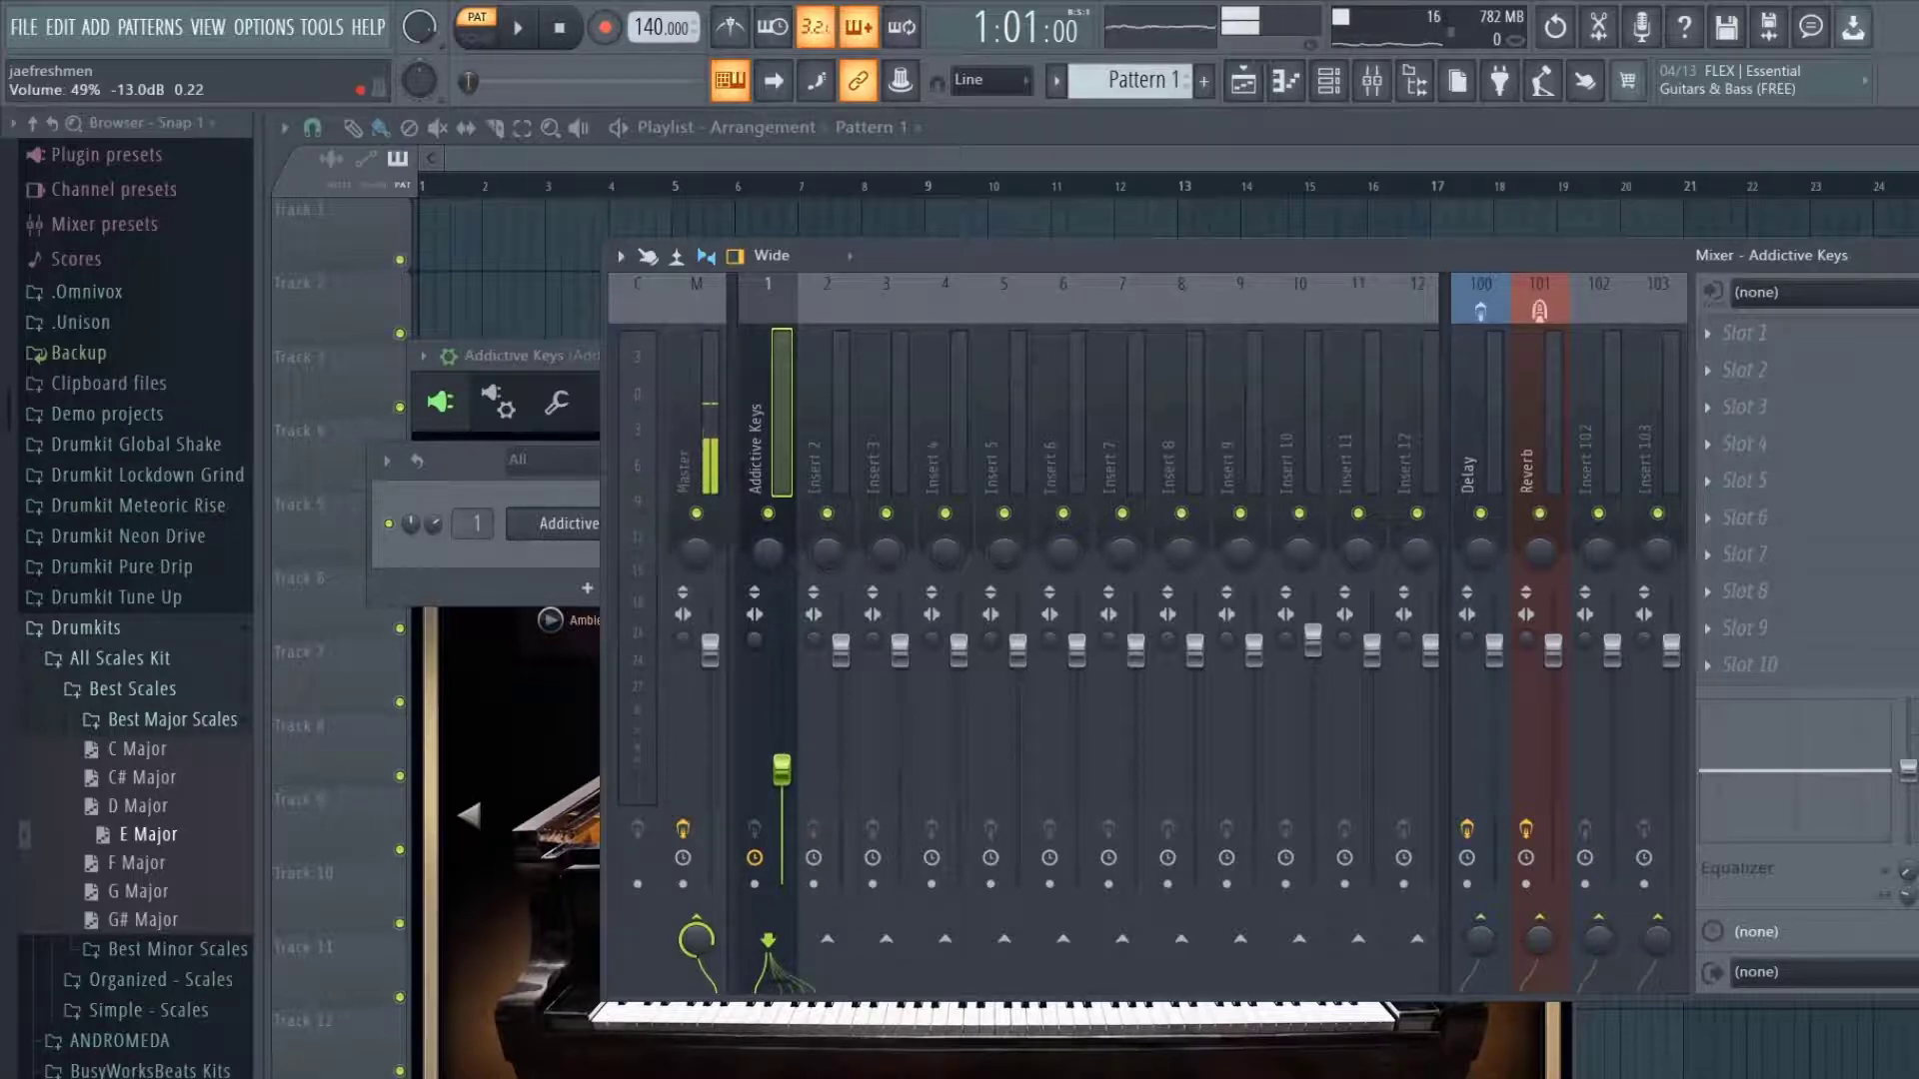
Set the Addictive Keys channel volume to 56% in the channel rack.
click(454, 533)
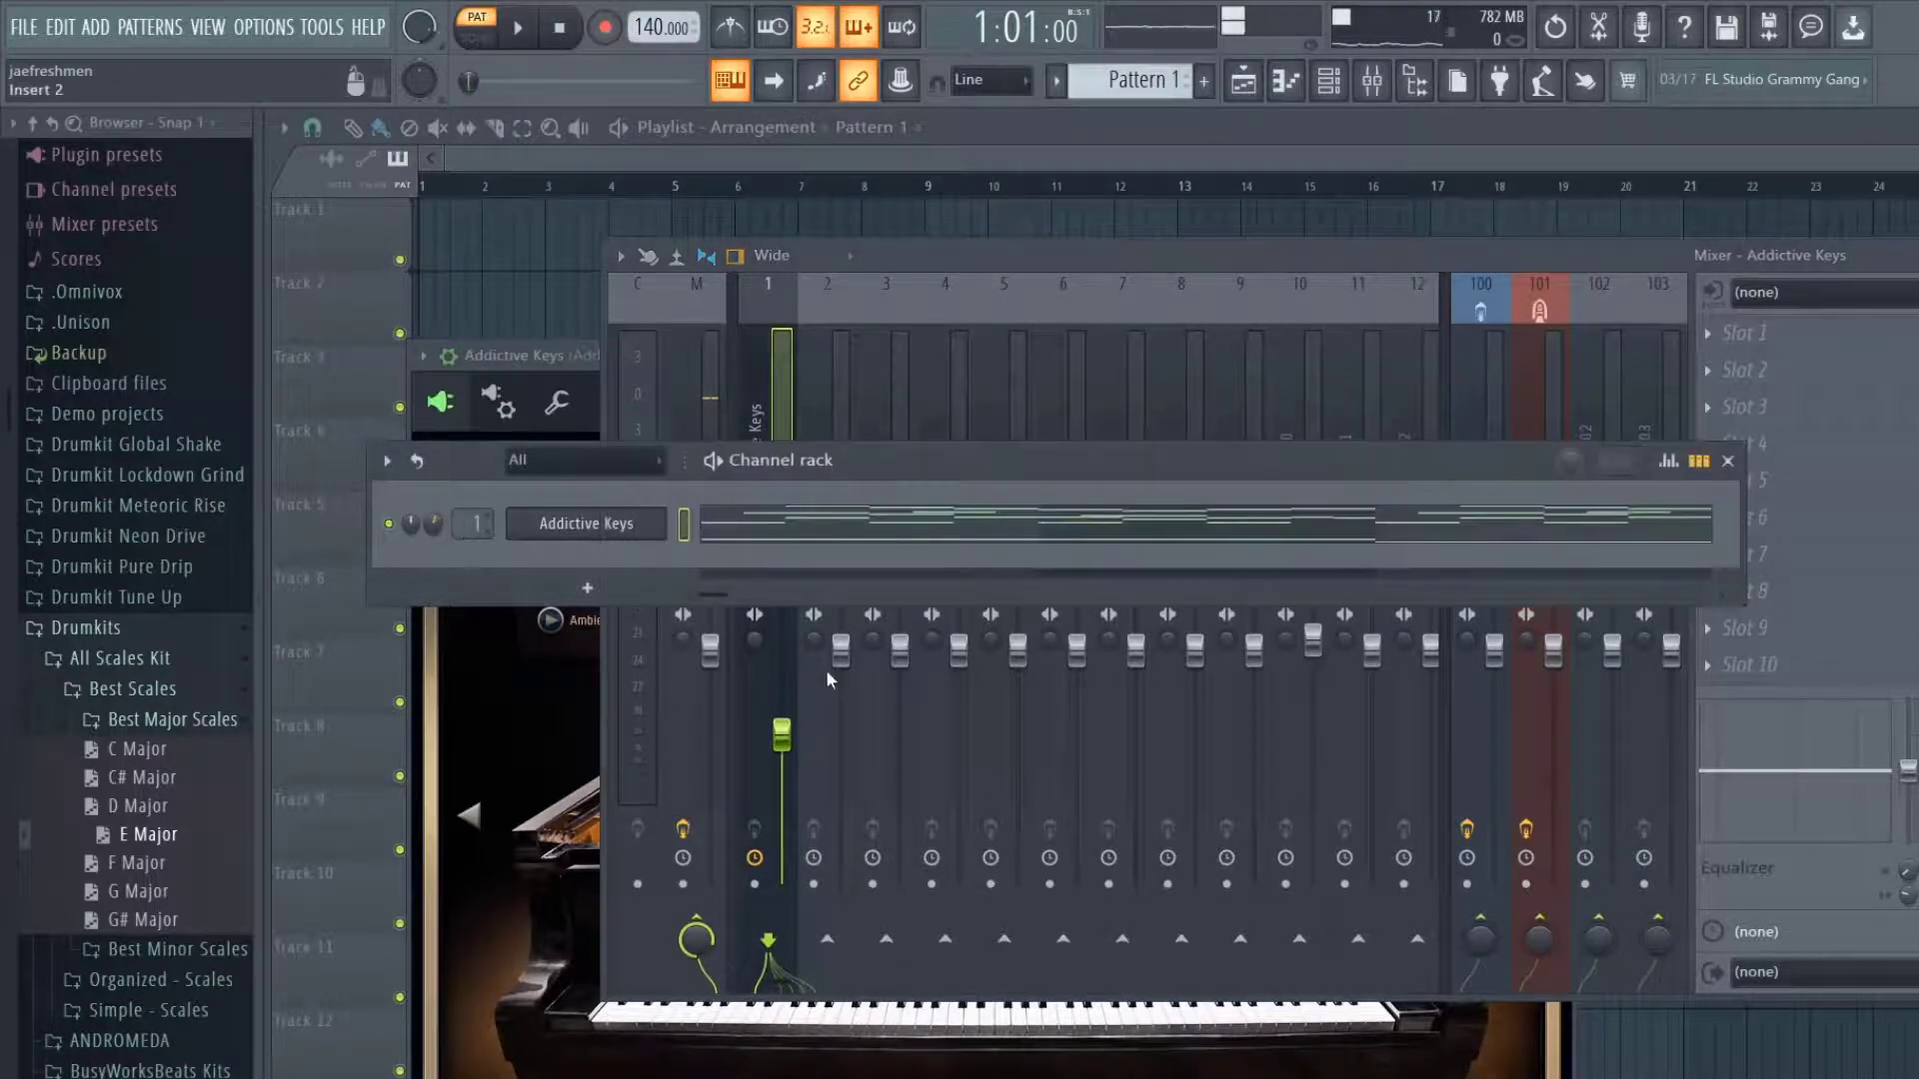
click(783, 728)
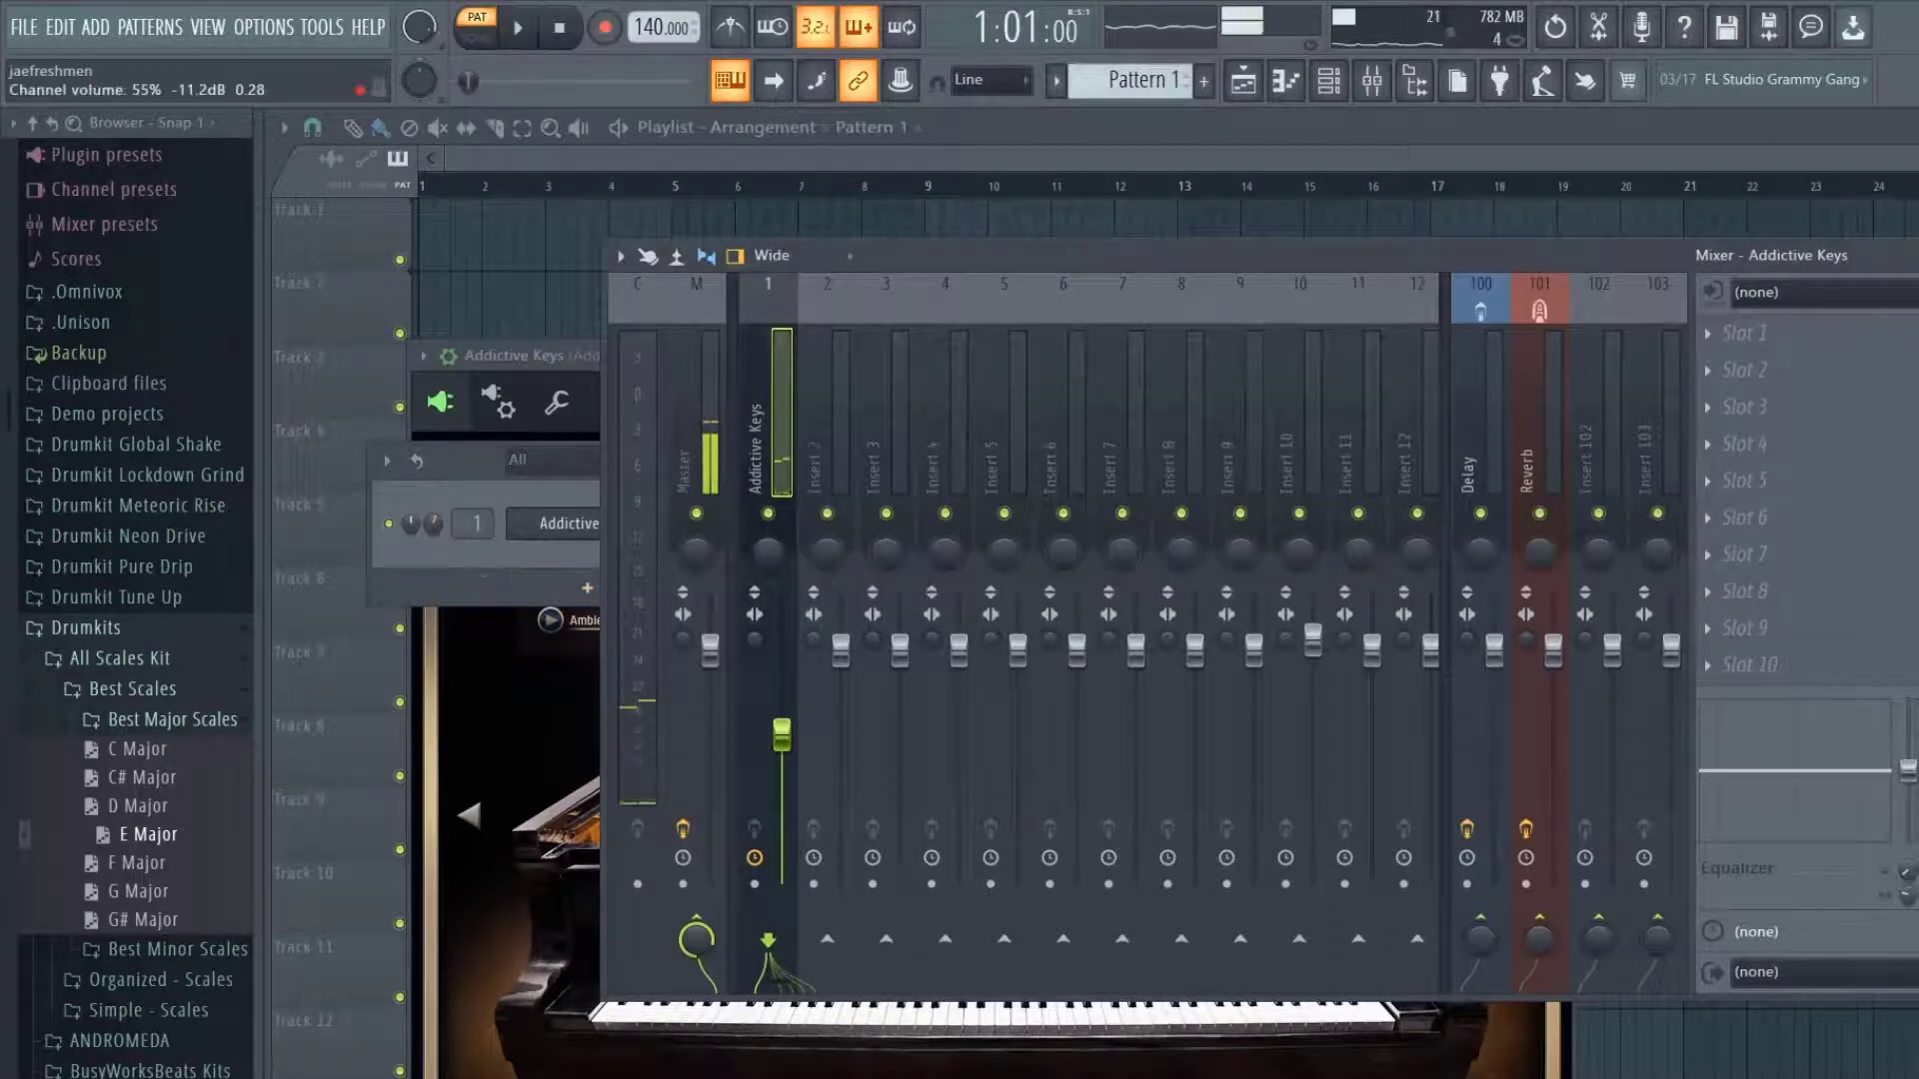
drag(433, 524, 432, 516)
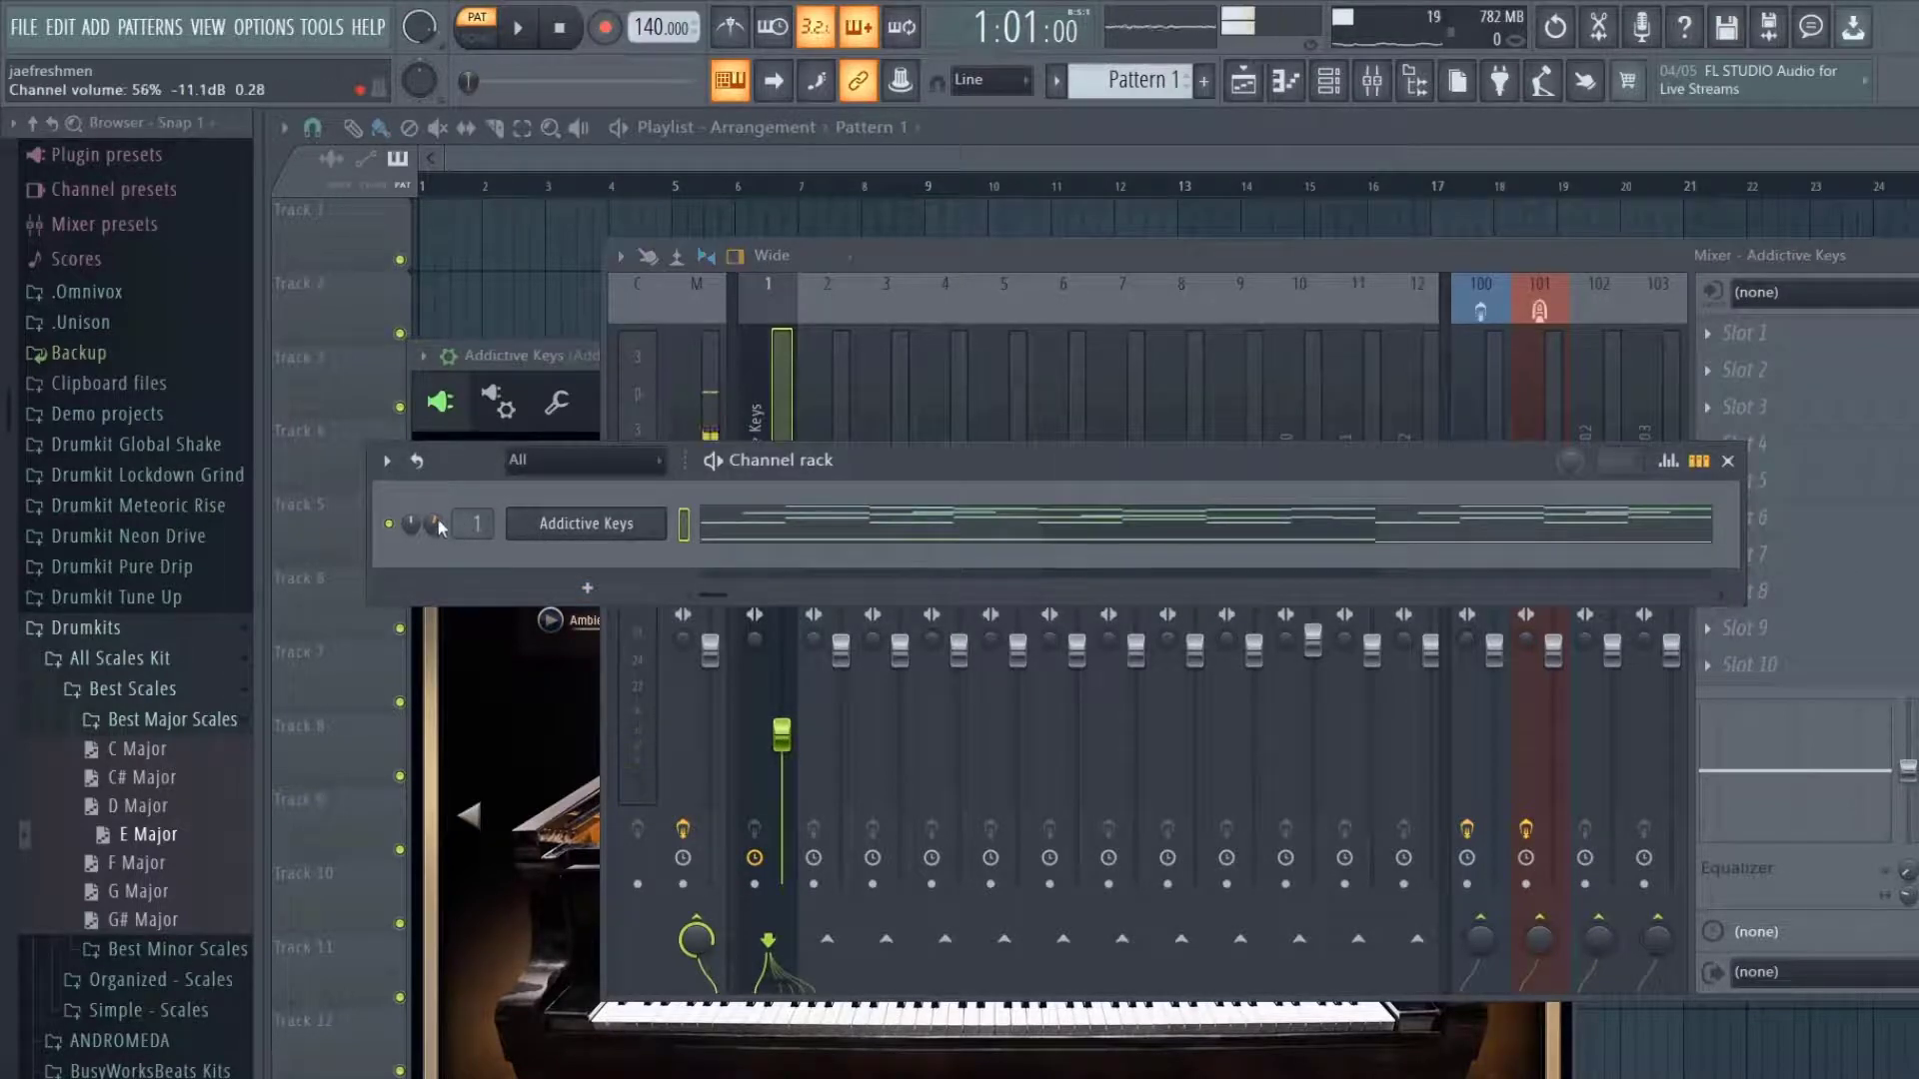
Raise the Addictive Keys mixer track to 100% (0.0 dB) during playback, and pull its fader slightly below that level.
click(1011, 259)
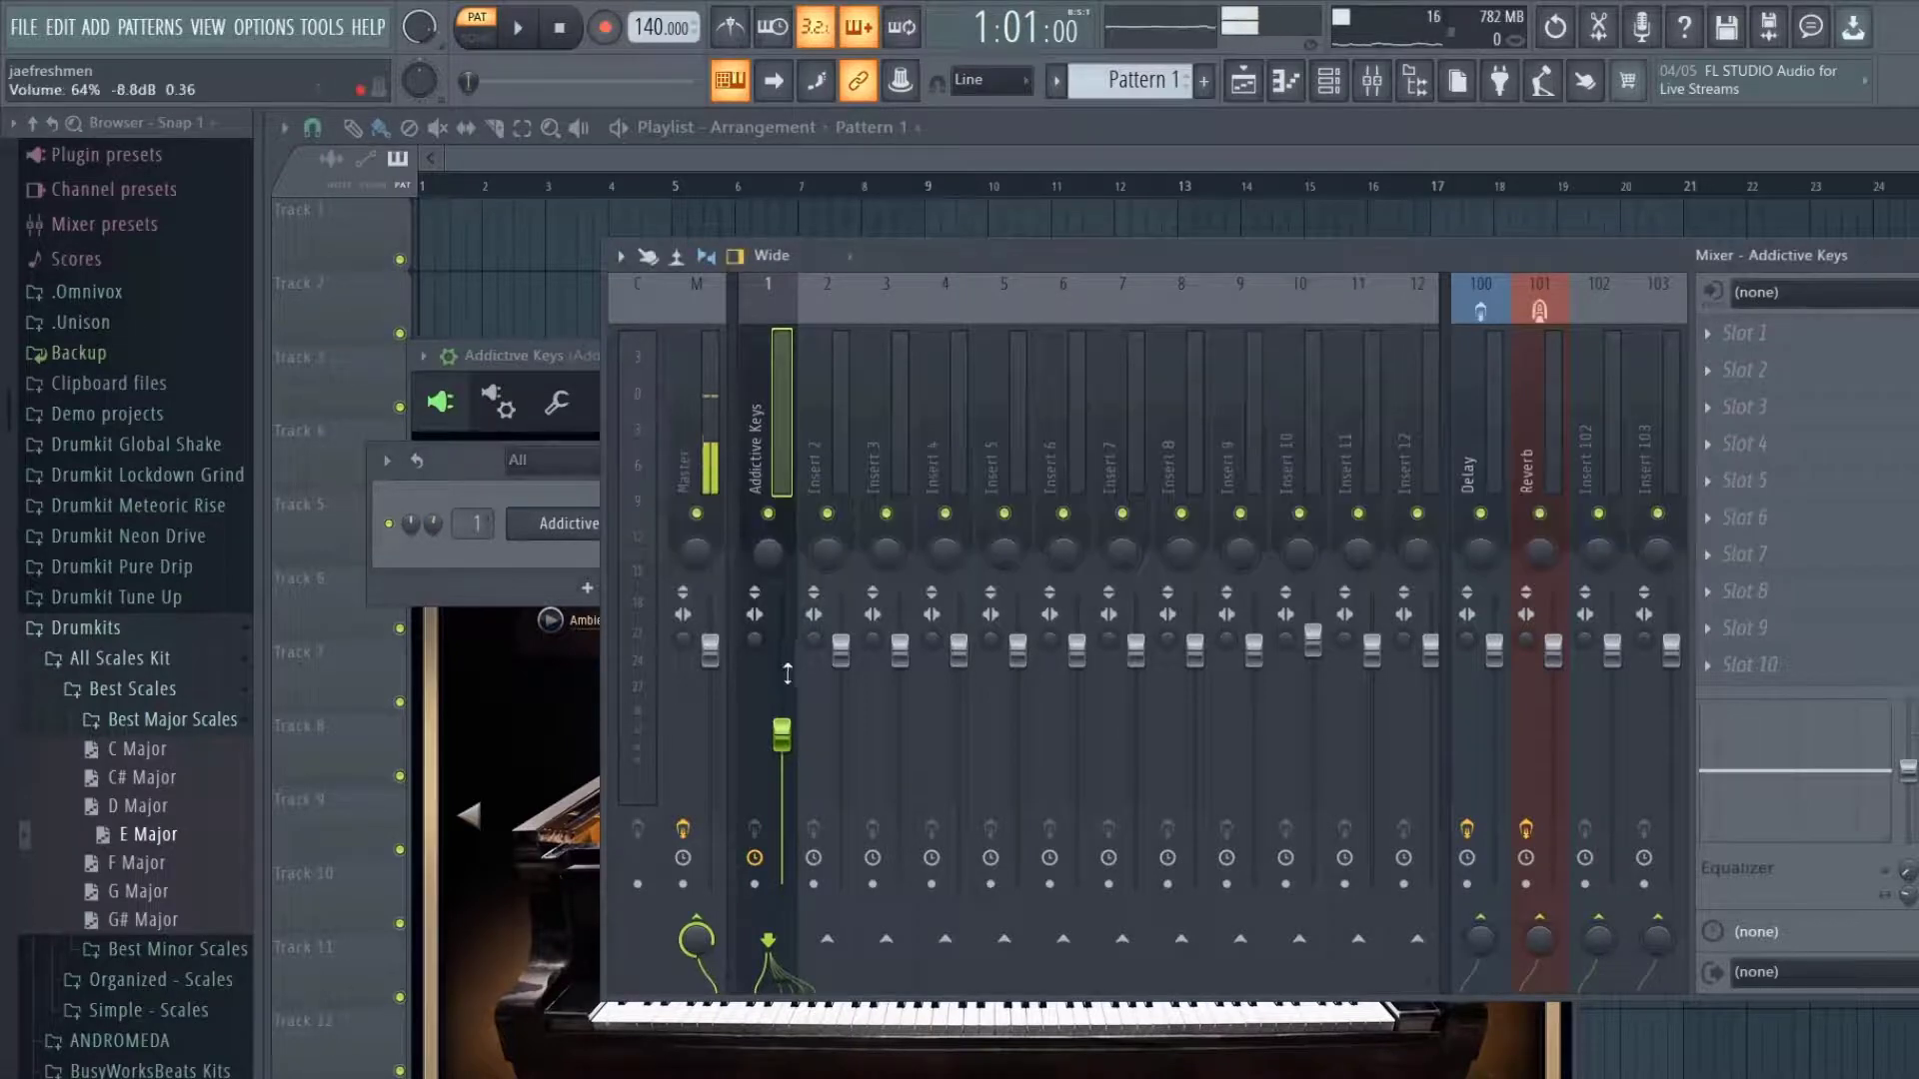
key(space)
drag(782, 734, 782, 650)
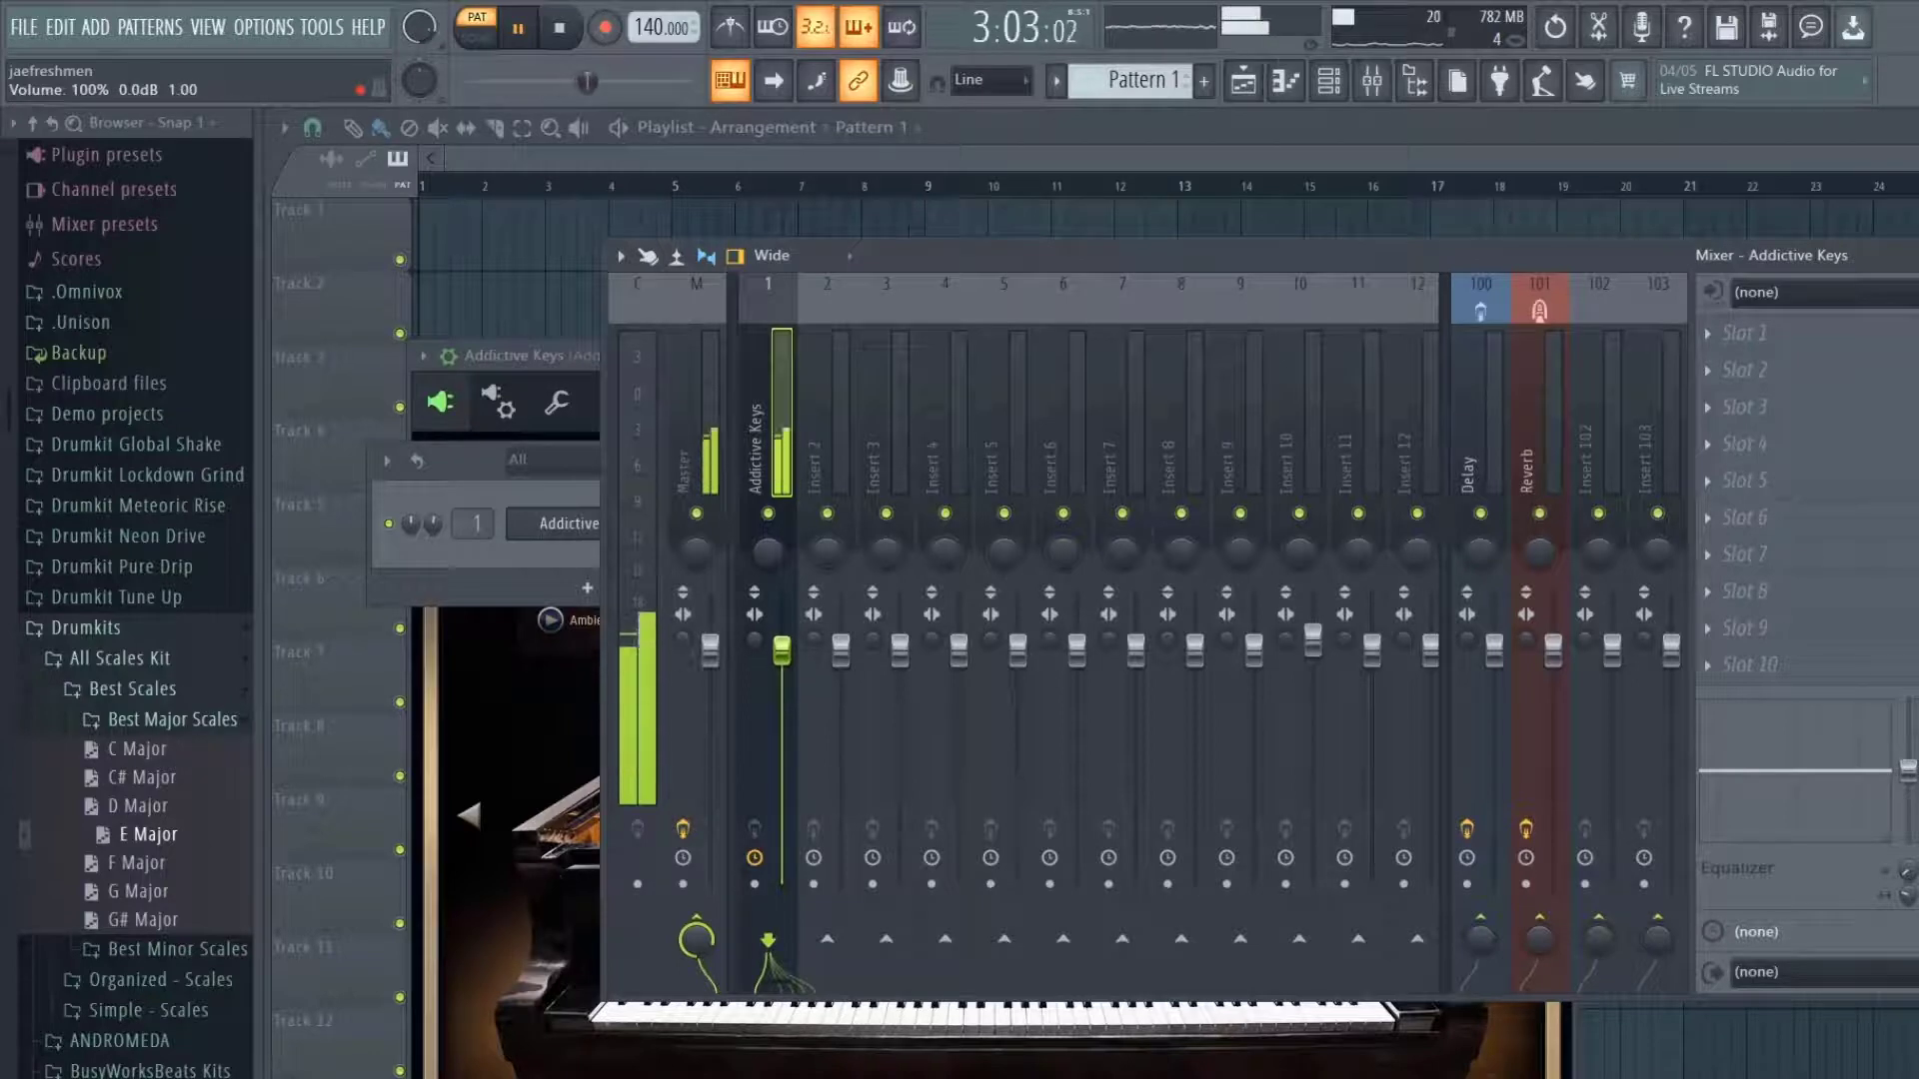
key(space)
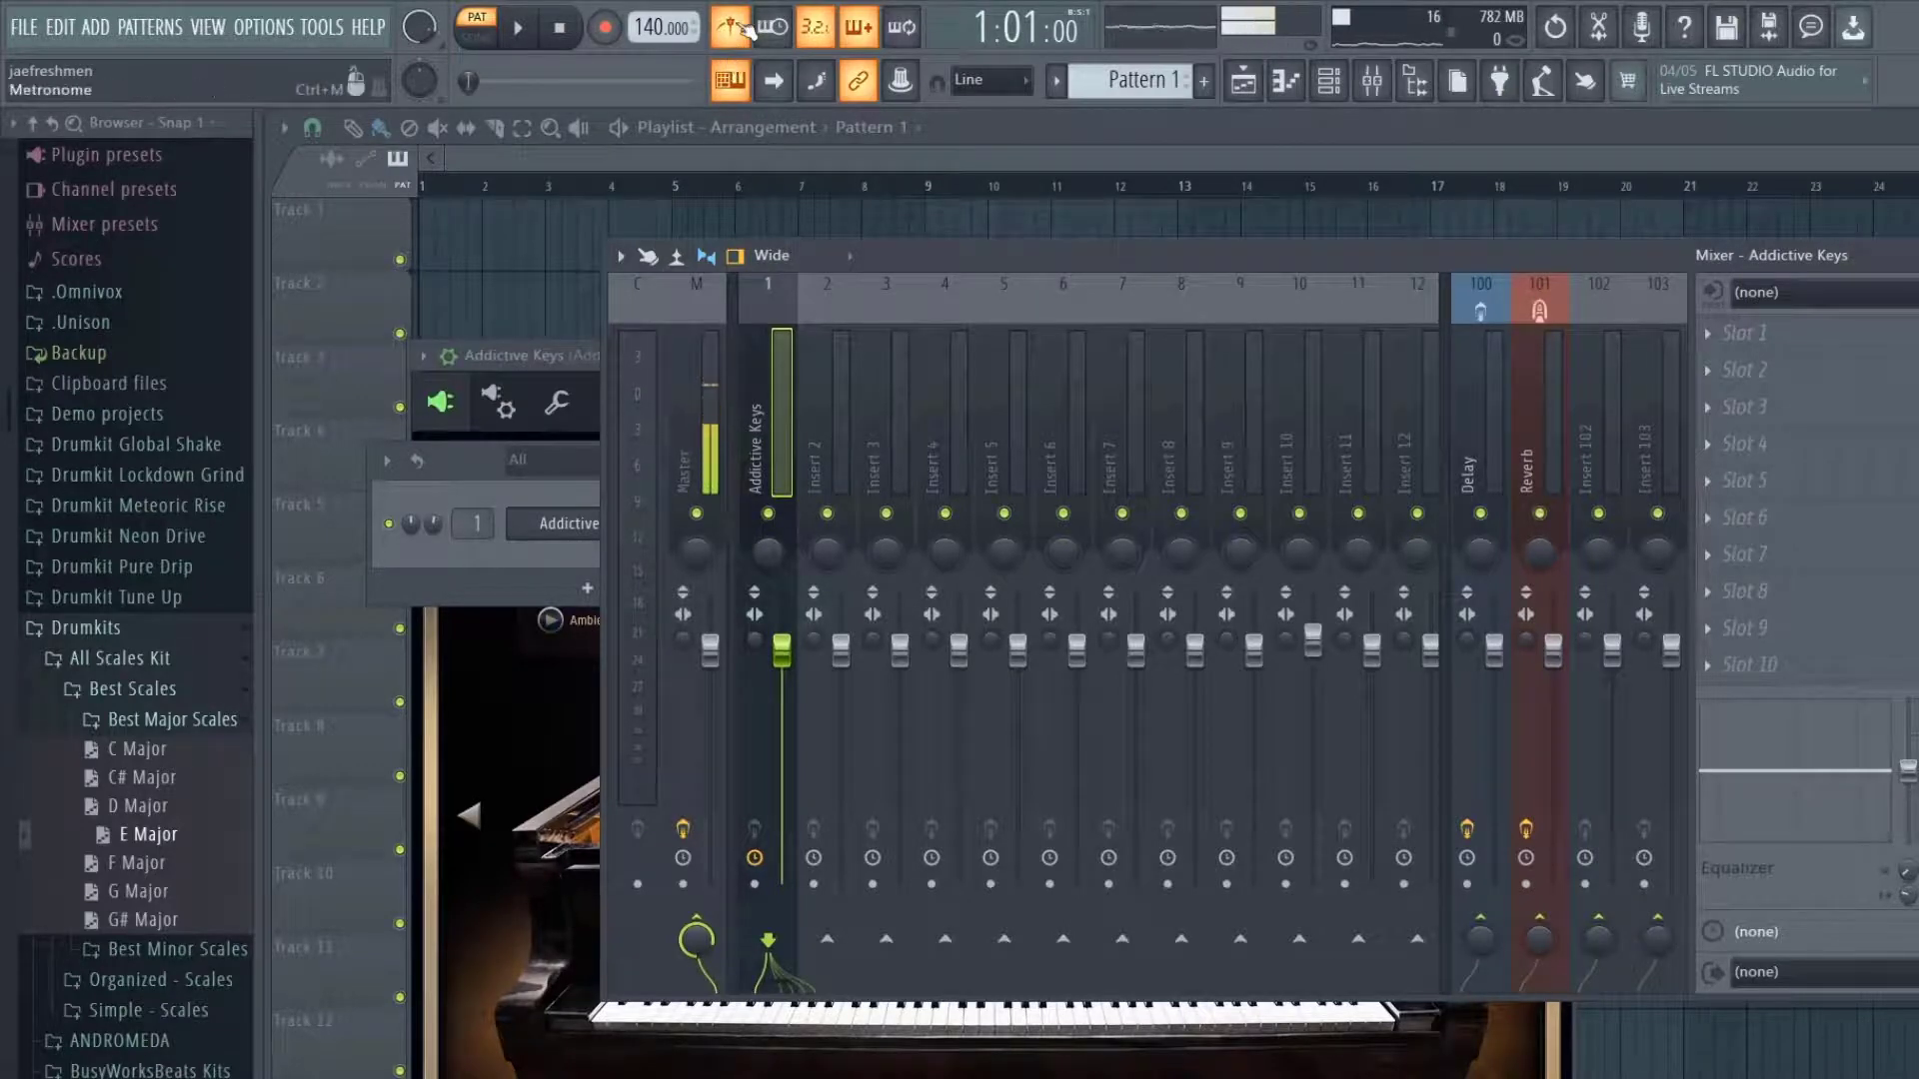
drag(781, 649, 784, 698)
key(space)
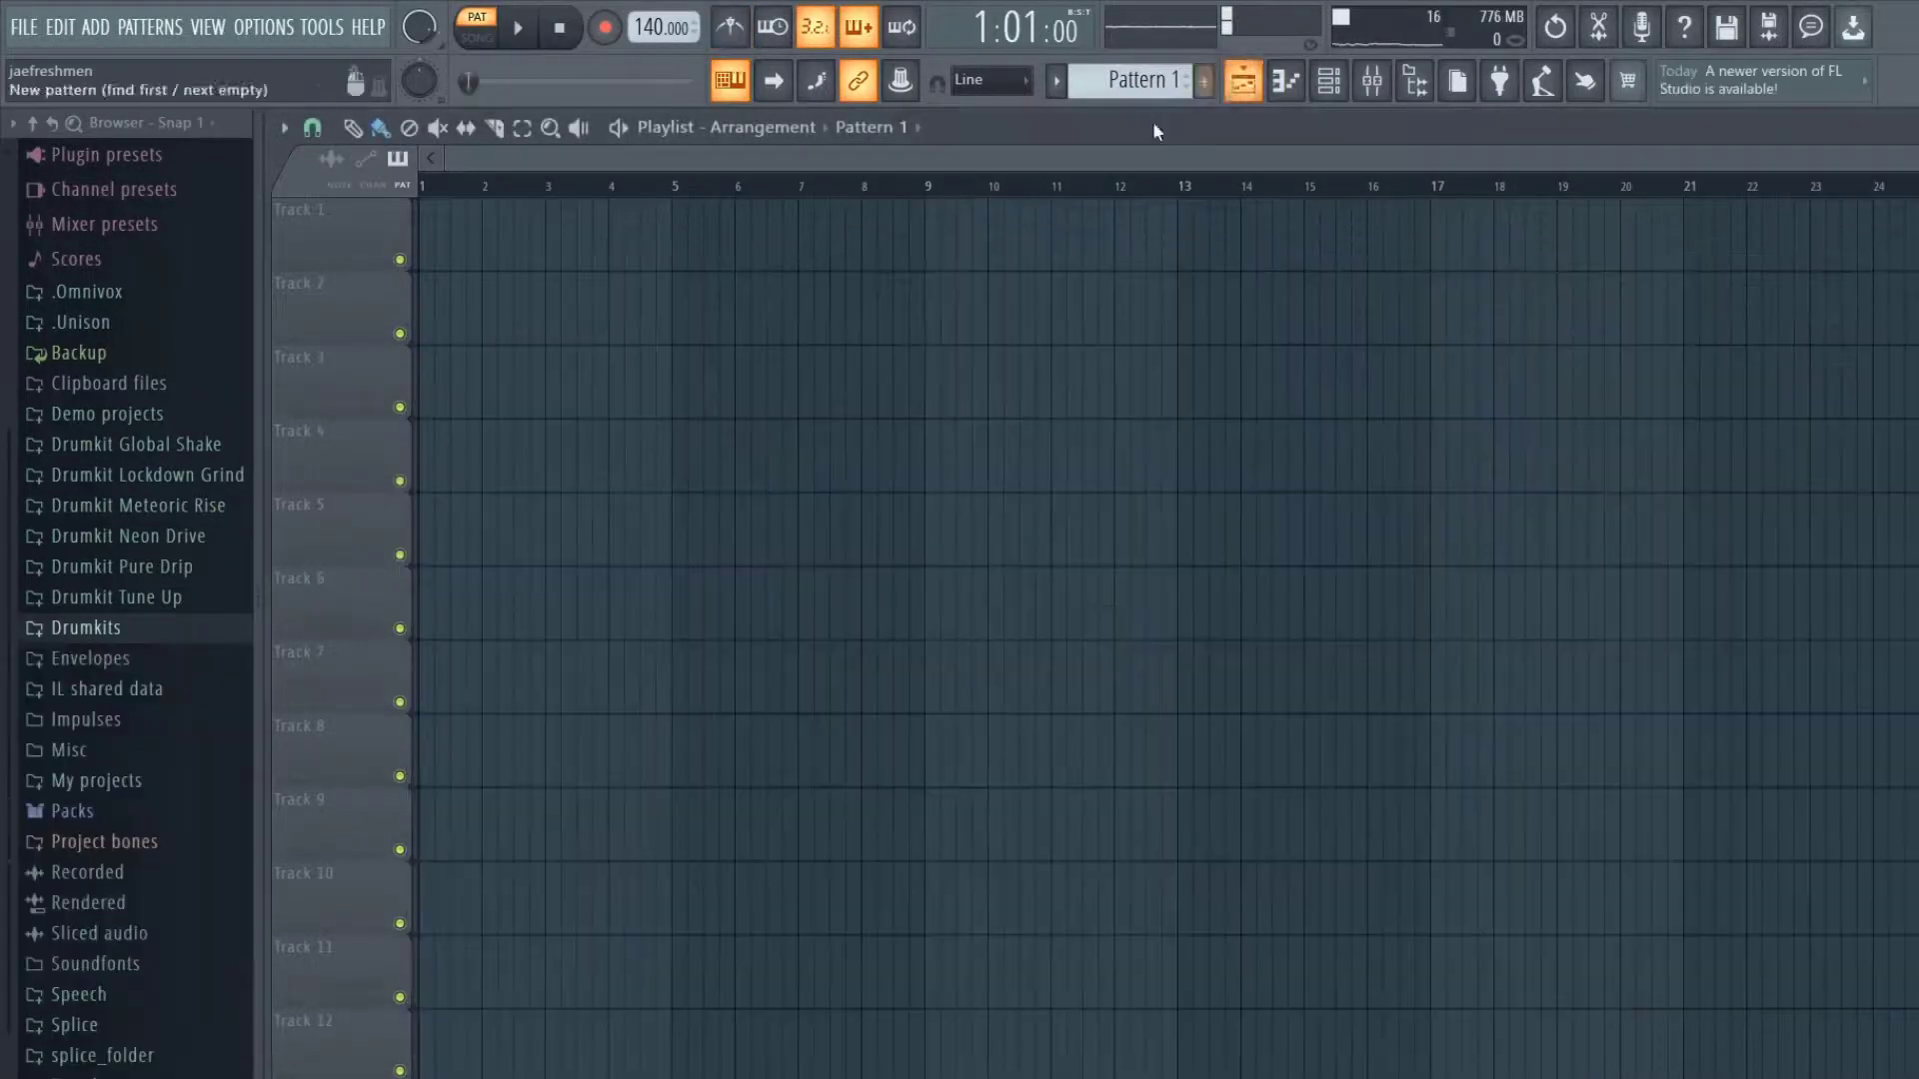
Place Pattern 1 at bar 1 on playlist Track 1 and duplicate the clip at bar 5.
click(770, 300)
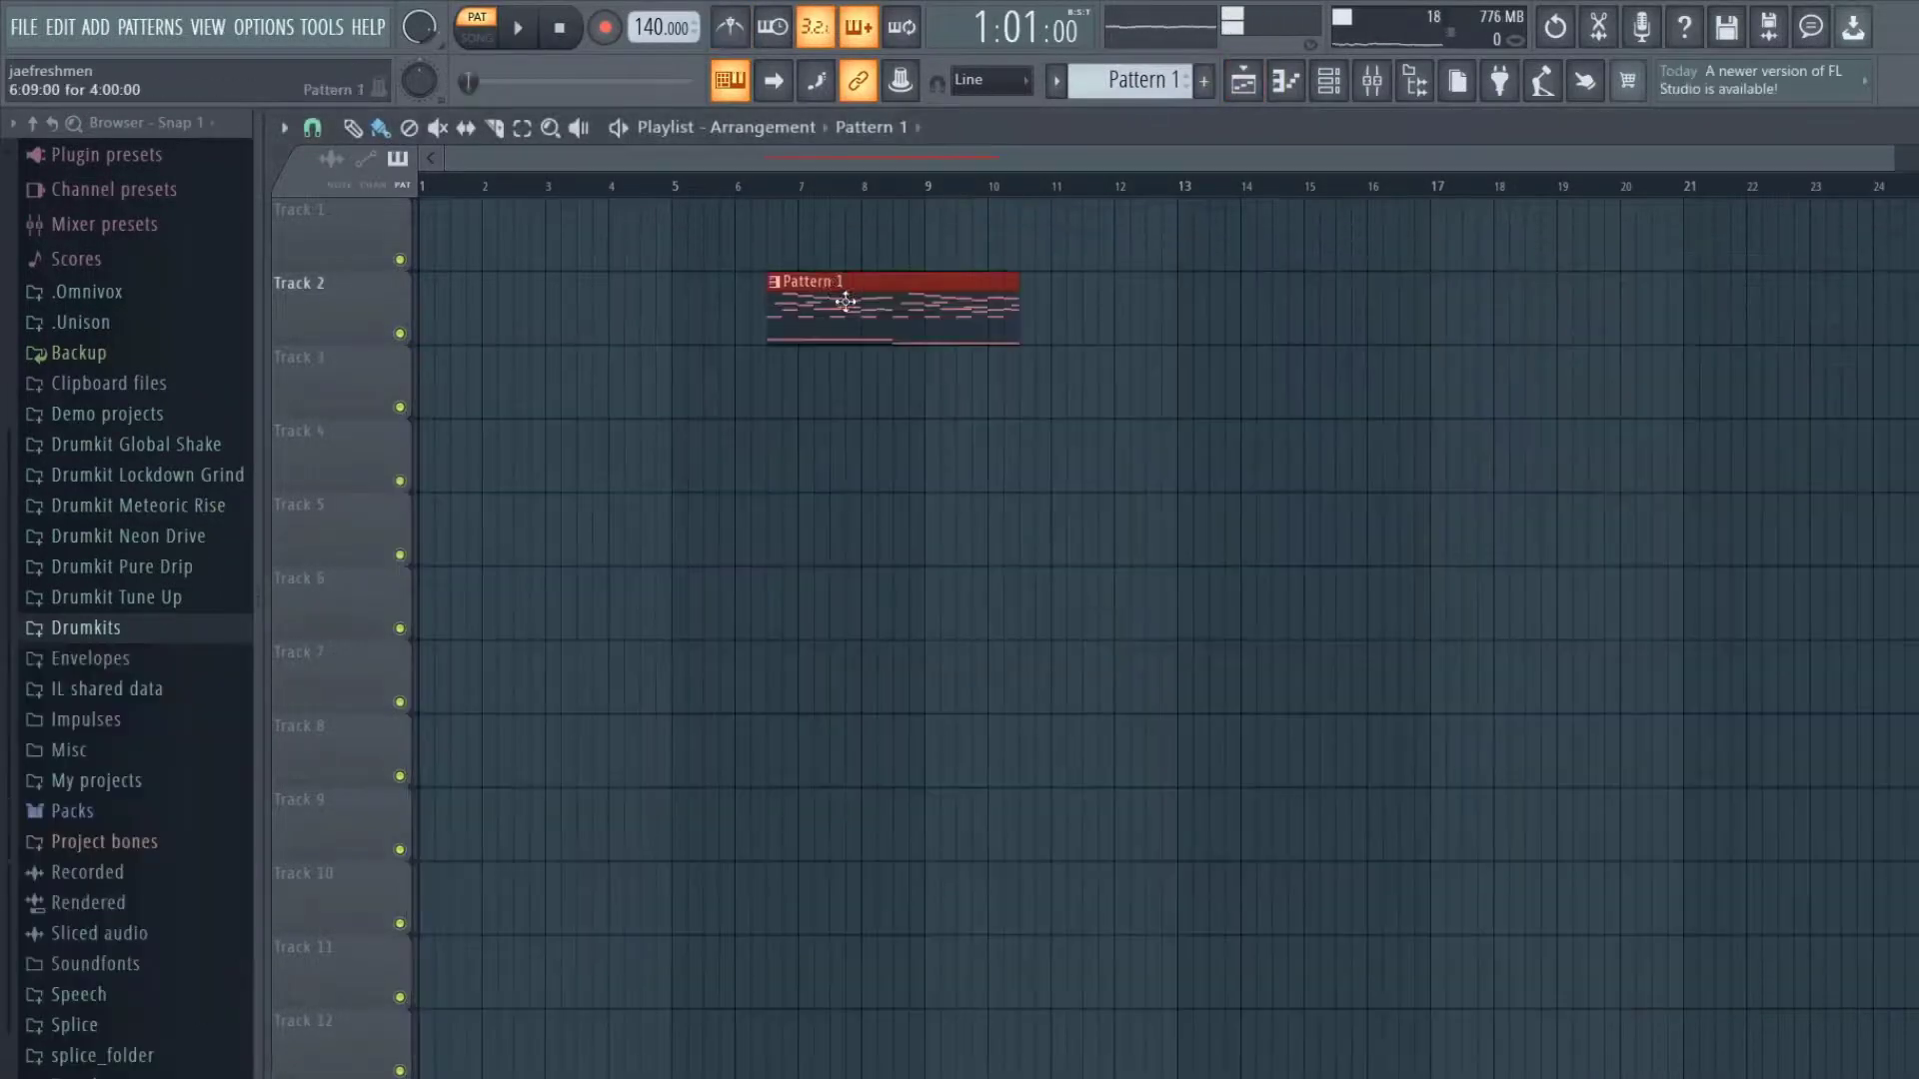
drag(846, 301, 253, 230)
key(ctrl+b)
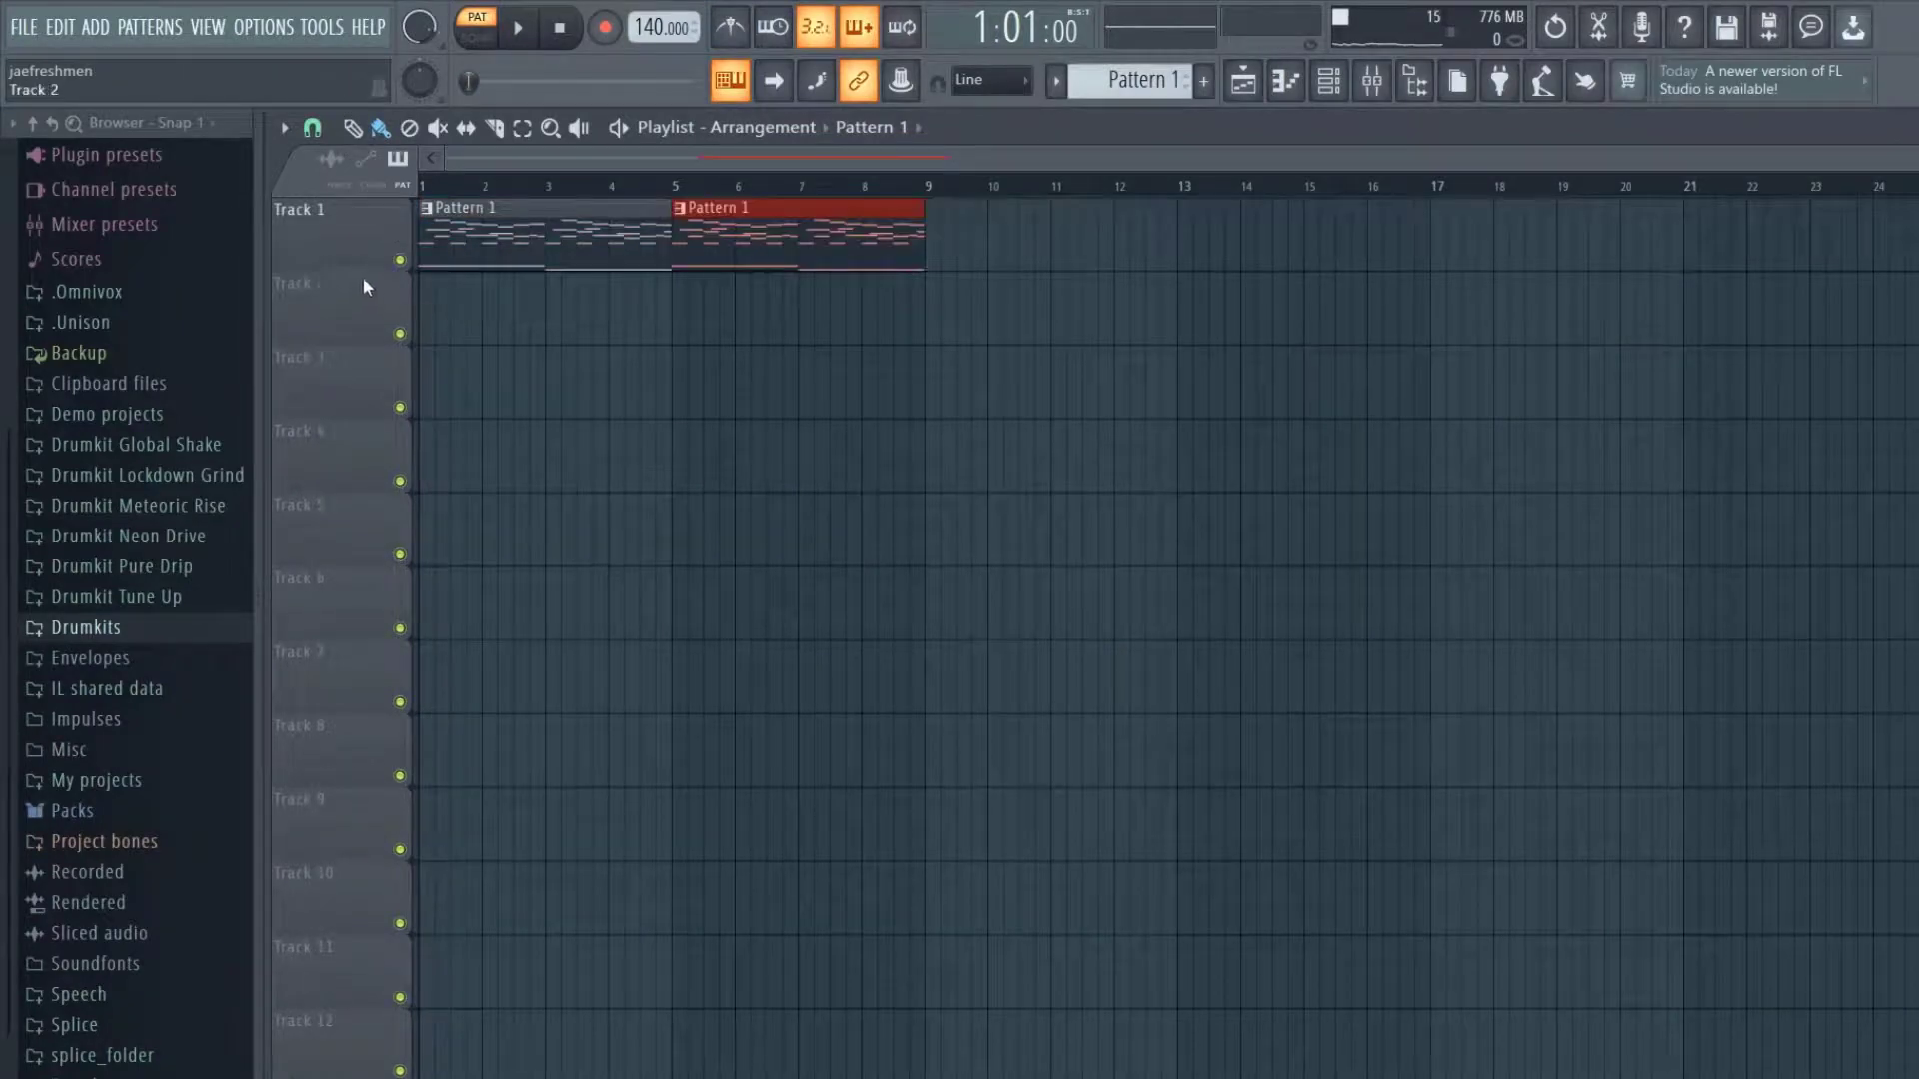
Consolidate Track 1 from the track start, rendering both pattern clips to a WAV audio clip.
right_click(372, 199)
mouse_move(560, 573)
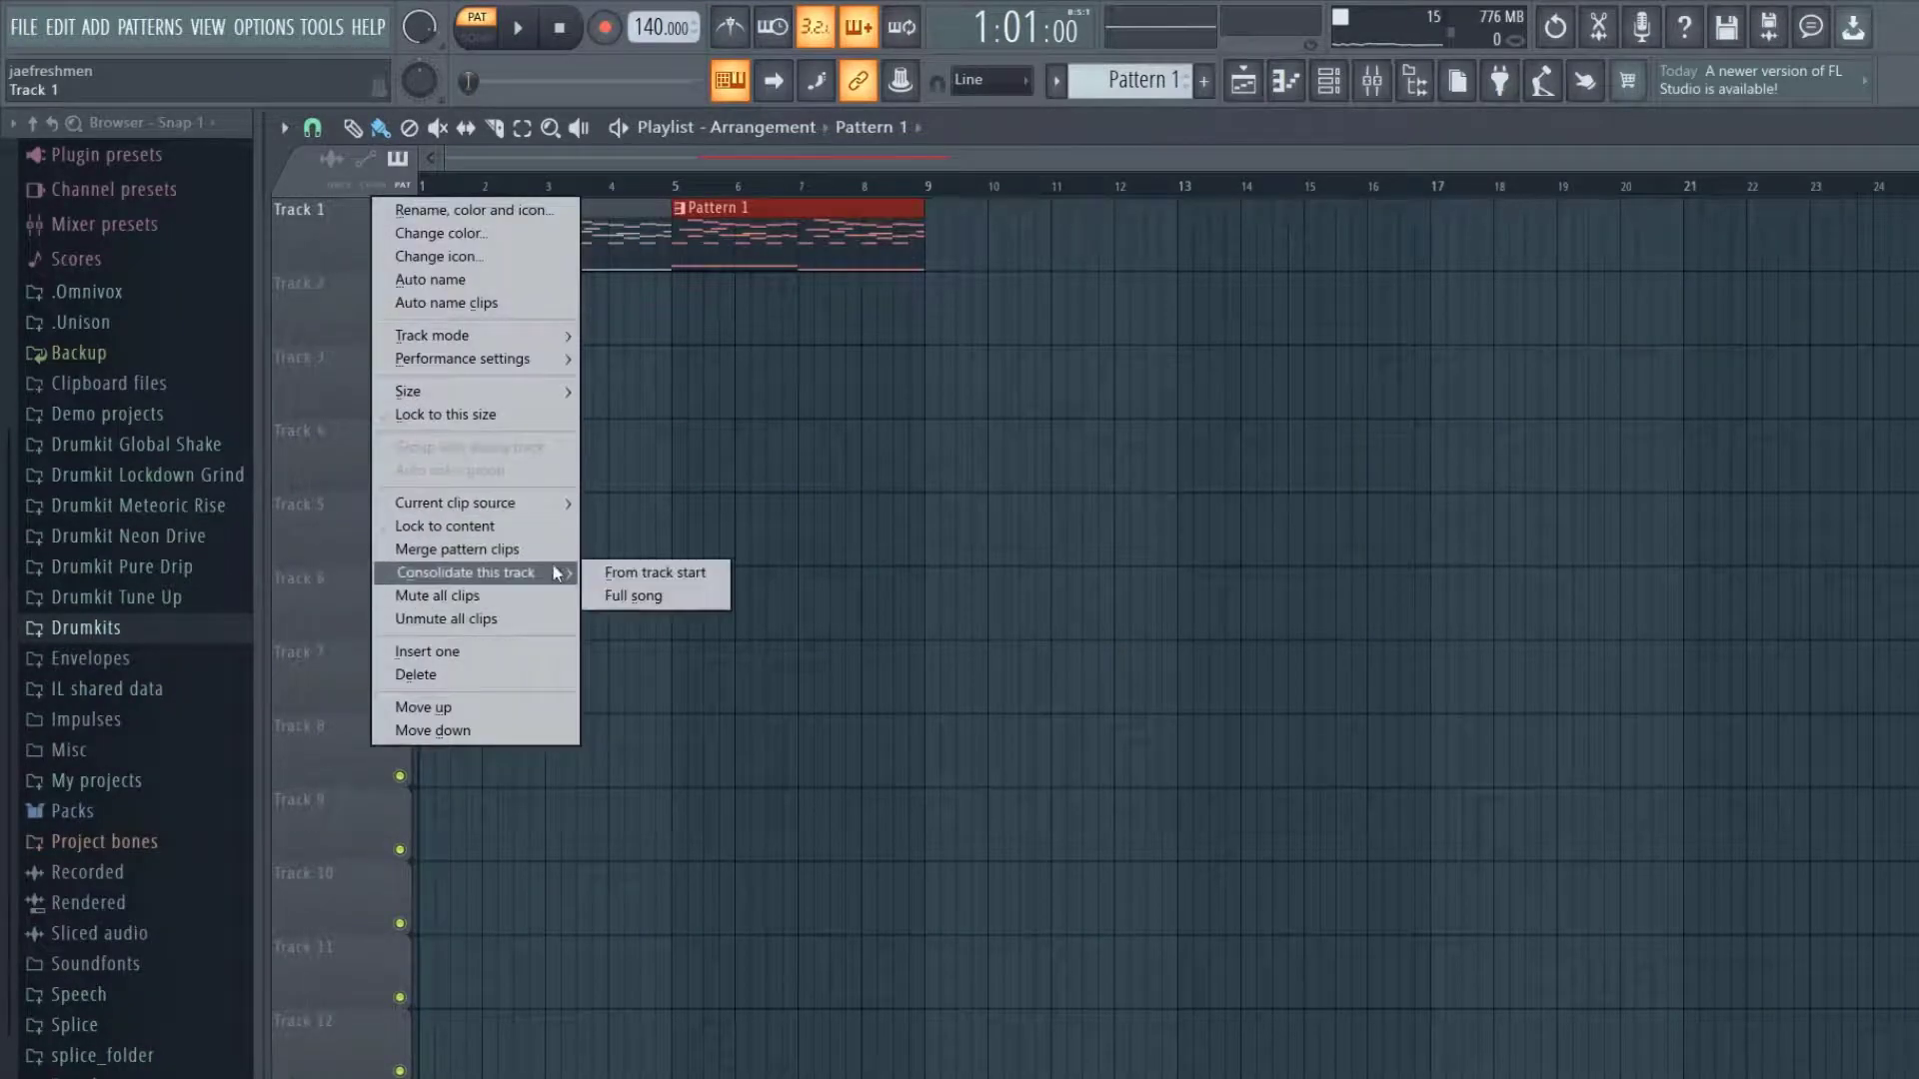
click(664, 575)
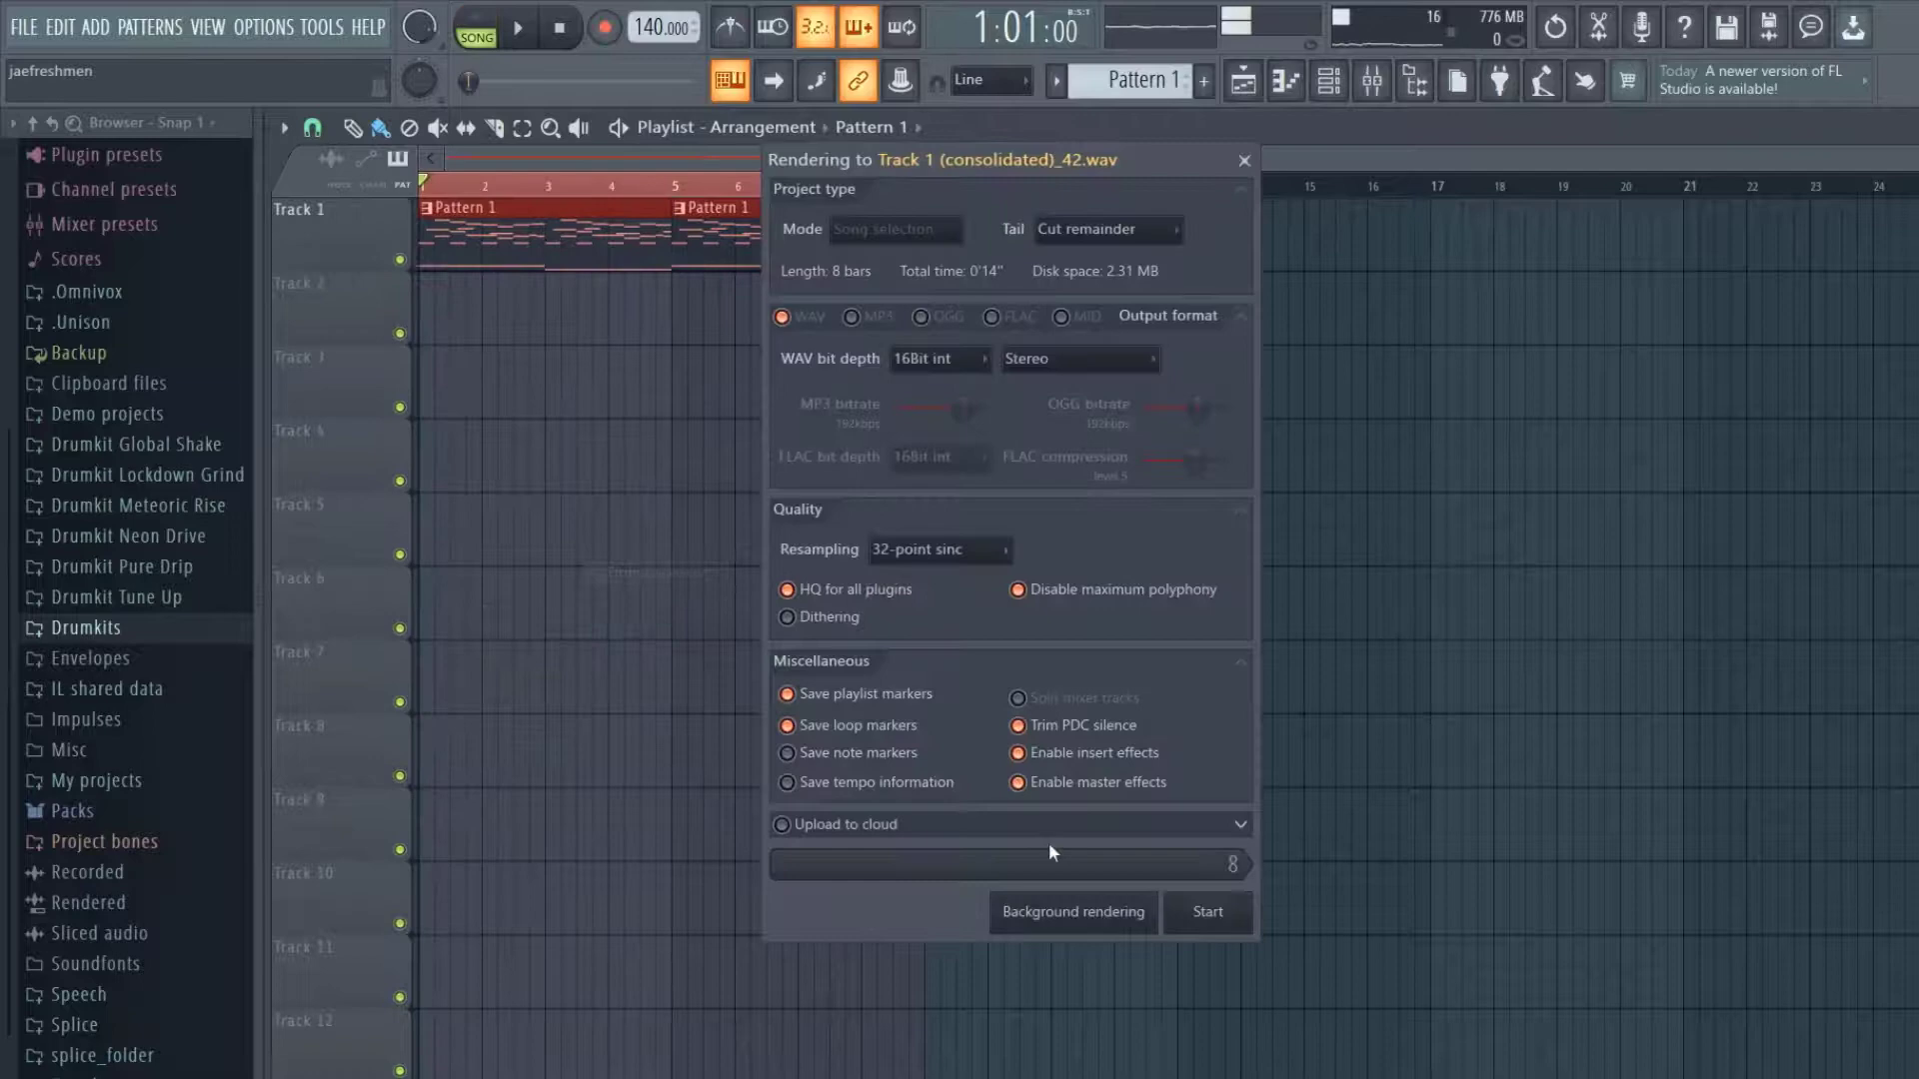
click(1205, 914)
click(737, 381)
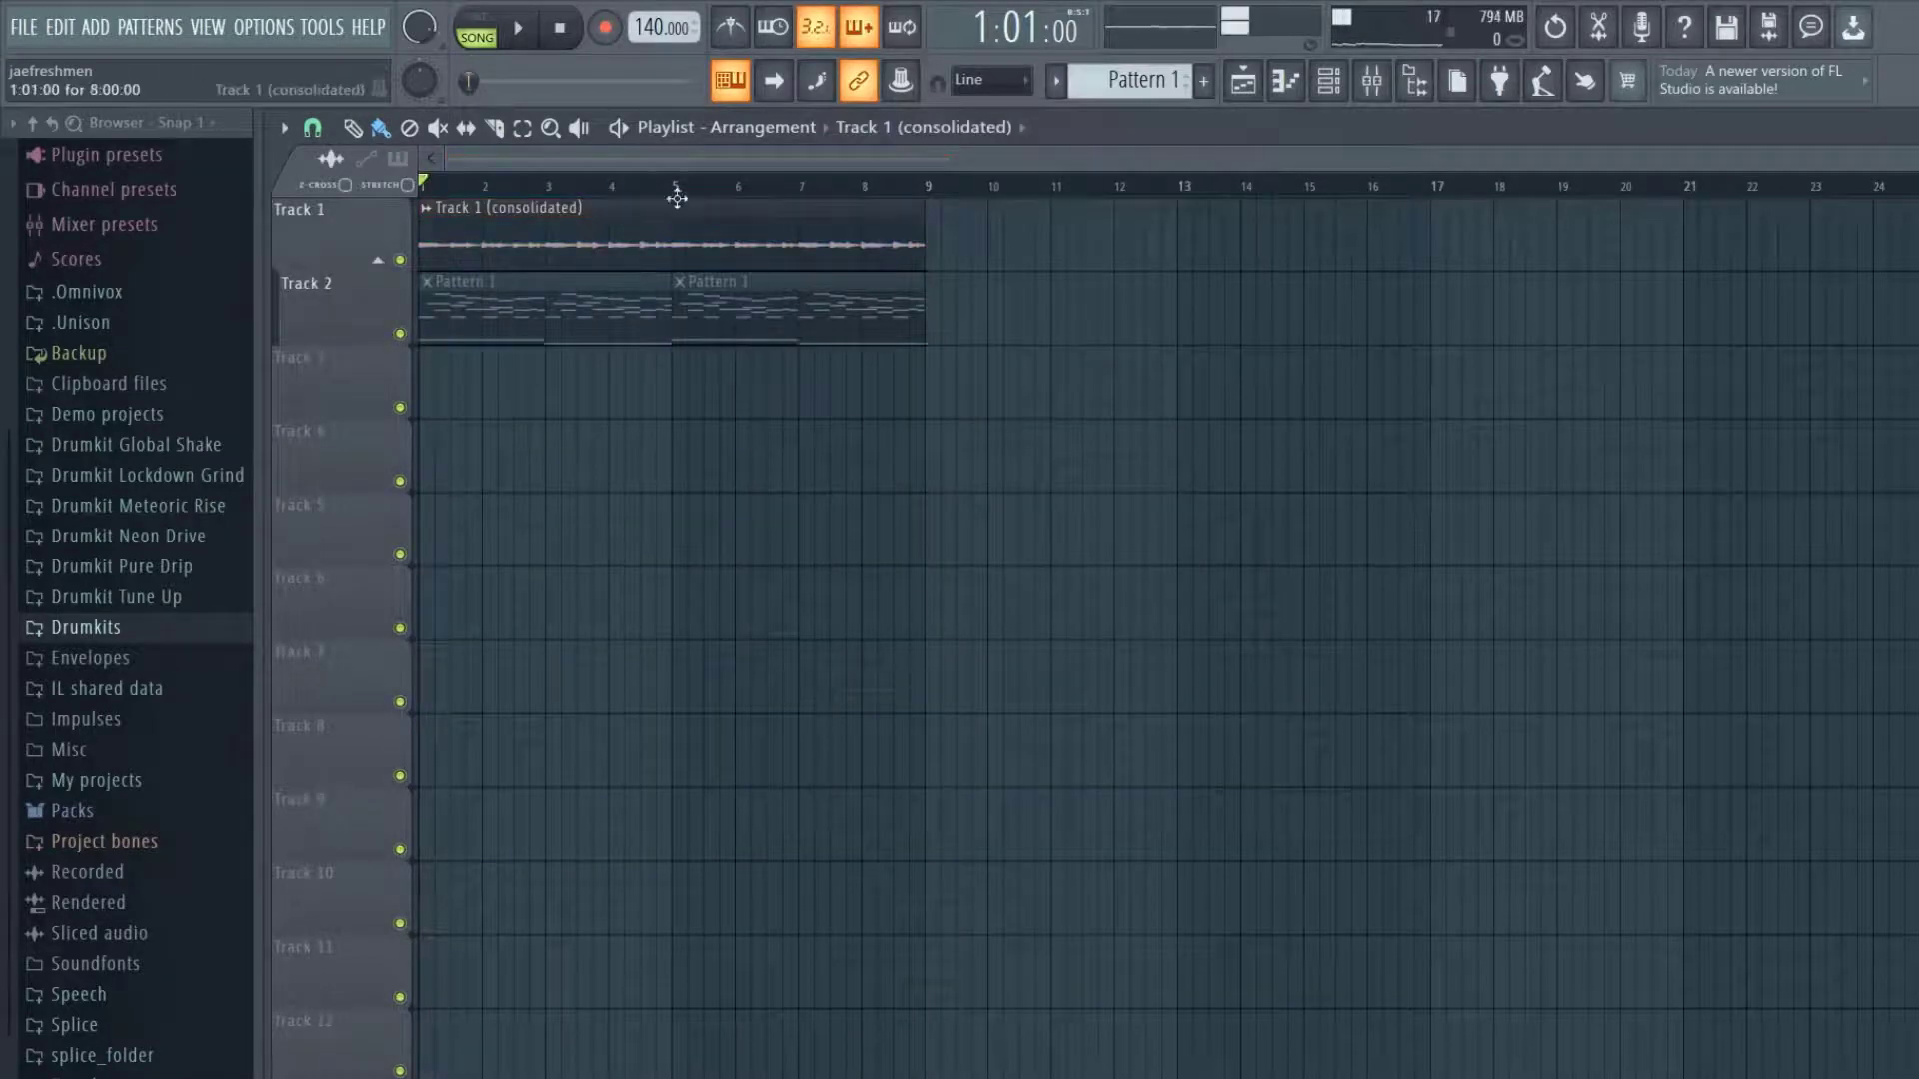
Rename the consolidated audio channel to Keys and route it to mixer track 2.
click(1347, 80)
right_click(615, 525)
click(712, 578)
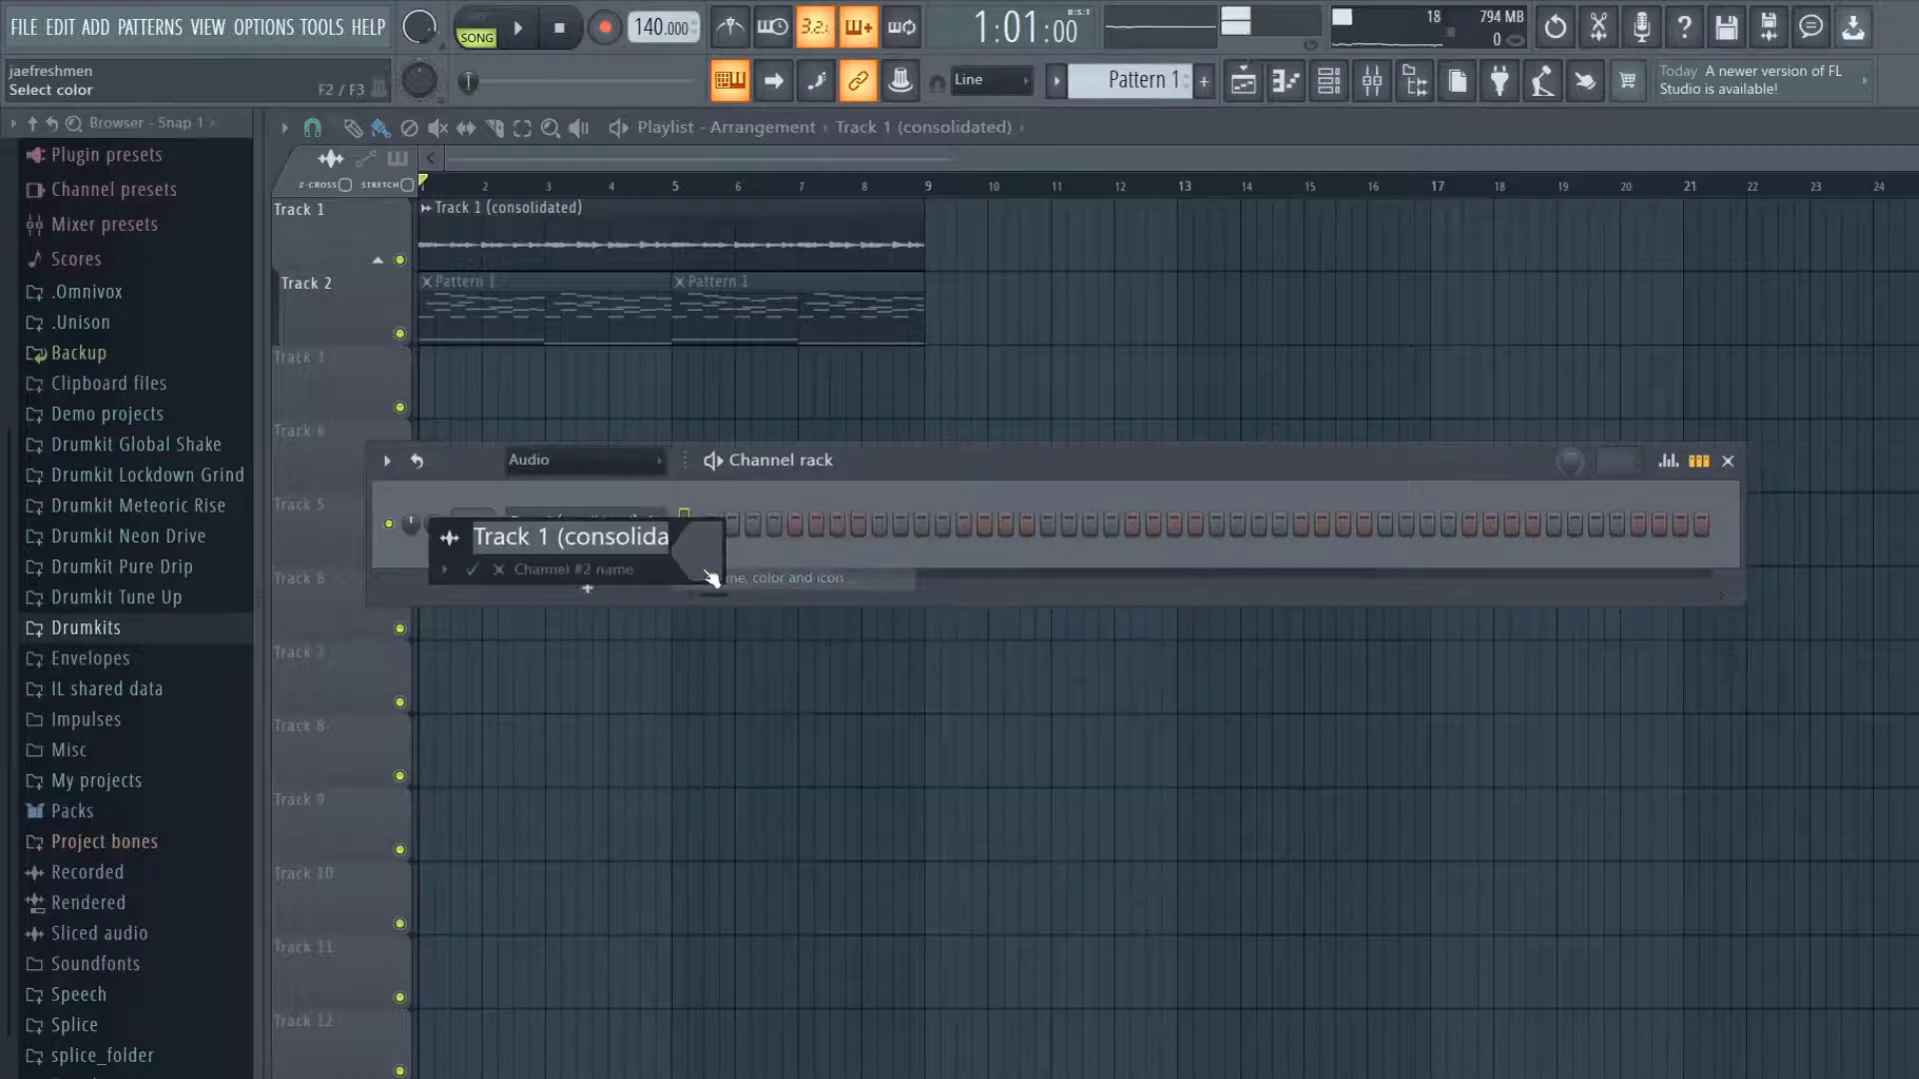
text(Keys)
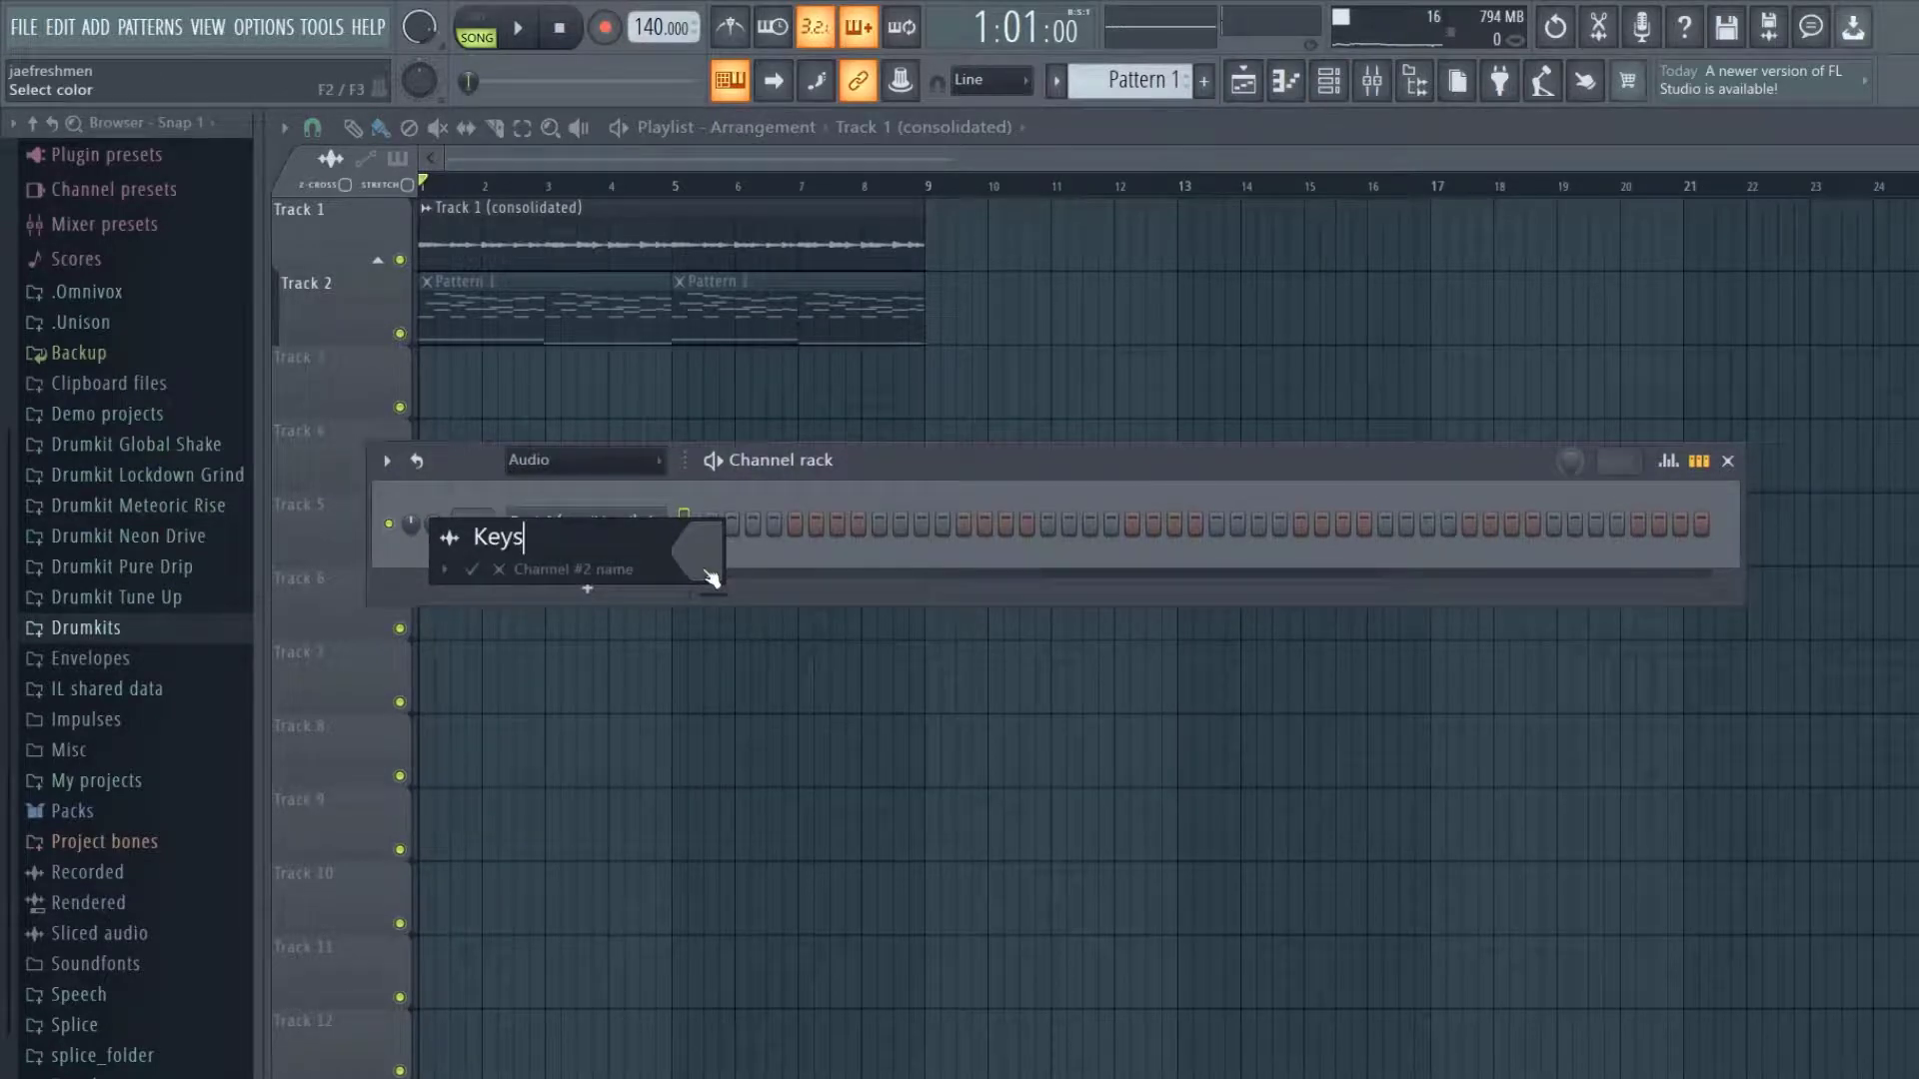
key(Return)
click(554, 513)
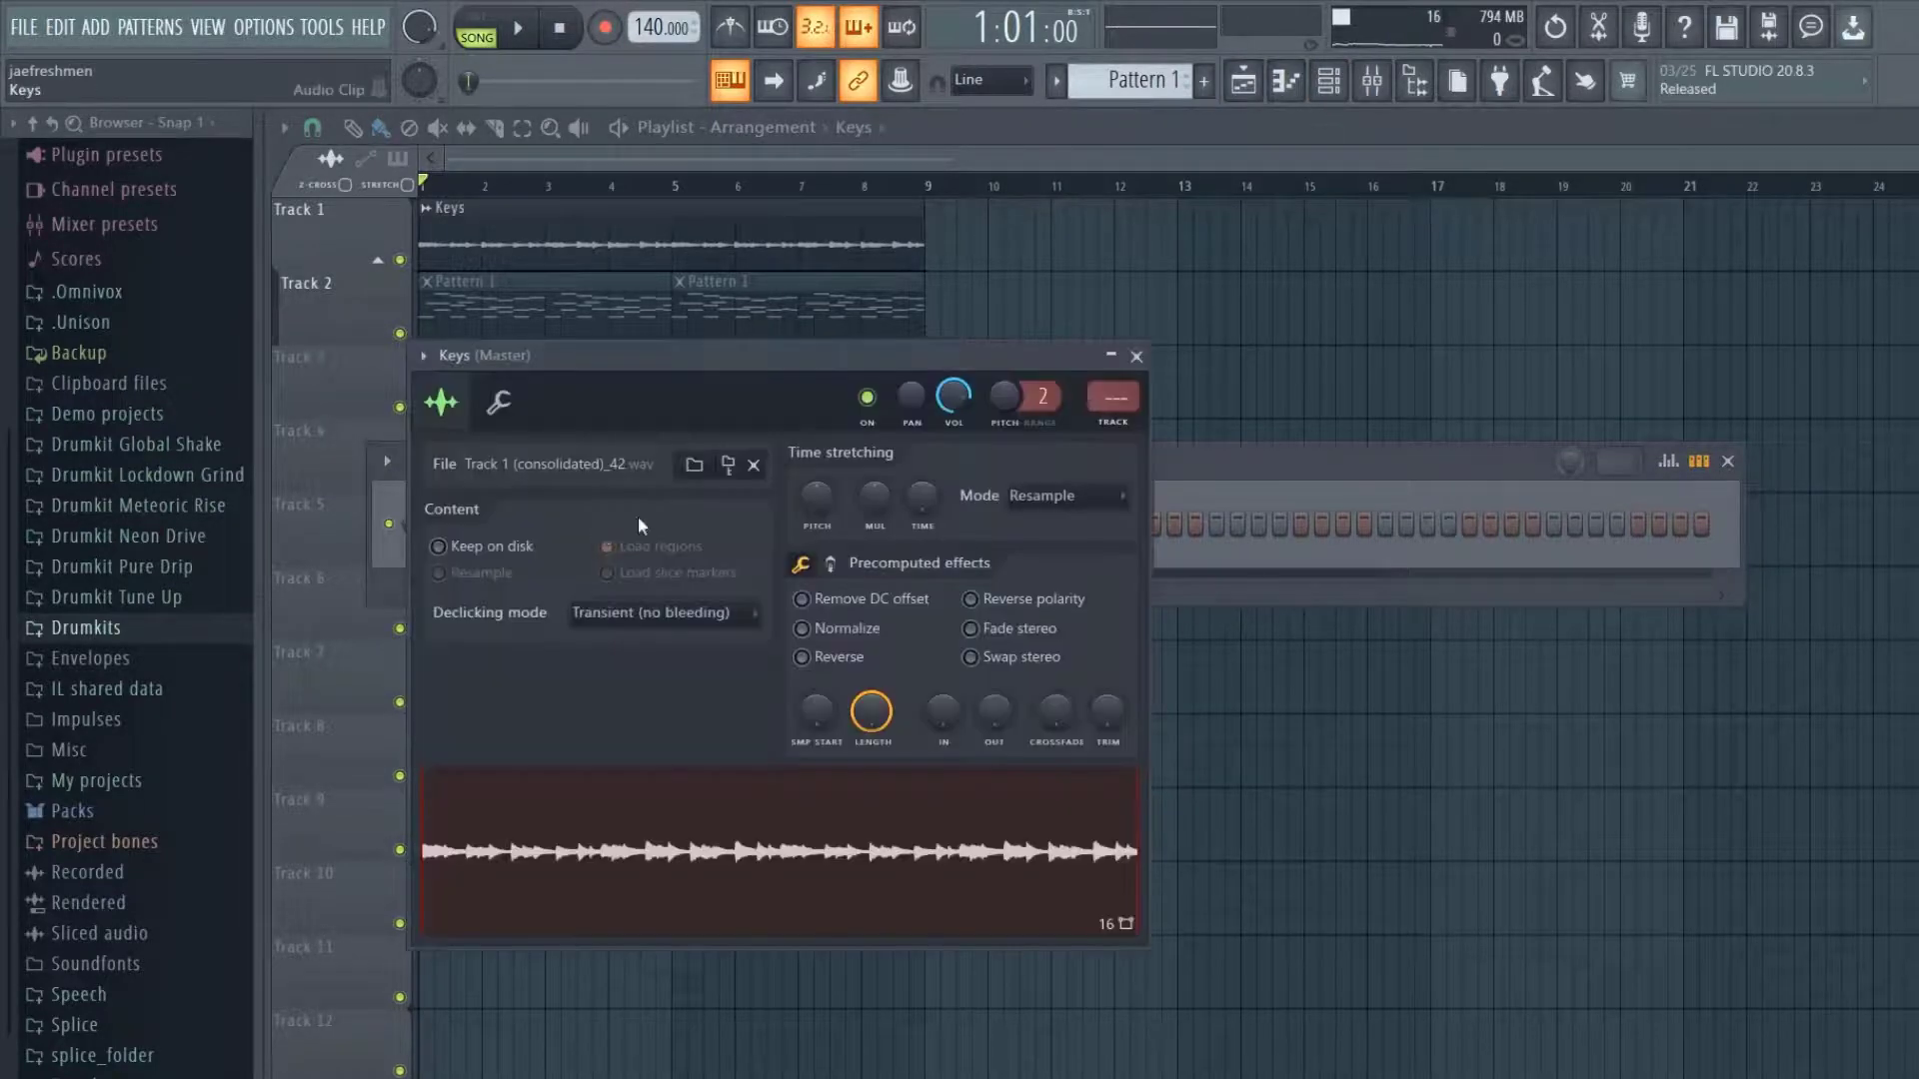
key(ctrl+l)
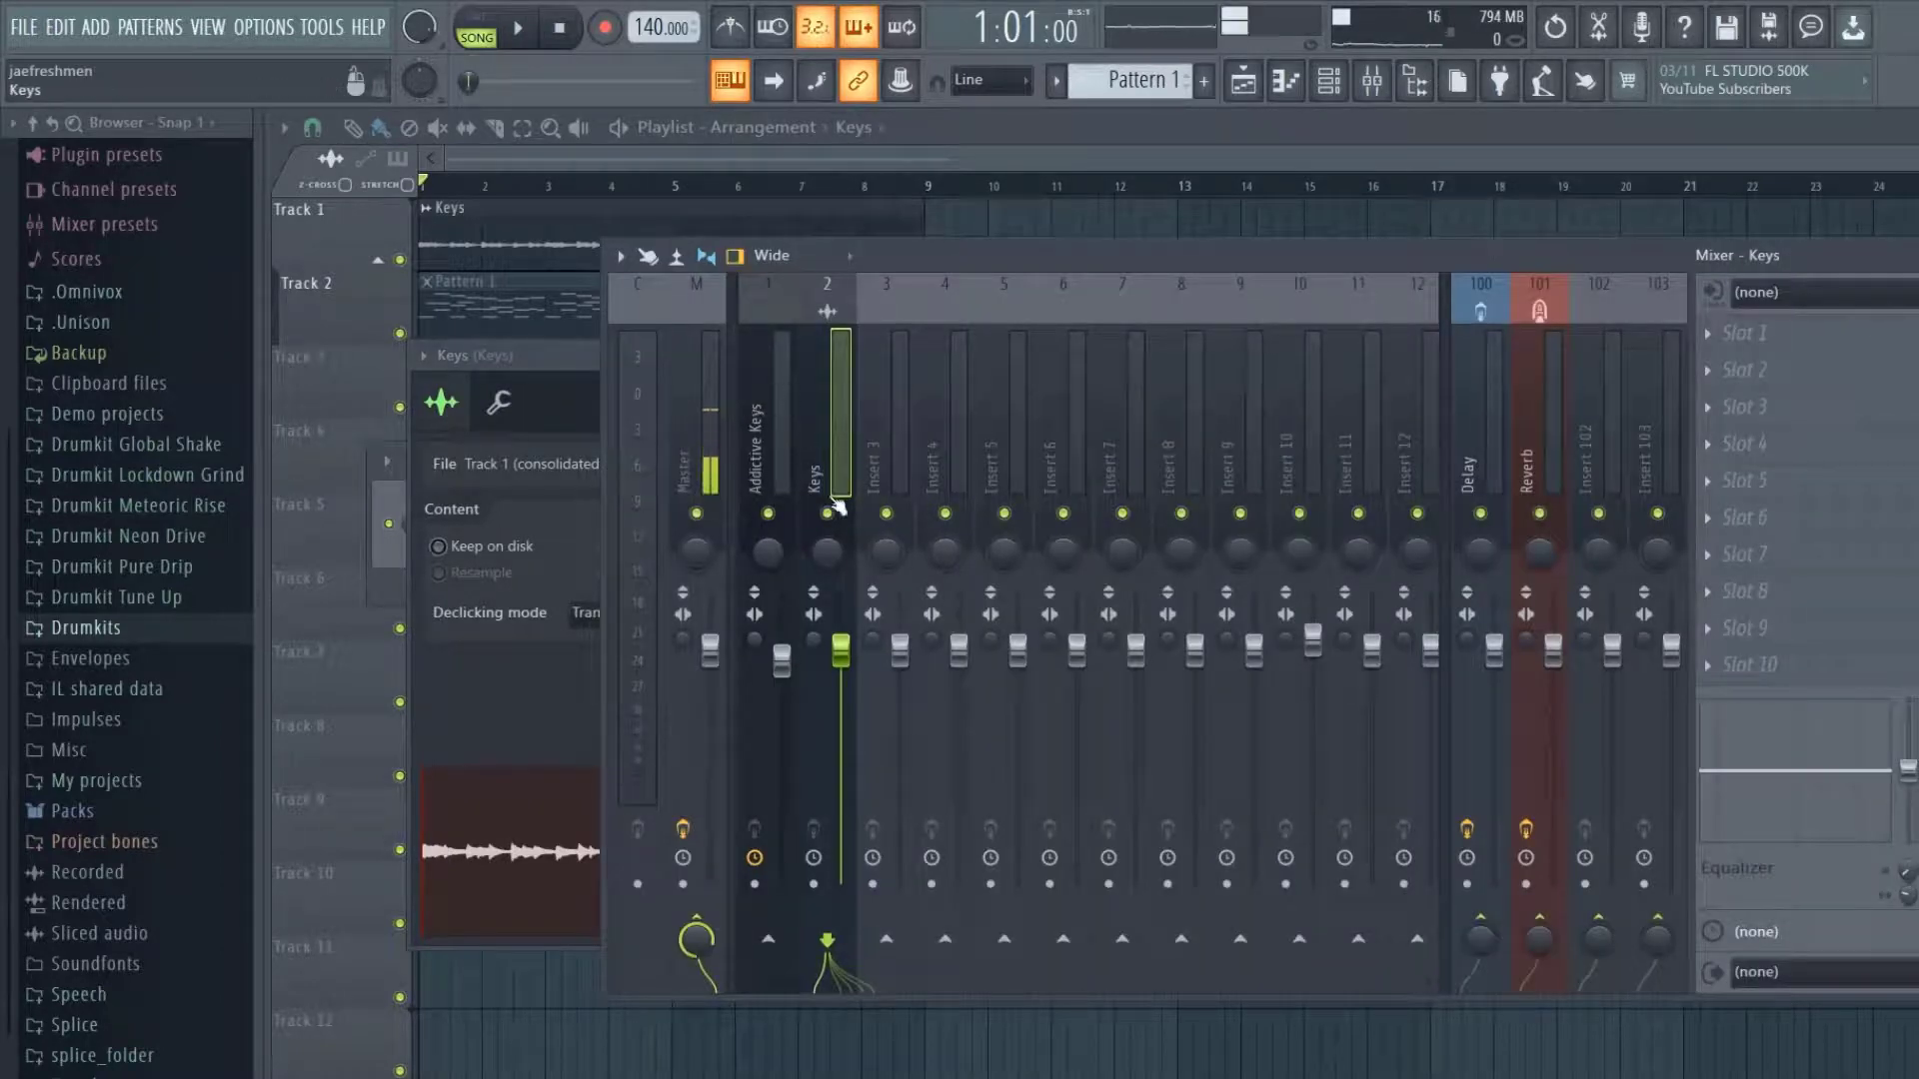
Add Gross Beat to the first effect slot of the Keys mixer track and load its Momentary preset.
click(1835, 335)
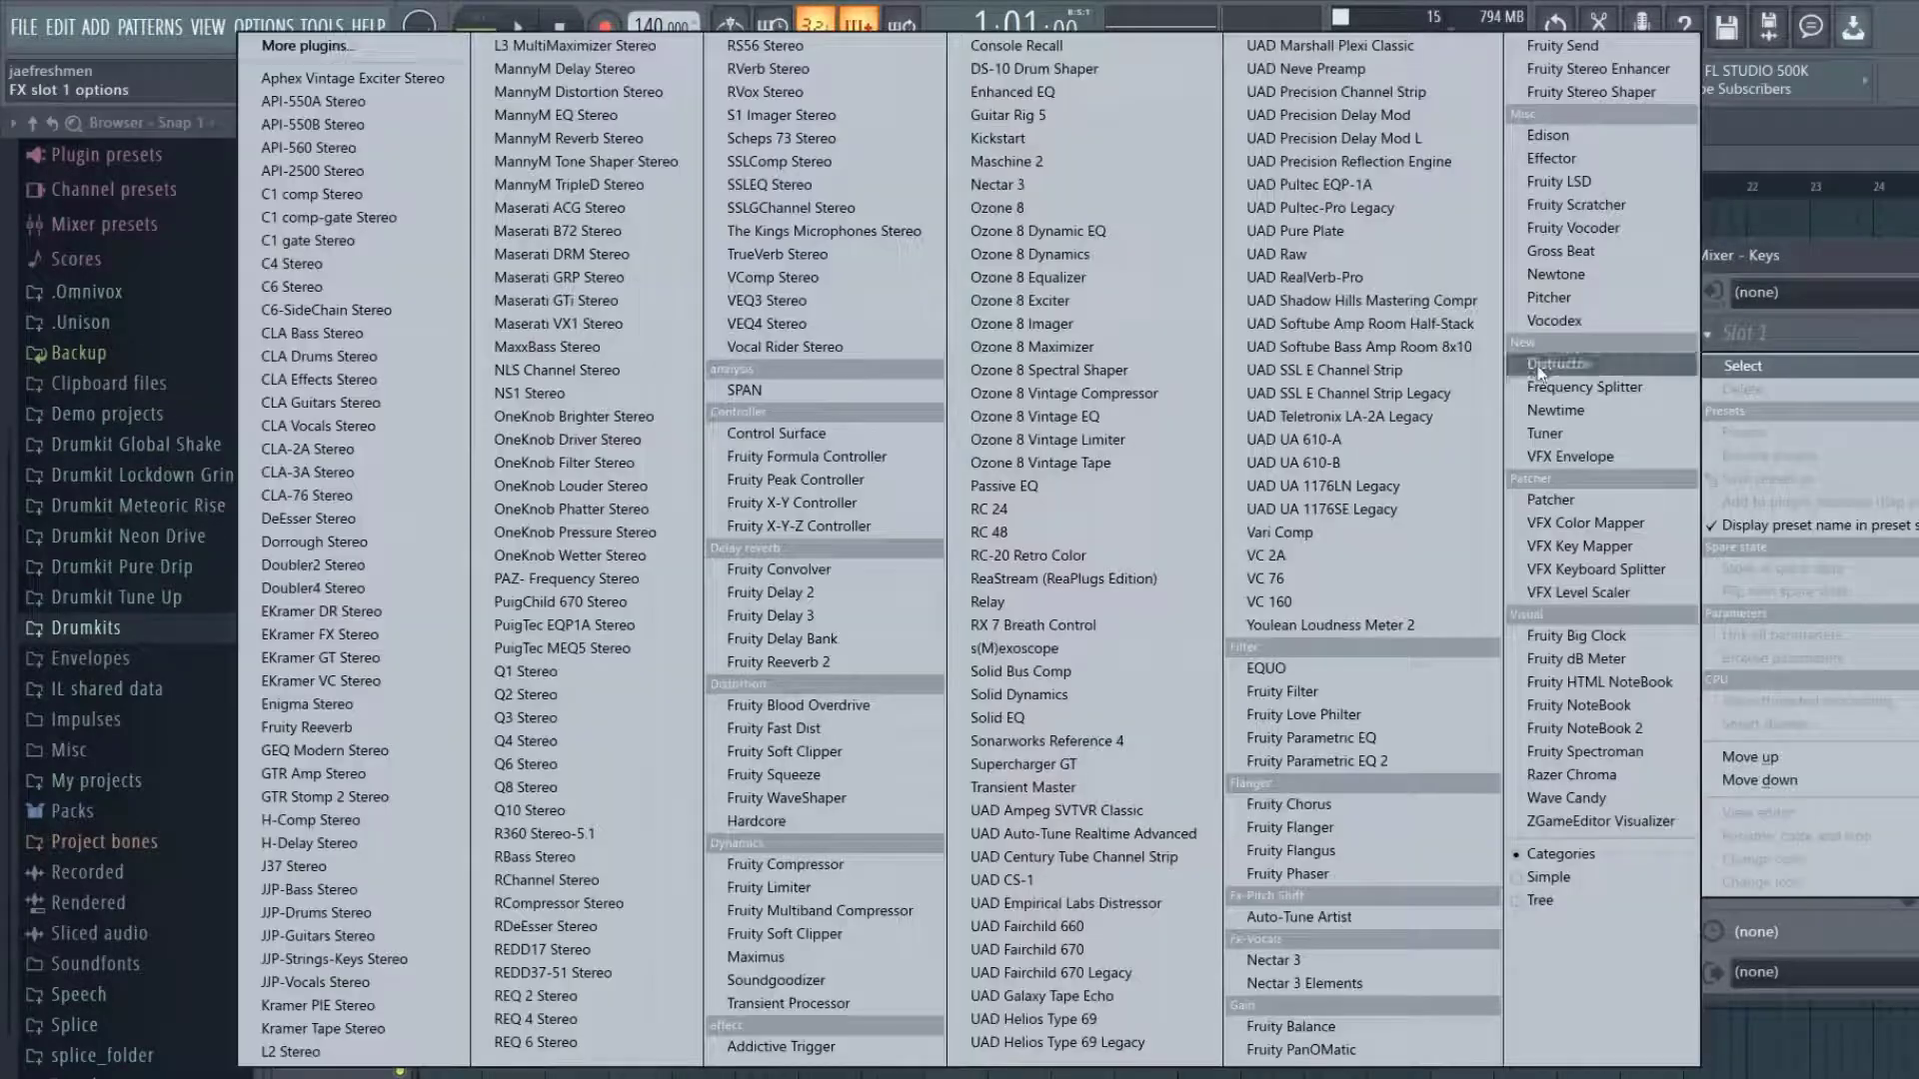
click(1557, 258)
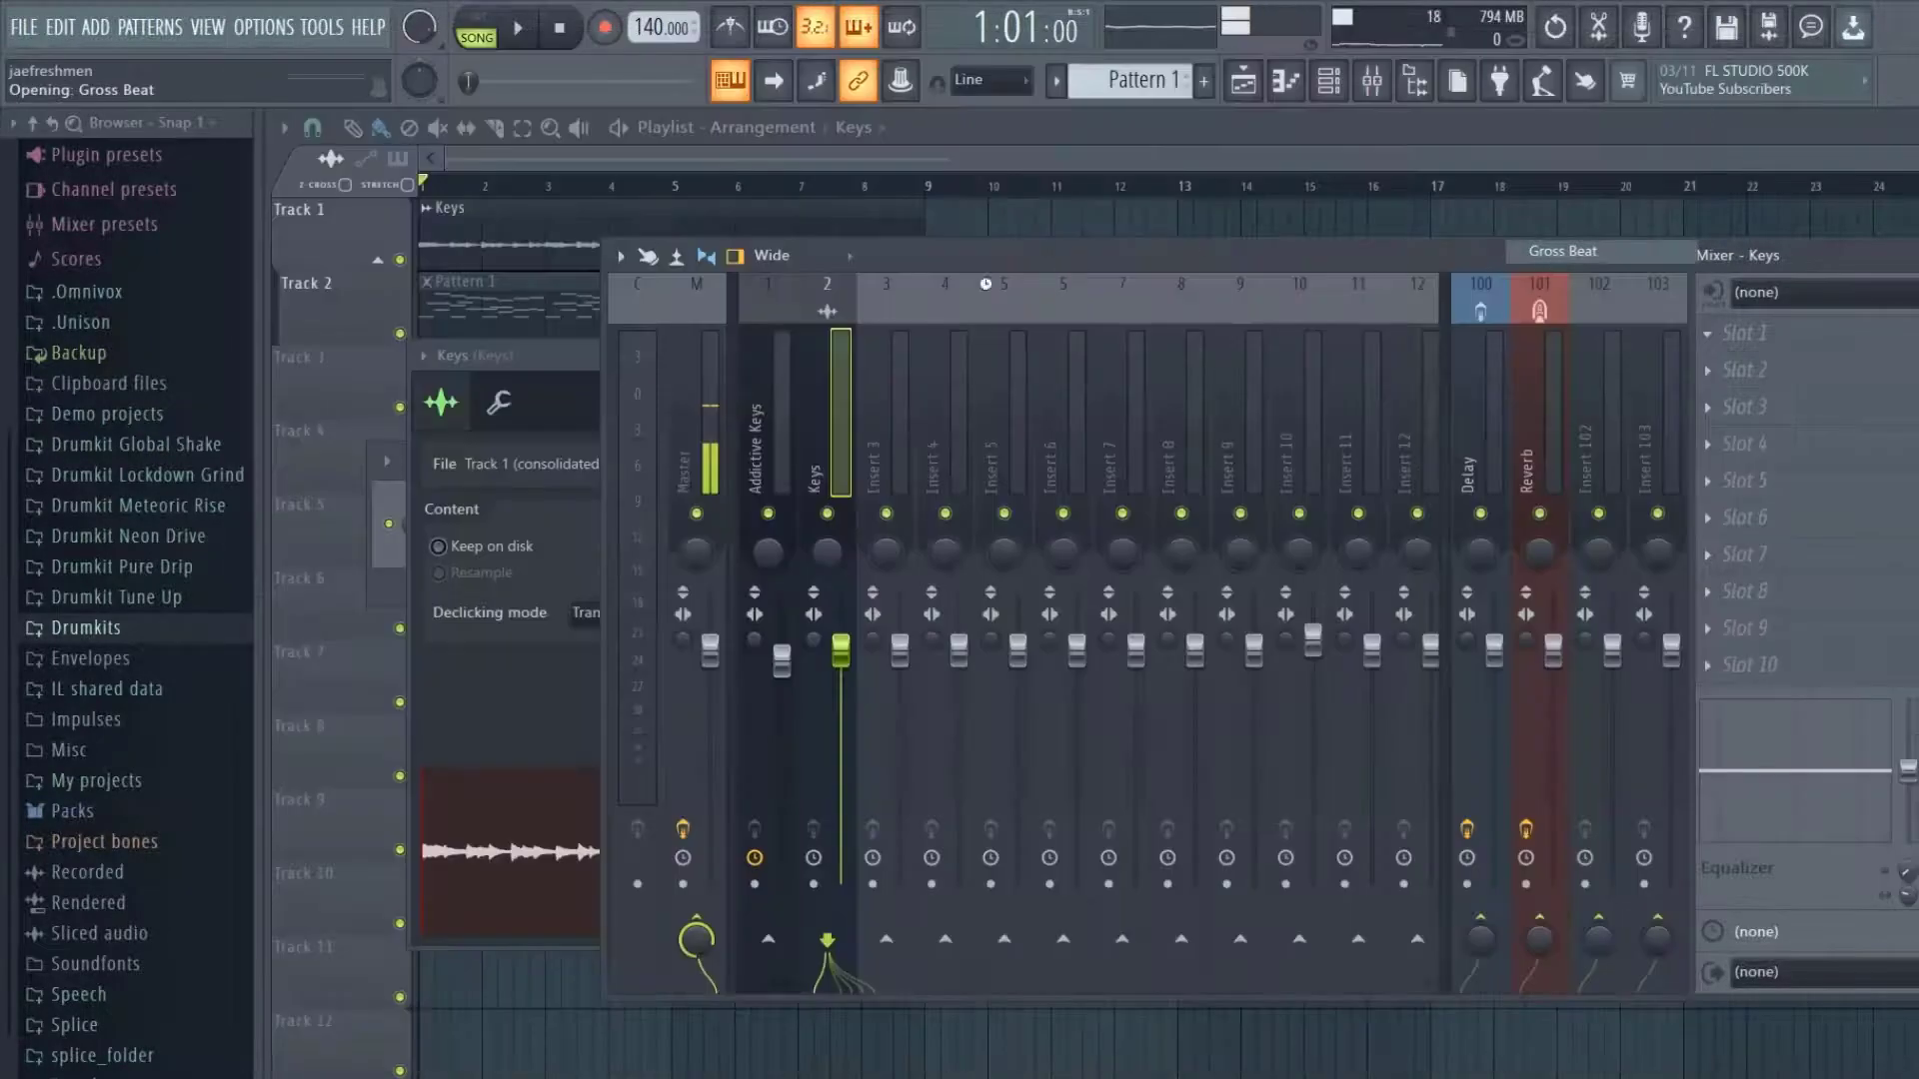
click(1477, 427)
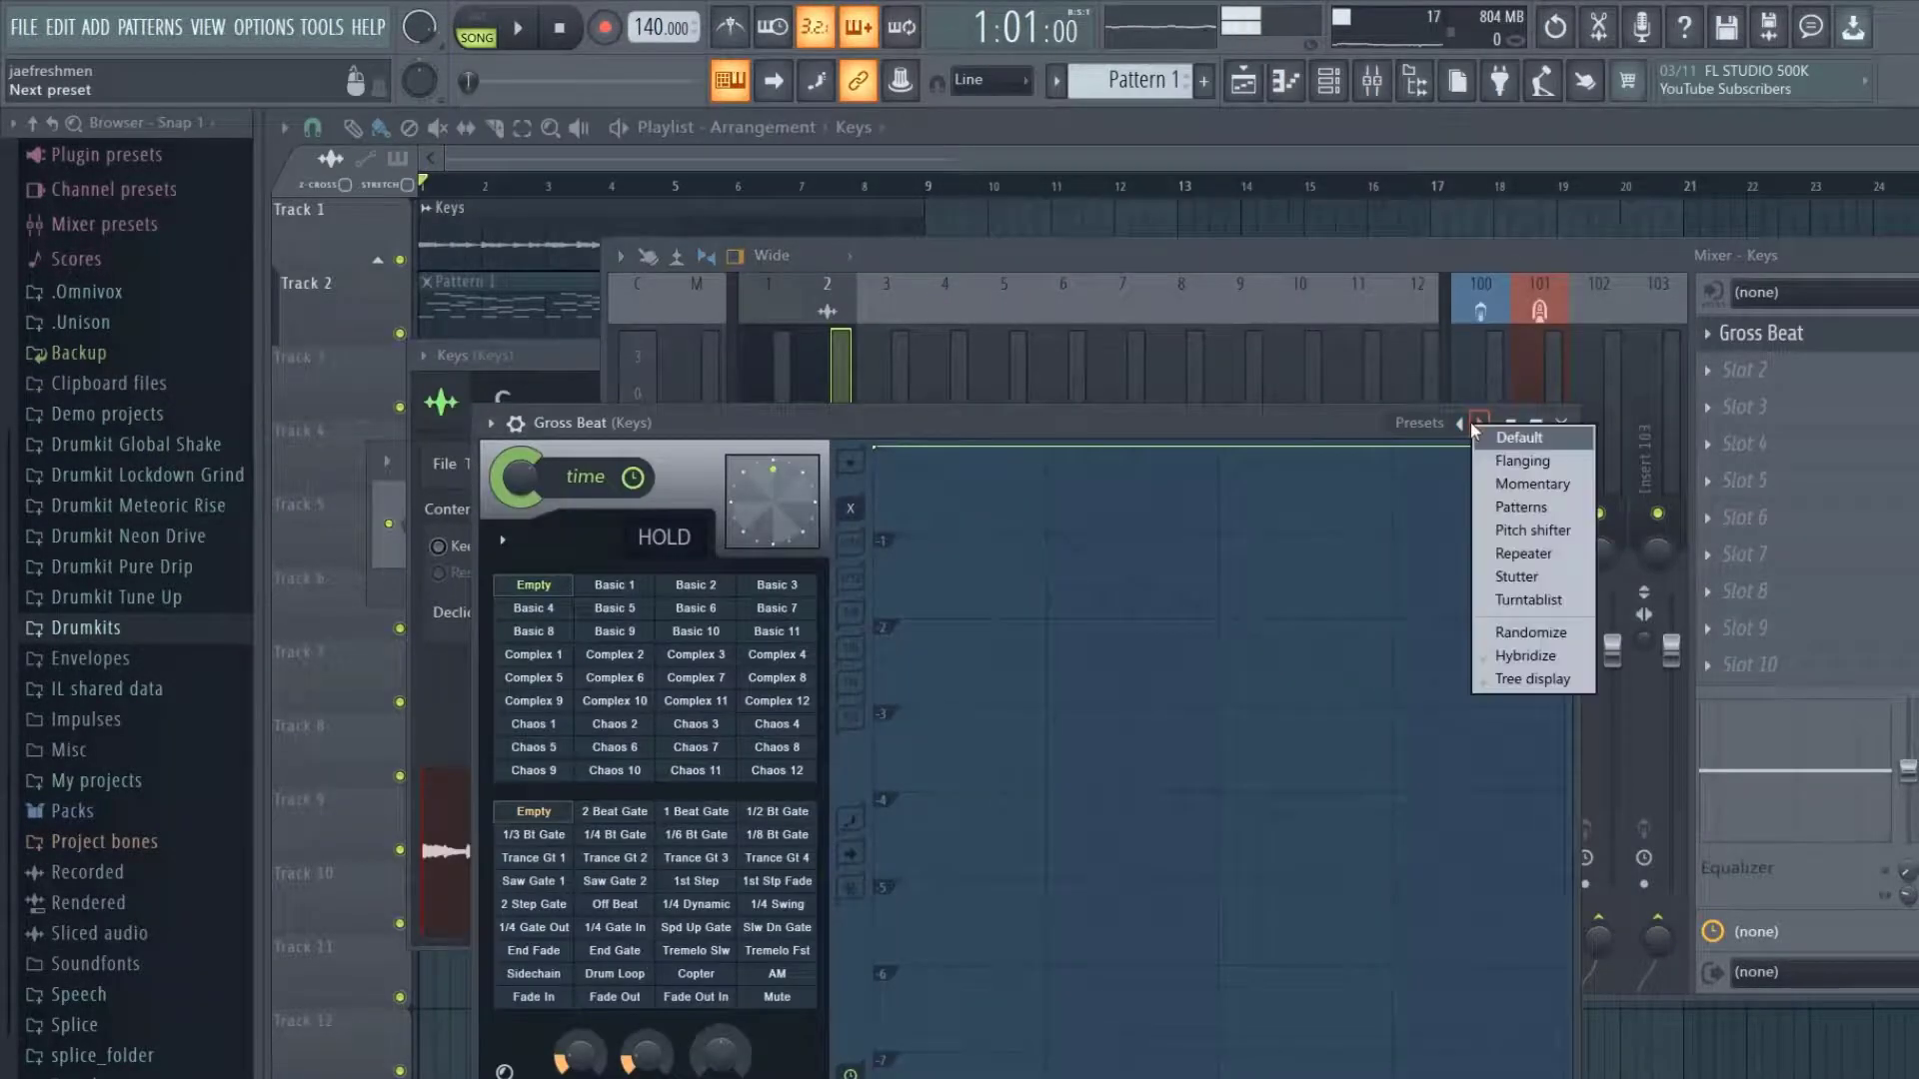
click(1514, 489)
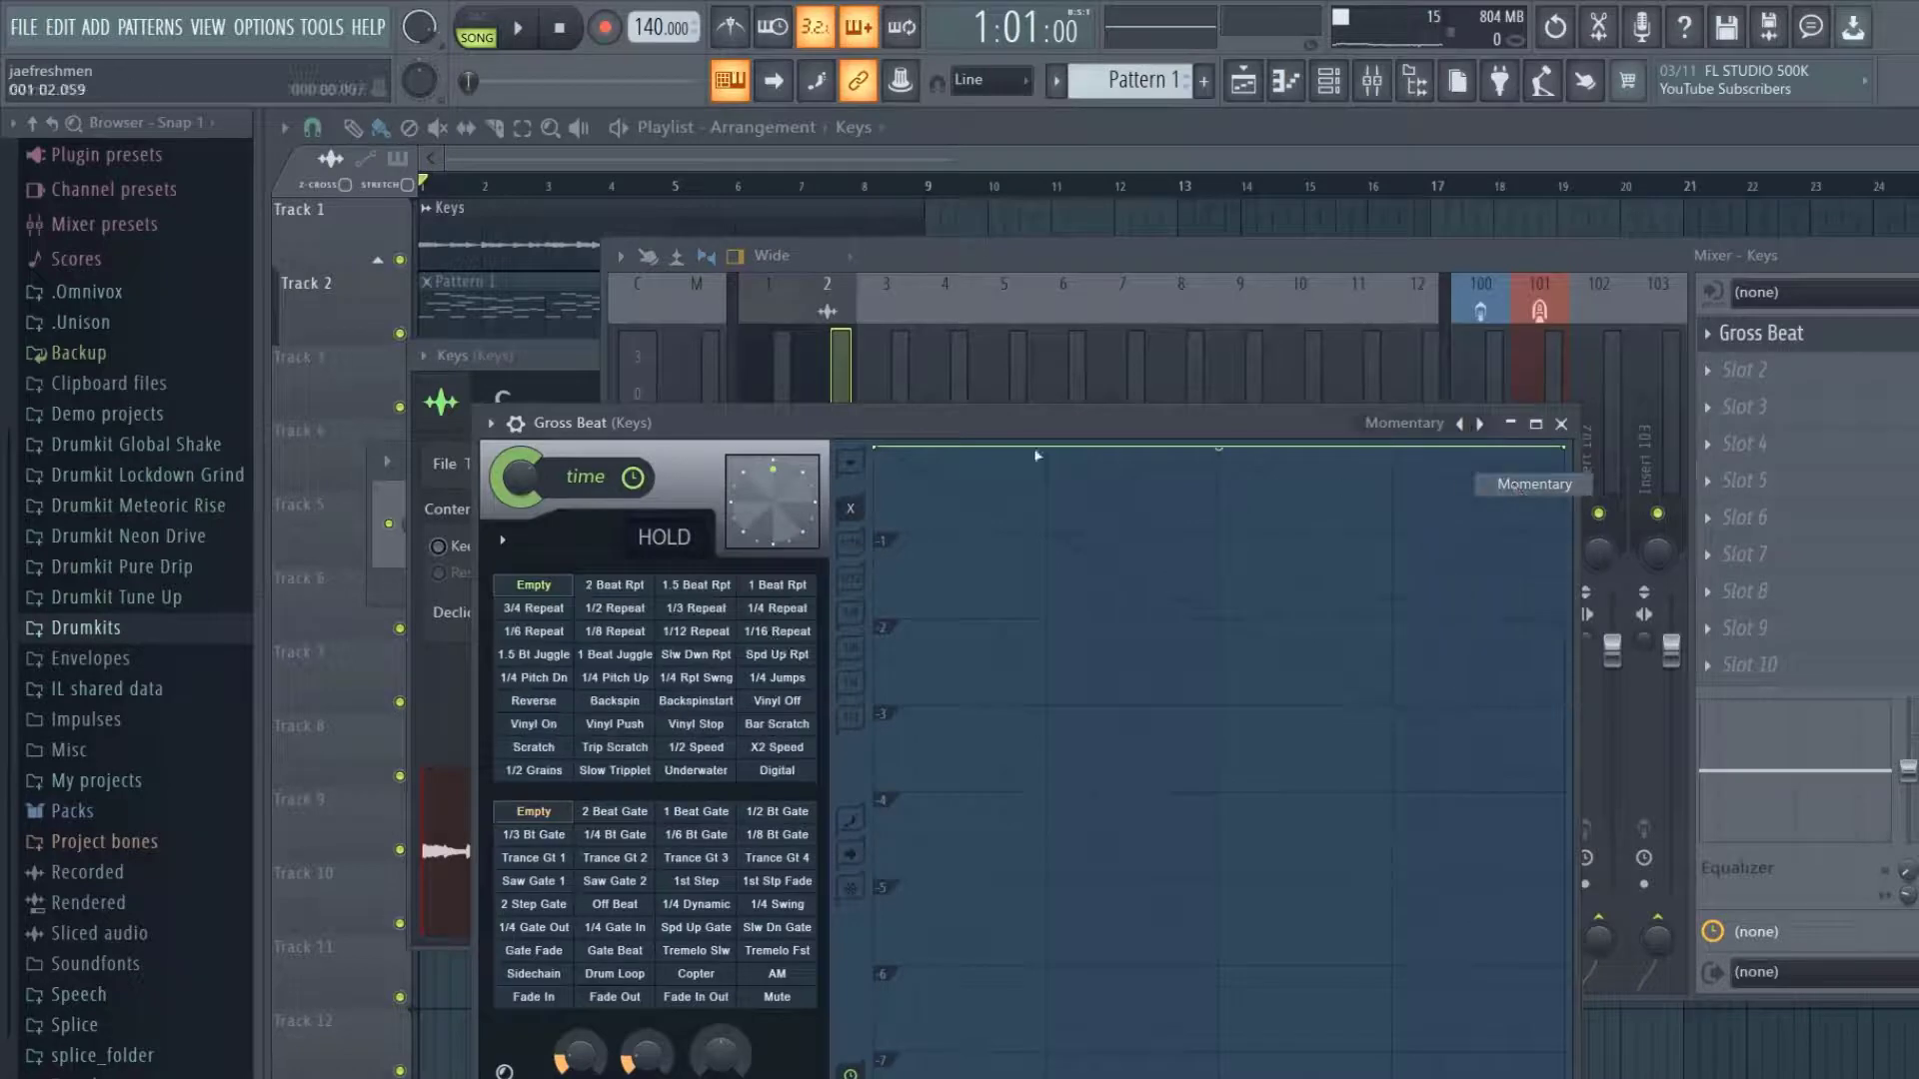
Apply the 1/2 Speed time effect in Gross Beat and audition the song with it.
click(696, 753)
key(space)
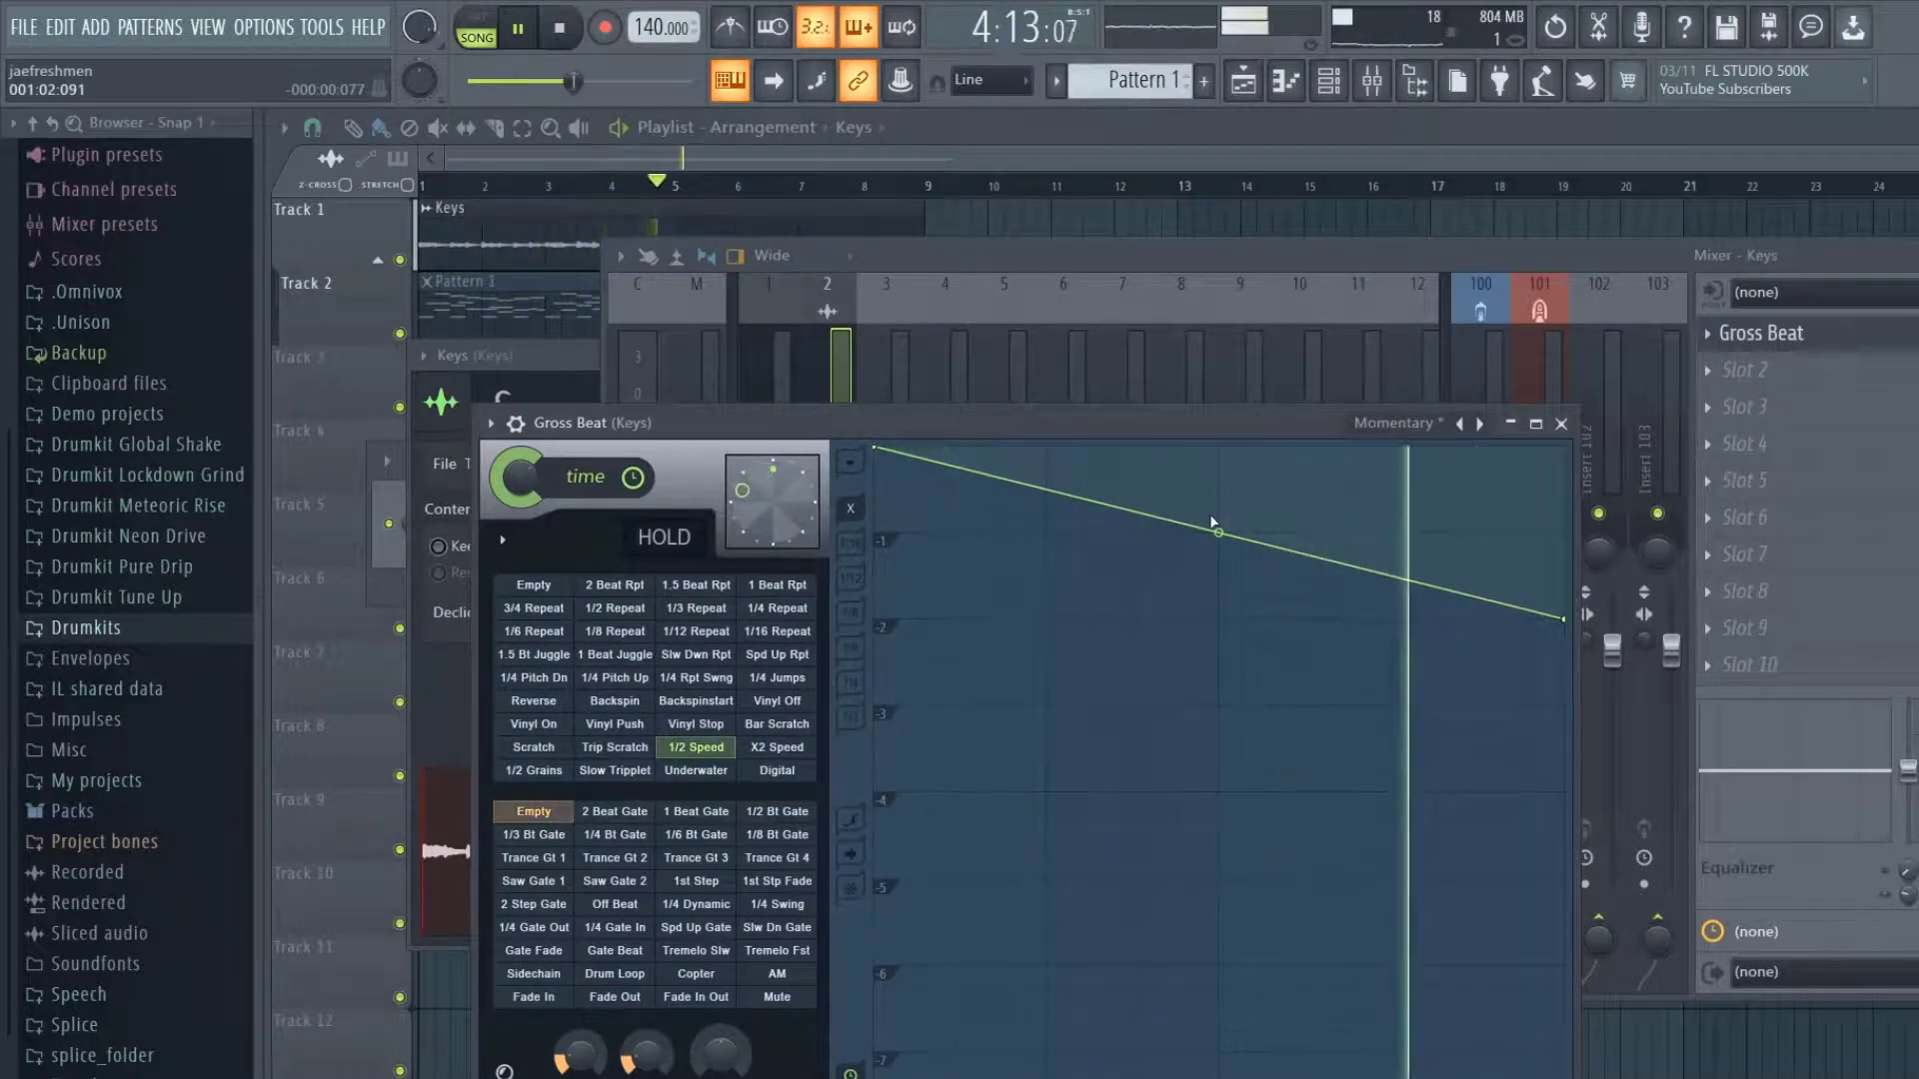
key(space)
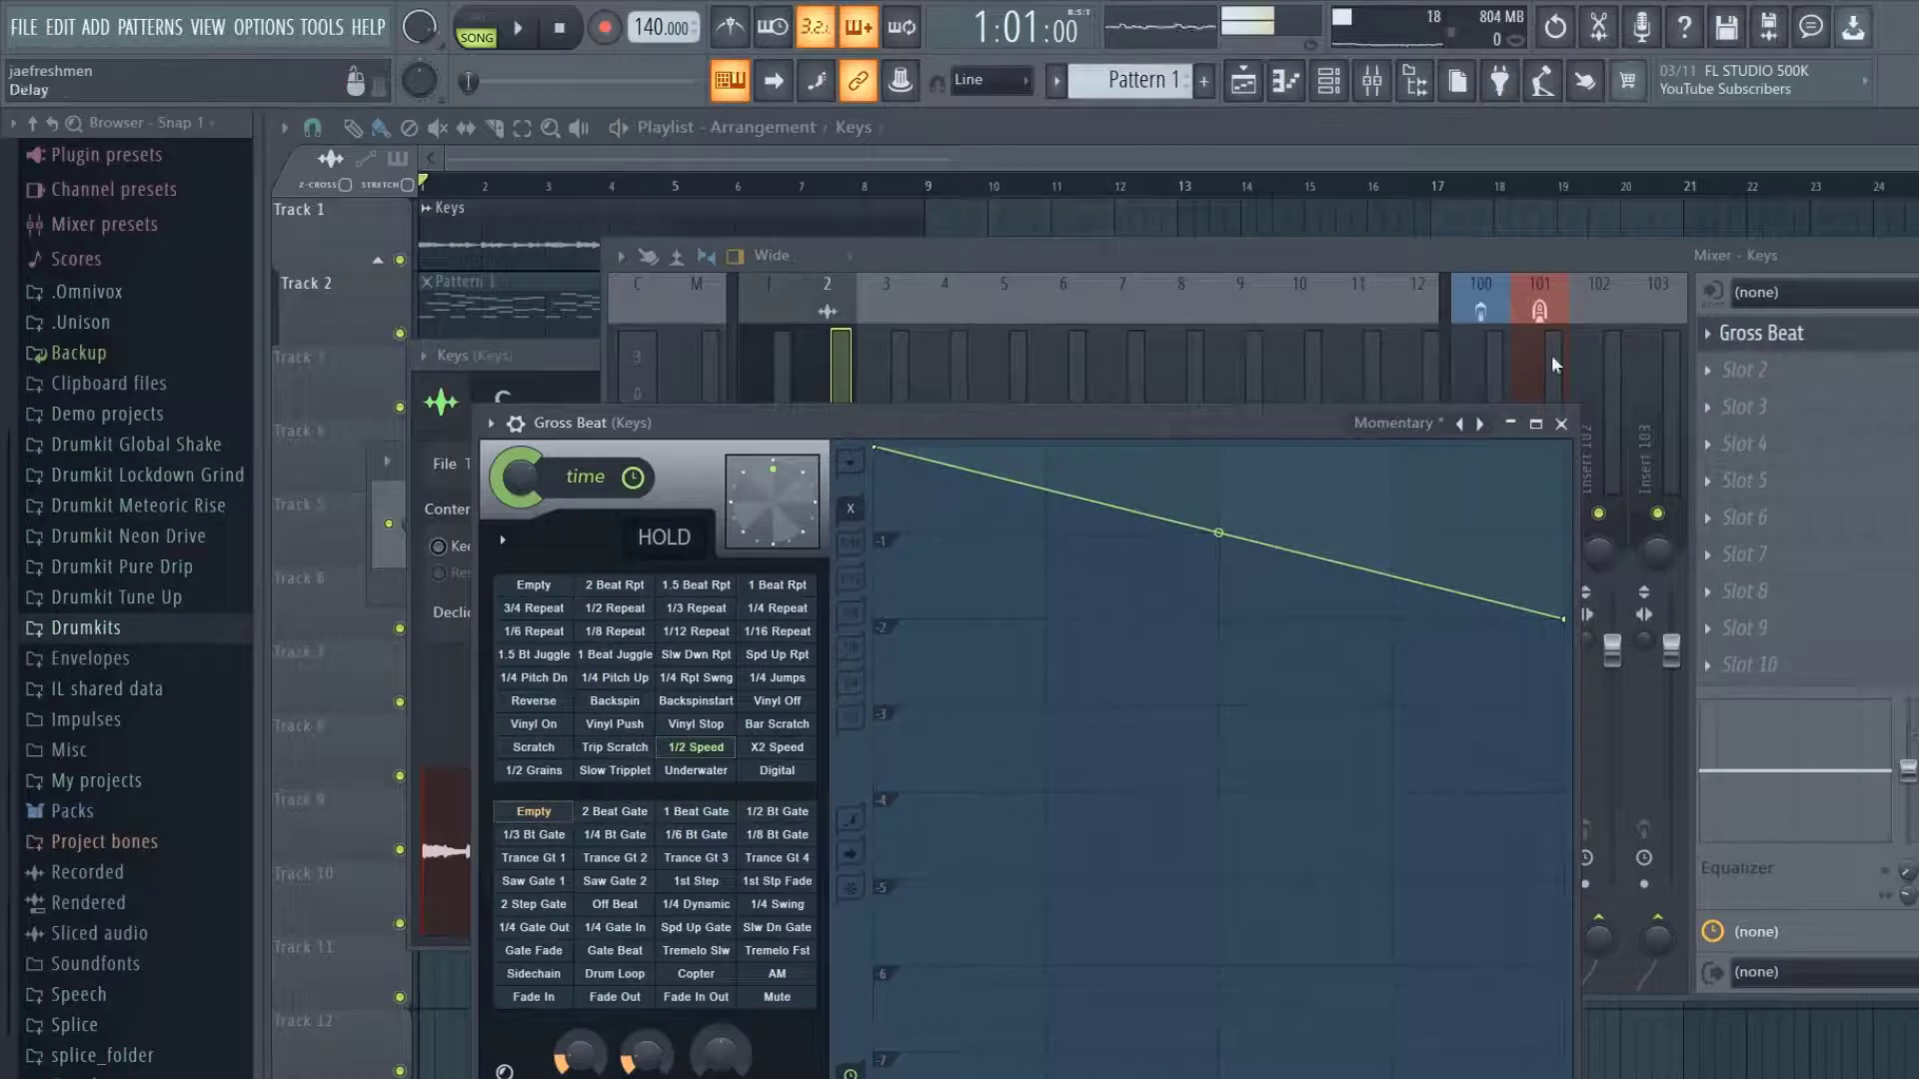
click(1914, 255)
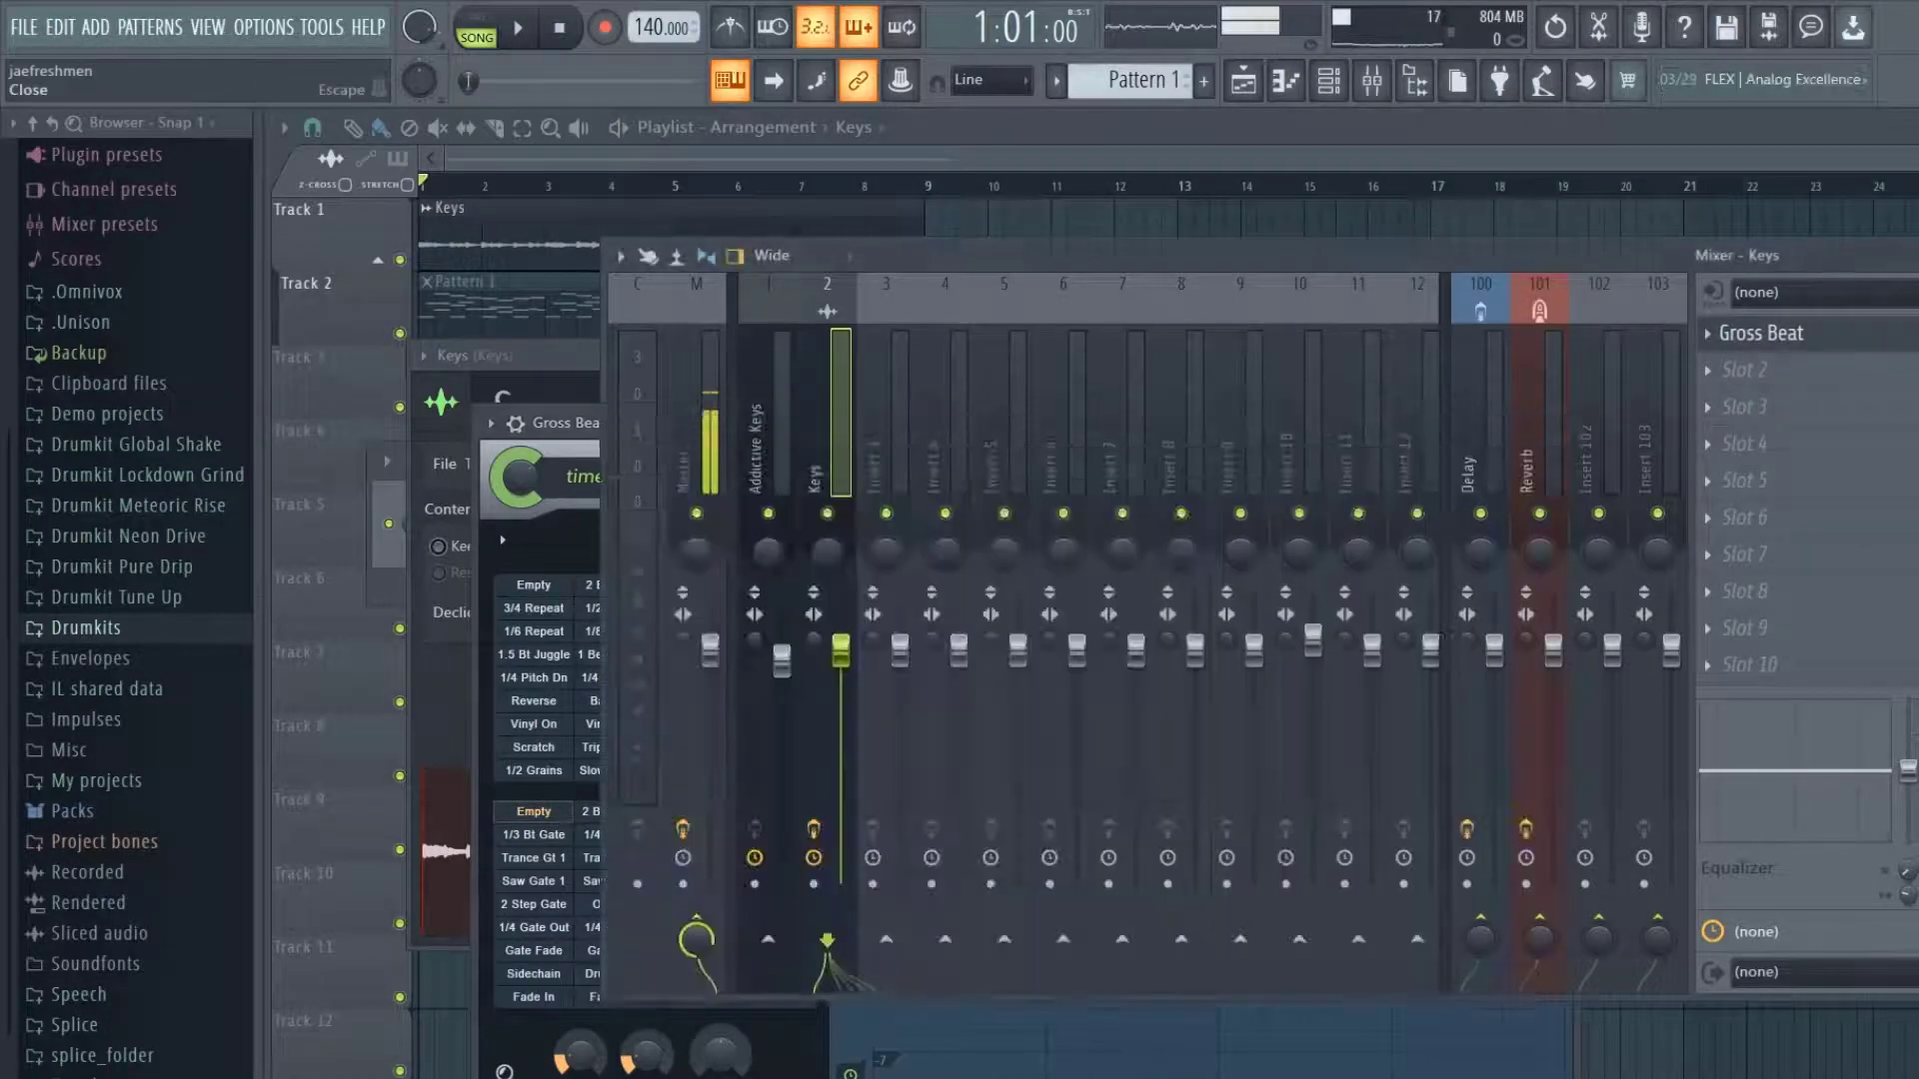
Reset the Keys channel pitch and set its time stretching to Stretch mode with a +1200-cent pitch shift.
click(592, 367)
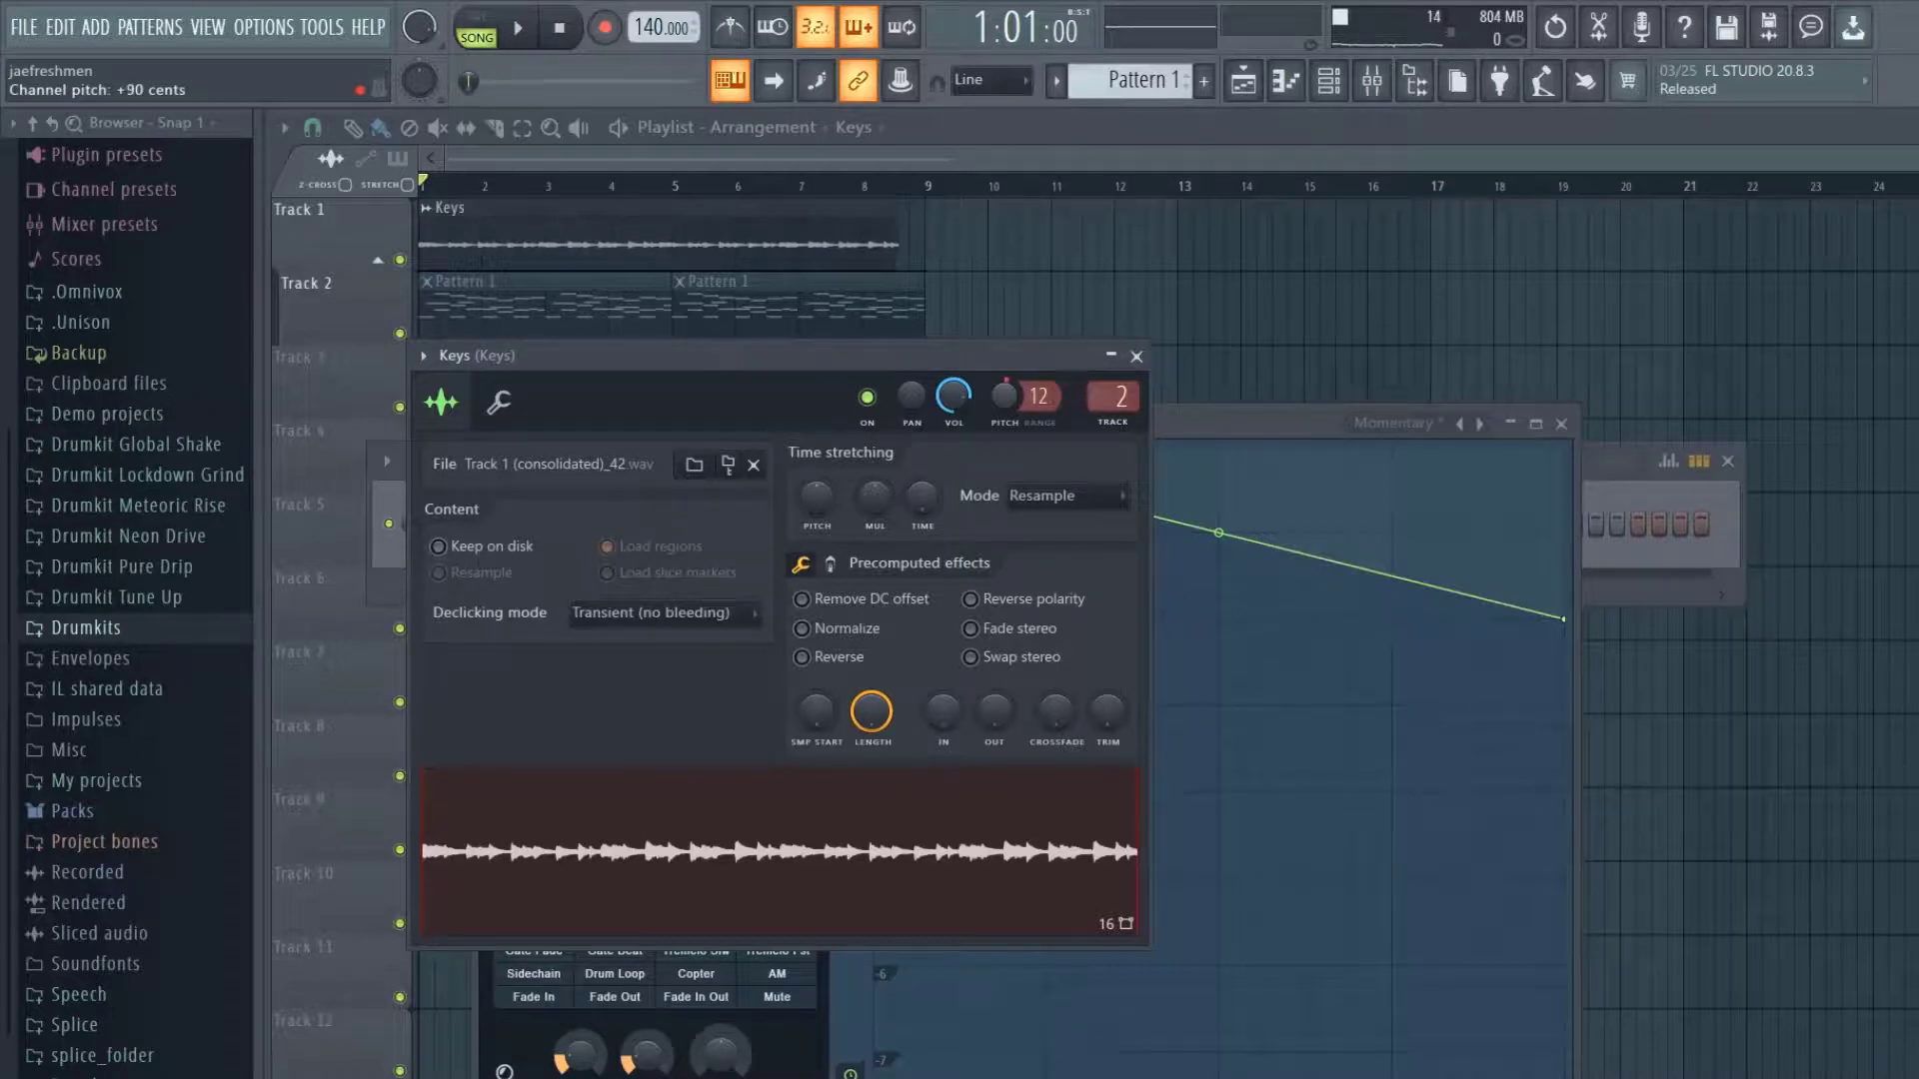
right_click(997, 403)
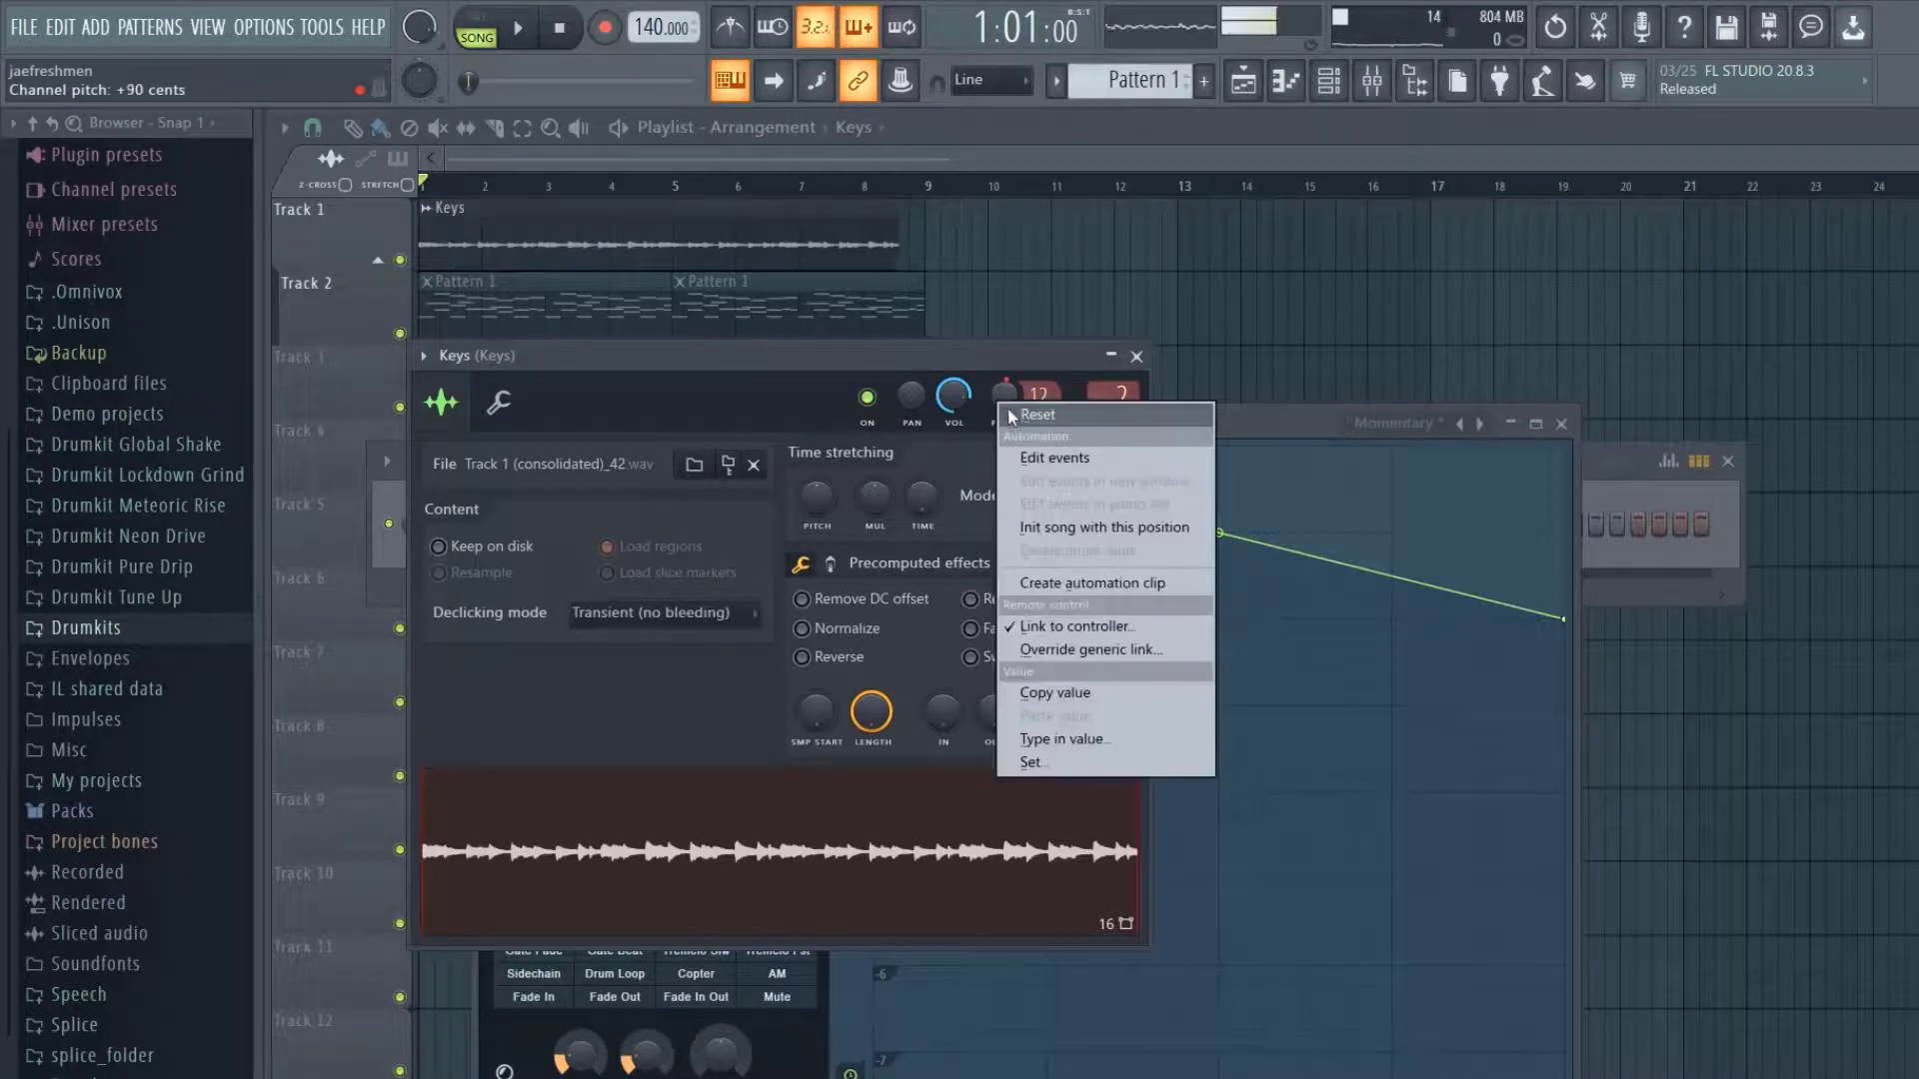
click(1015, 415)
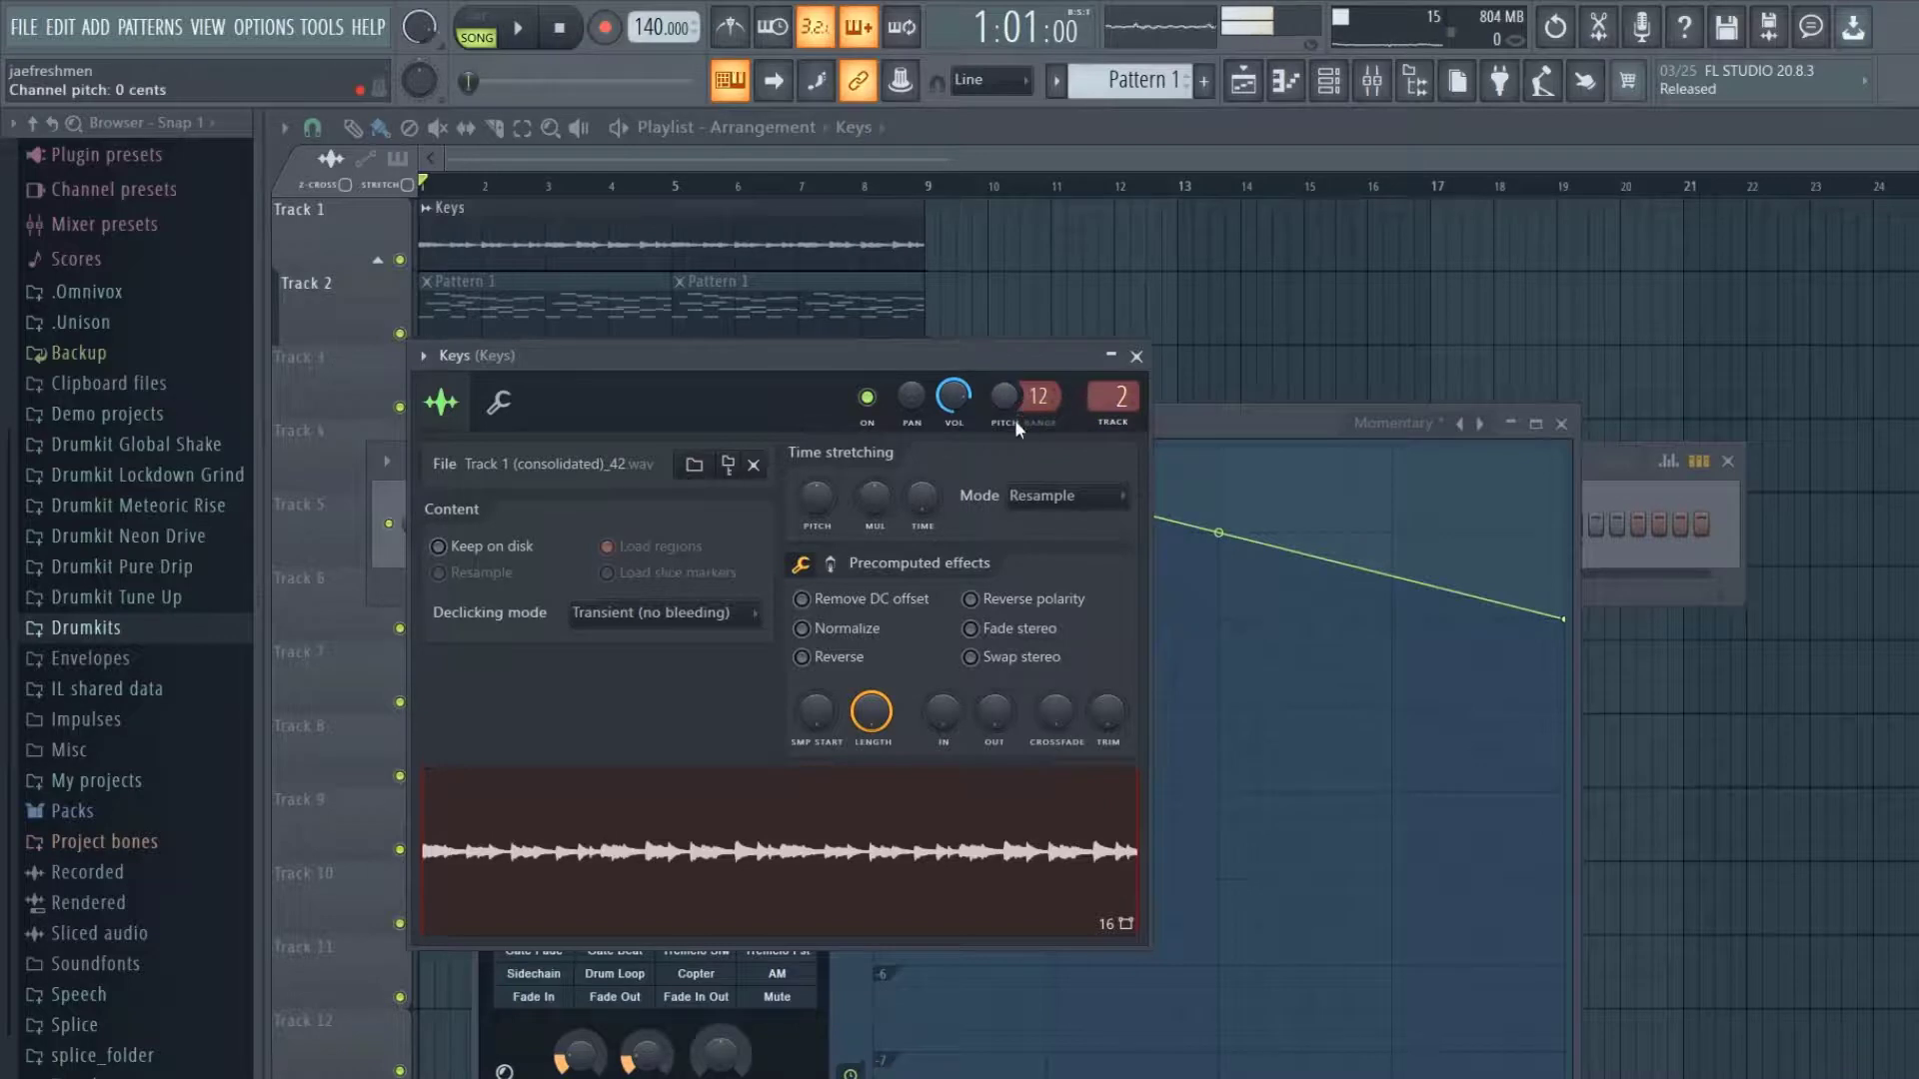
click(1044, 504)
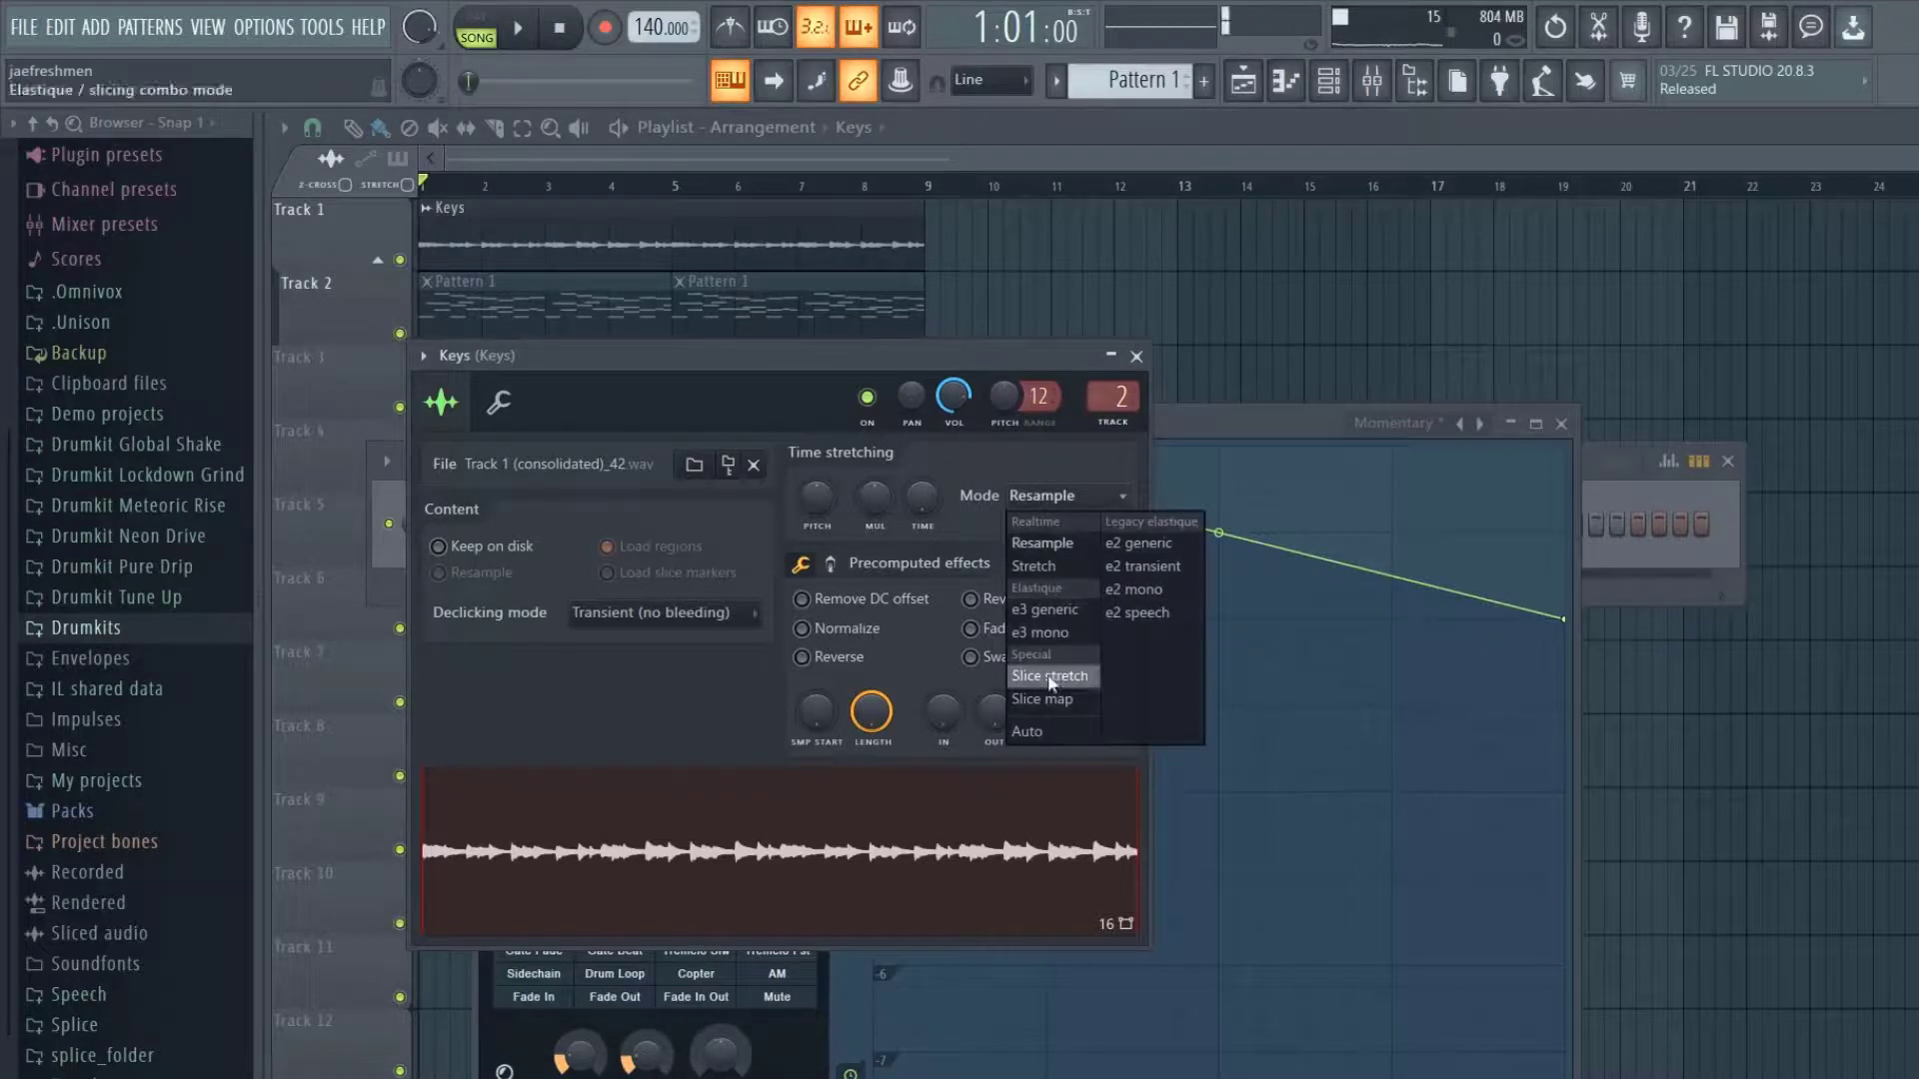
click(1053, 567)
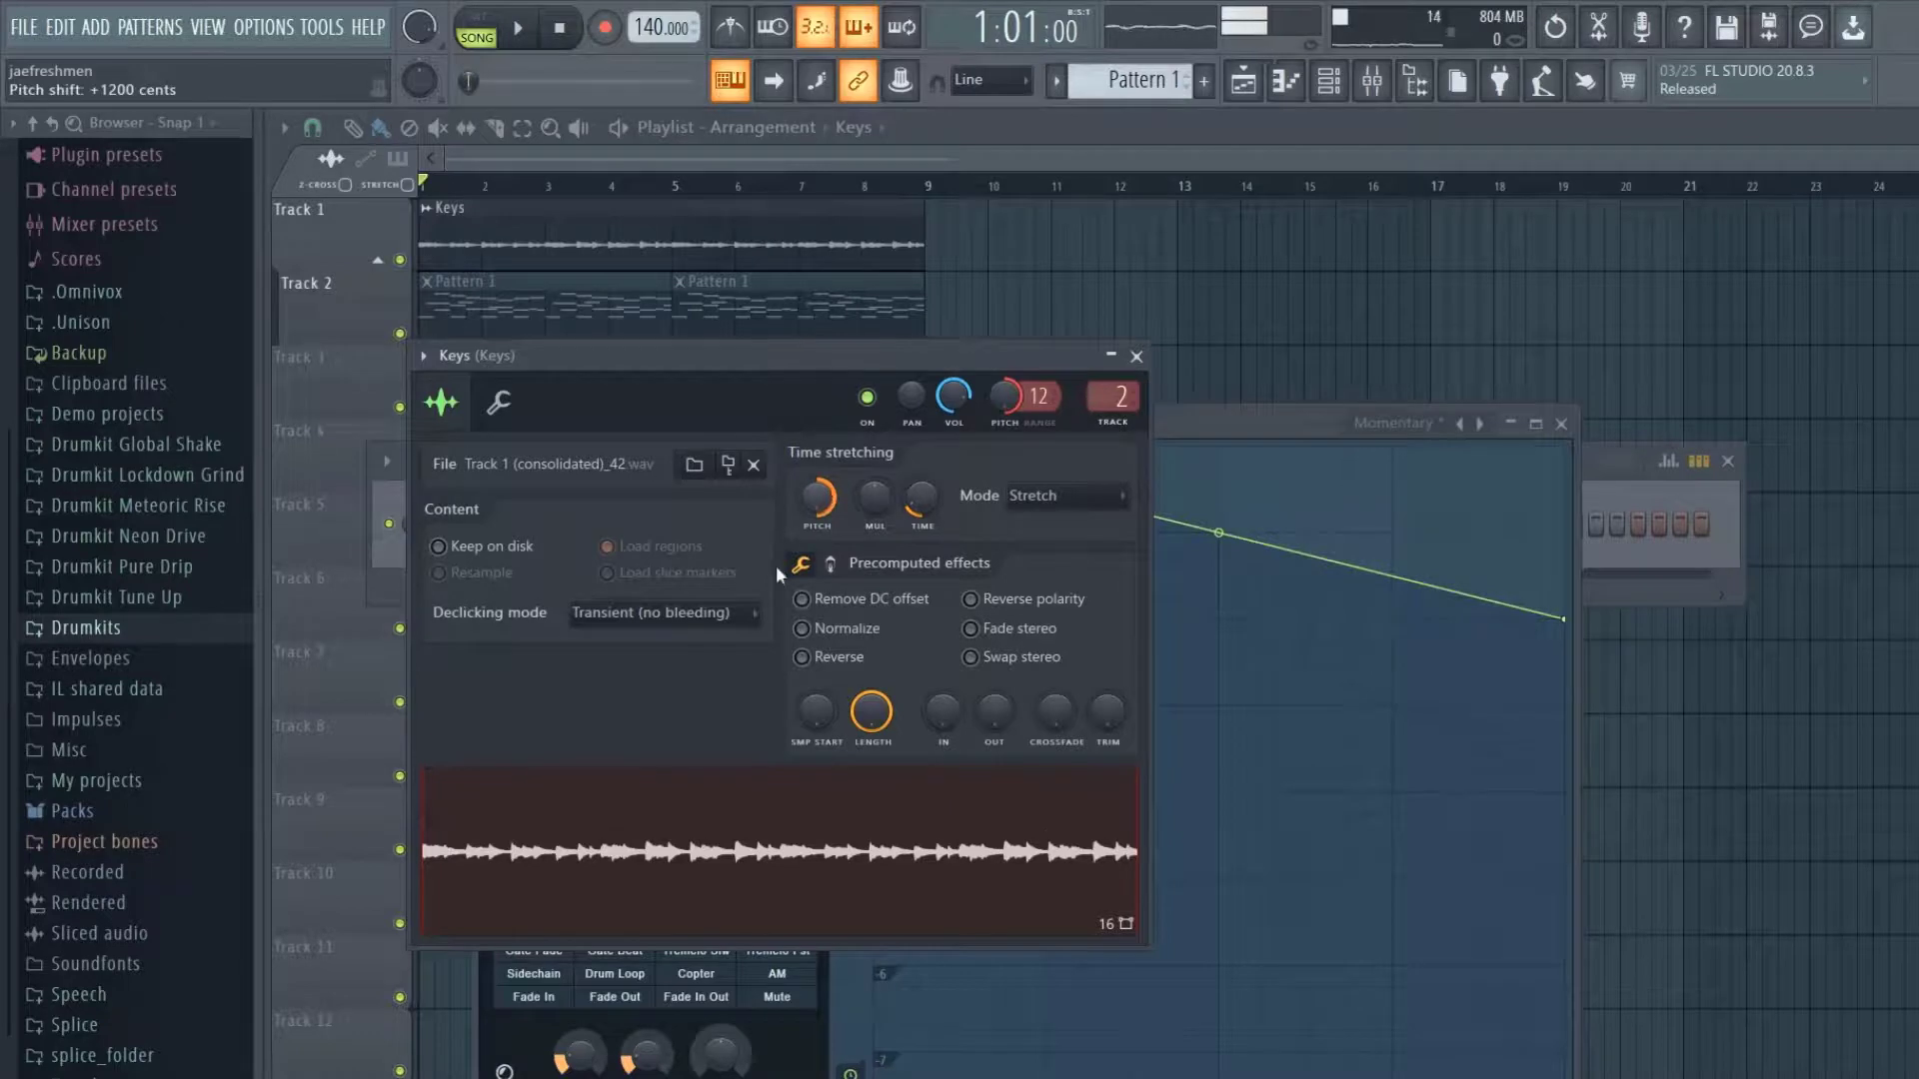
Reset the Keys channel pitch again and play the song at a tempo of 170 BPM.
right_click(1009, 402)
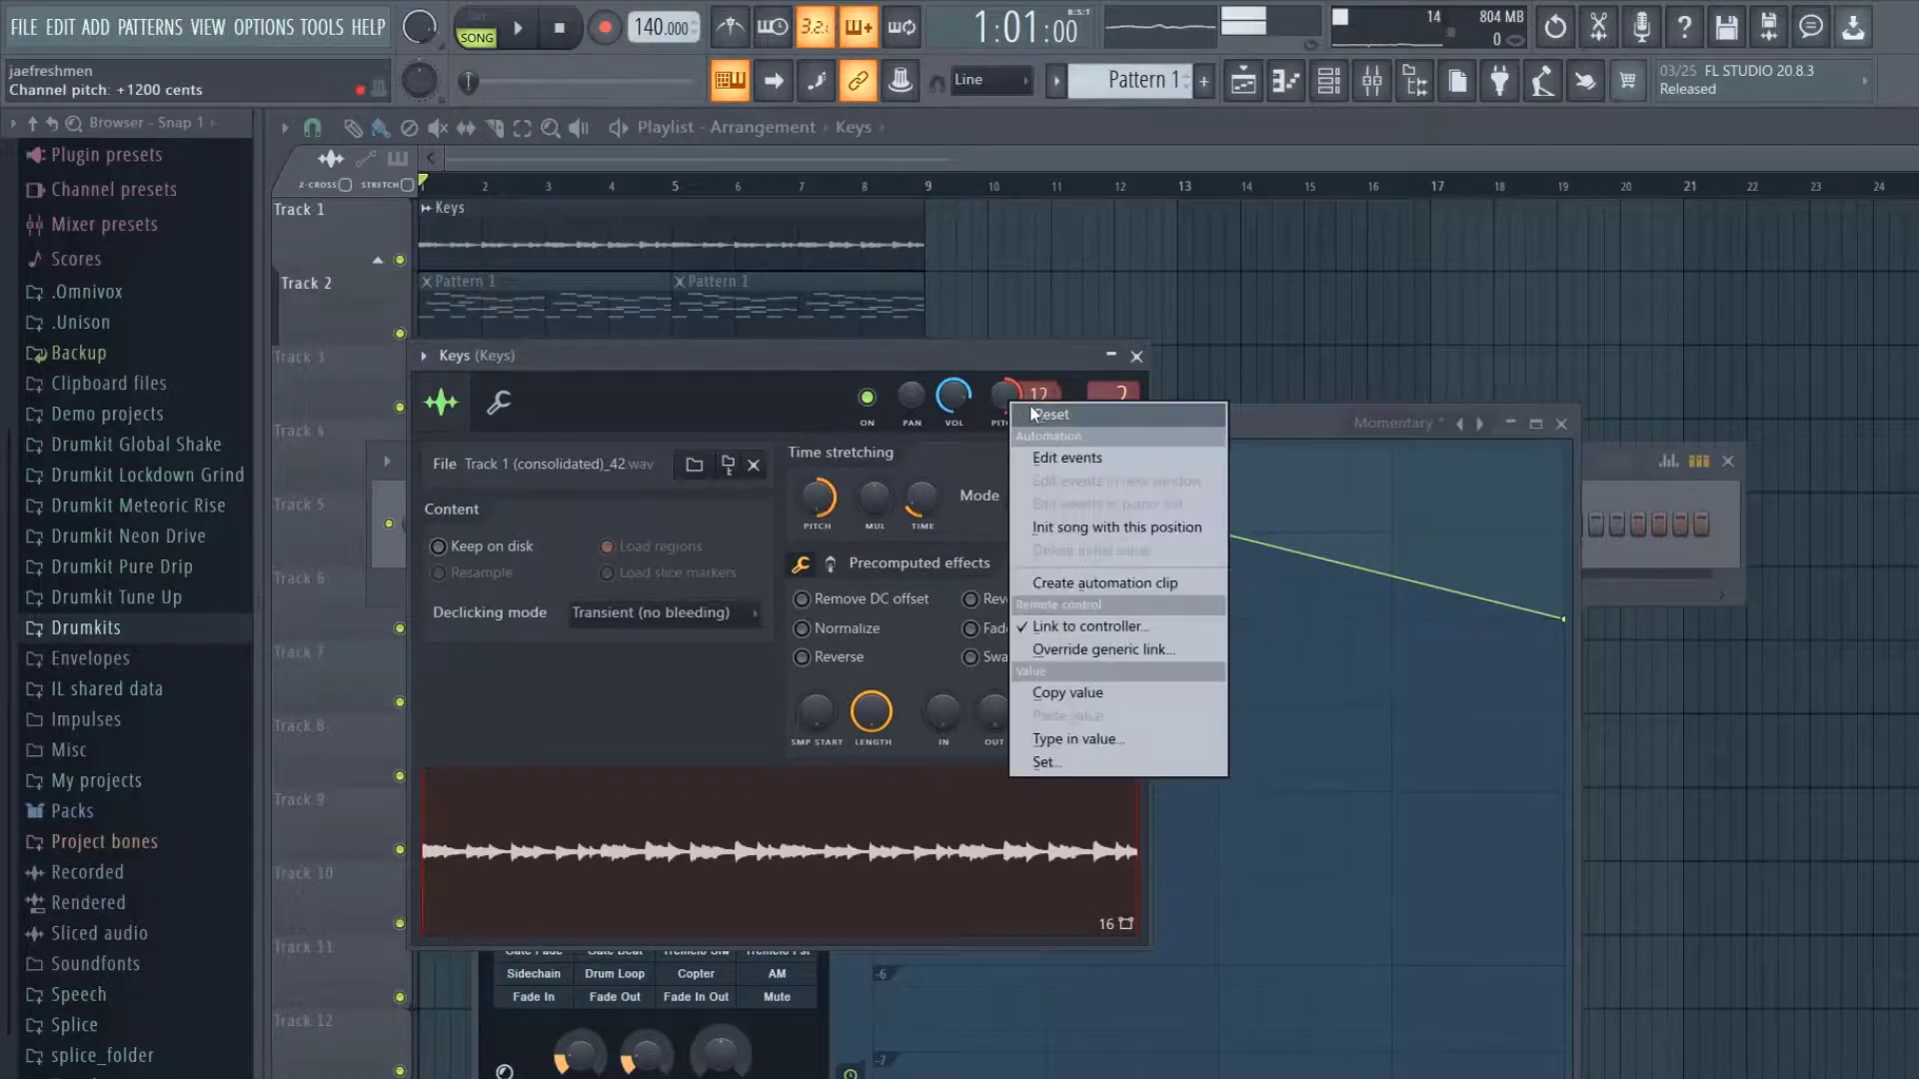
click(1033, 413)
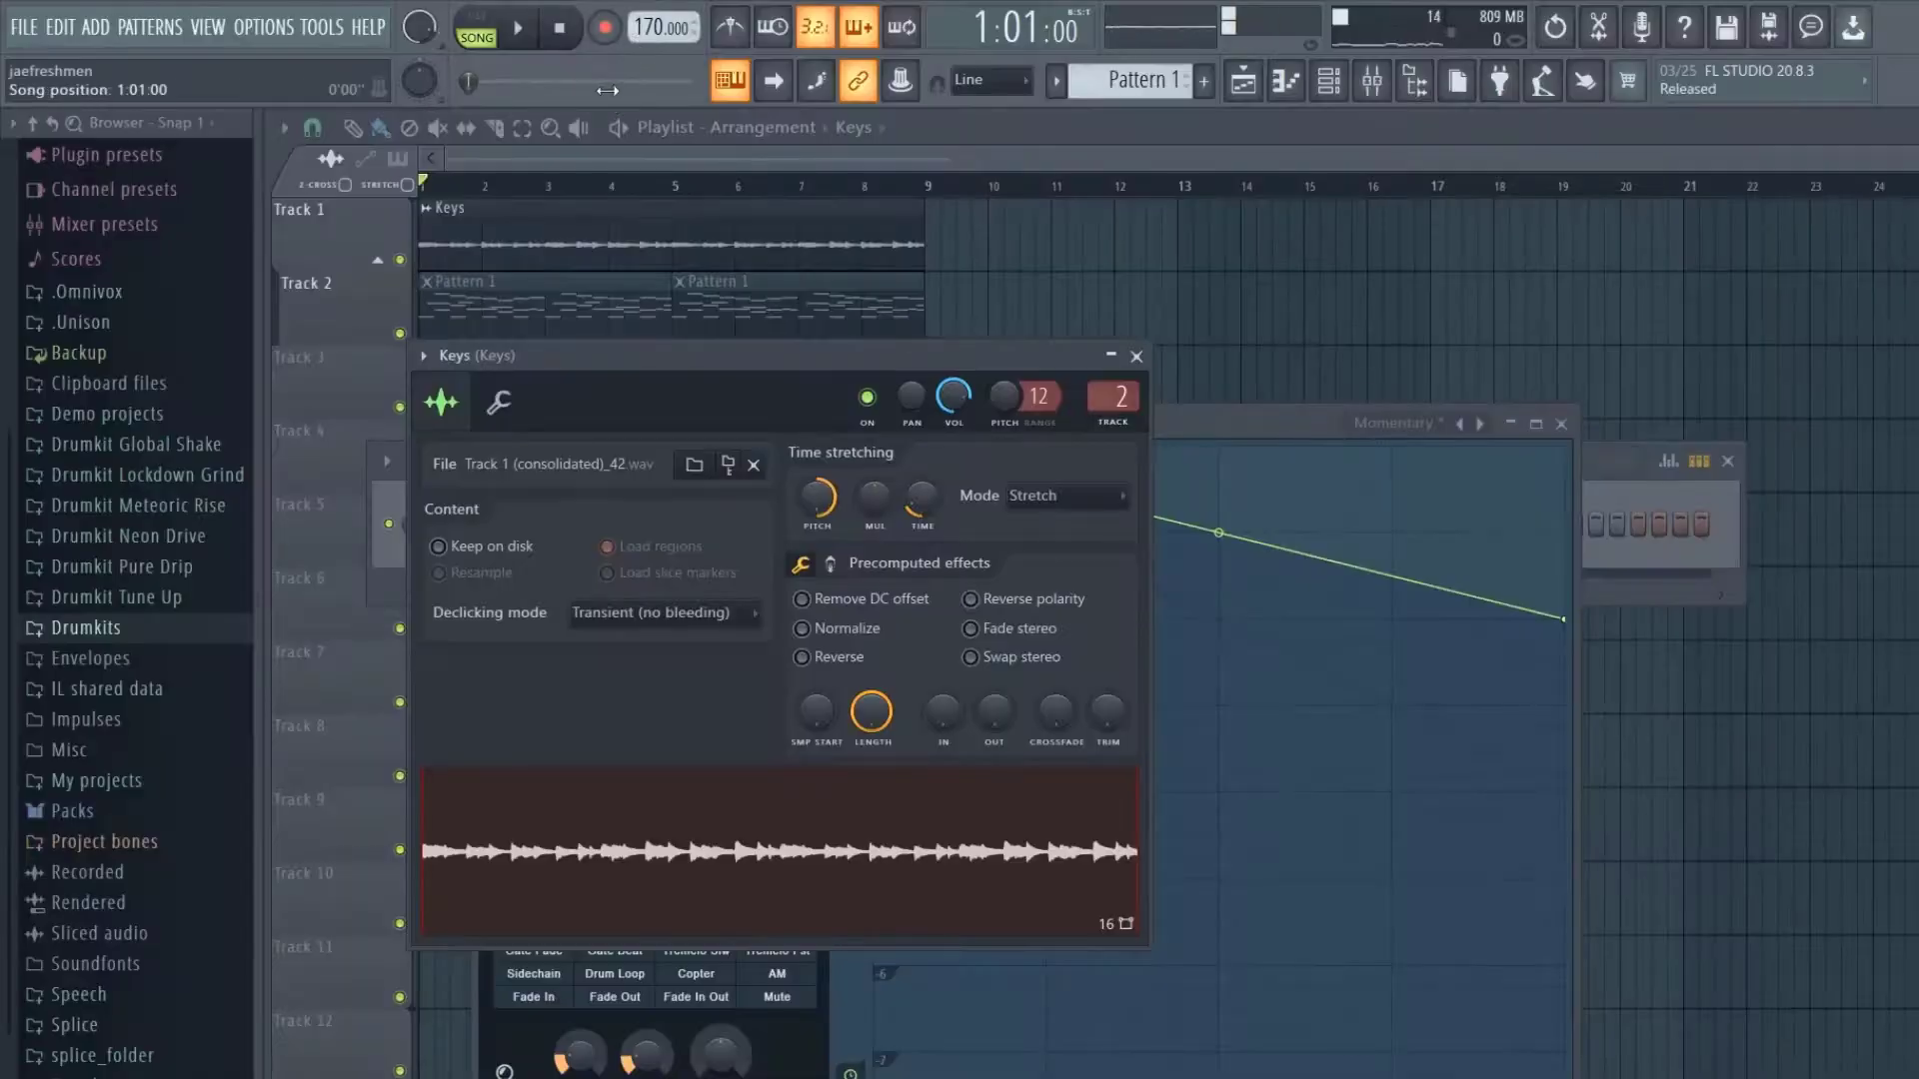
key(space)
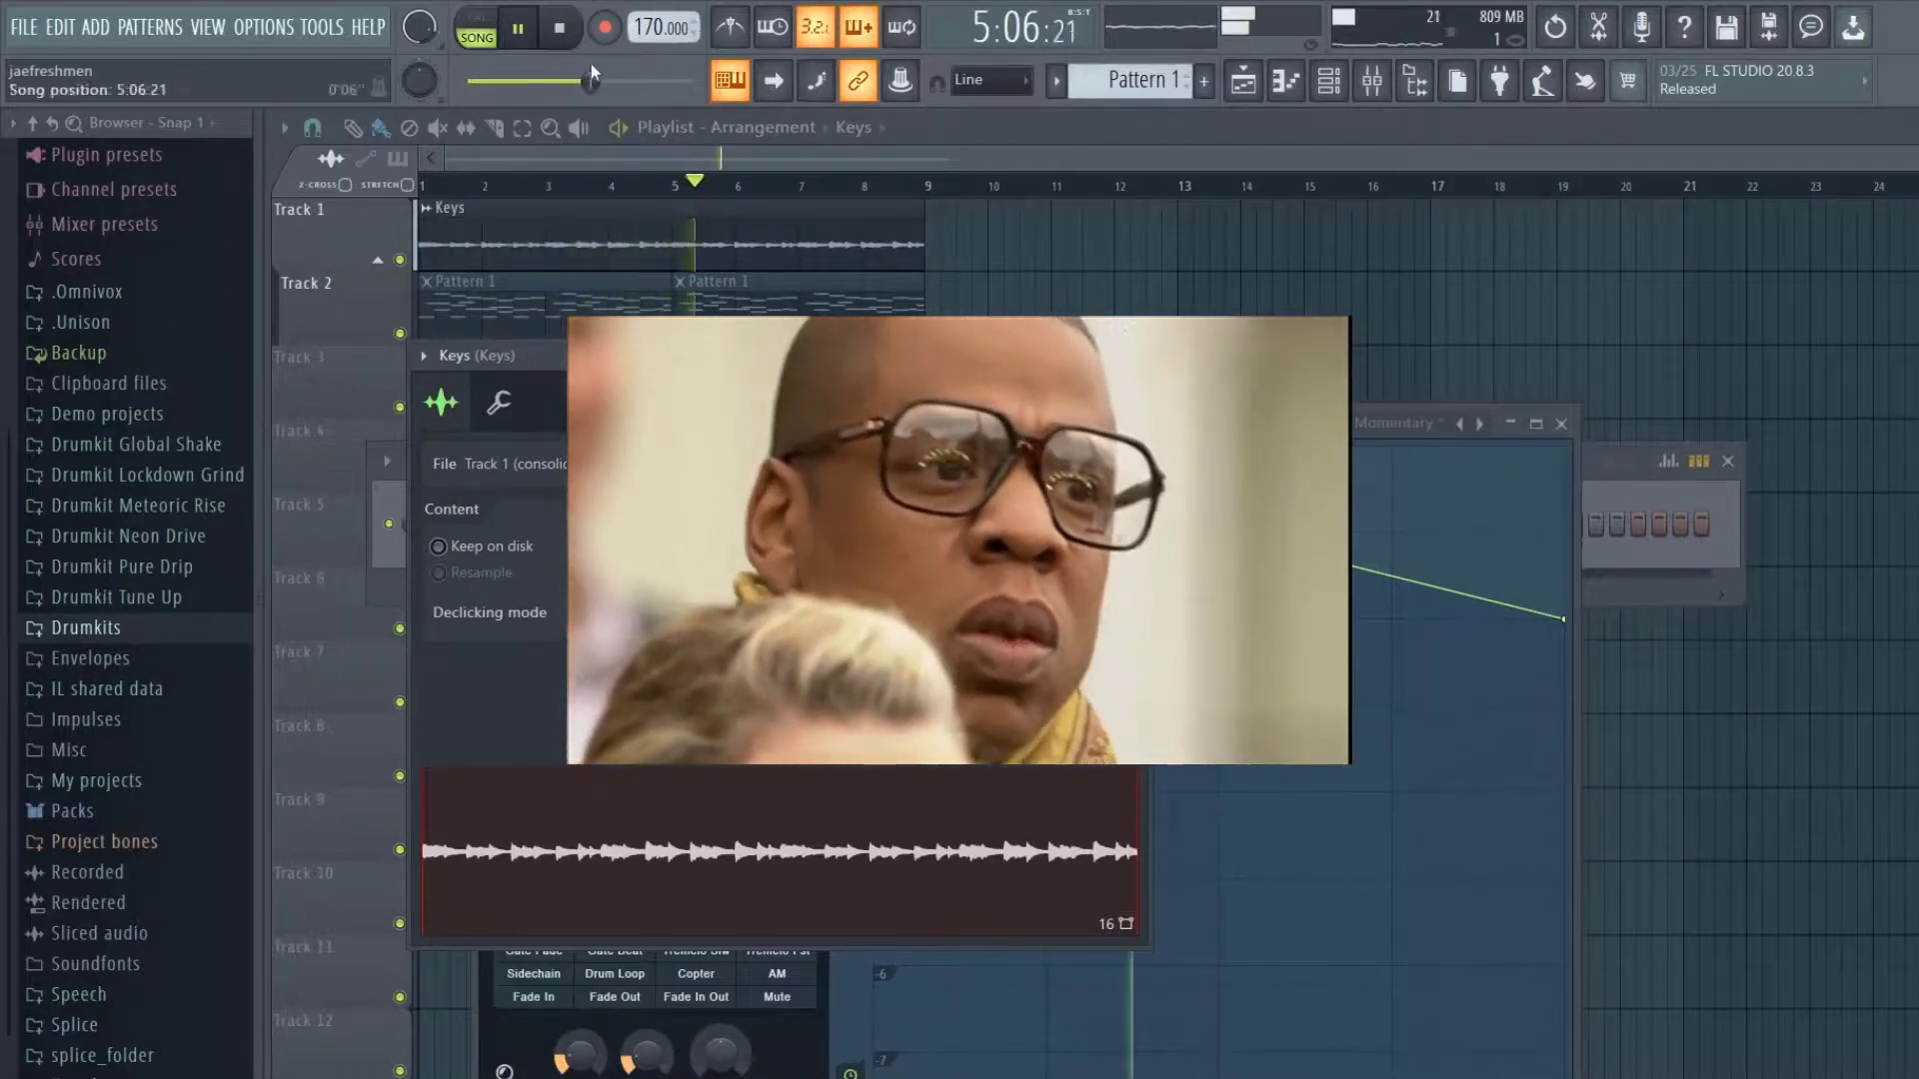
Add the Kick Blew 2 sample from Drumkit Pure Drip to the channel rack and browse to the kit's Hihat folder.
click(165, 828)
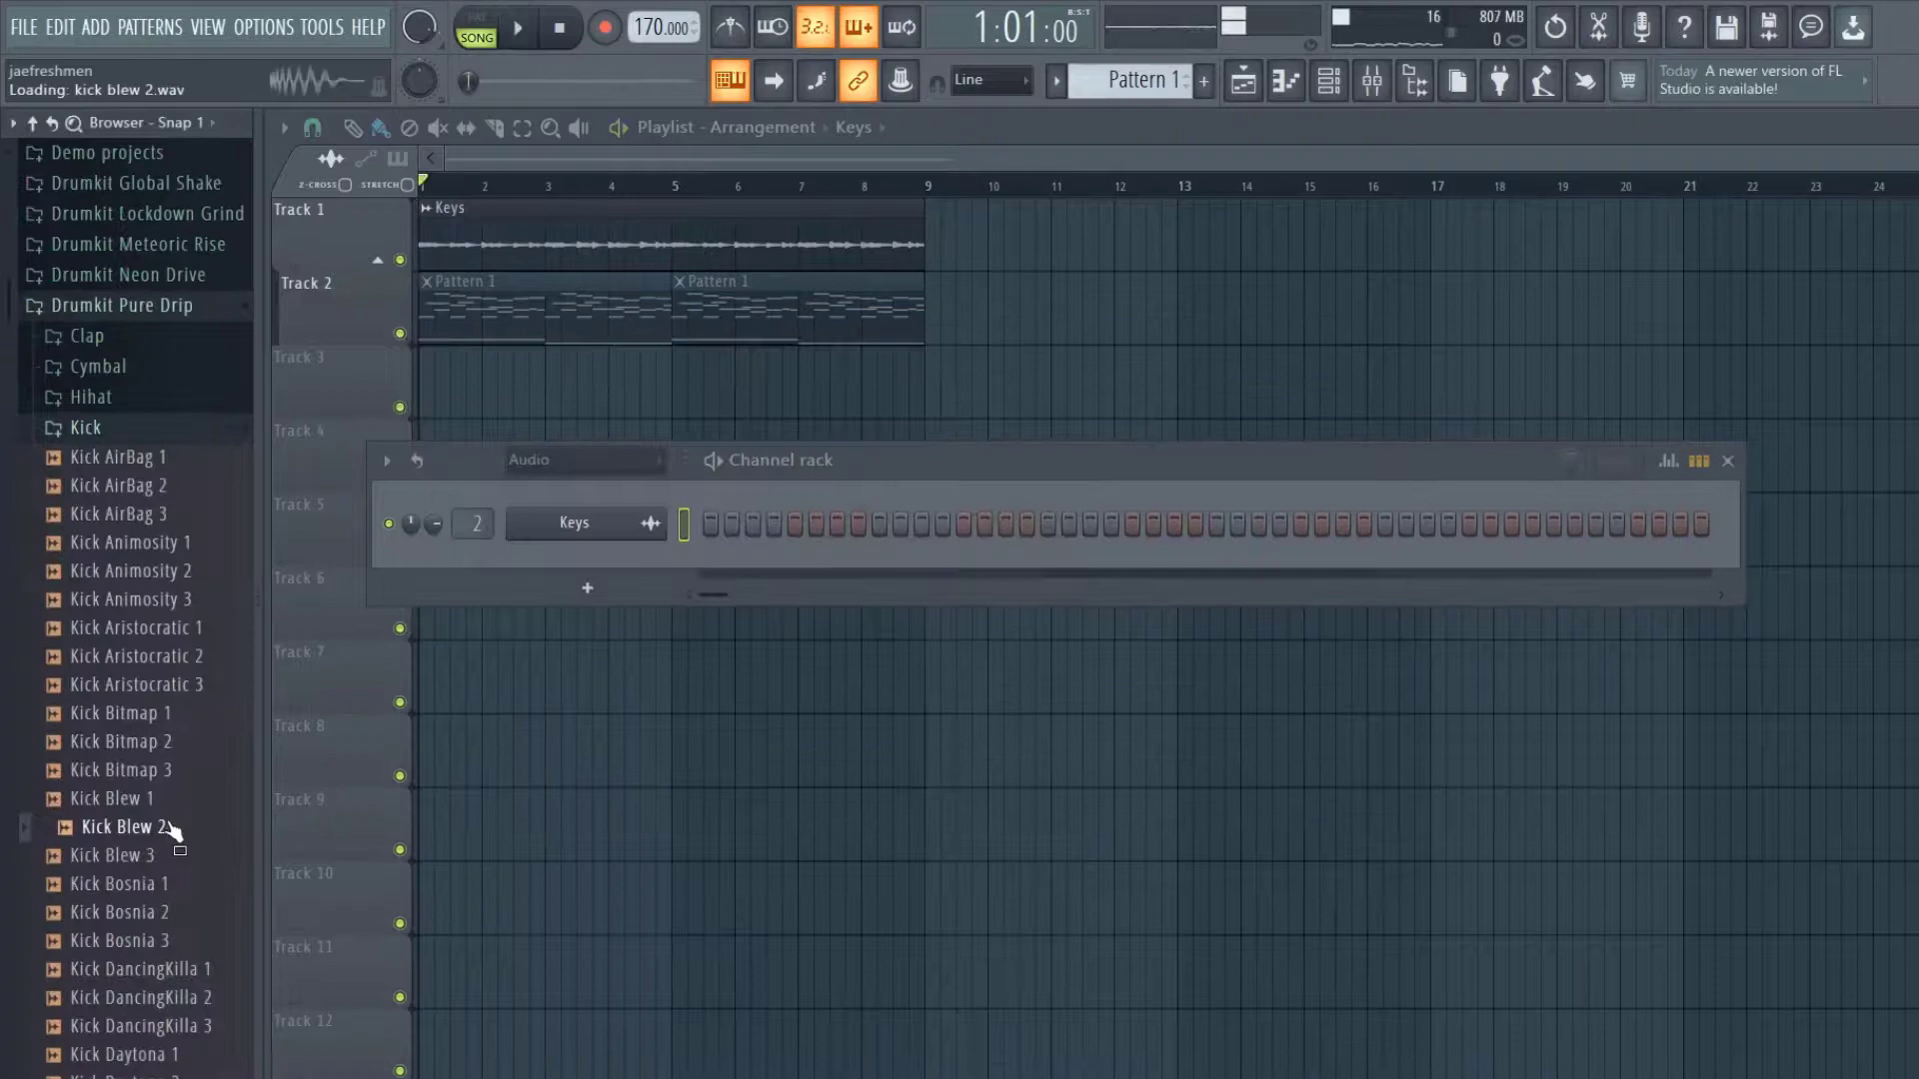
drag(170, 830, 508, 564)
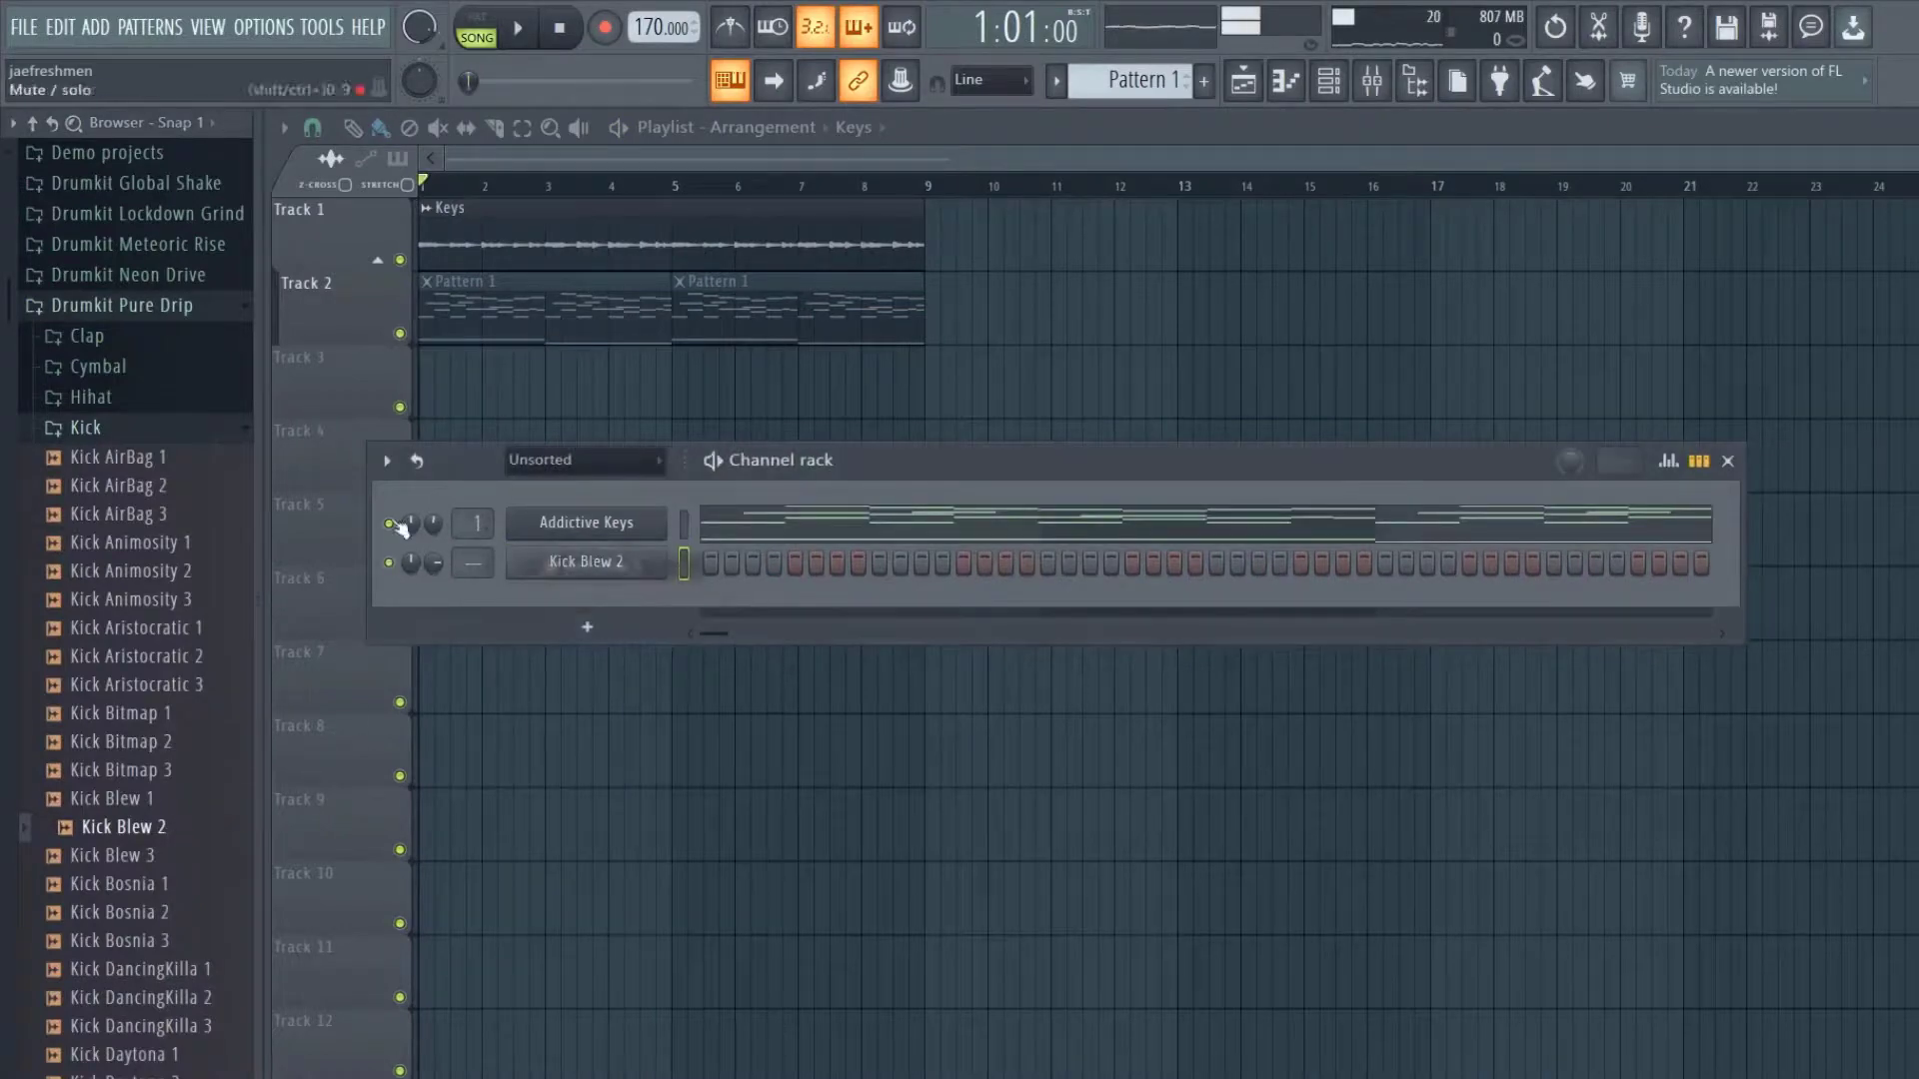
click(111, 430)
click(135, 397)
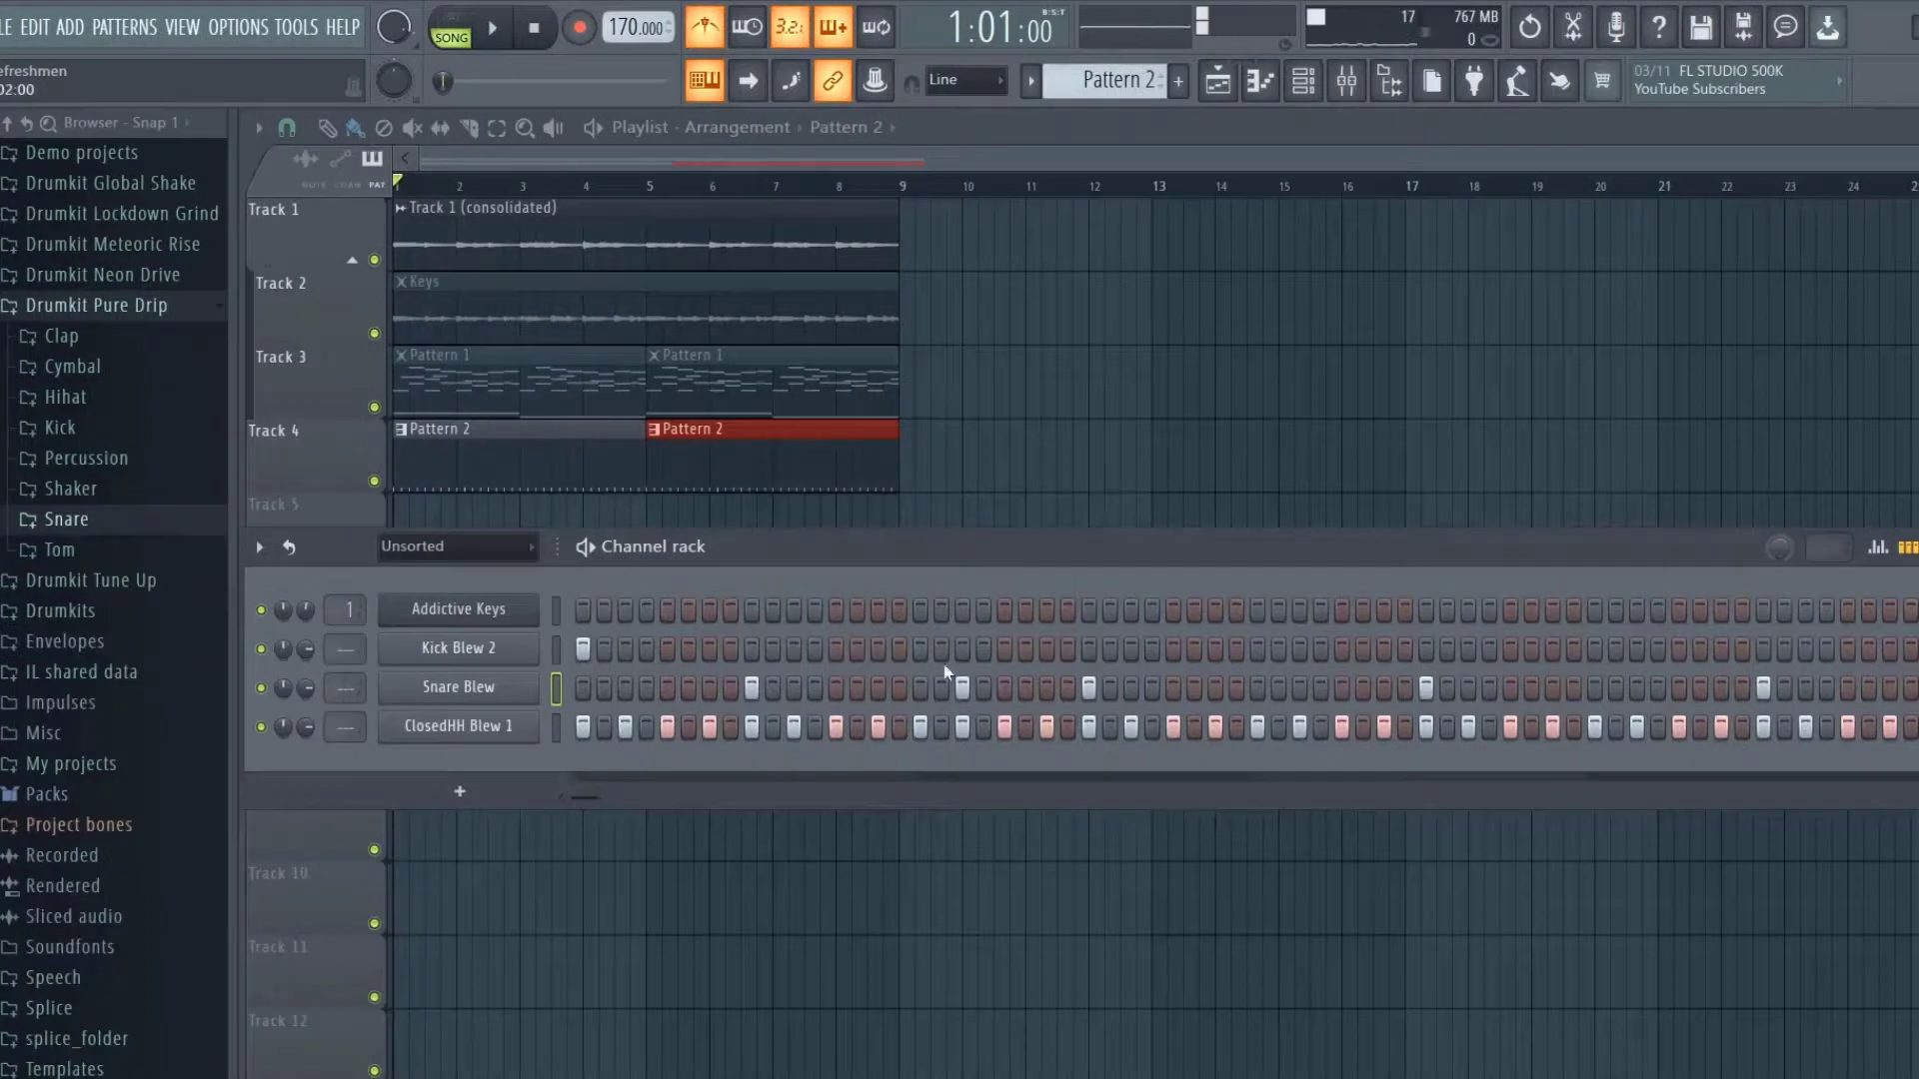
Add a Snare Blew step between its fourth and fifth hits in Pattern 2 during playback, and deselect the arranged playlist clips.
key(space)
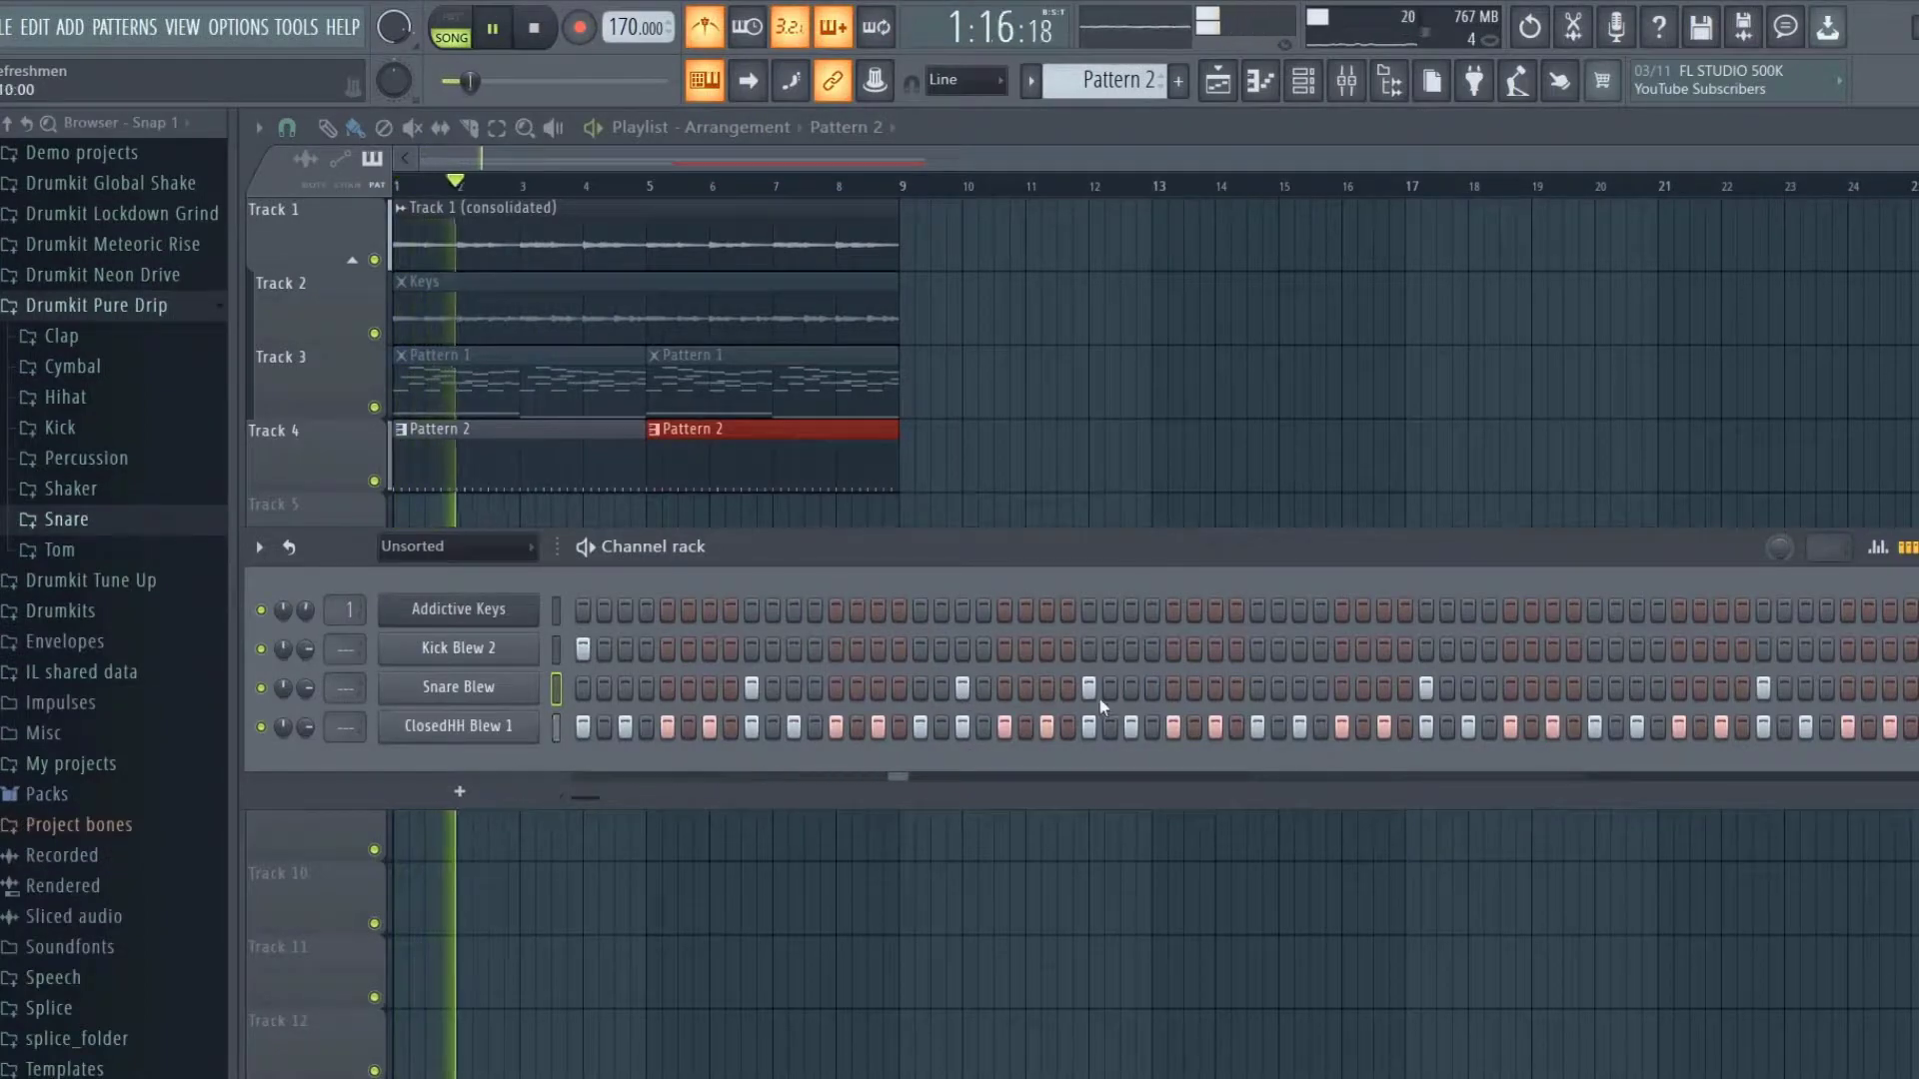
click(1554, 690)
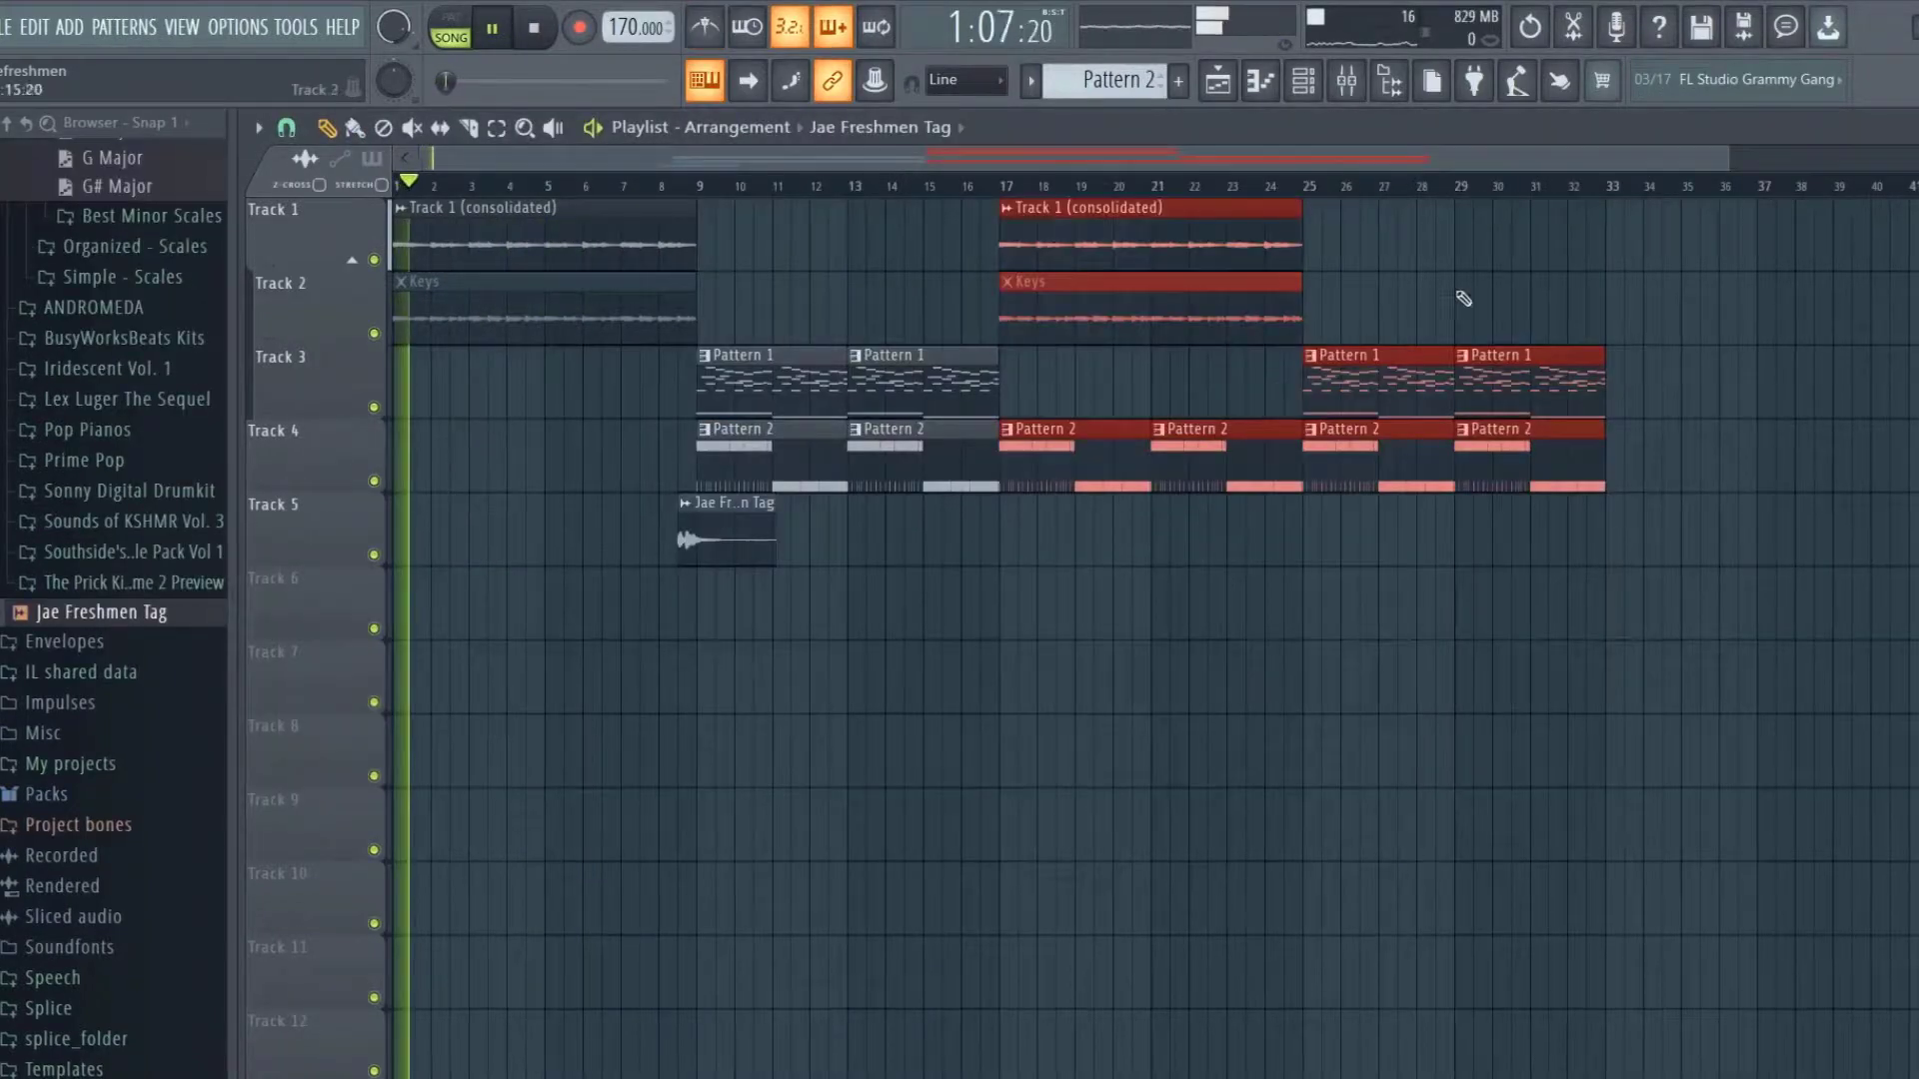
click(1464, 282)
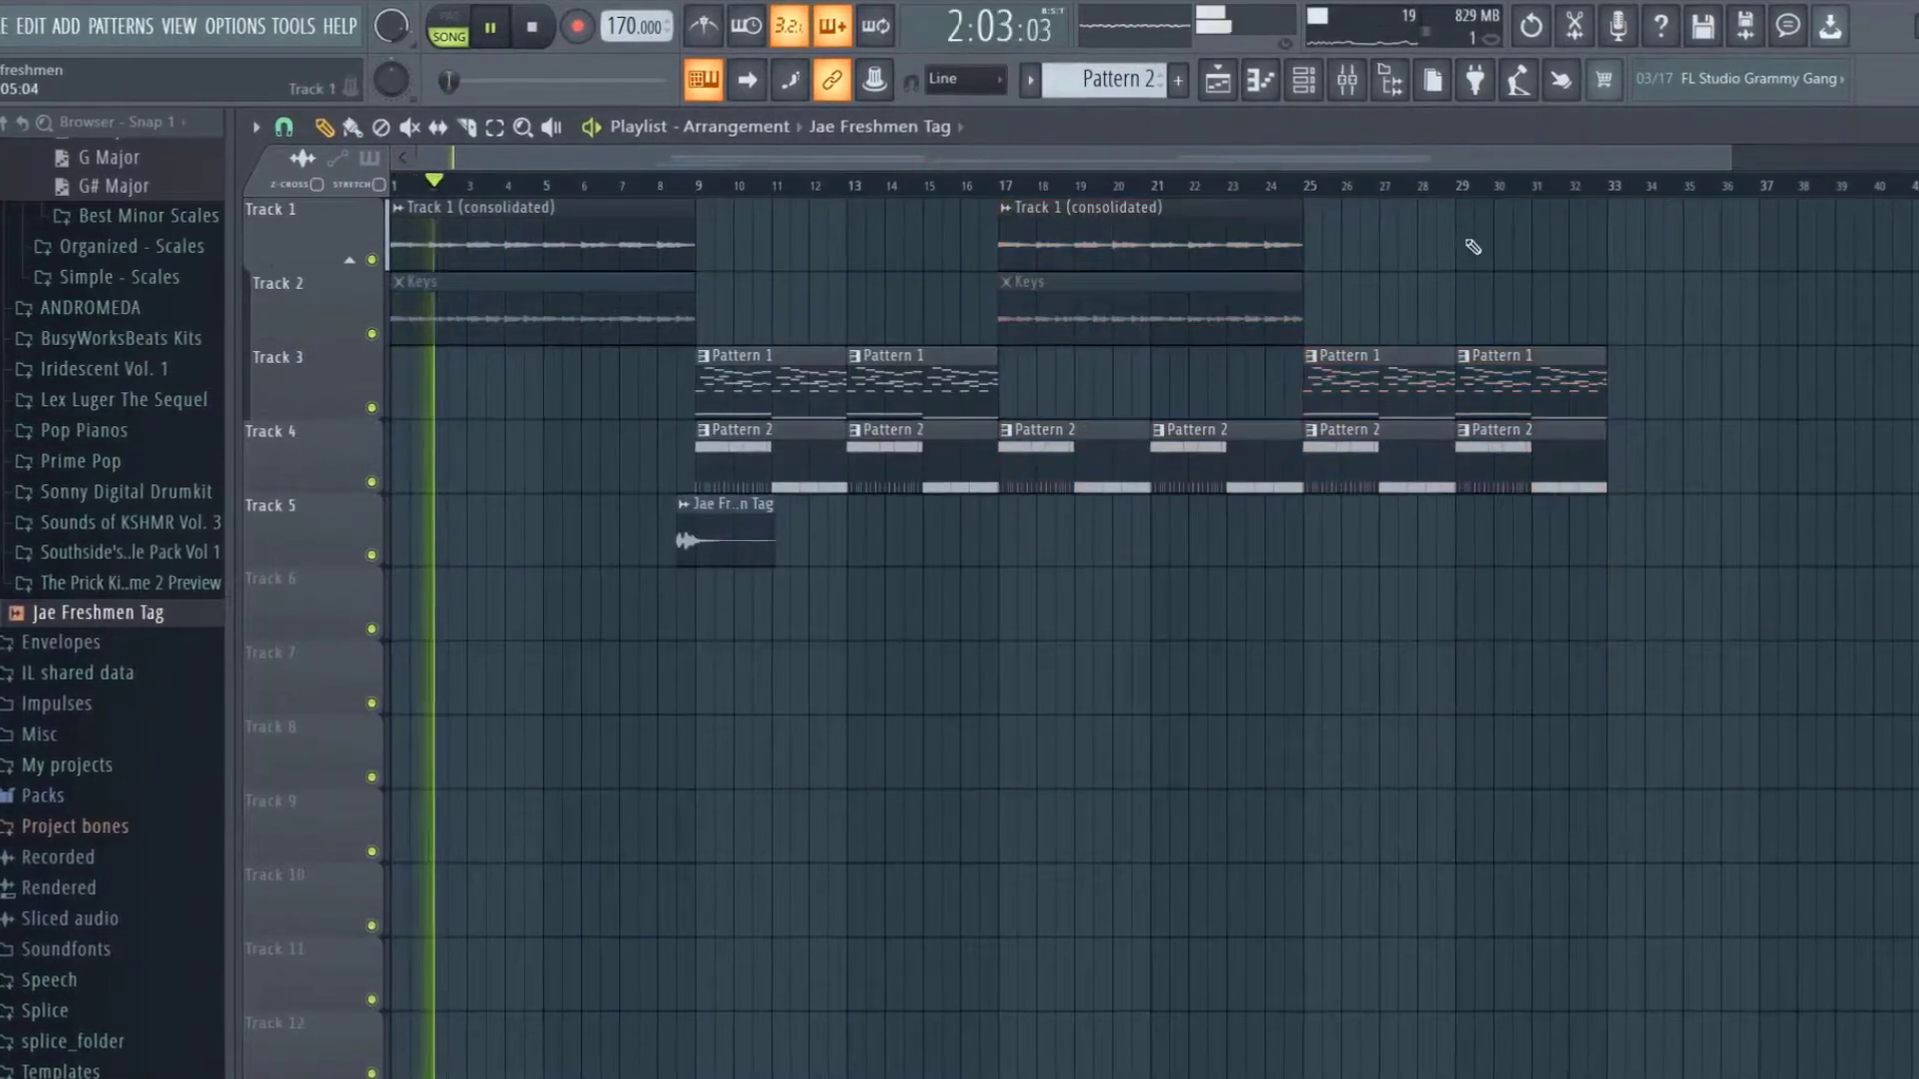